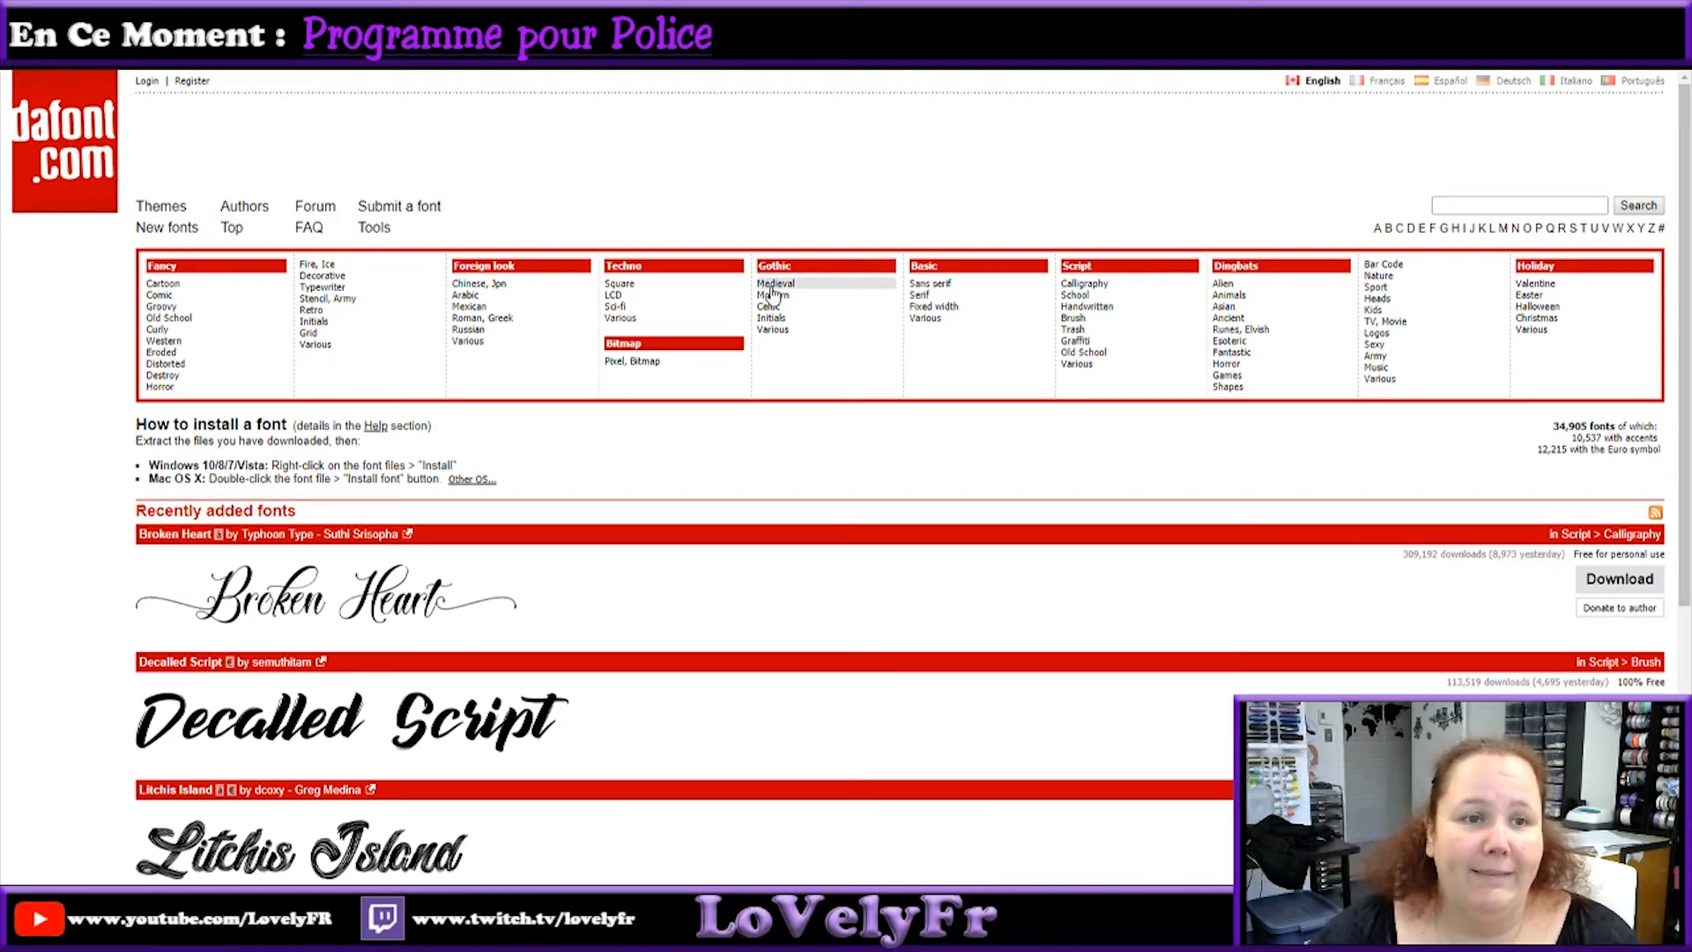
Step: Review the recently added fonts on the dafont home page and the MainType 8.0 product page
scroll(1096, 491, down, 5)
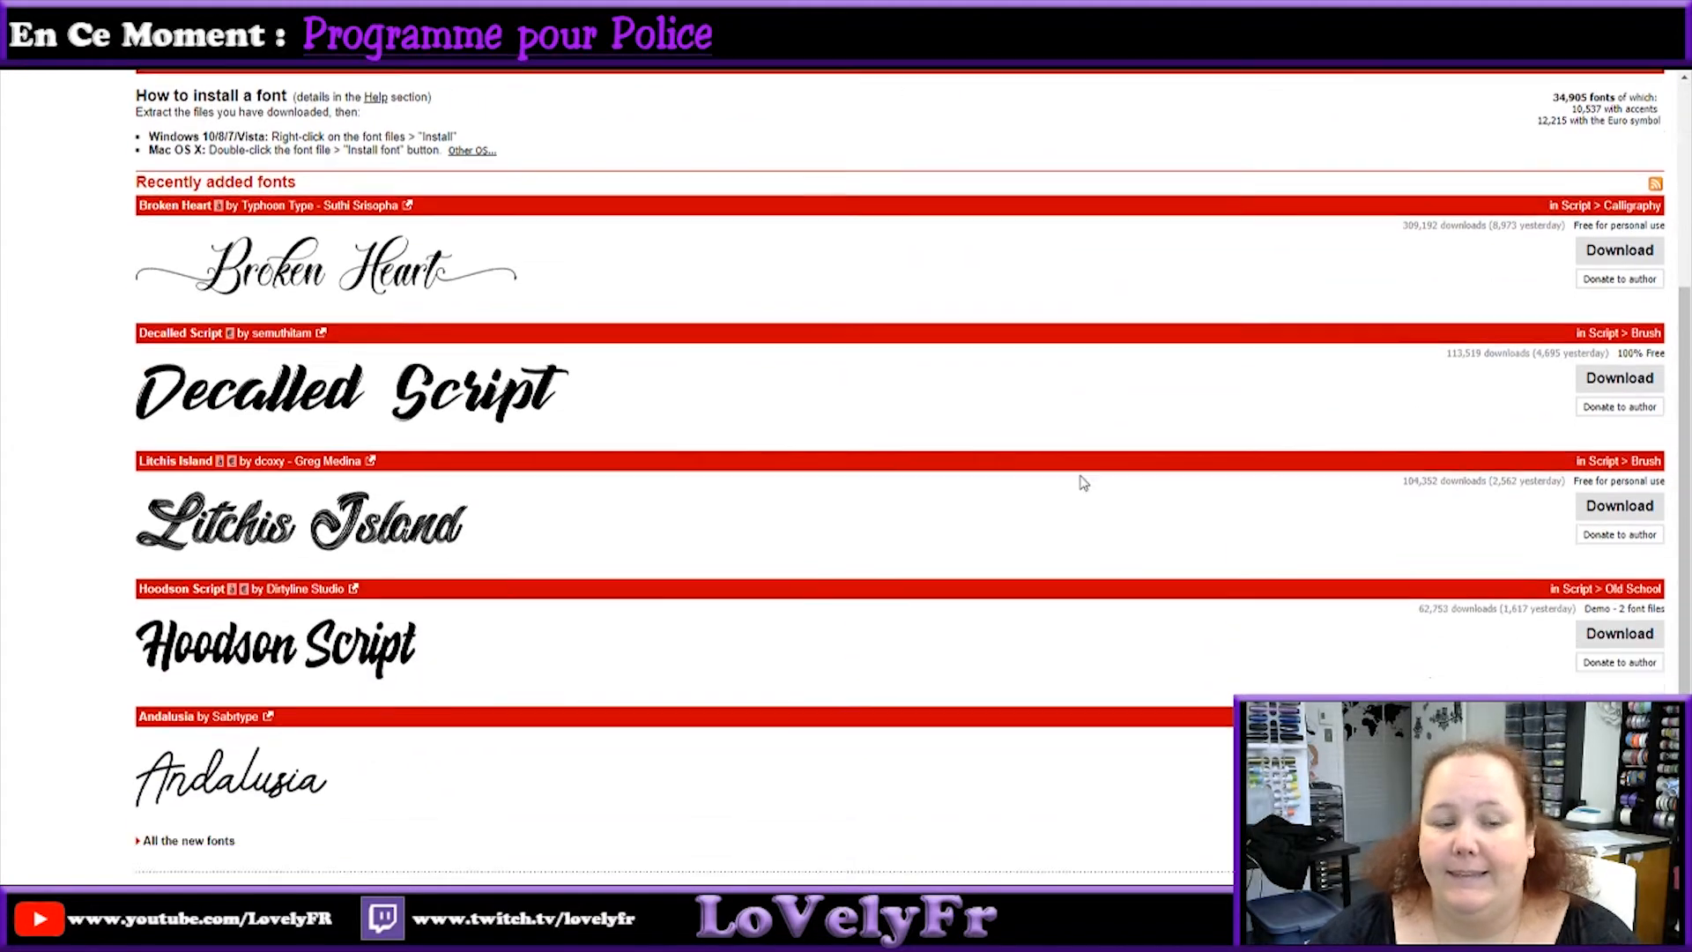
scroll(1069, 476, up, 5)
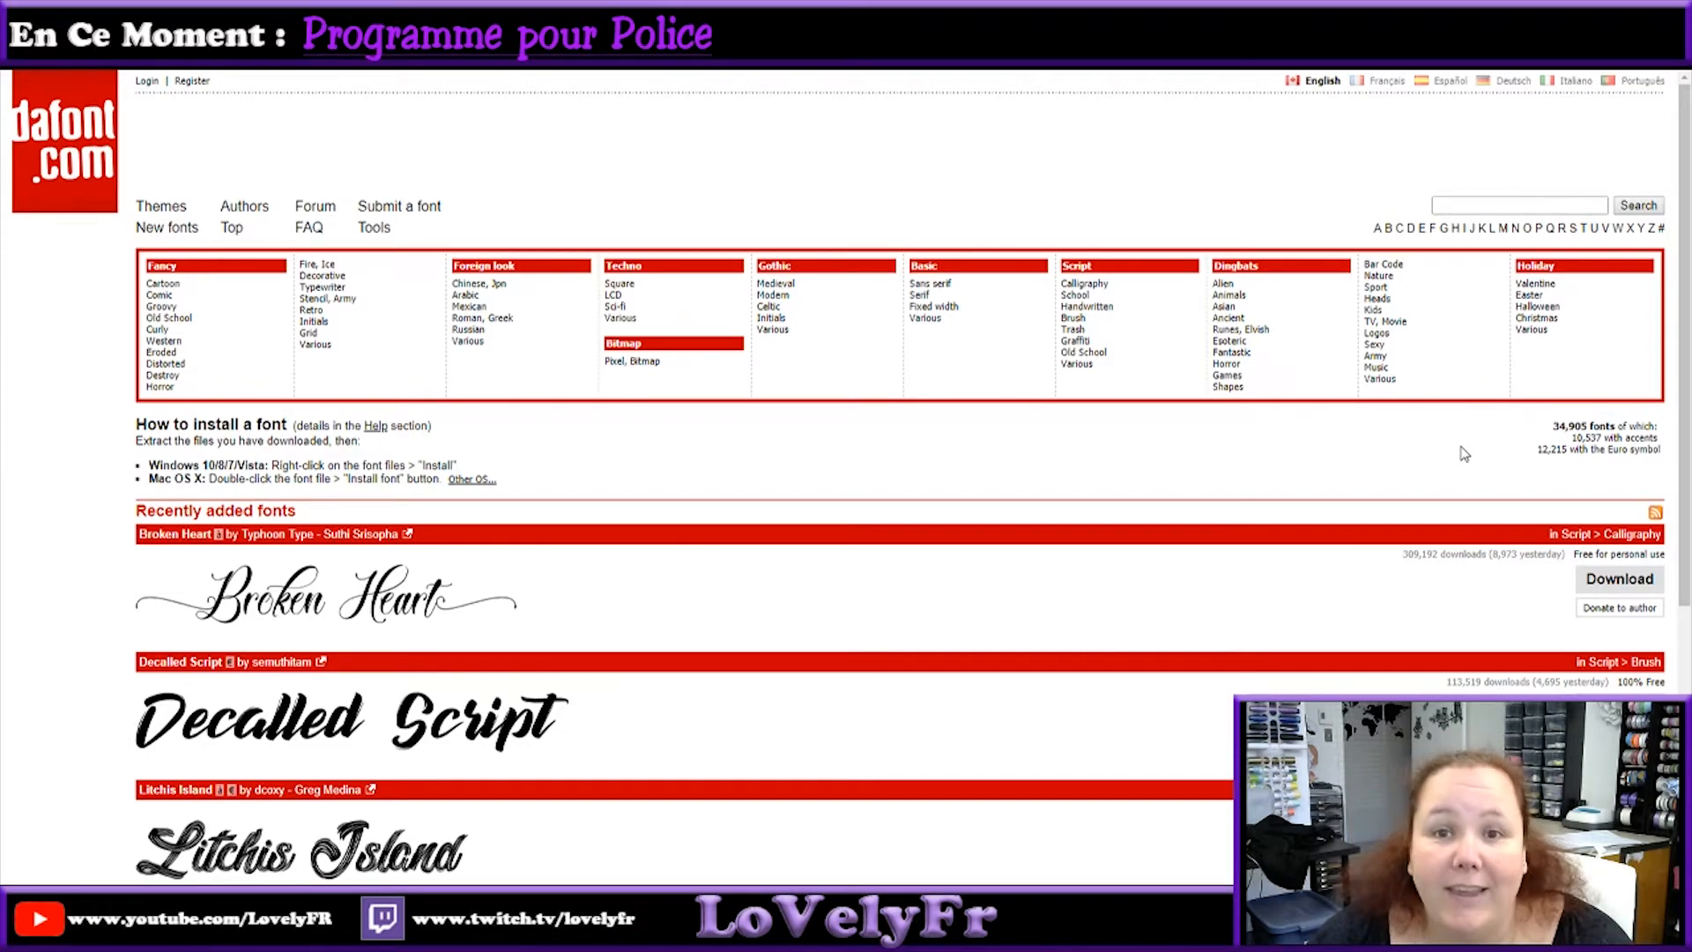
scroll(1464, 454, down, 4)
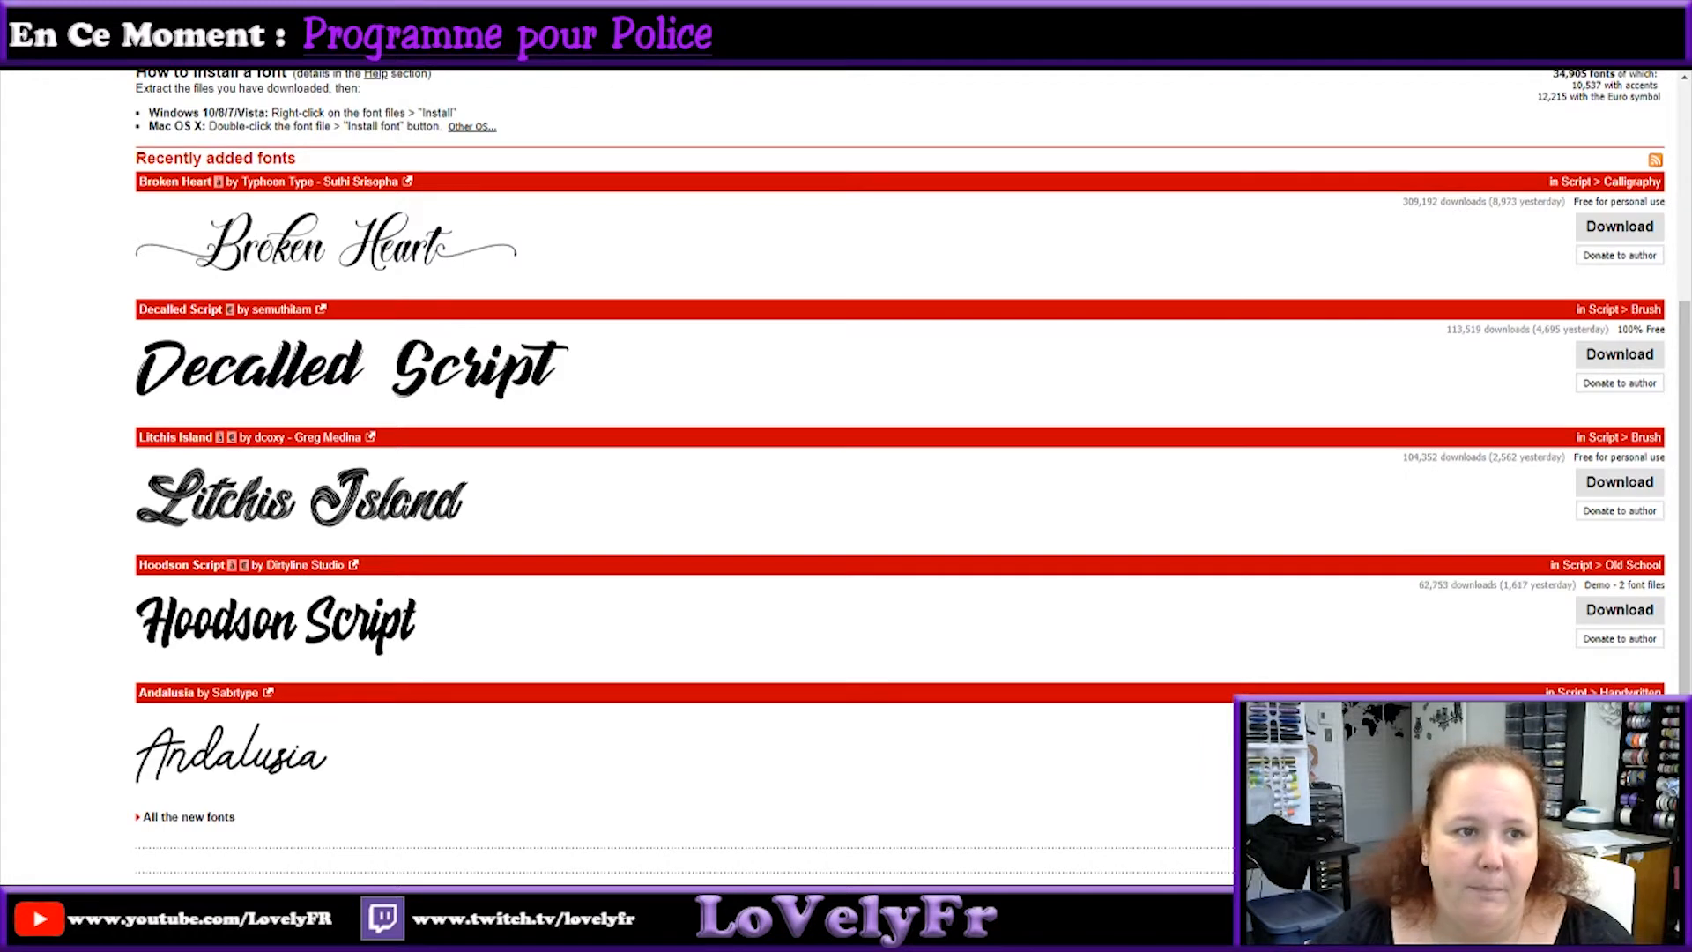
key(ctrl+Tab)
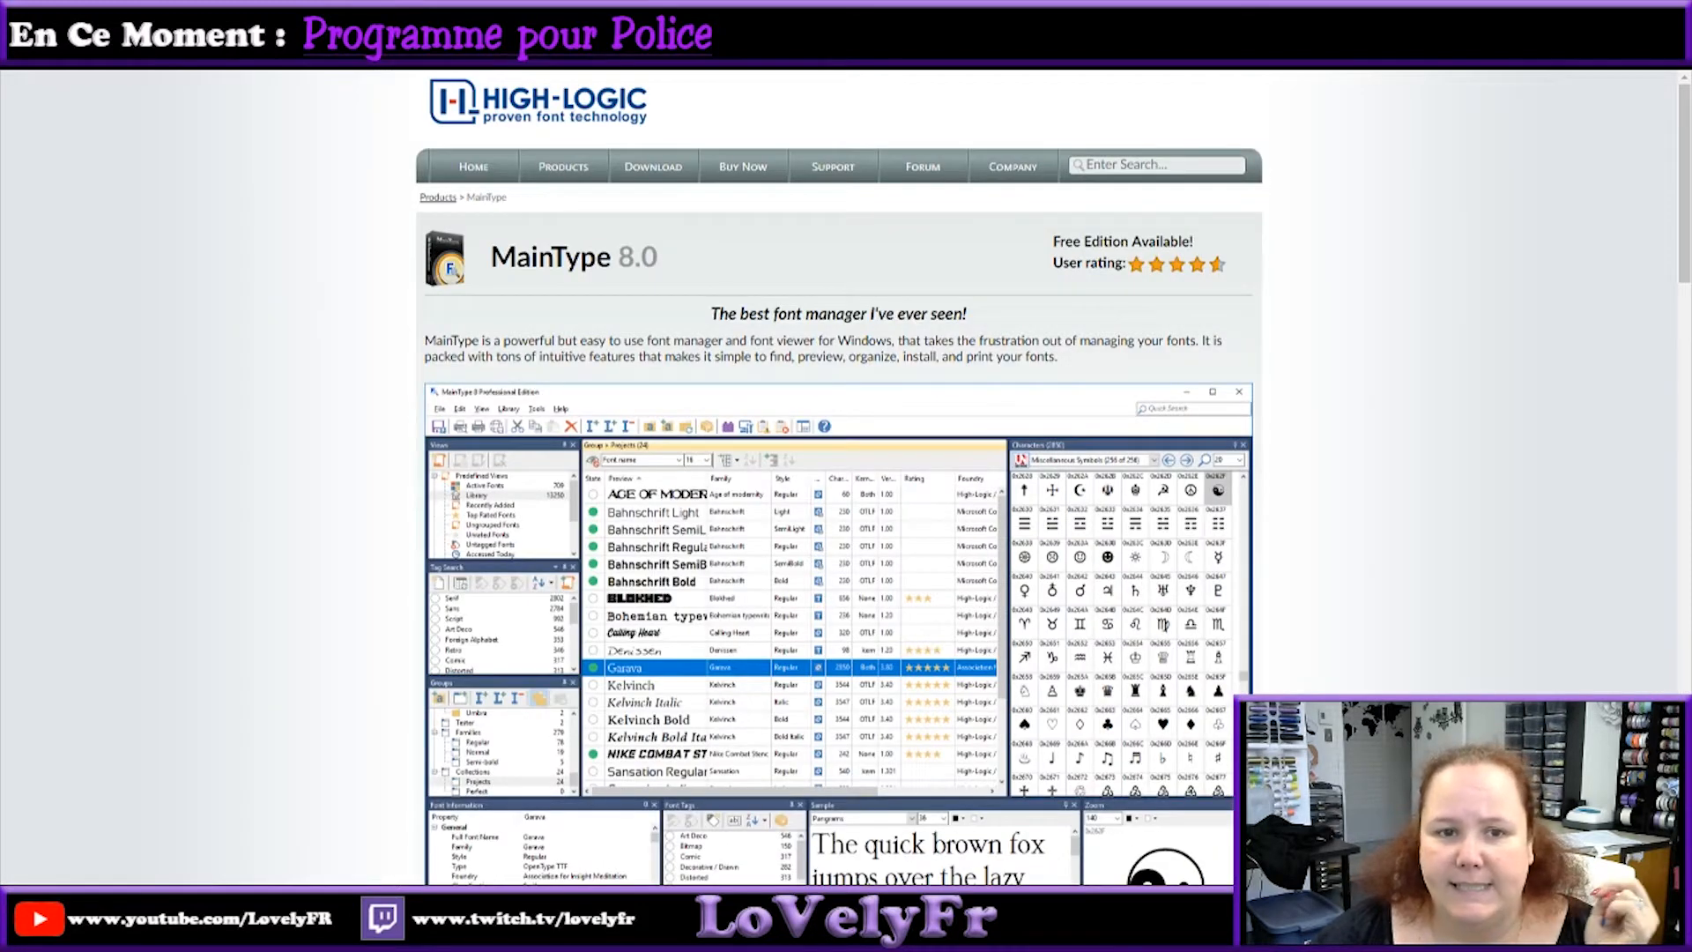
scroll(784, 333, down, 1)
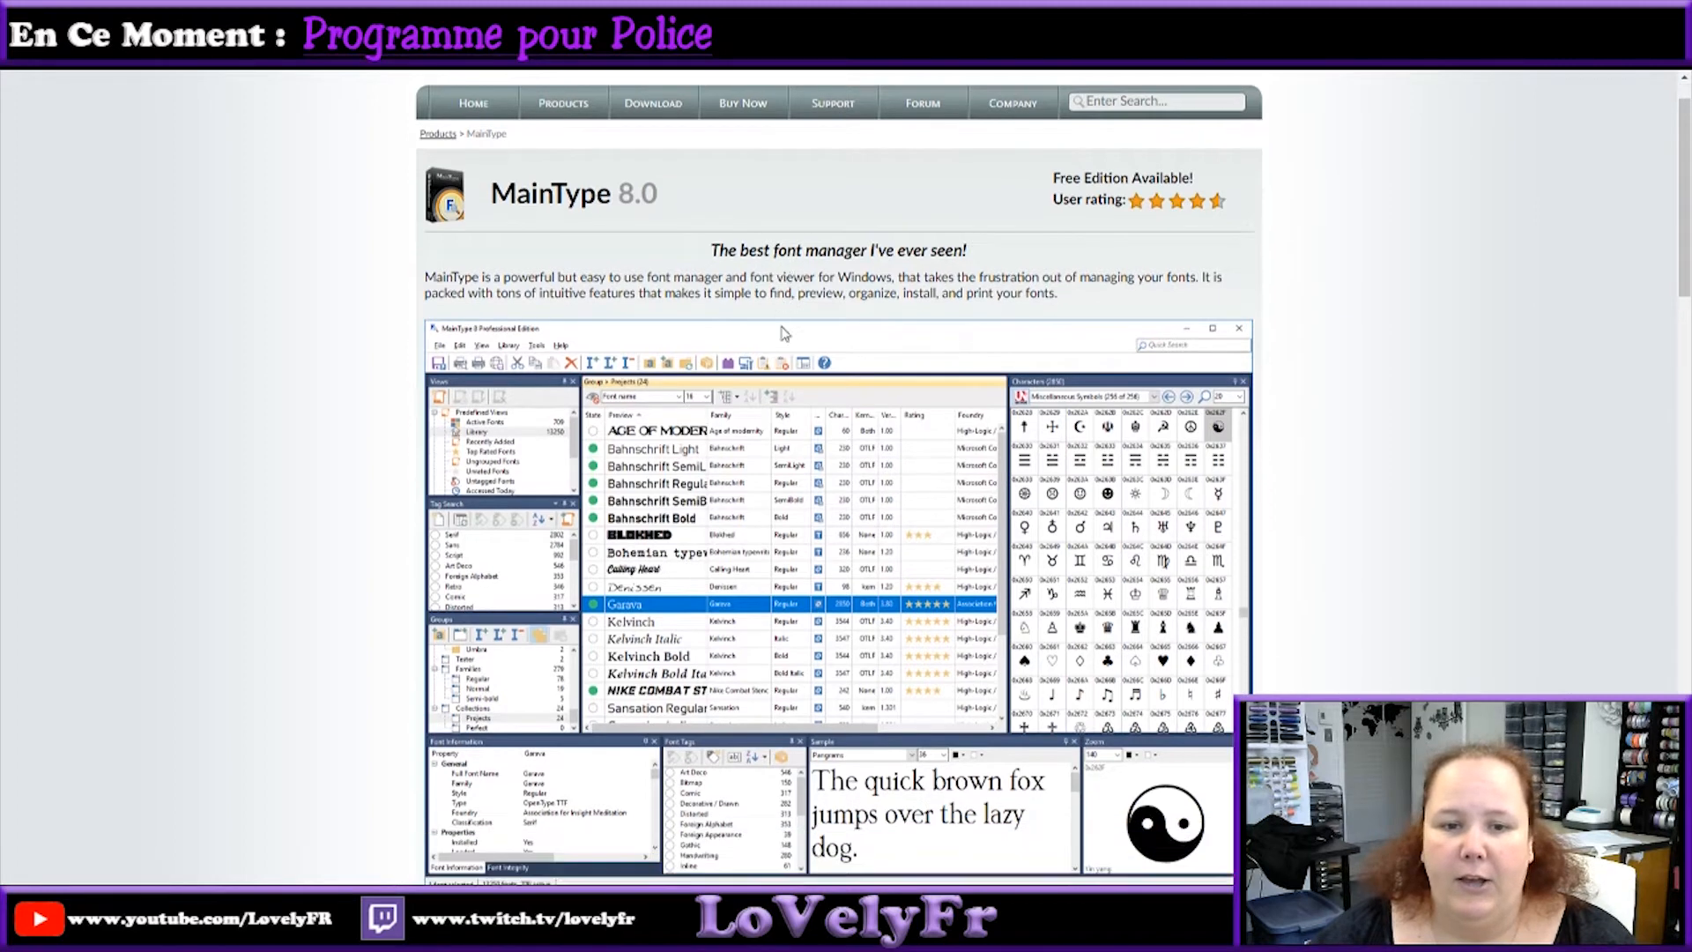
scroll(784, 333, down, 1)
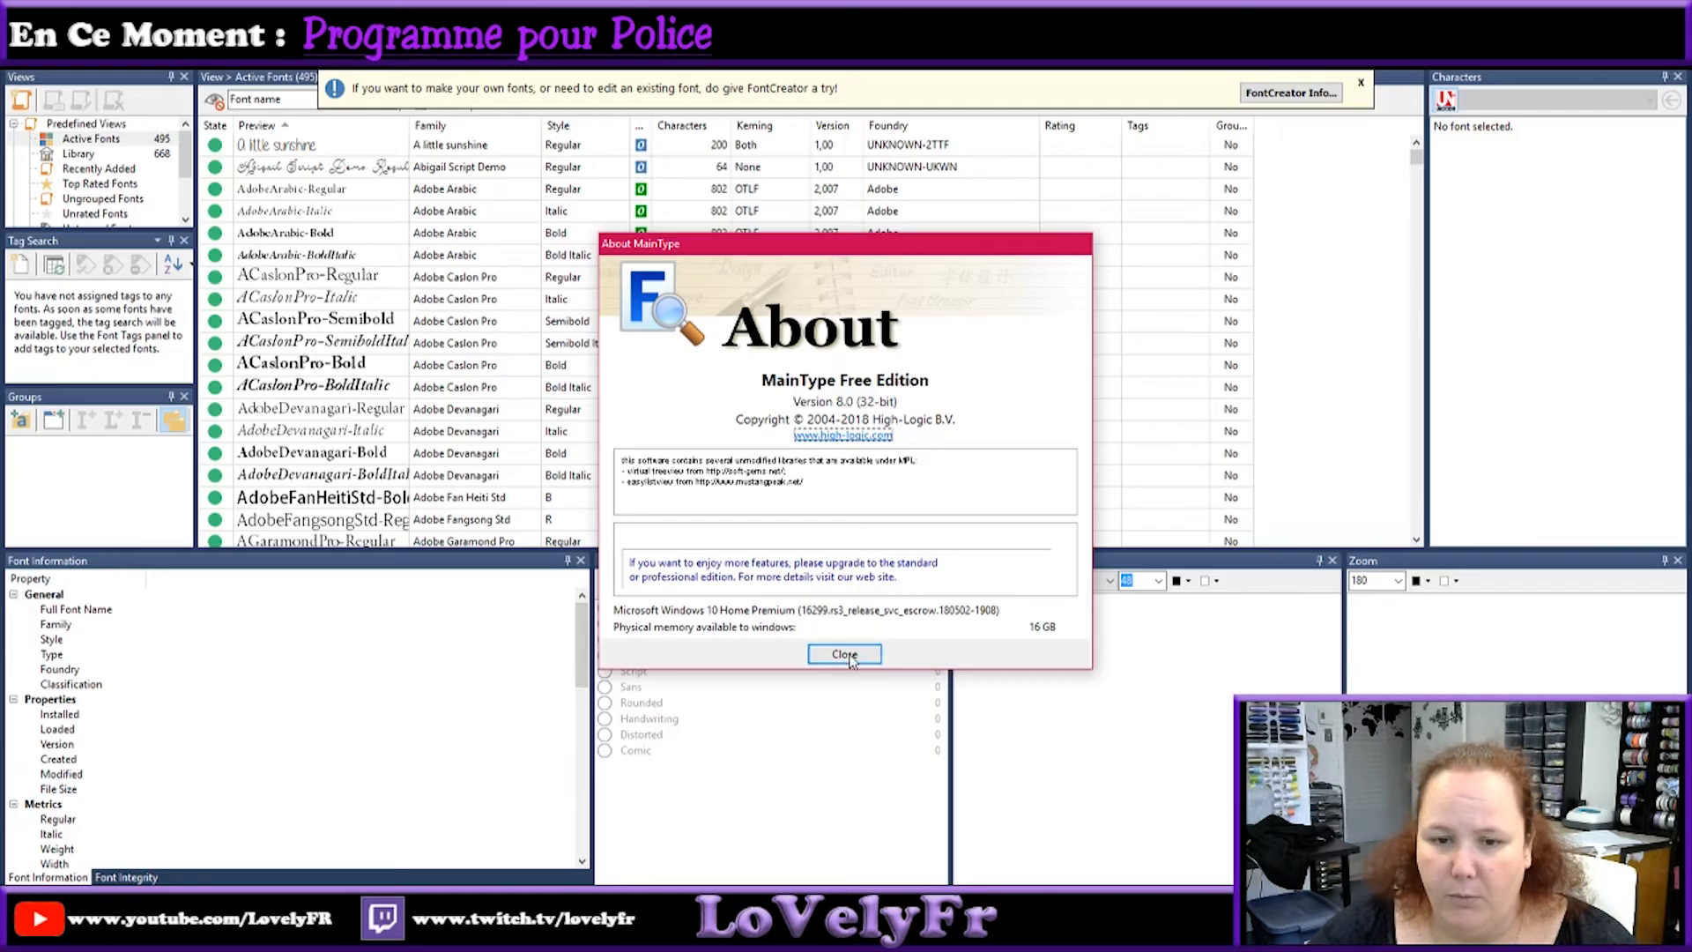
Step: Switch to MainType, dismiss its About window and both tip banners, and keep the program window maximized
click(850, 652)
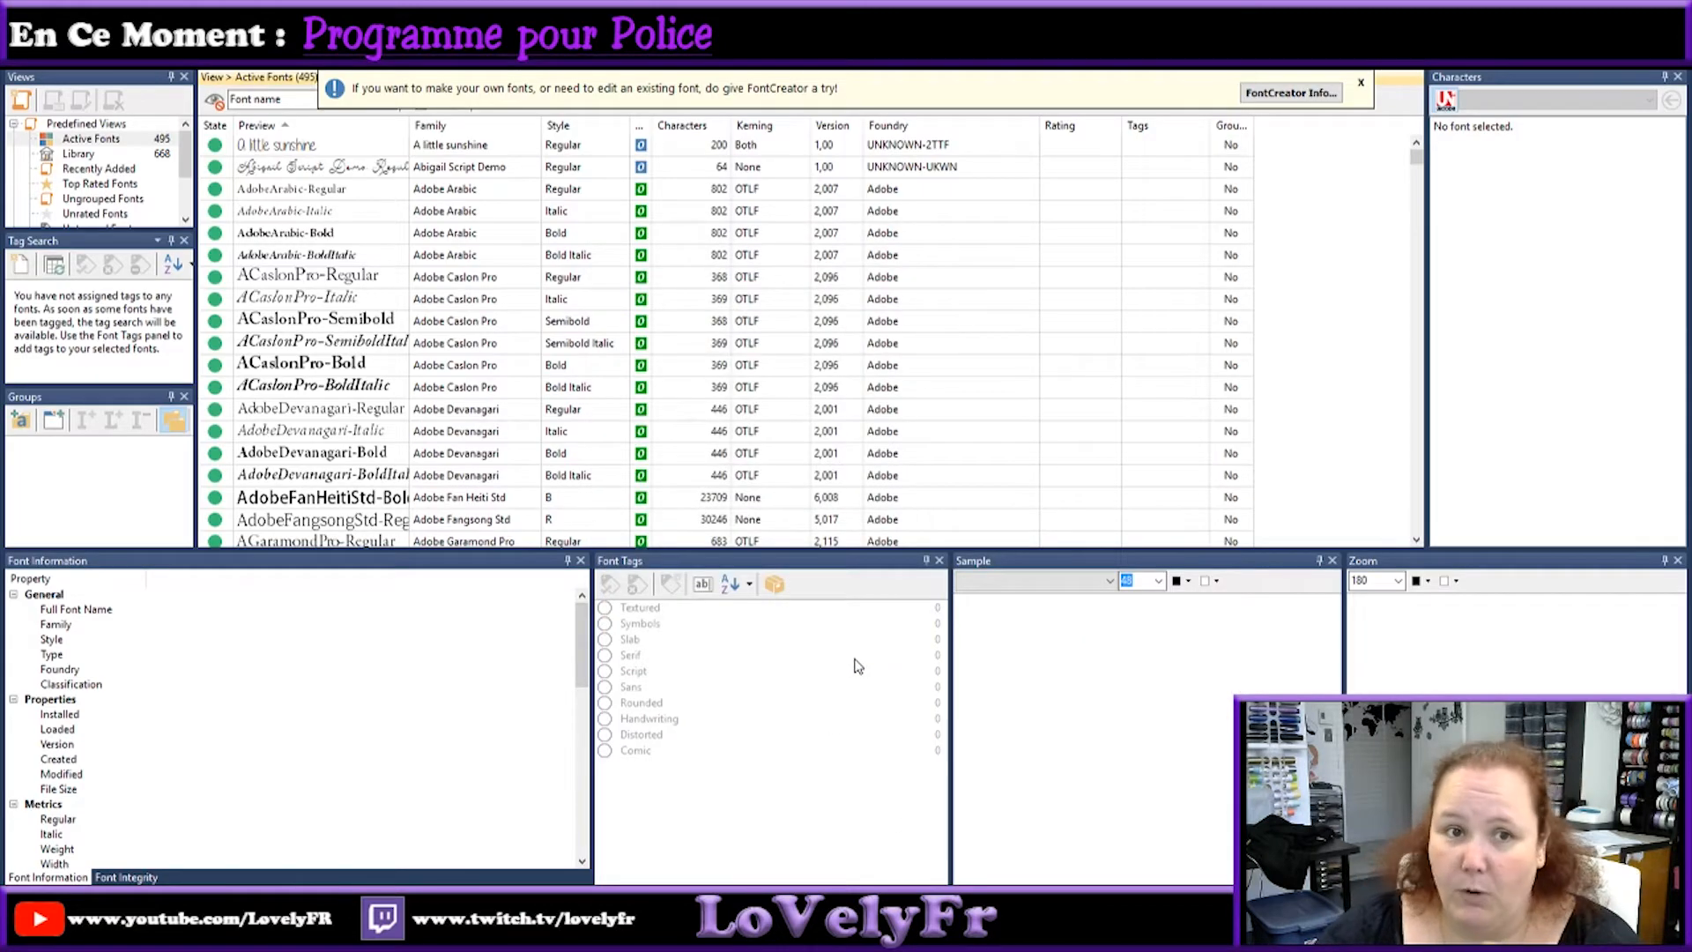
click(1361, 83)
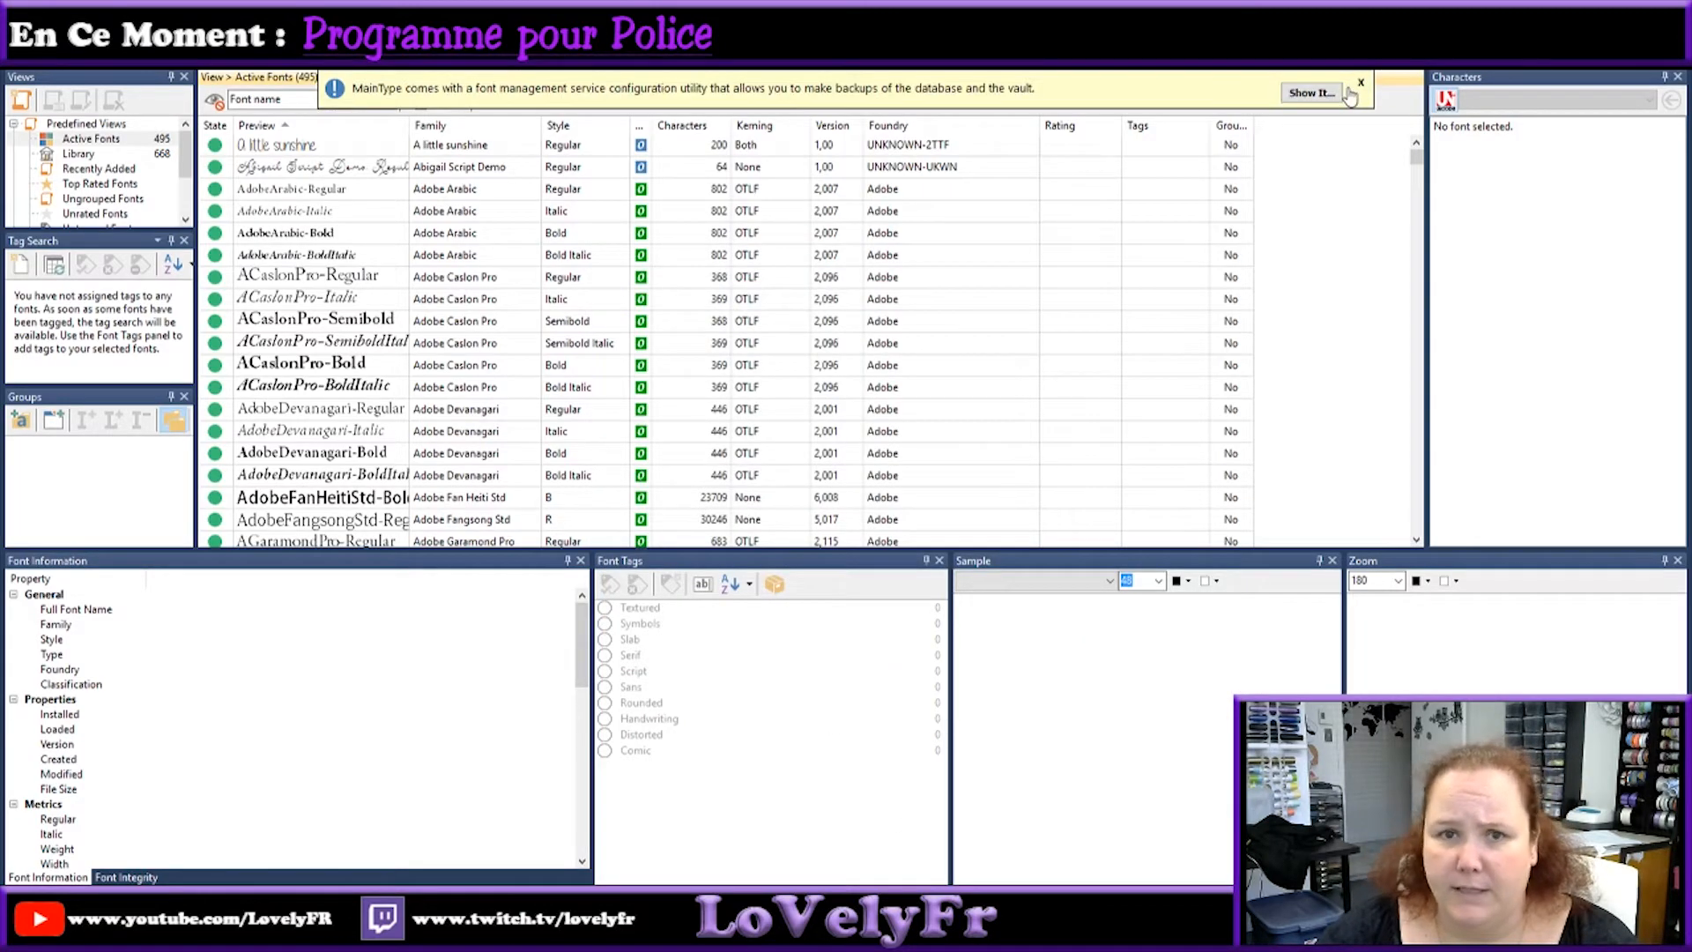
click(1361, 83)
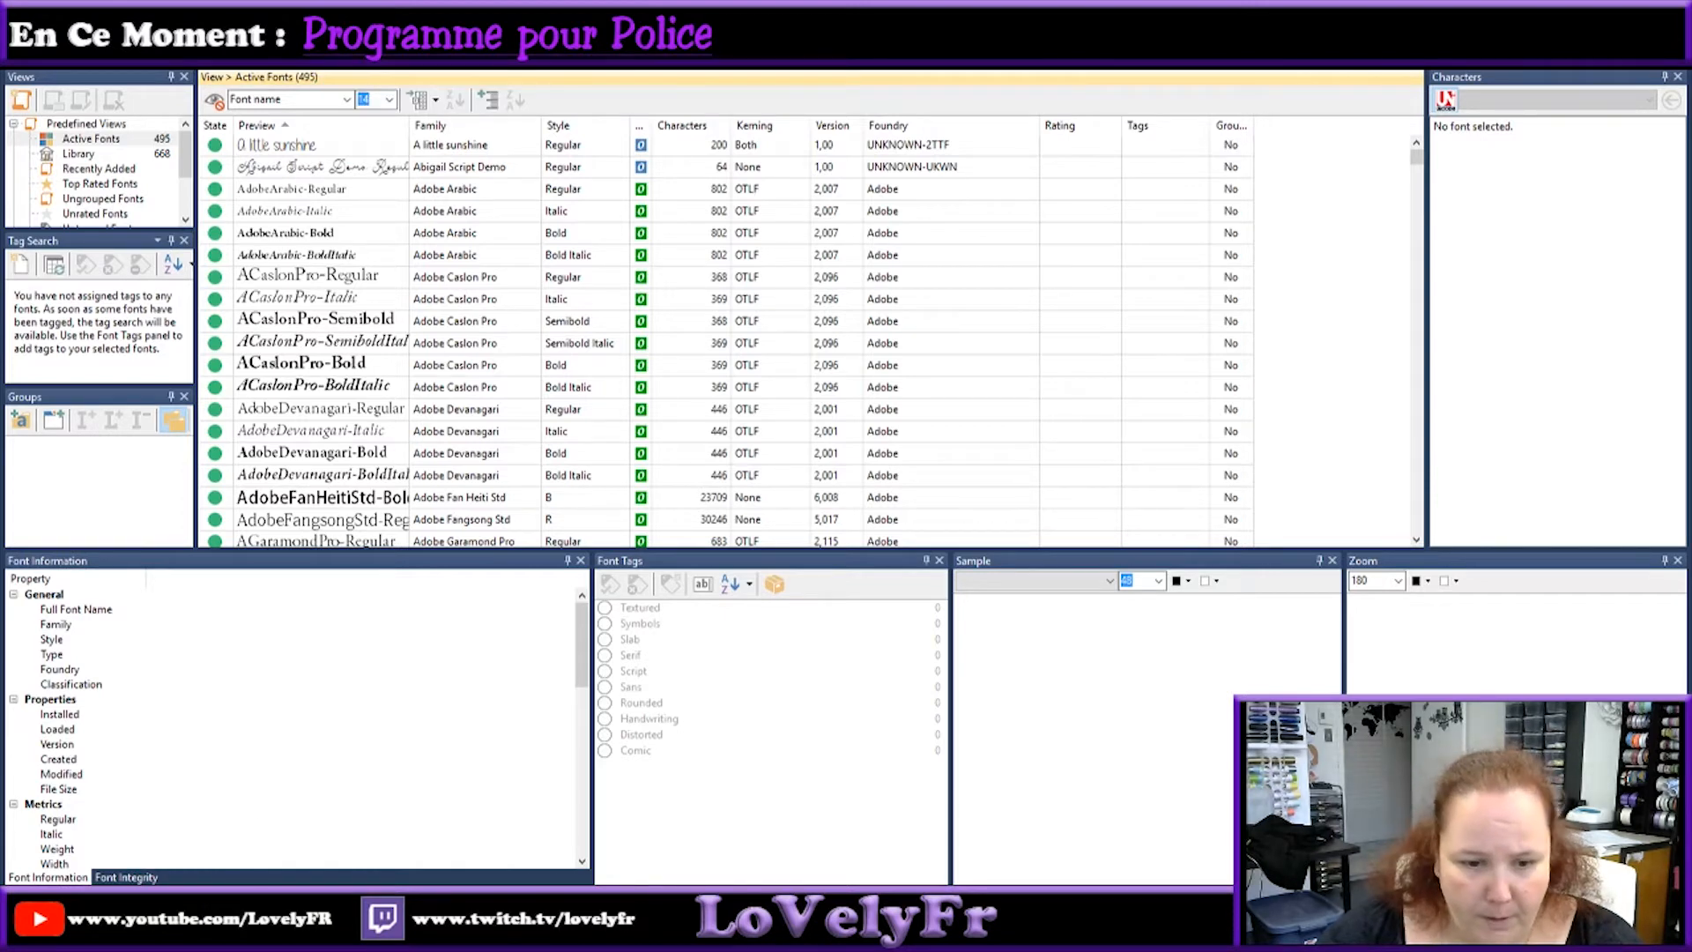
double_click(1458, 69)
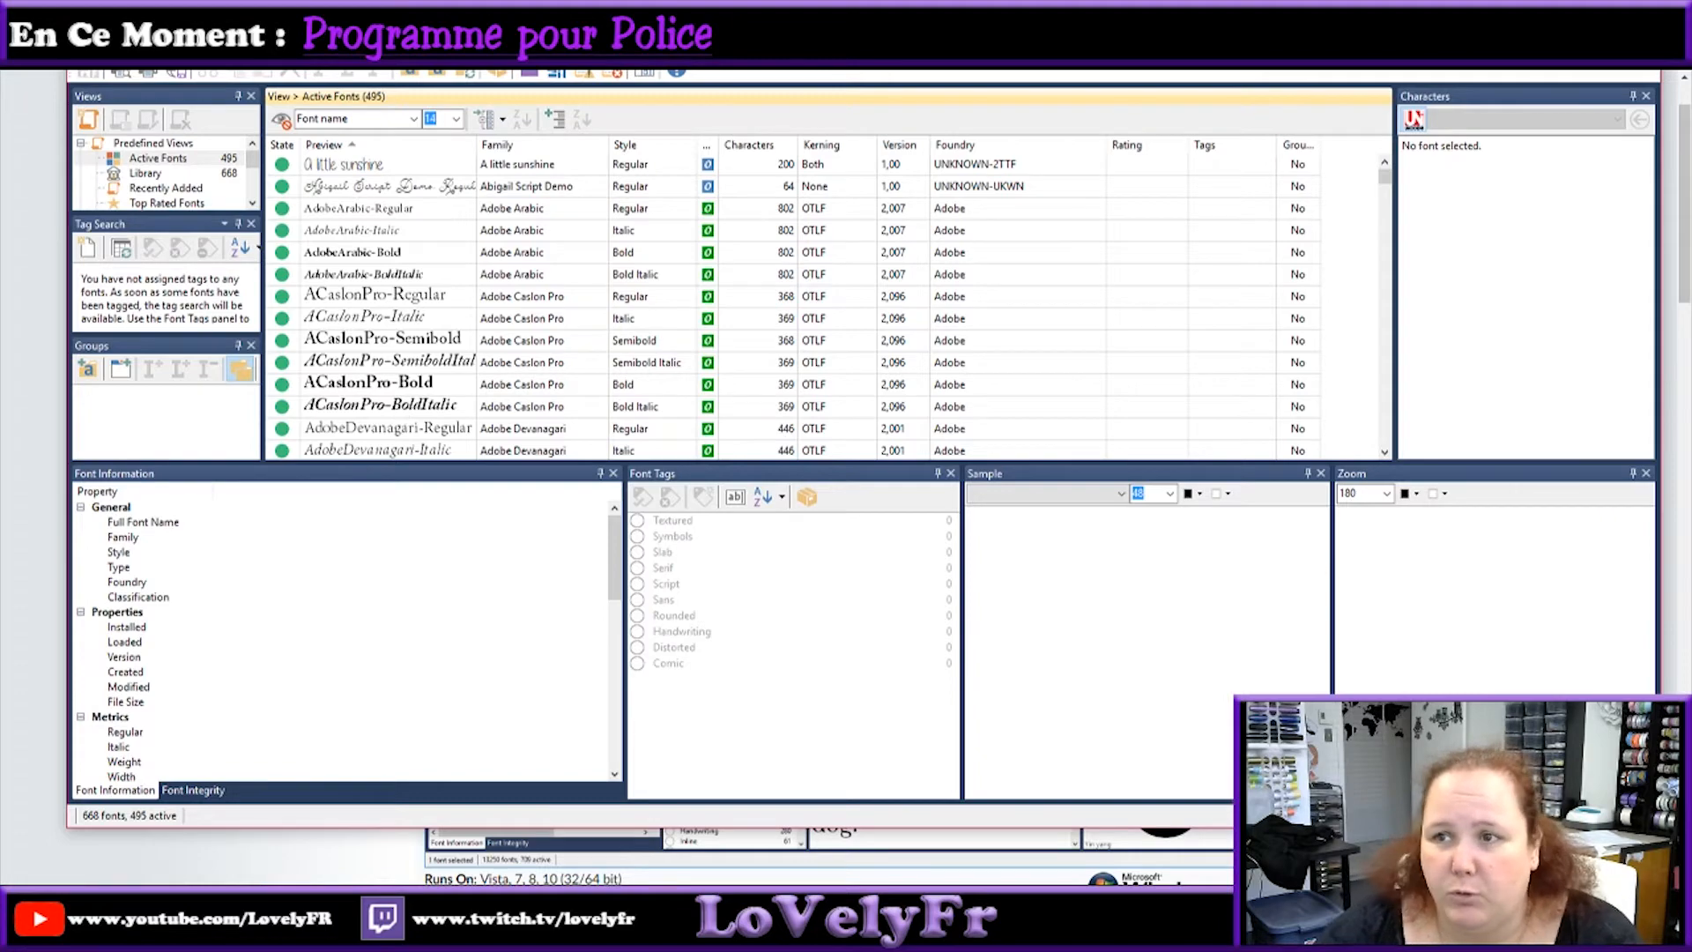
key(super+Up)
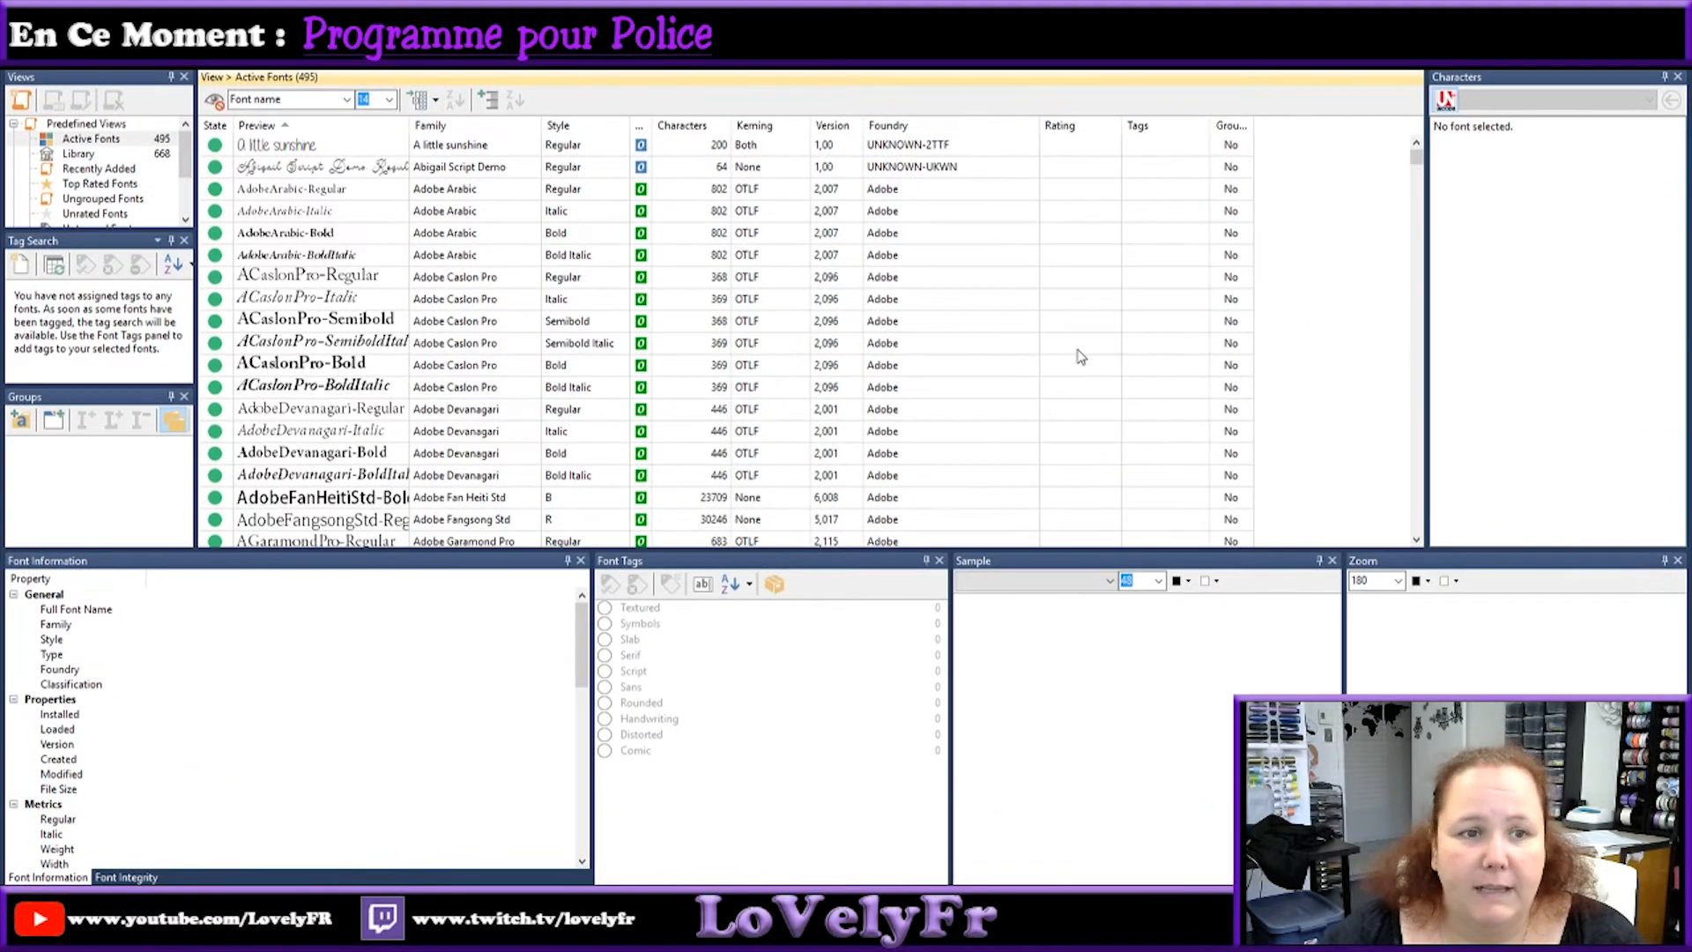
Step: Select the A little sunshine font and replace its sample text with "Bonjour"
click(298, 146)
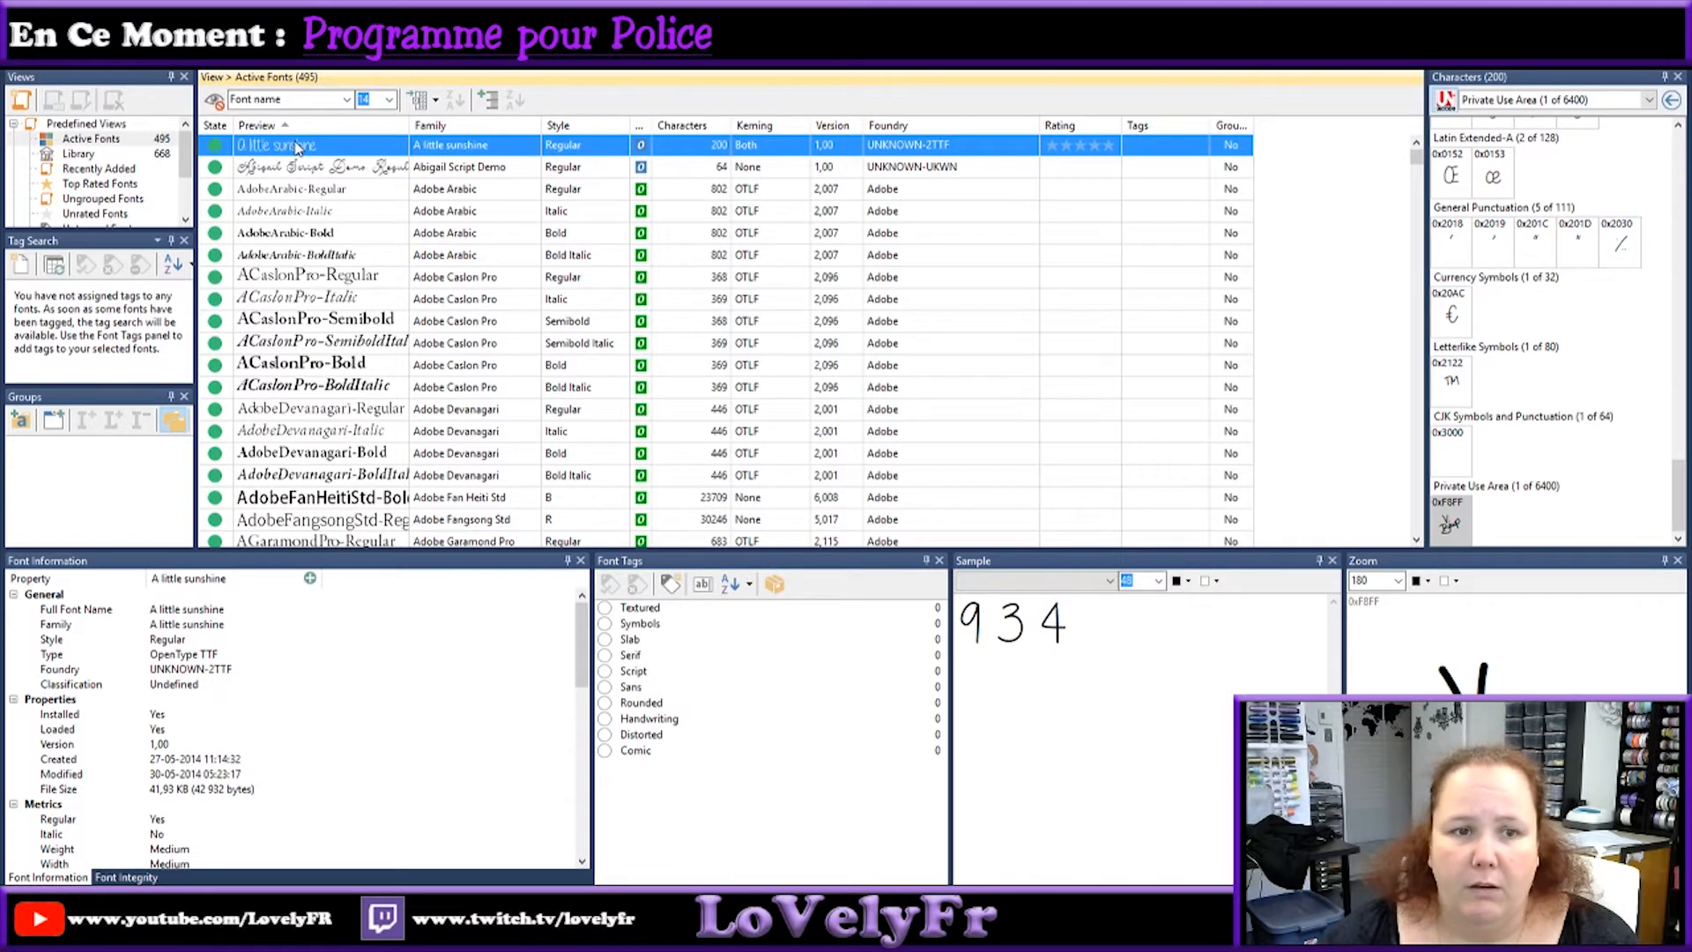
drag(1068, 621, 752, 598)
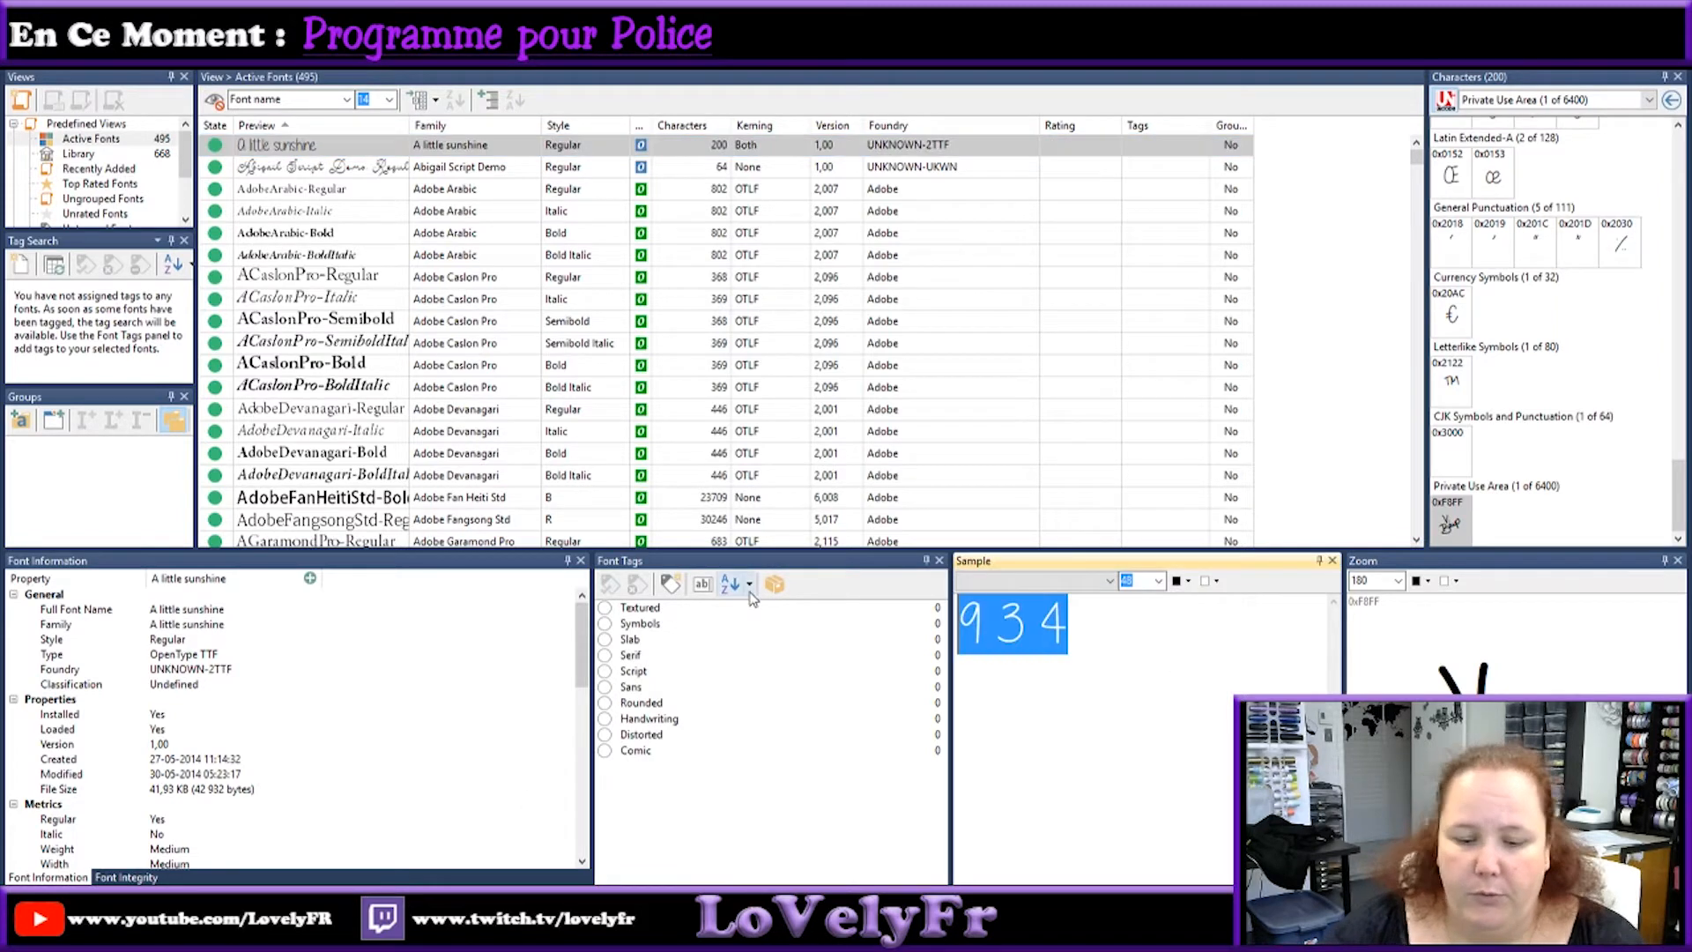
text(Bonjour)
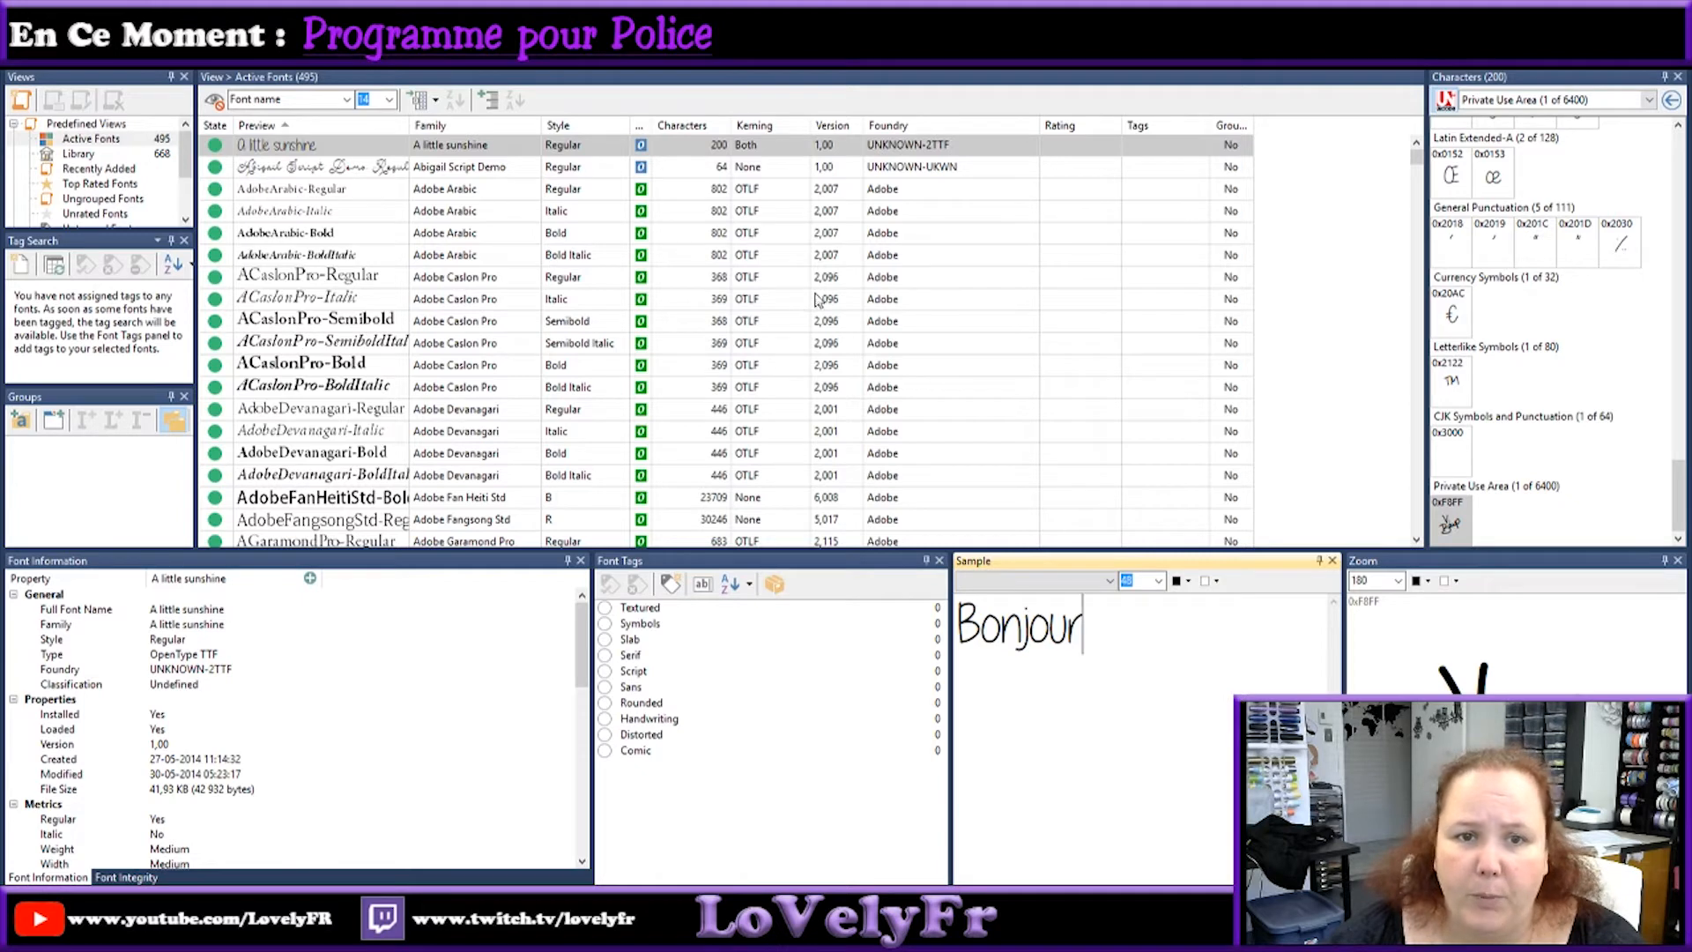
scroll(1548, 231, up, 5)
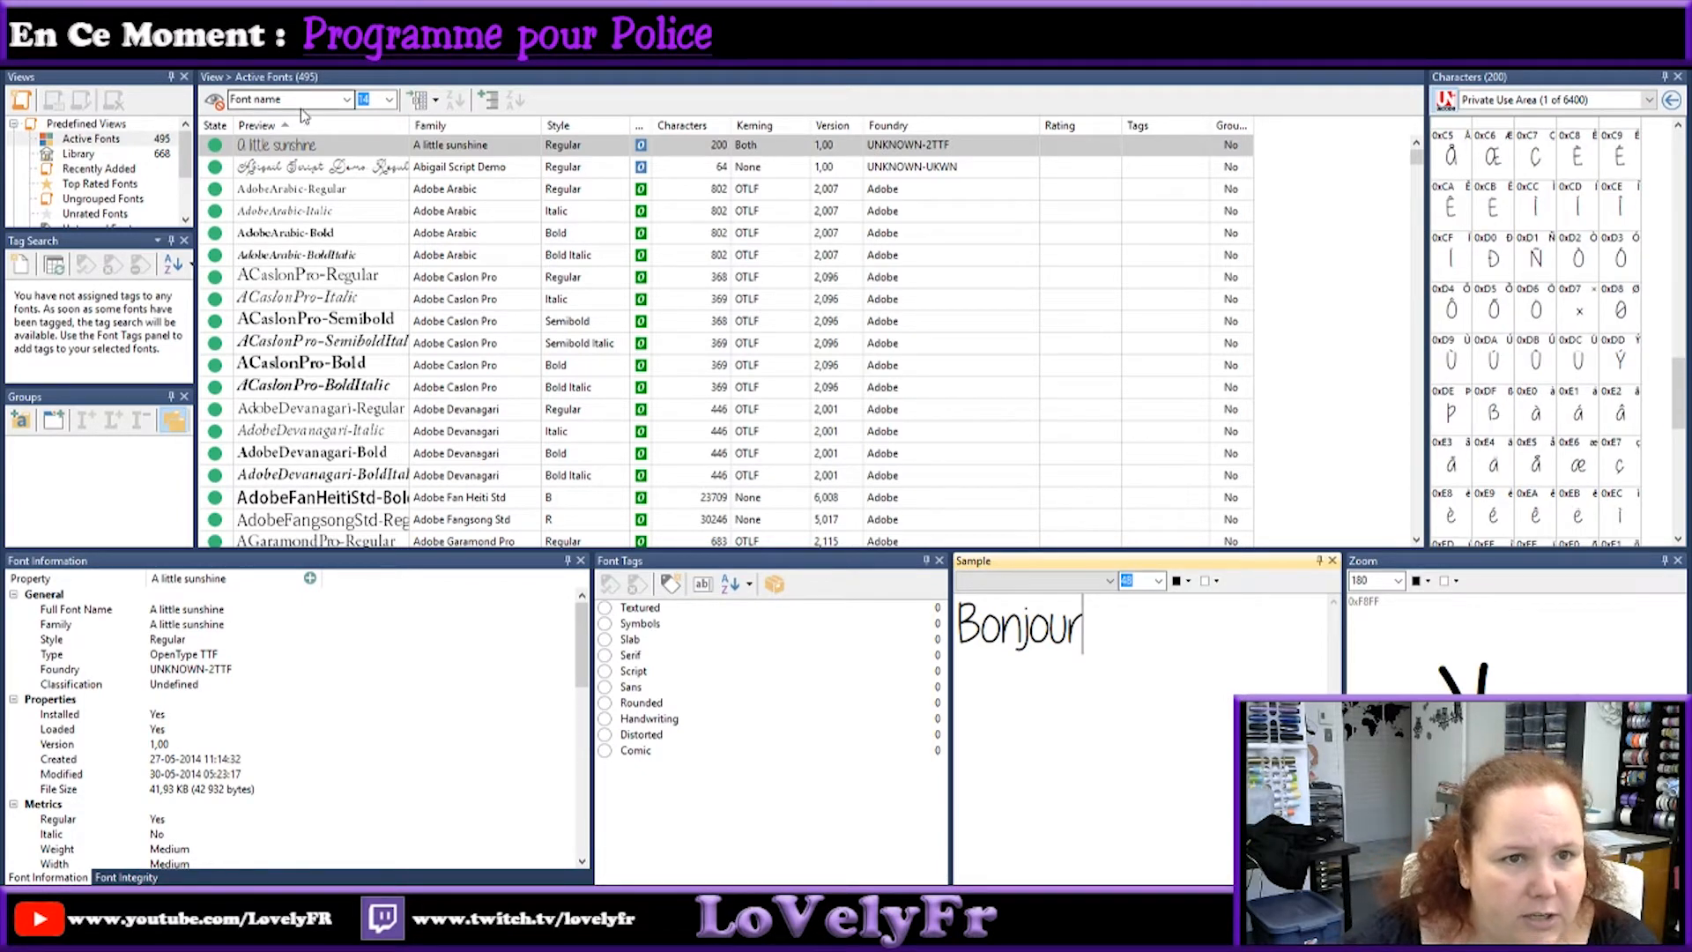
Step: Browse the previews of the active fonts from the Adobe families down to the fonts starting with I to K
scroll(339, 365, down, 10)
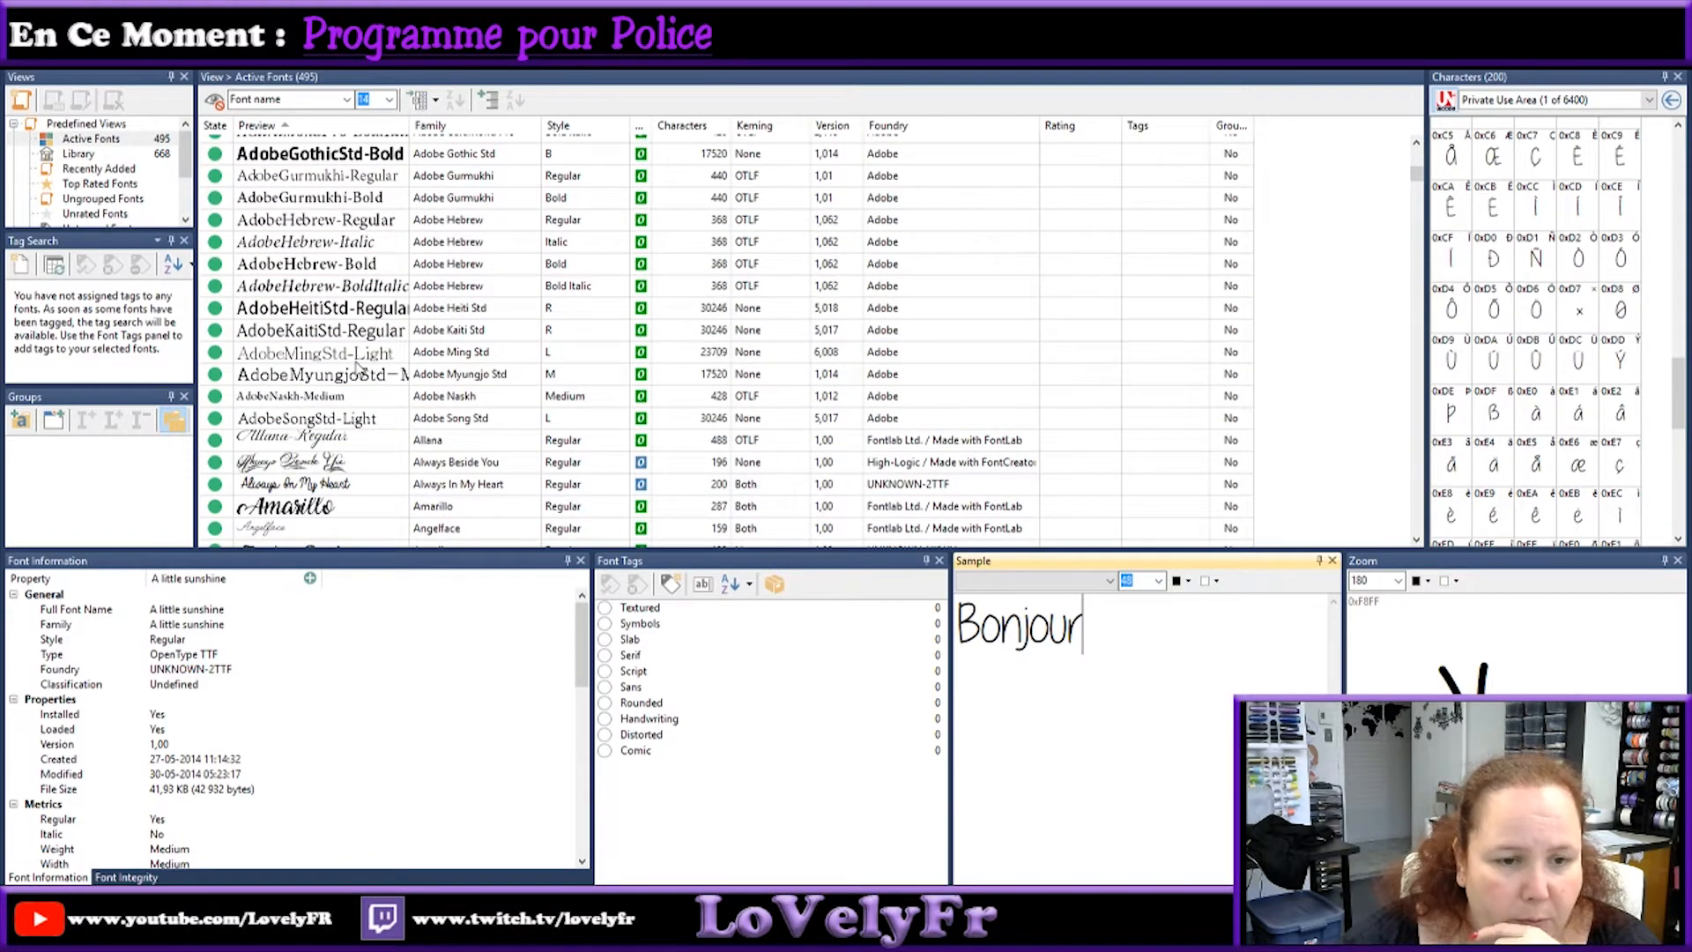
scroll(357, 366, down, 1)
scroll(357, 366, down, 5)
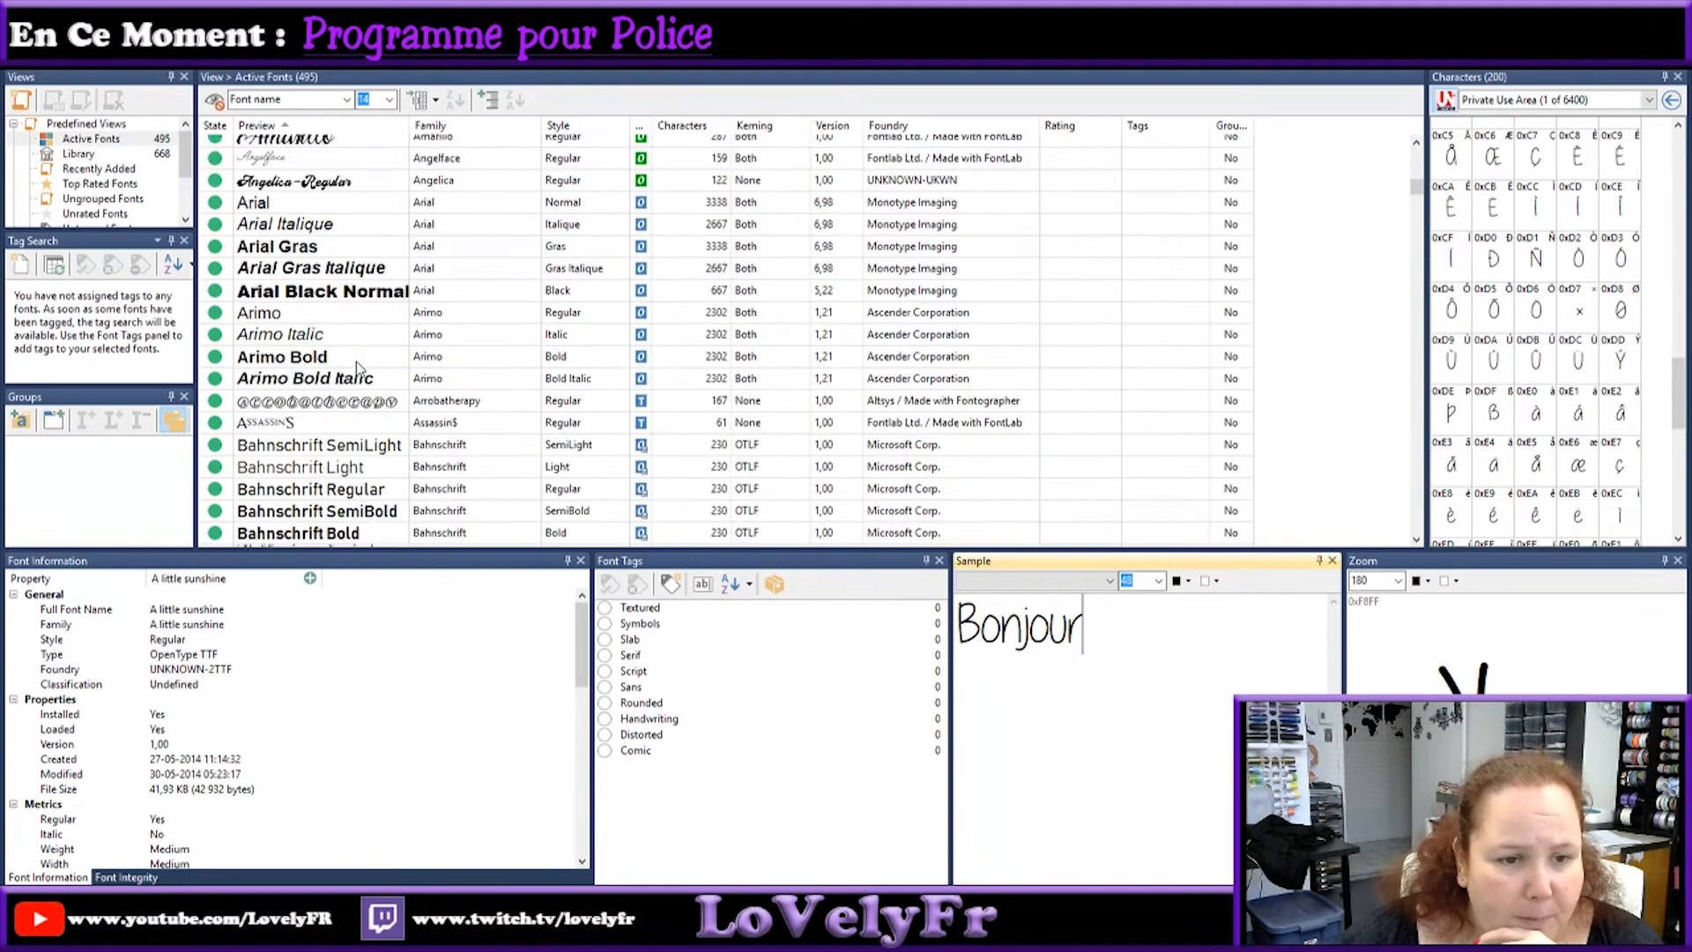
scroll(357, 367, down, 3)
scroll(357, 368, down, 15)
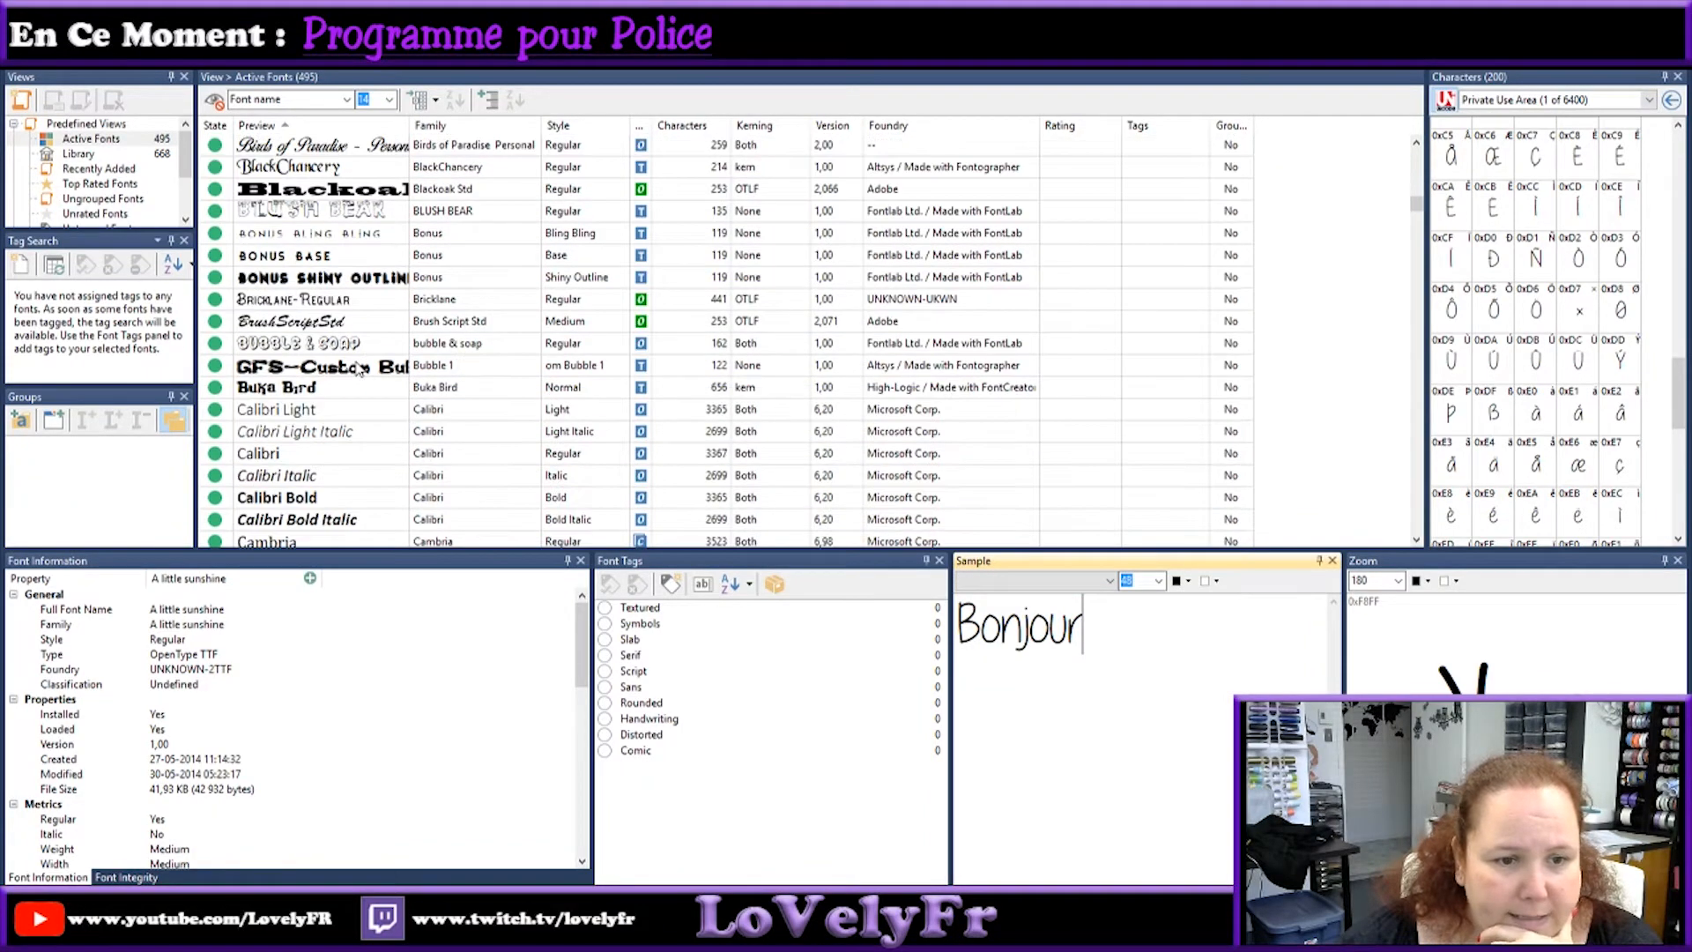
scroll(359, 368, down, 5)
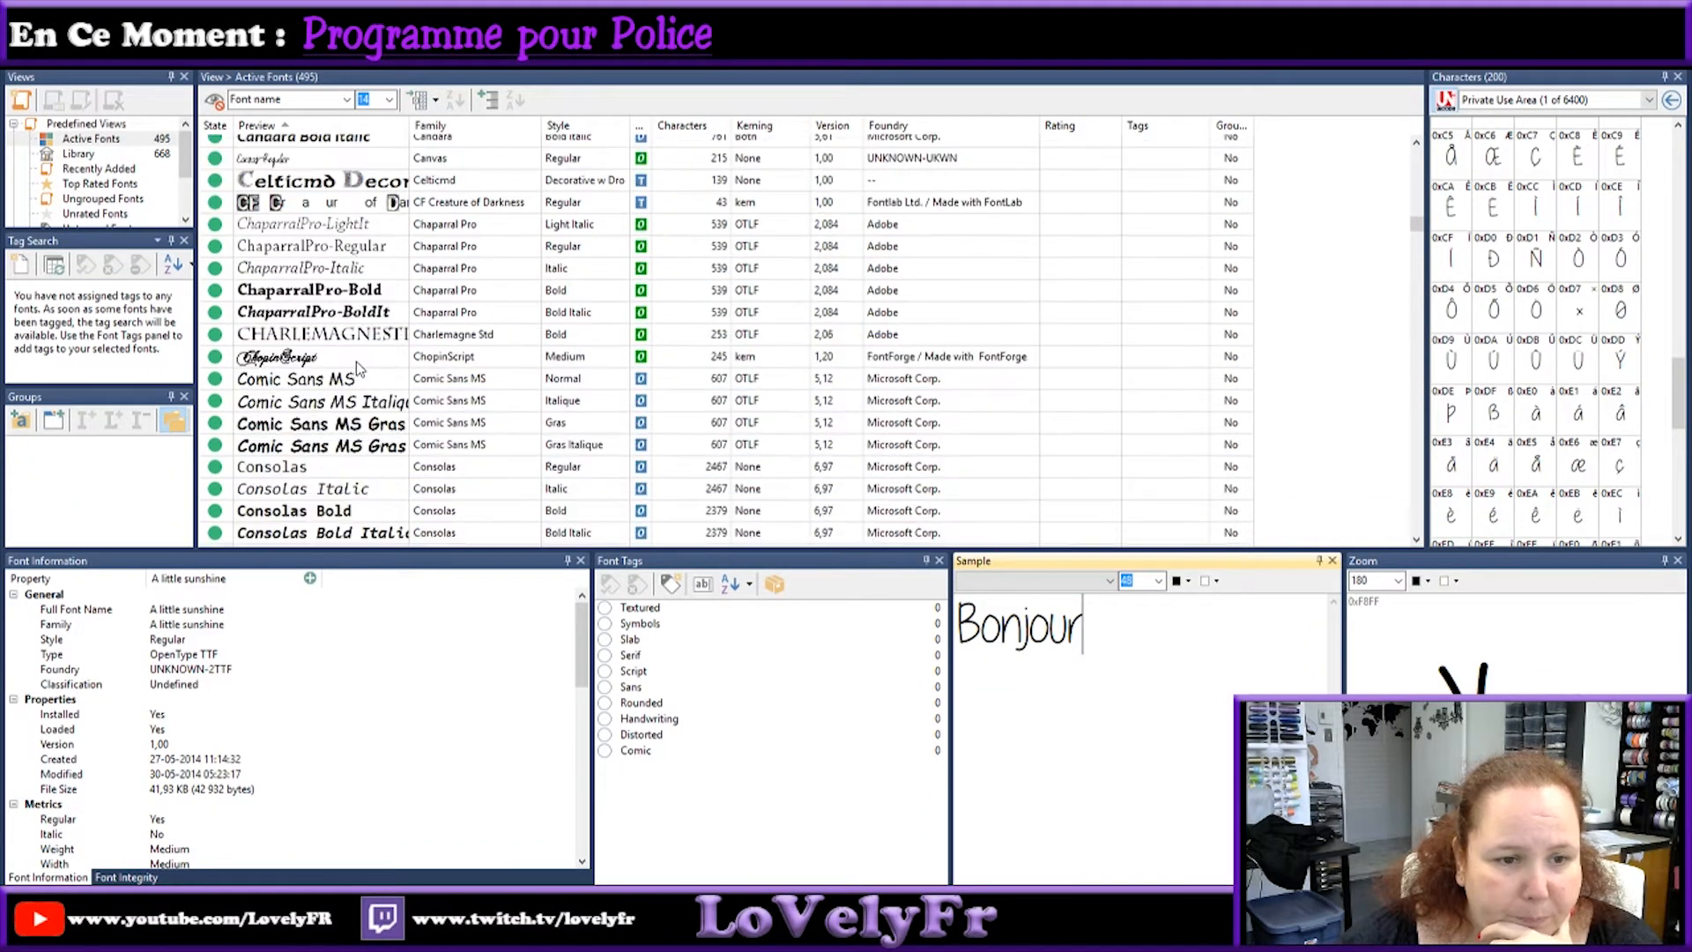
scroll(357, 366, down, 14)
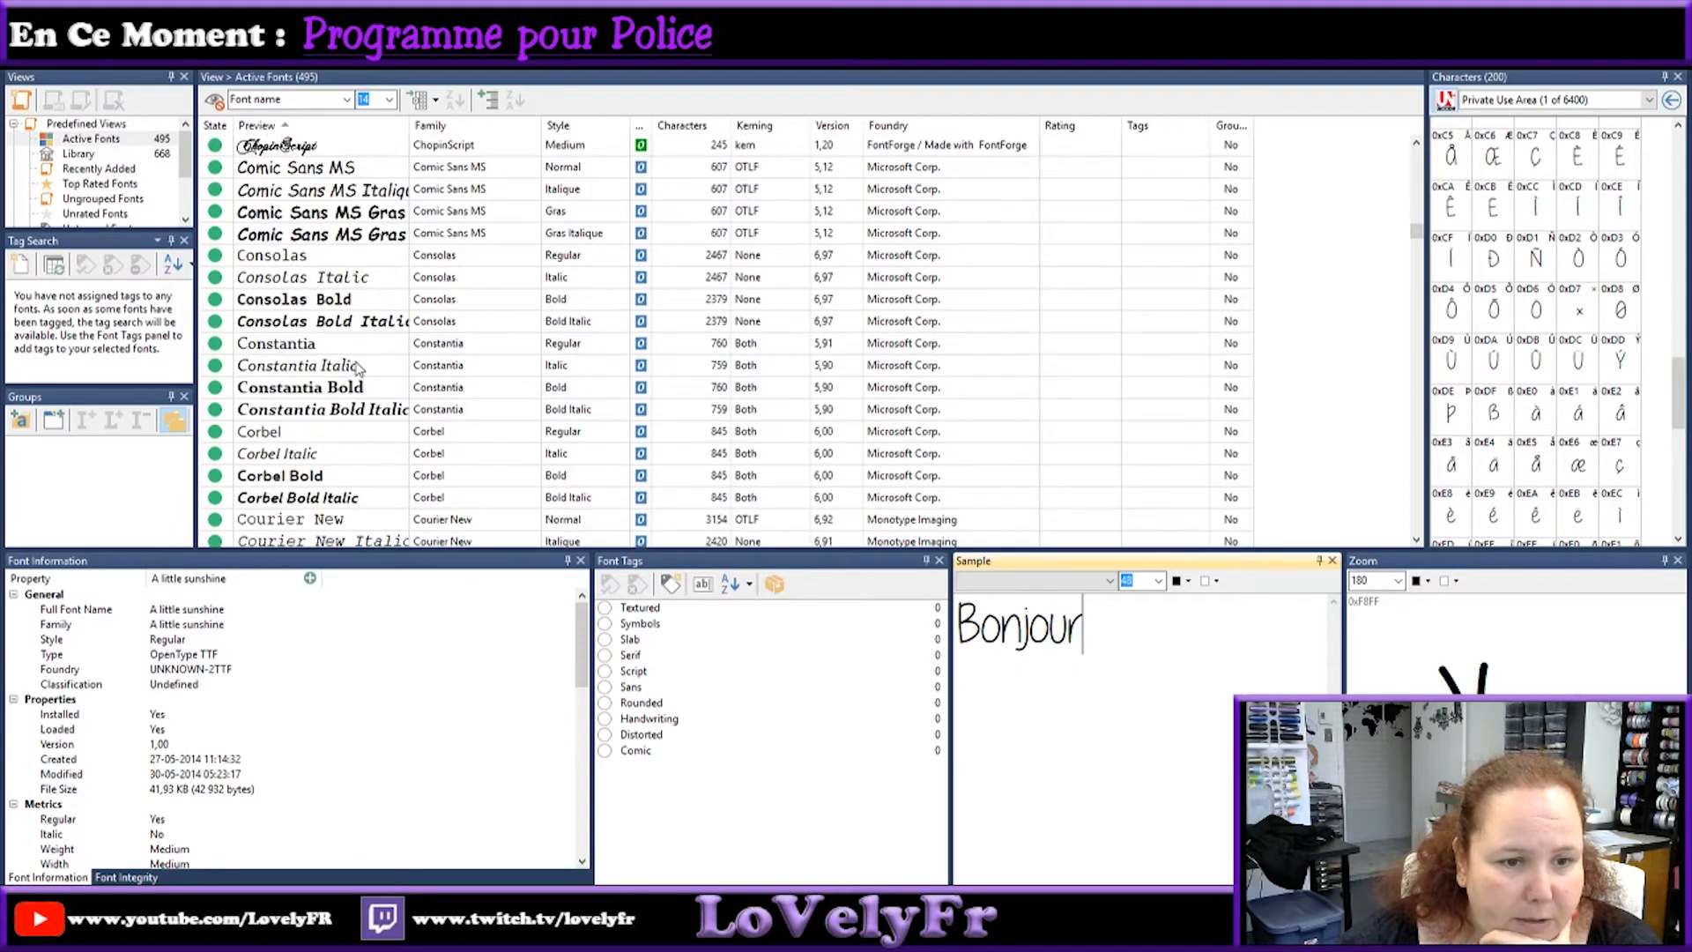
scroll(359, 368, down, 15)
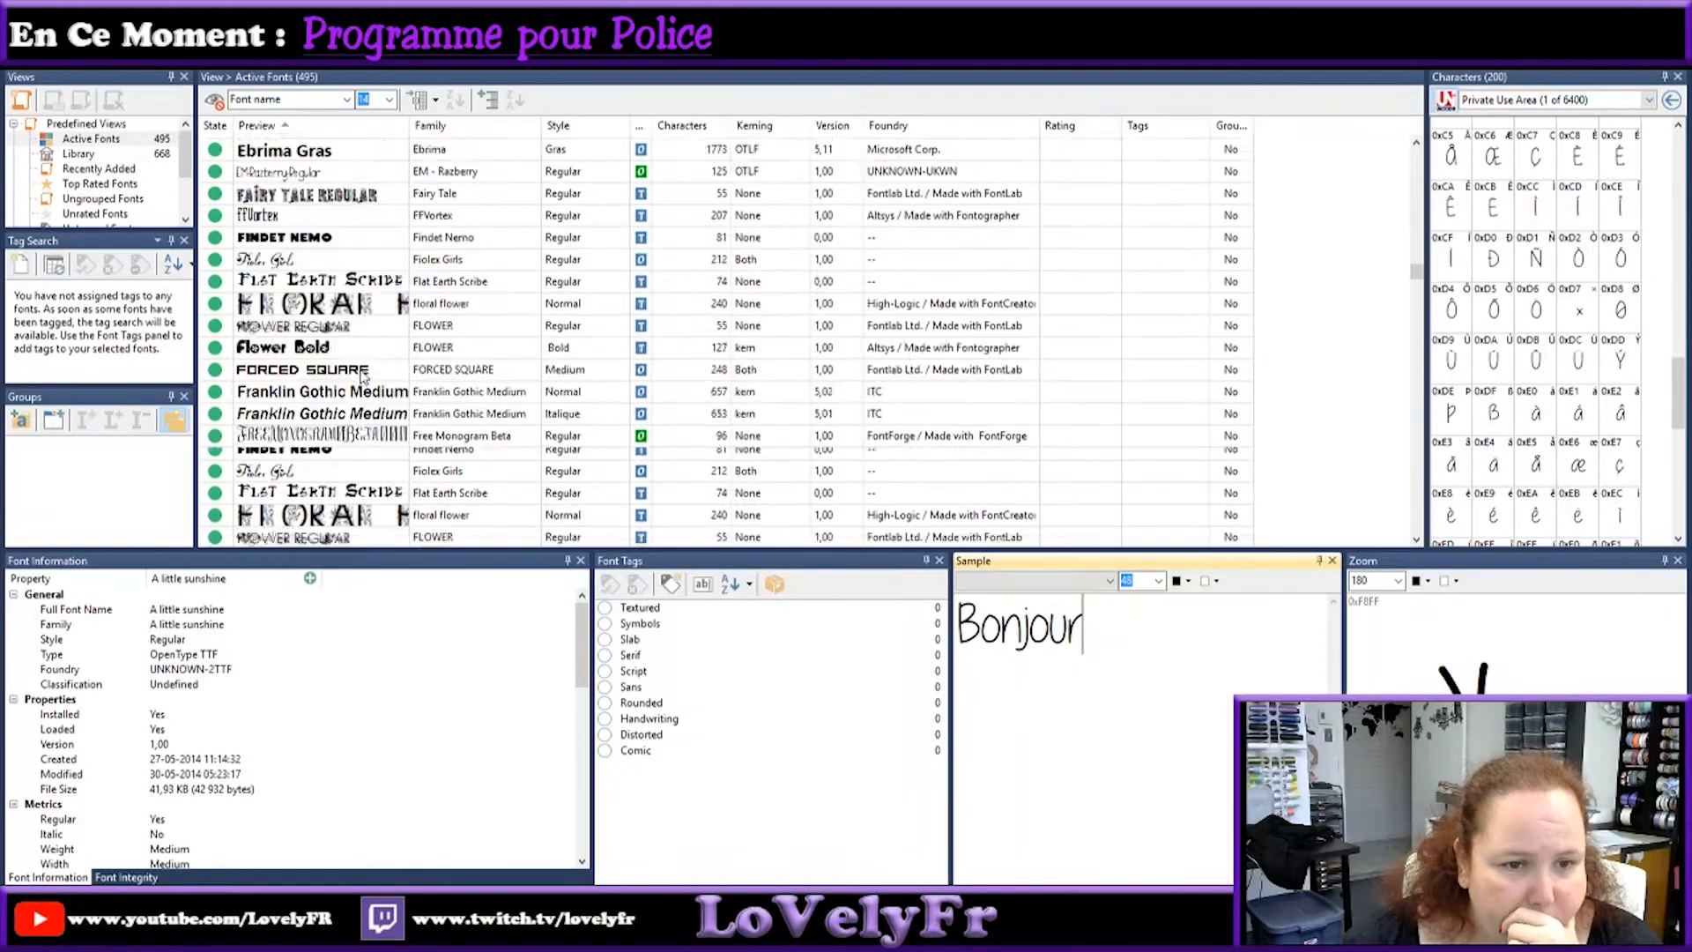
scroll(339, 432, down, 4)
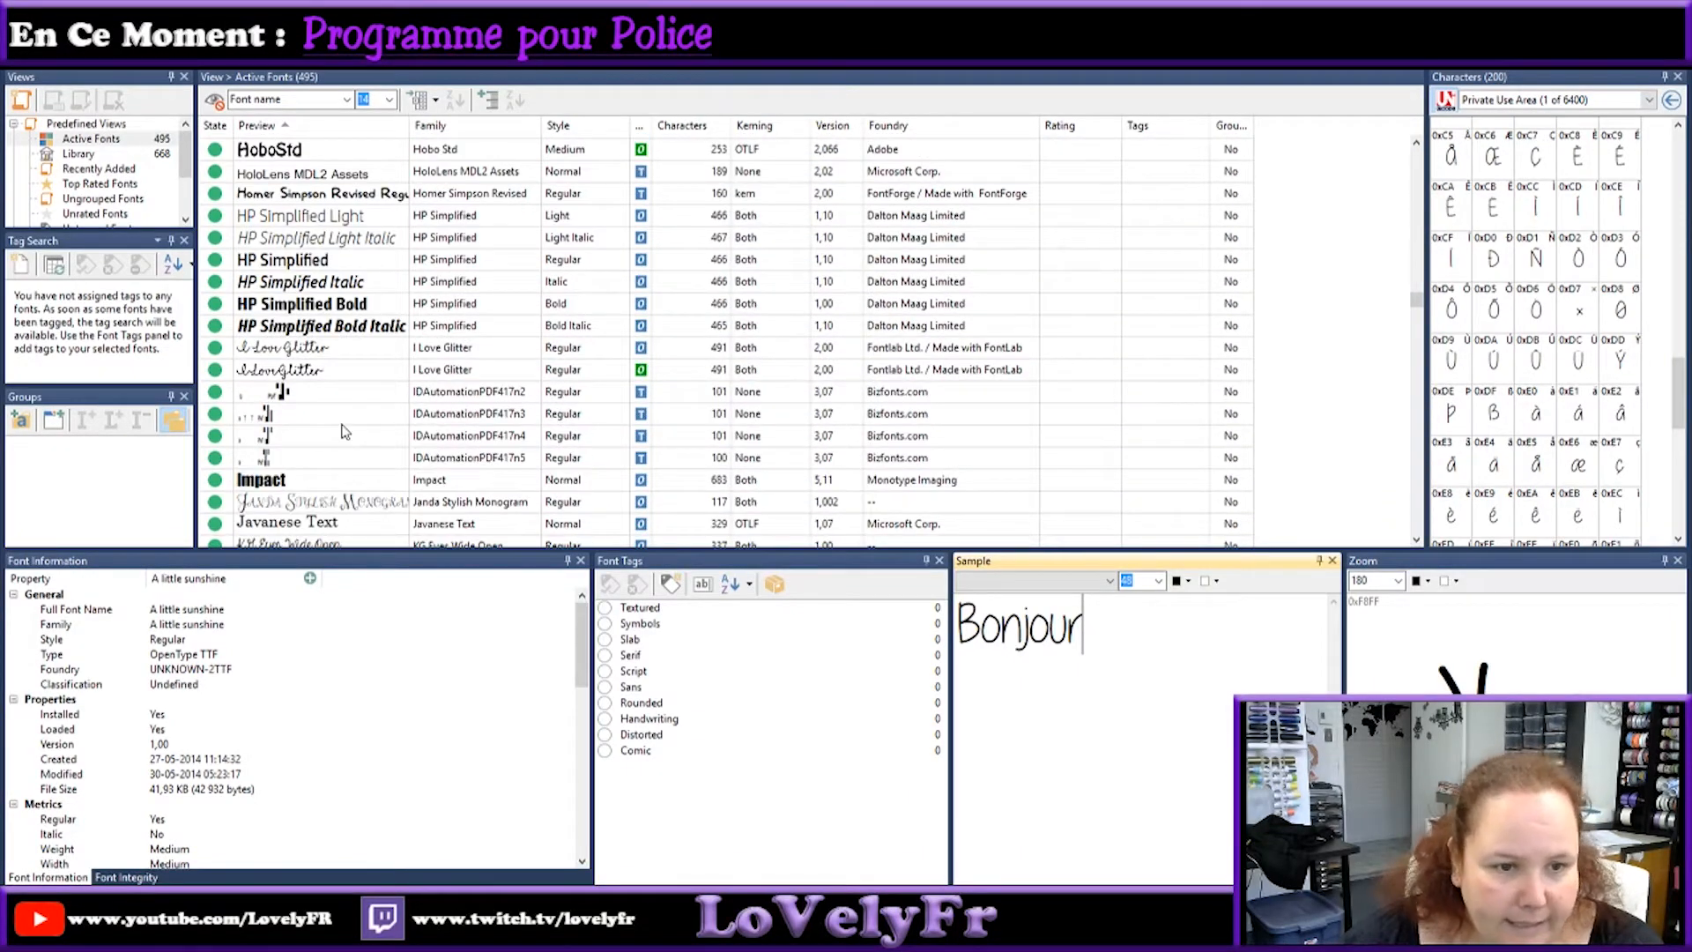
scroll(343, 432, down, 2)
scroll(343, 437, up, 2)
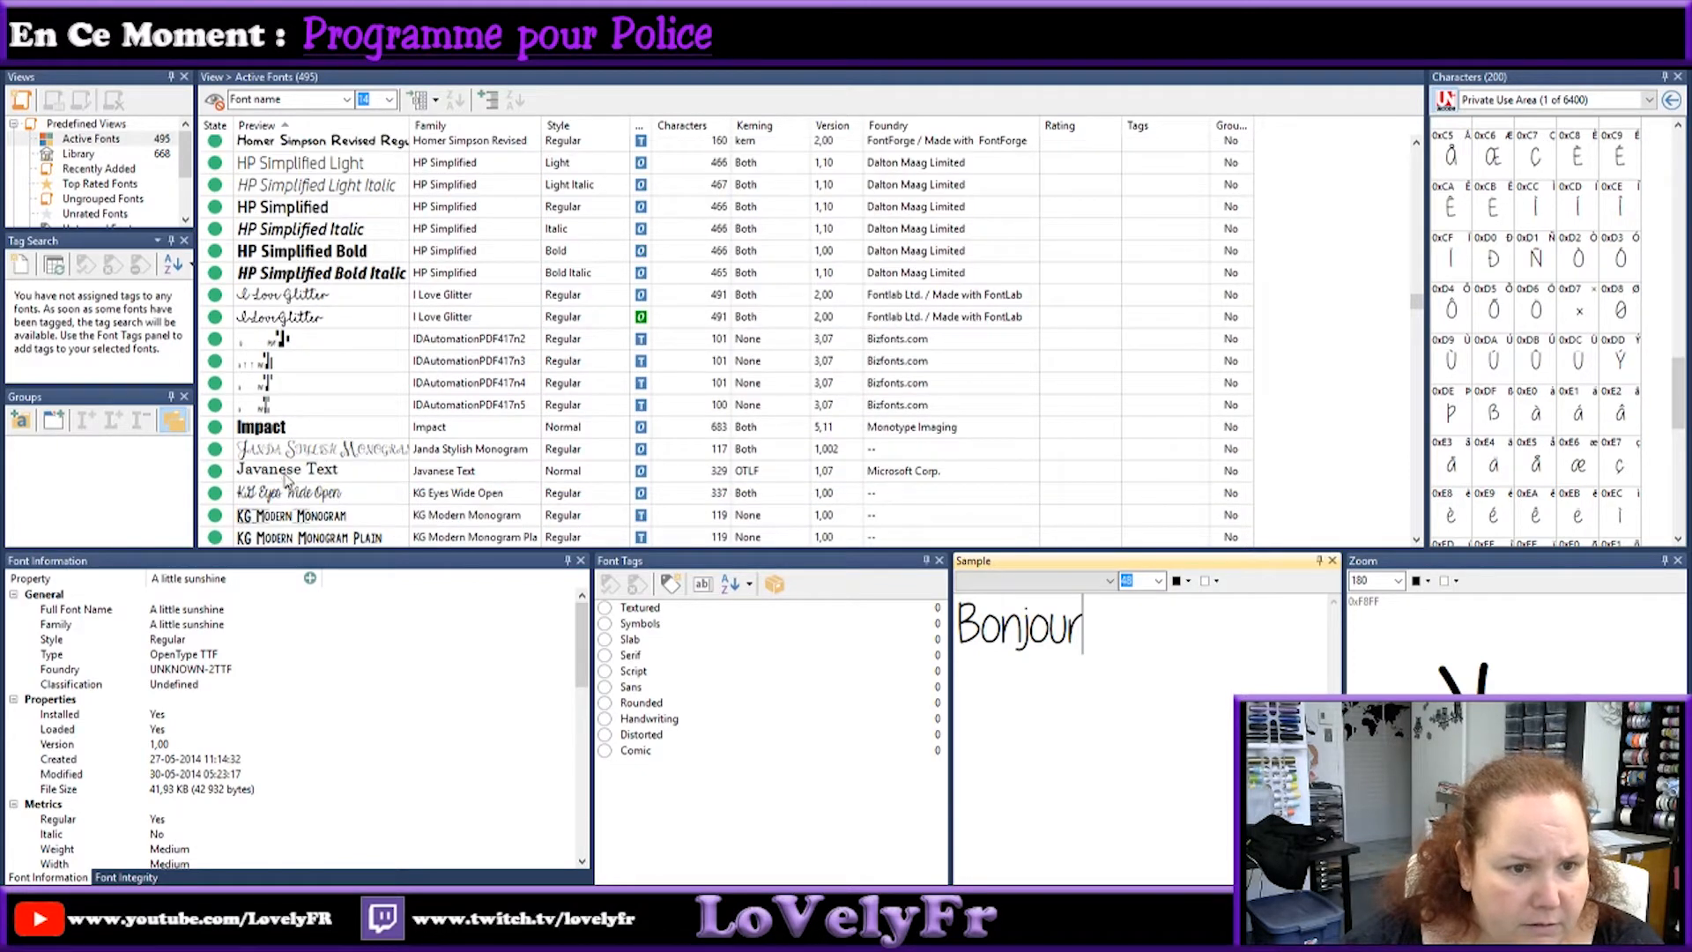
Step: Compare the sample text in the two I Love Glitter font versions, ending on the OpenType TTF one
click(315, 298)
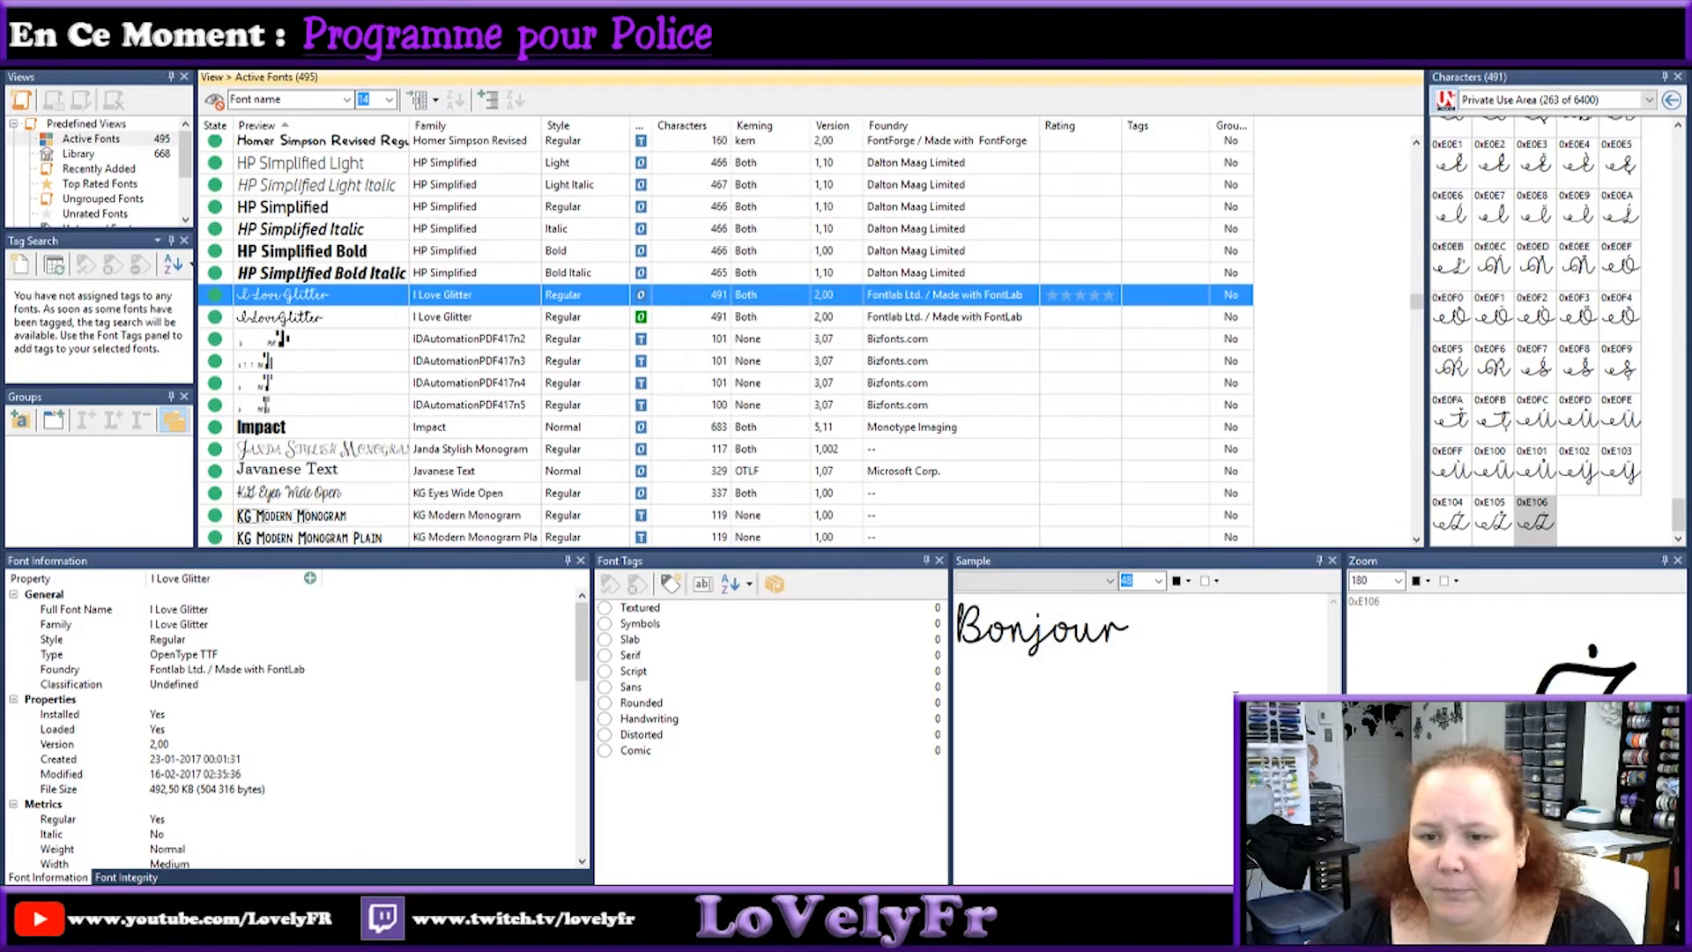
click(283, 315)
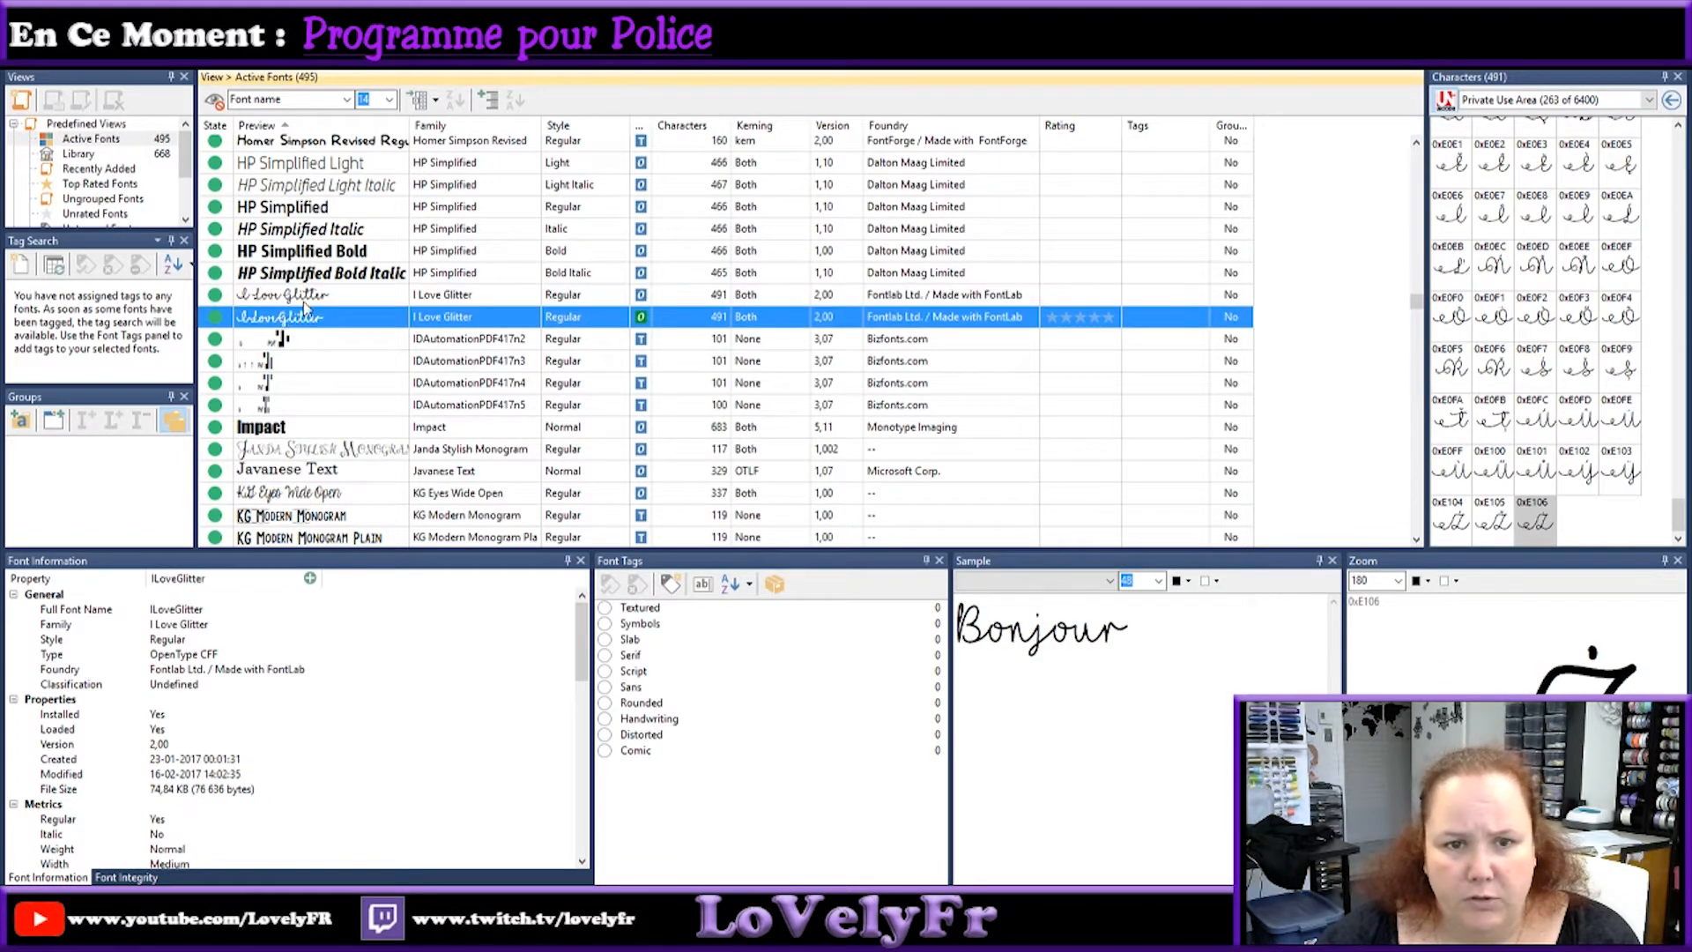
click(314, 299)
click(321, 320)
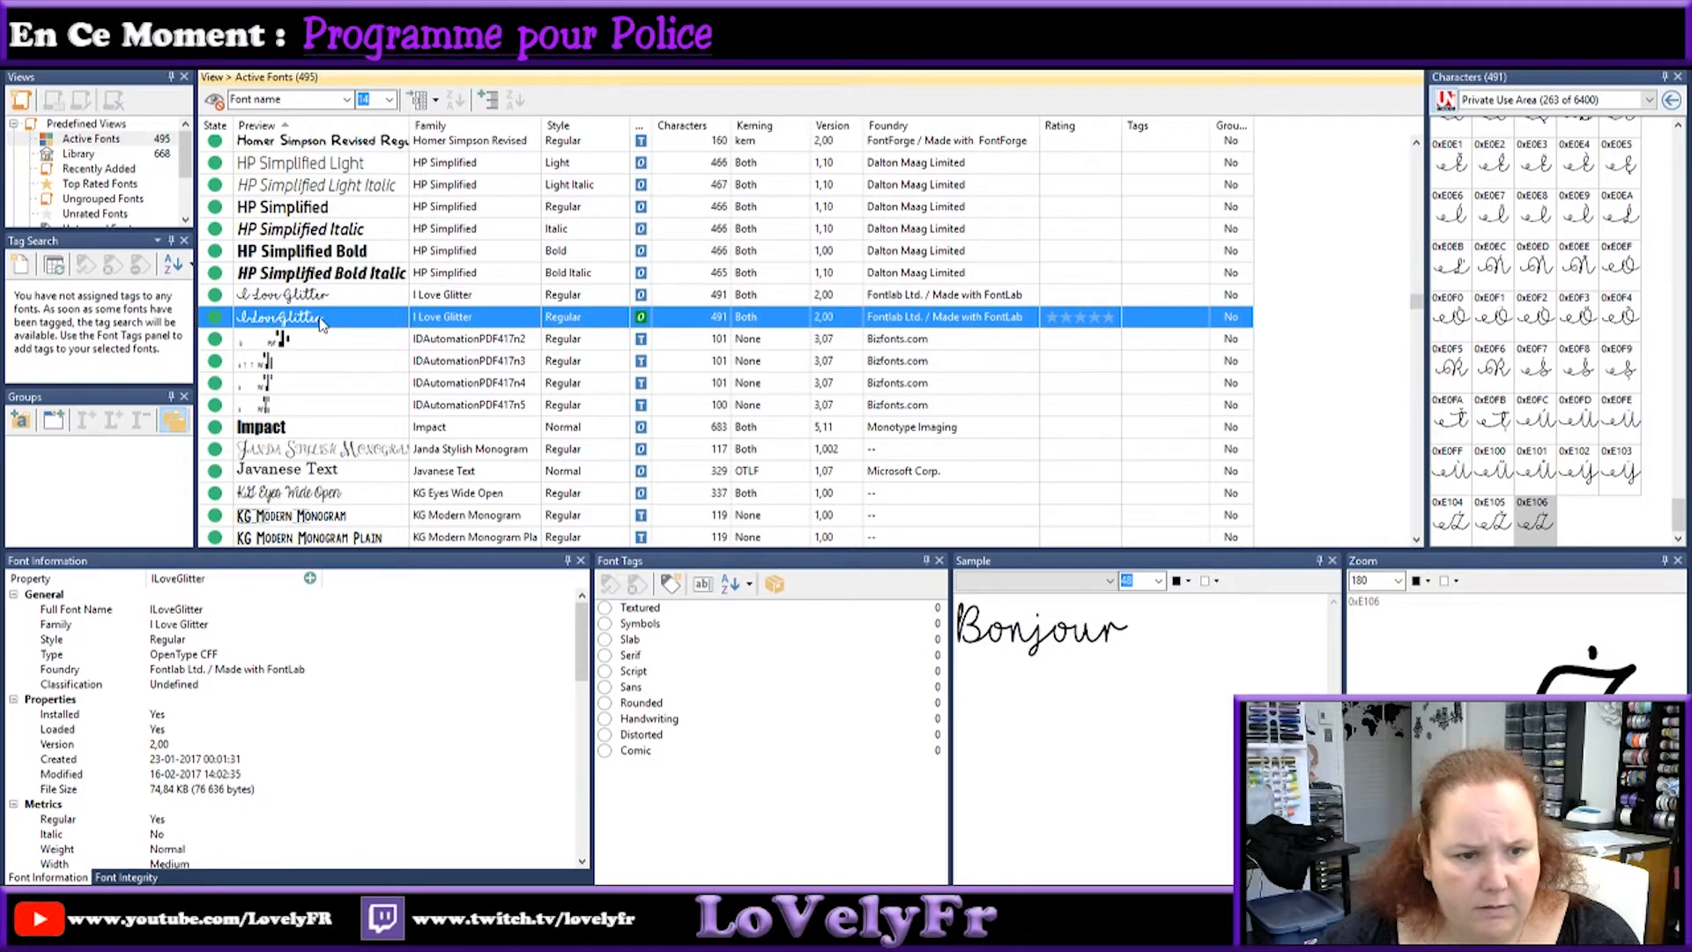
click(322, 298)
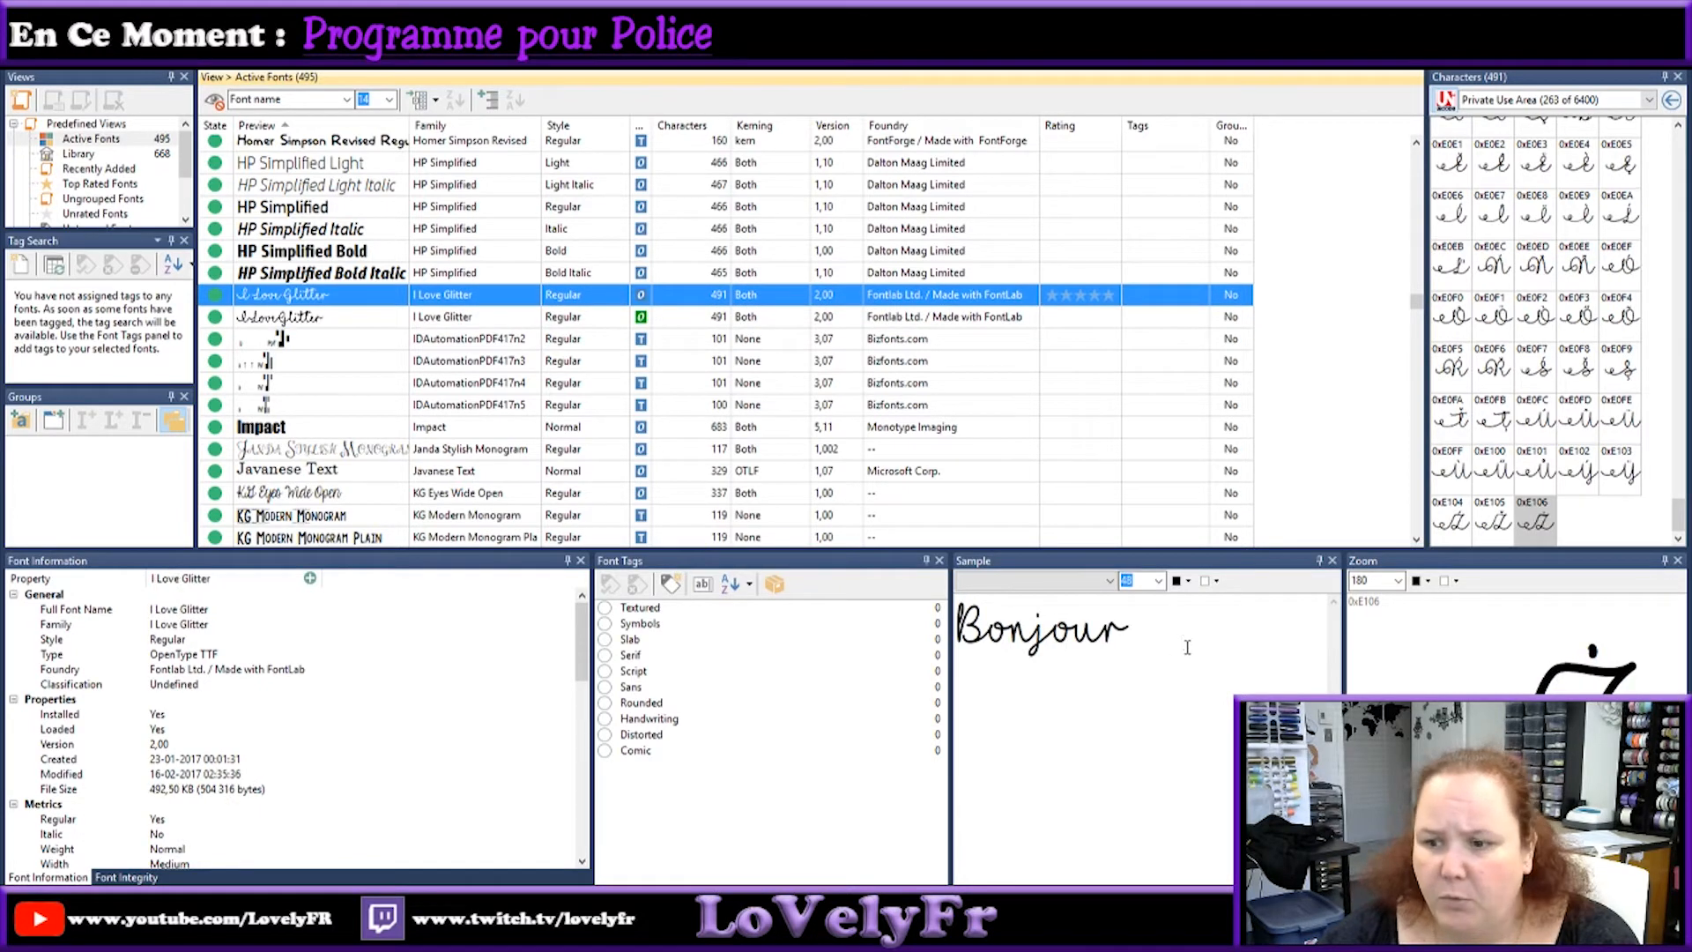
Step: Replace the sample text with two first names joined by "<", and widen the sample area to fit them on one line
drag(1187, 648, 894, 626)
text(Man)
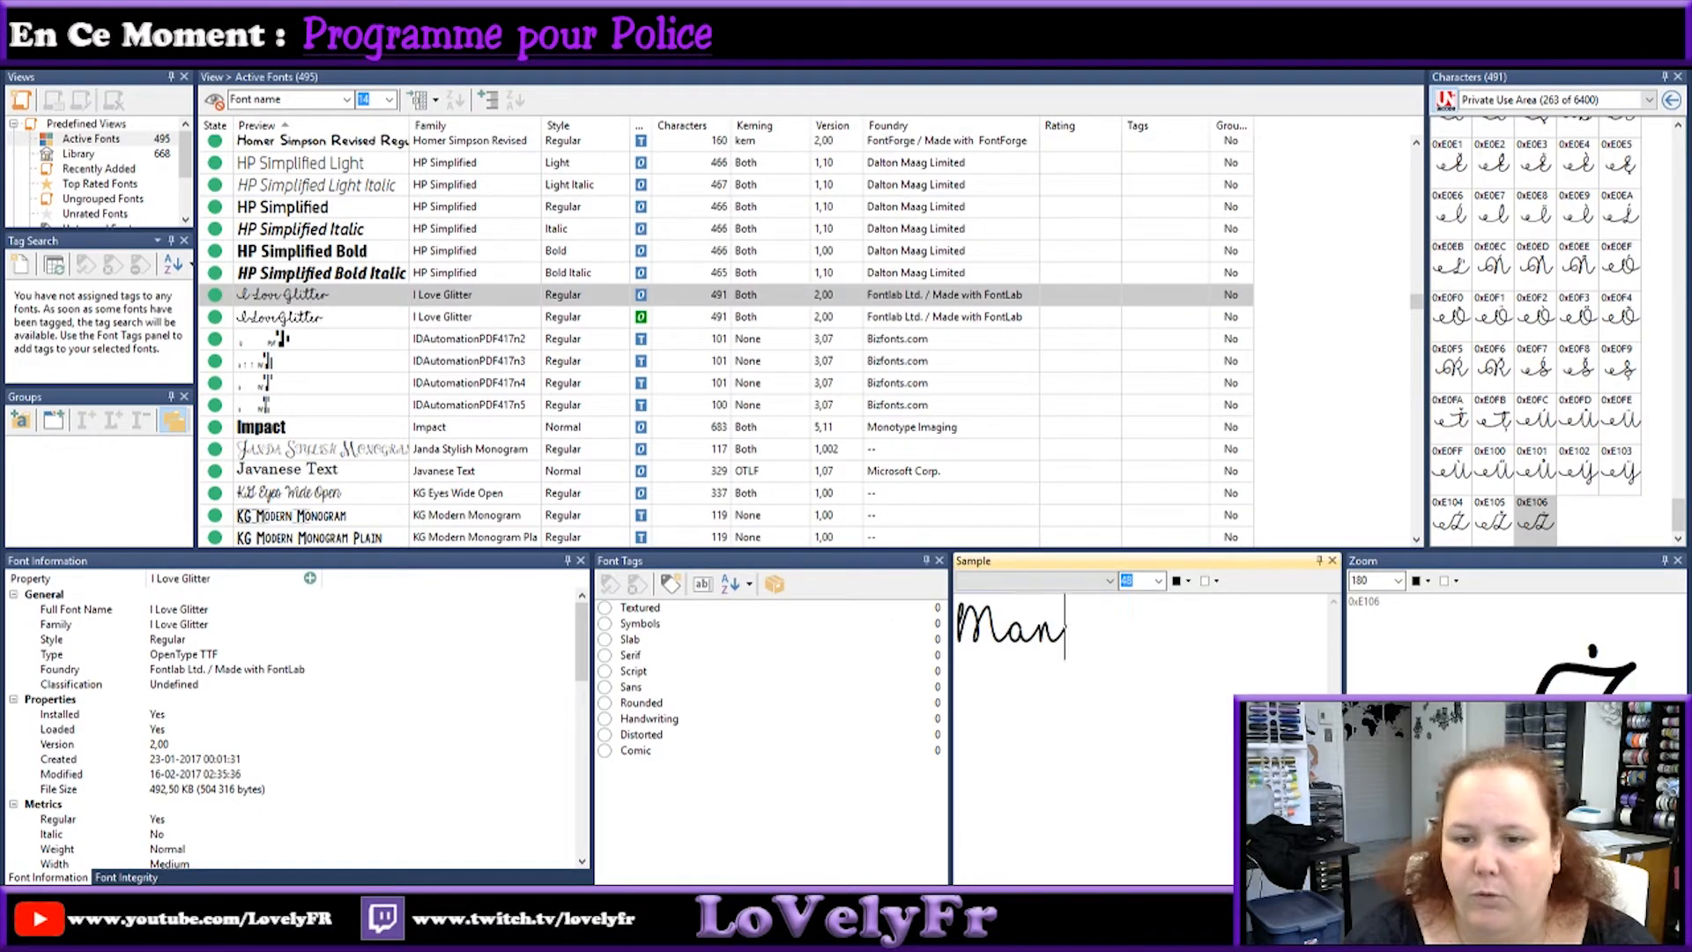
text(on<)
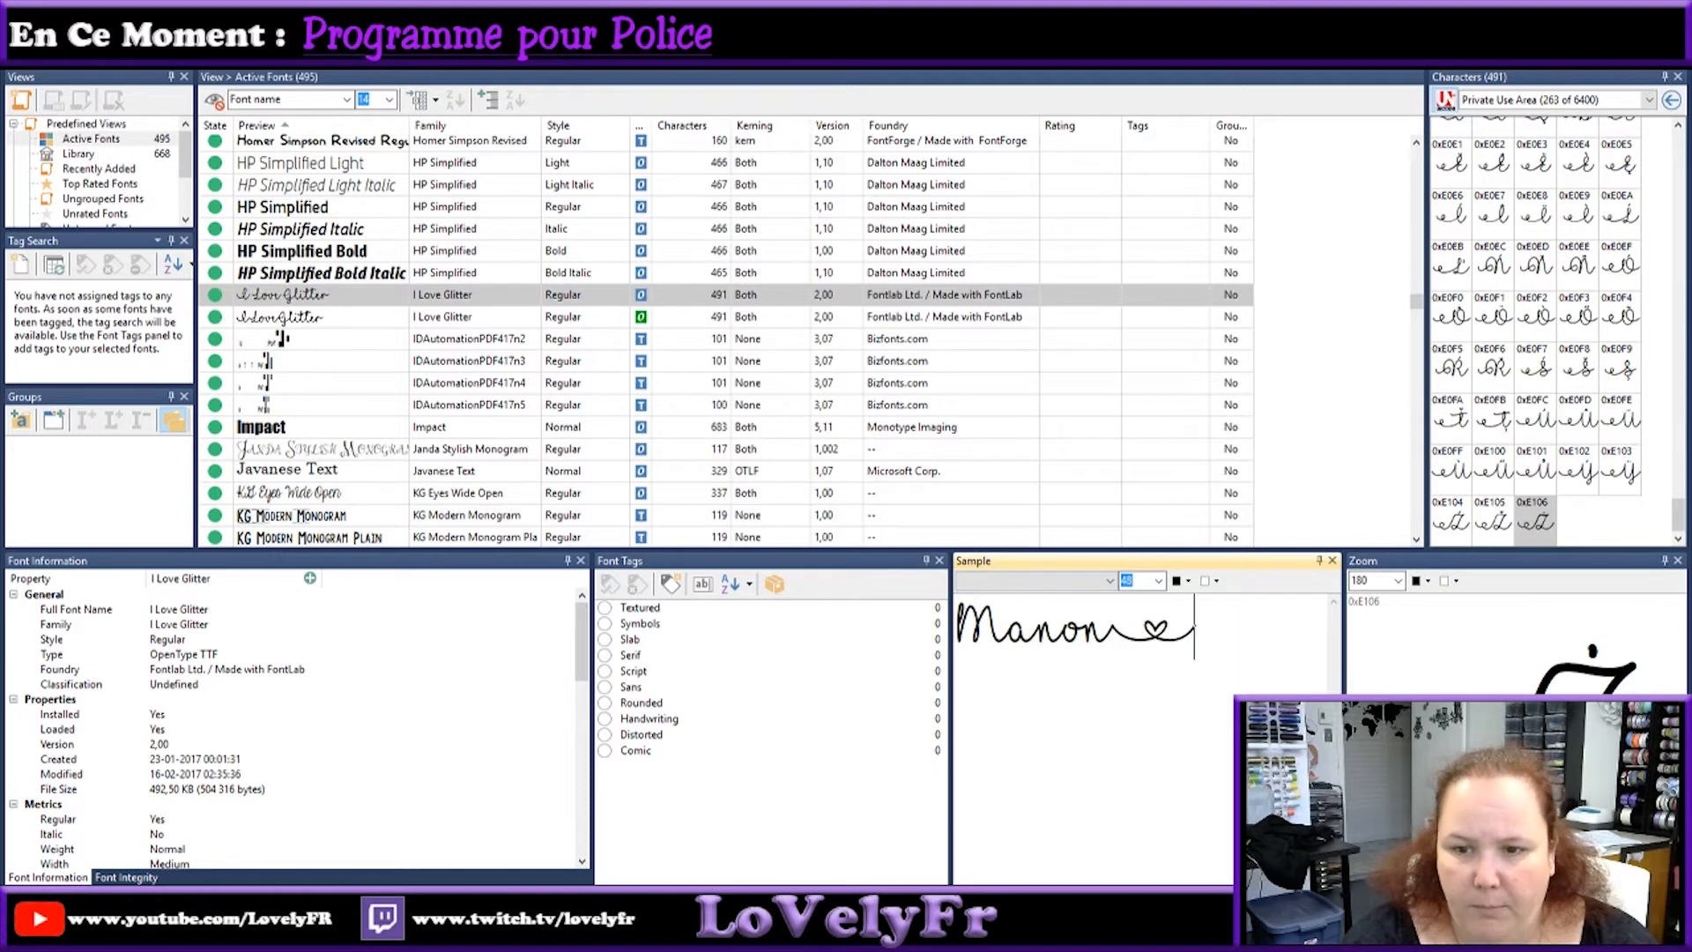
text(Pascal)
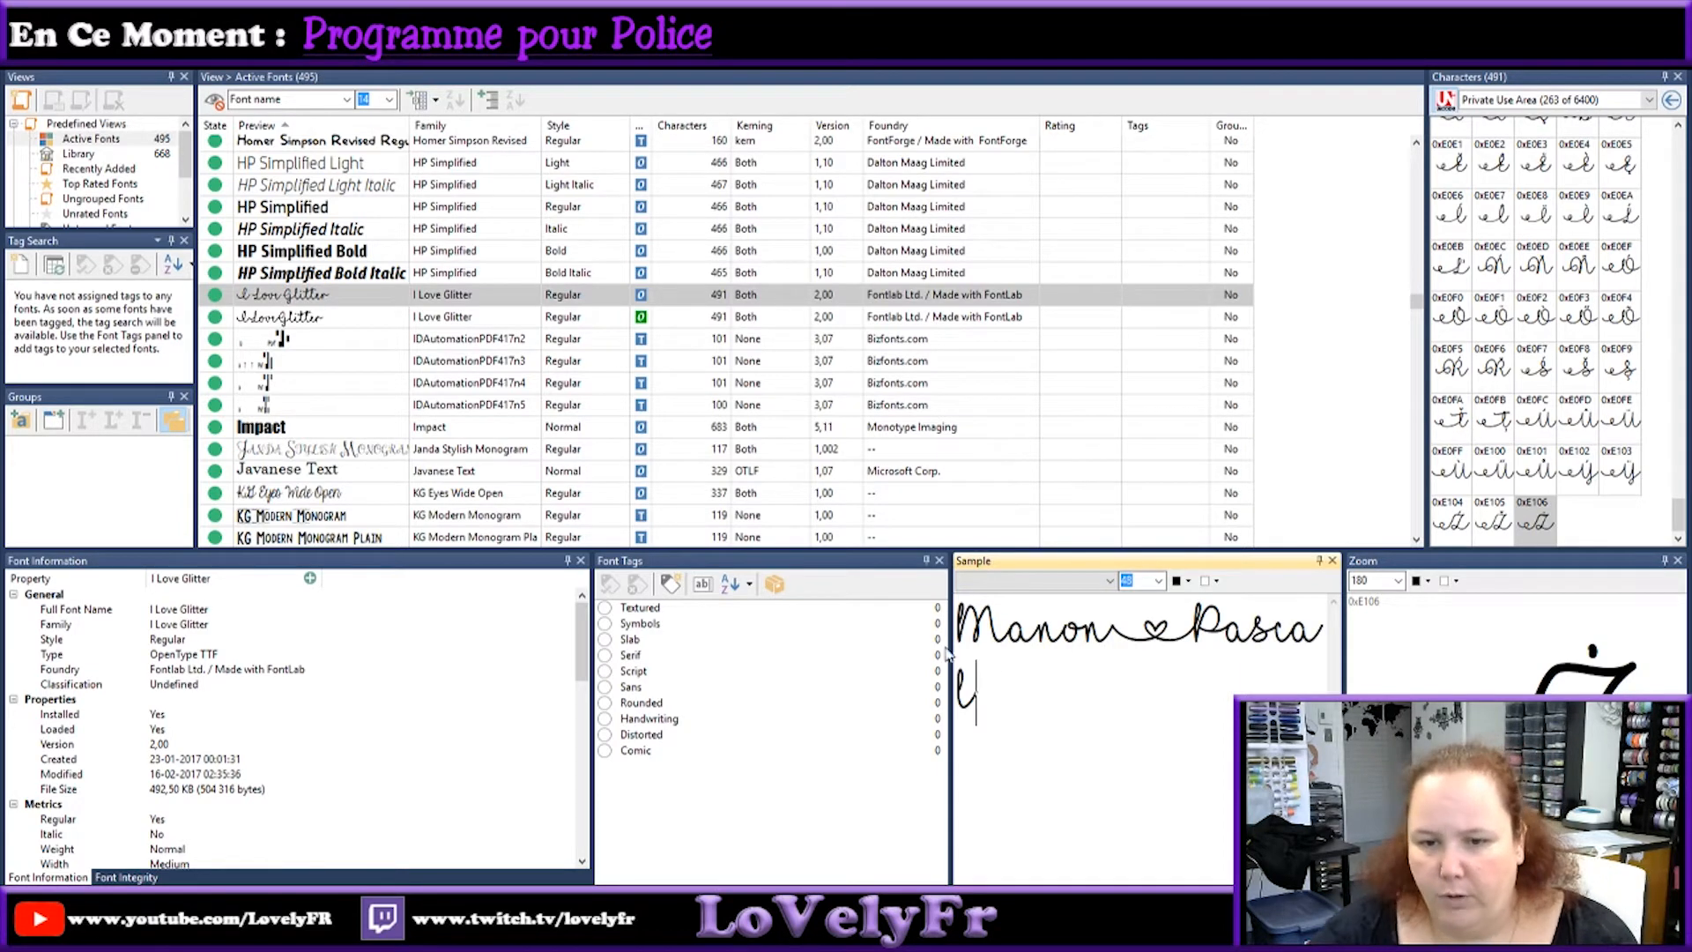
drag(949, 698, 822, 698)
drag(1225, 634, 810, 569)
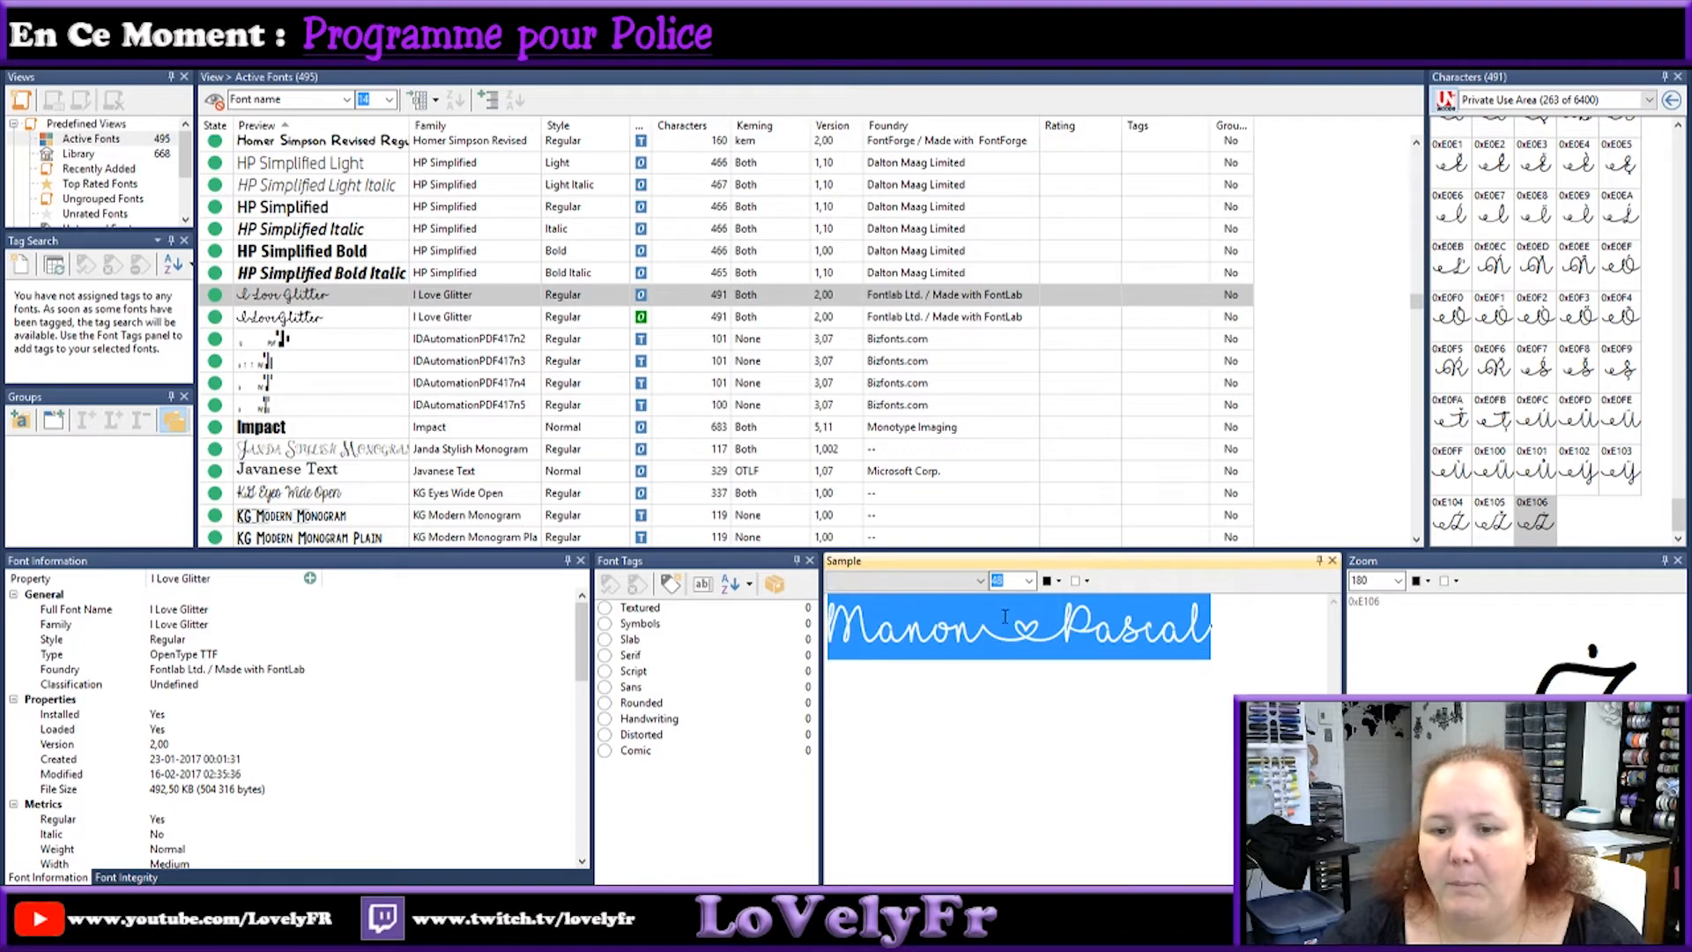
click(1045, 638)
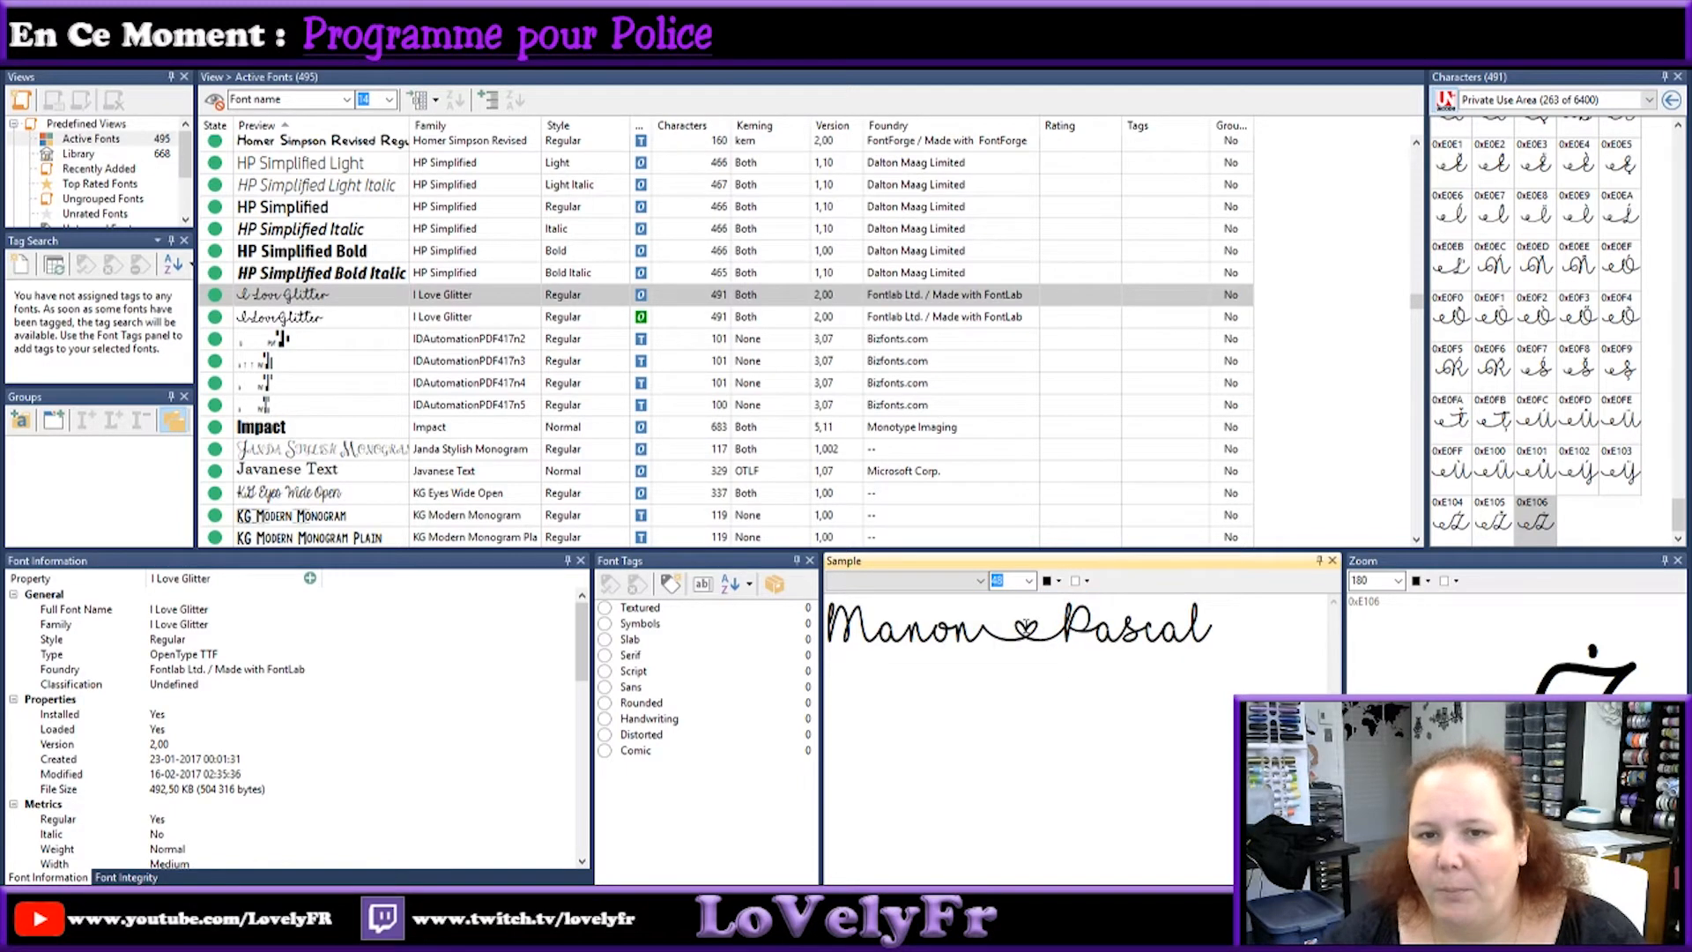
Step: Examine the I Love Glitter character map, from the Private Use Area glyphs to the Basic Latin and Latin Extended-A sets
scroll(1551, 335, up, 10)
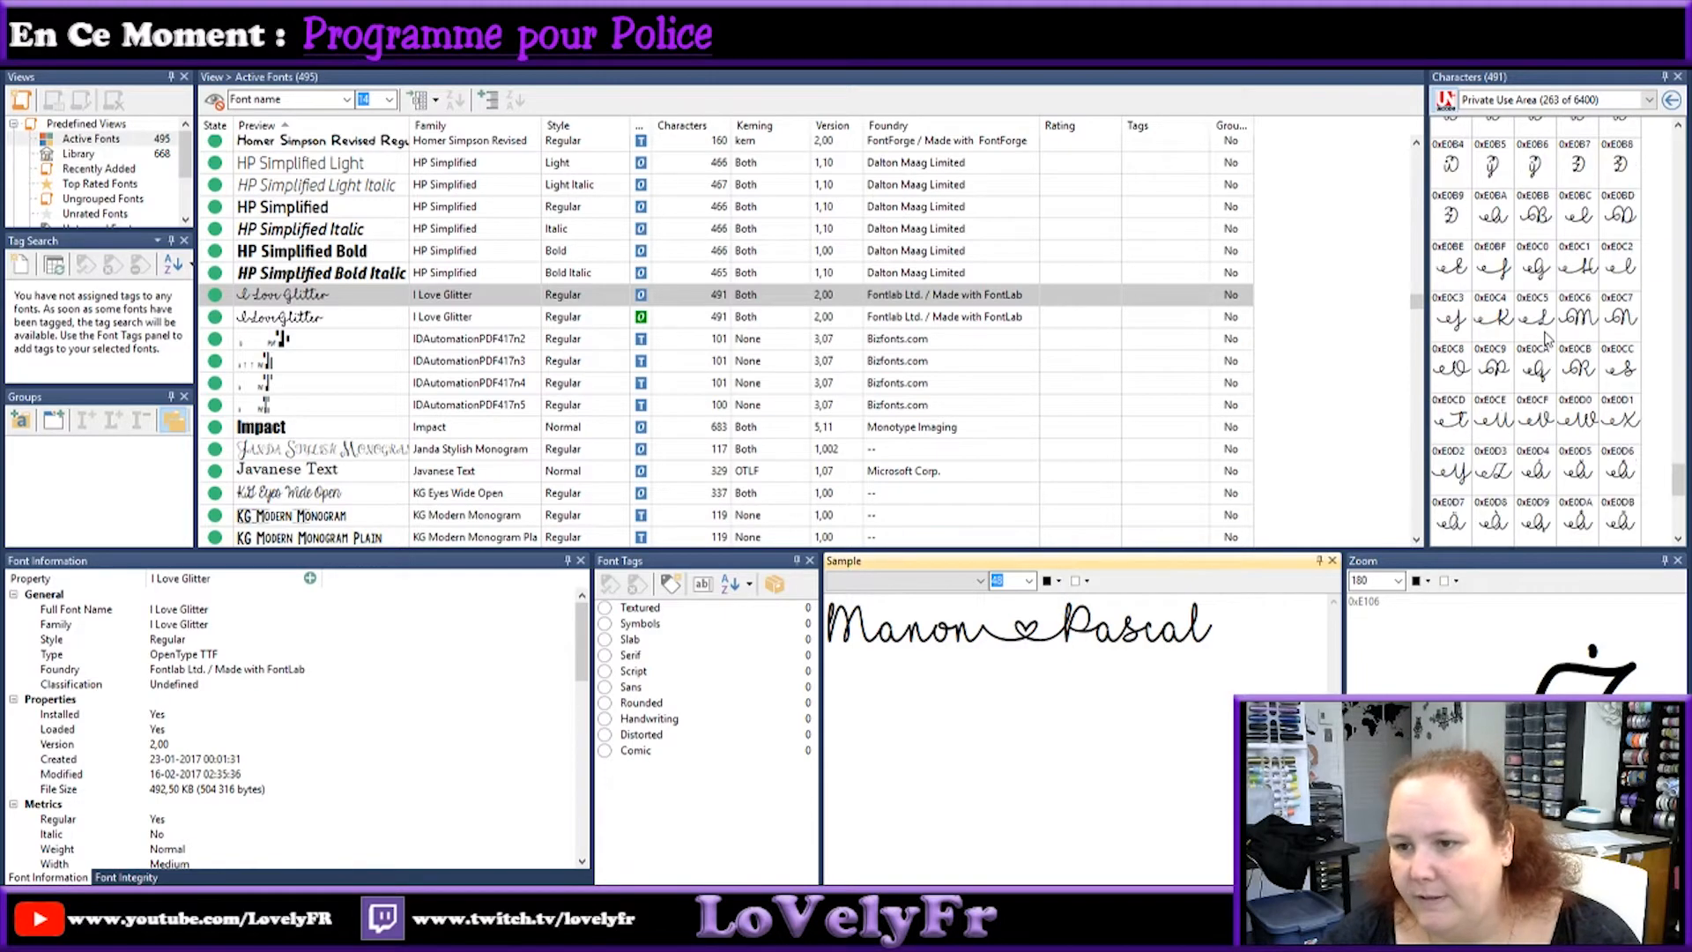
scroll(1264, 304, up, 3)
scroll(1252, 334, down, 2)
scroll(1617, 227, up, 10)
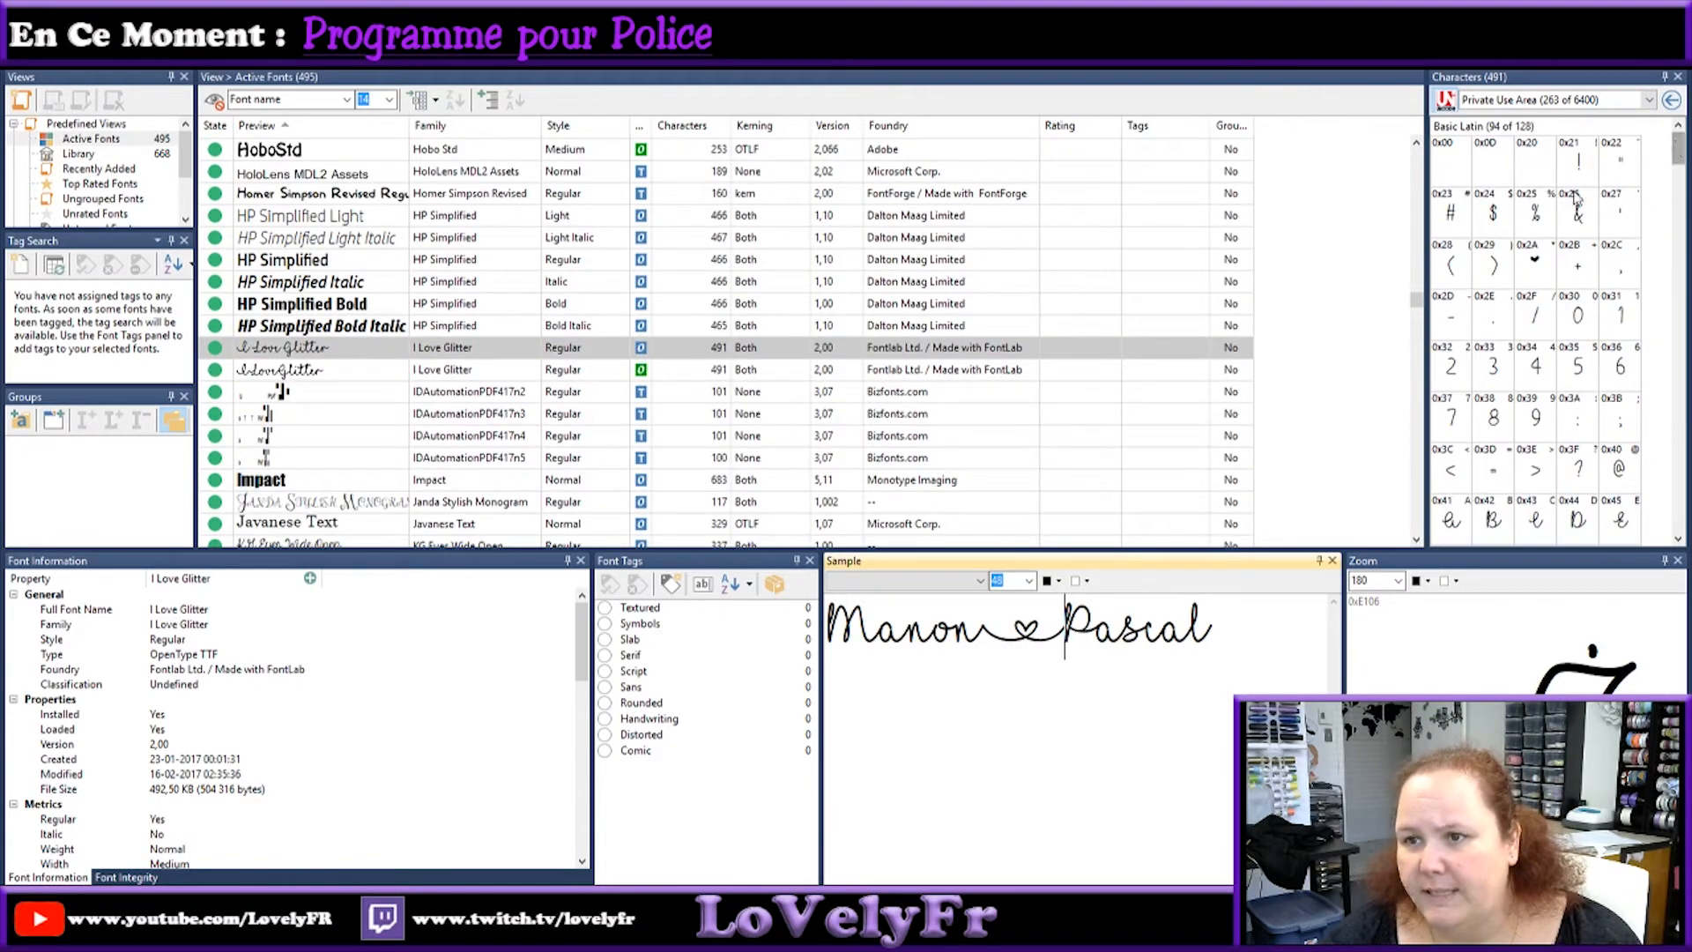
scroll(1533, 300, down, 10)
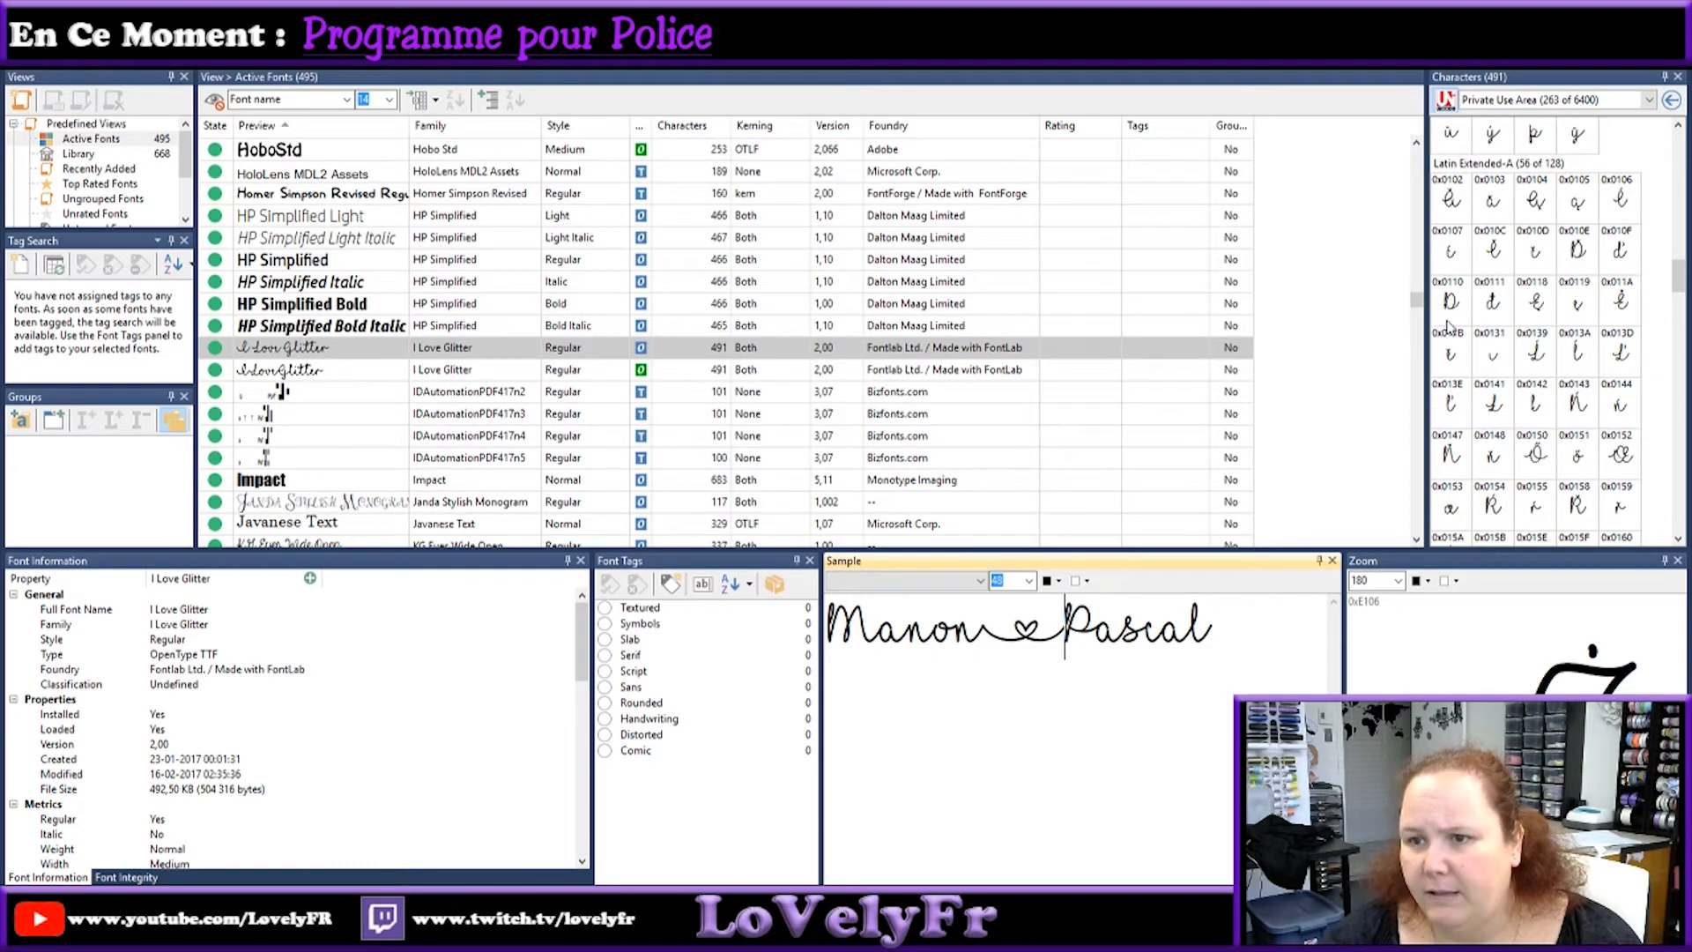
Step: Widen the character map and copy the looped capital glyph 0xE0C6 from the Private Use Area to the clipboard
drag(1428, 335, 1060, 341)
scroll(1360, 307, up, 15)
scroll(1366, 291, down, 10)
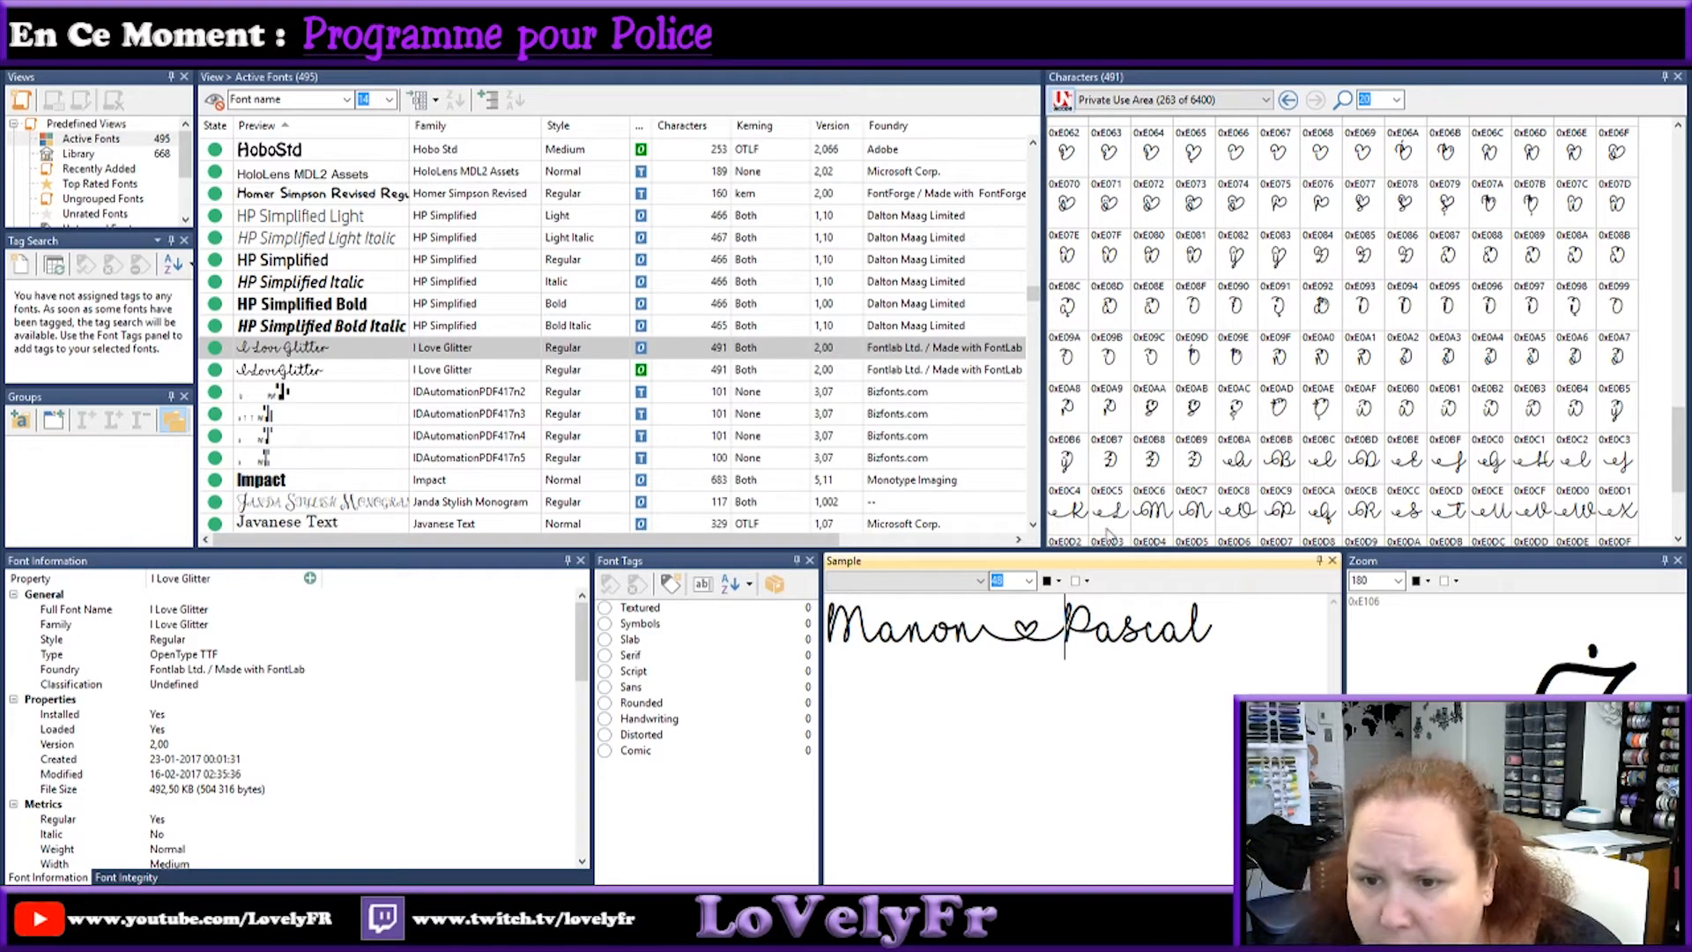
click(1152, 520)
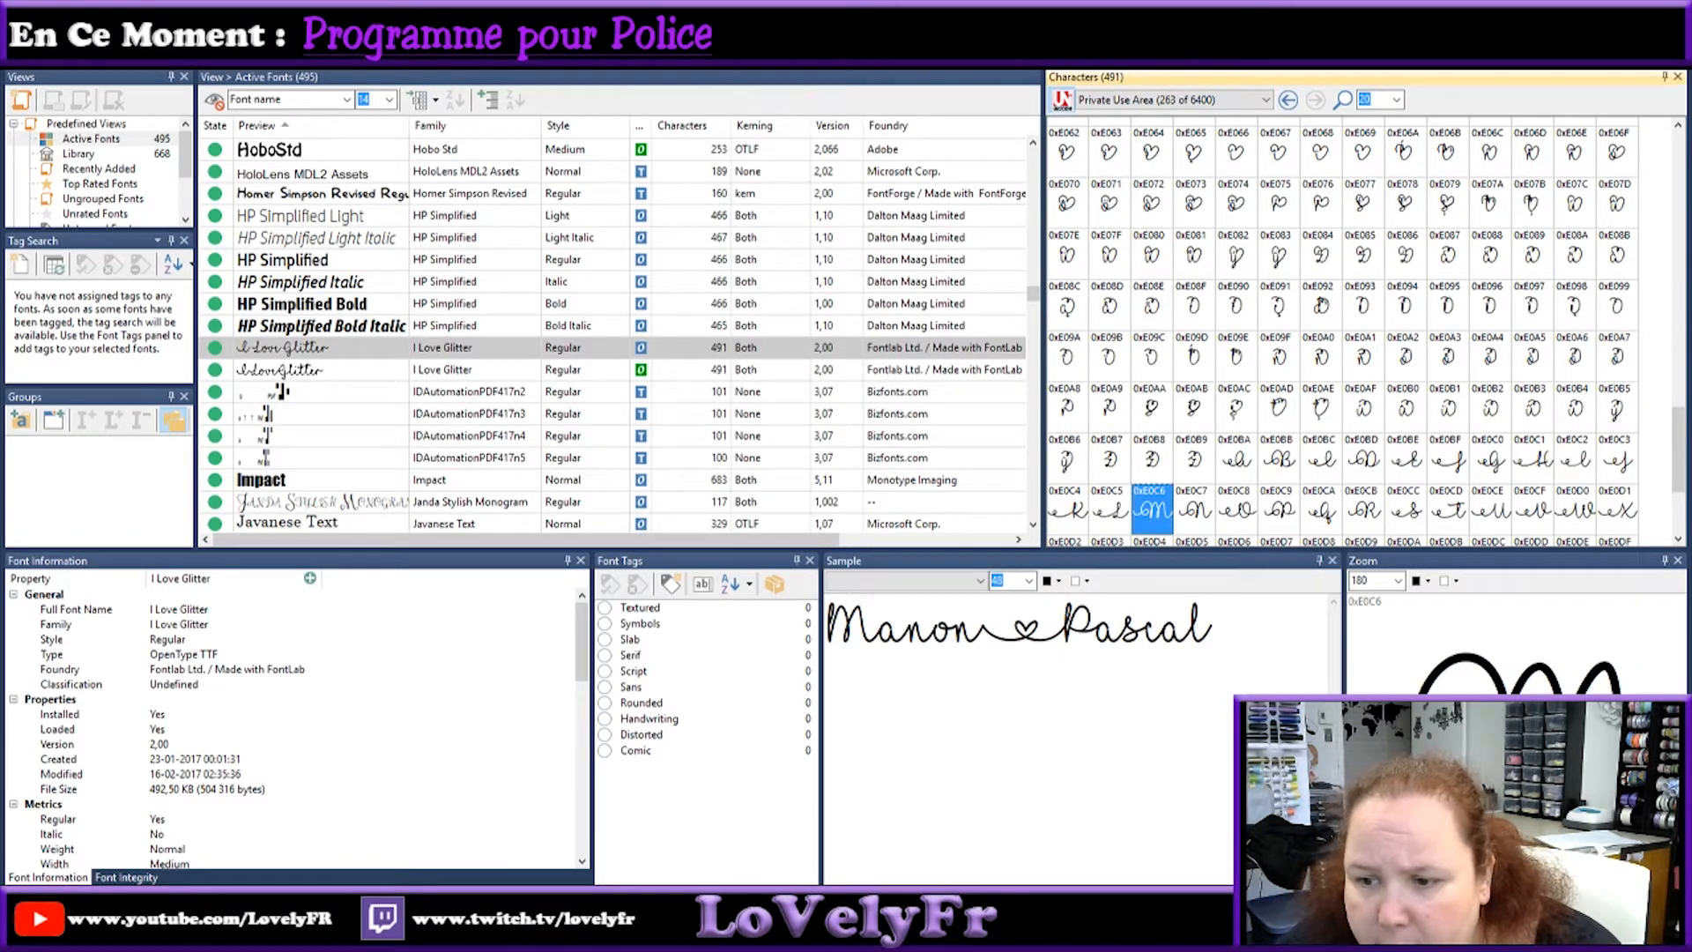
right_click(1154, 511)
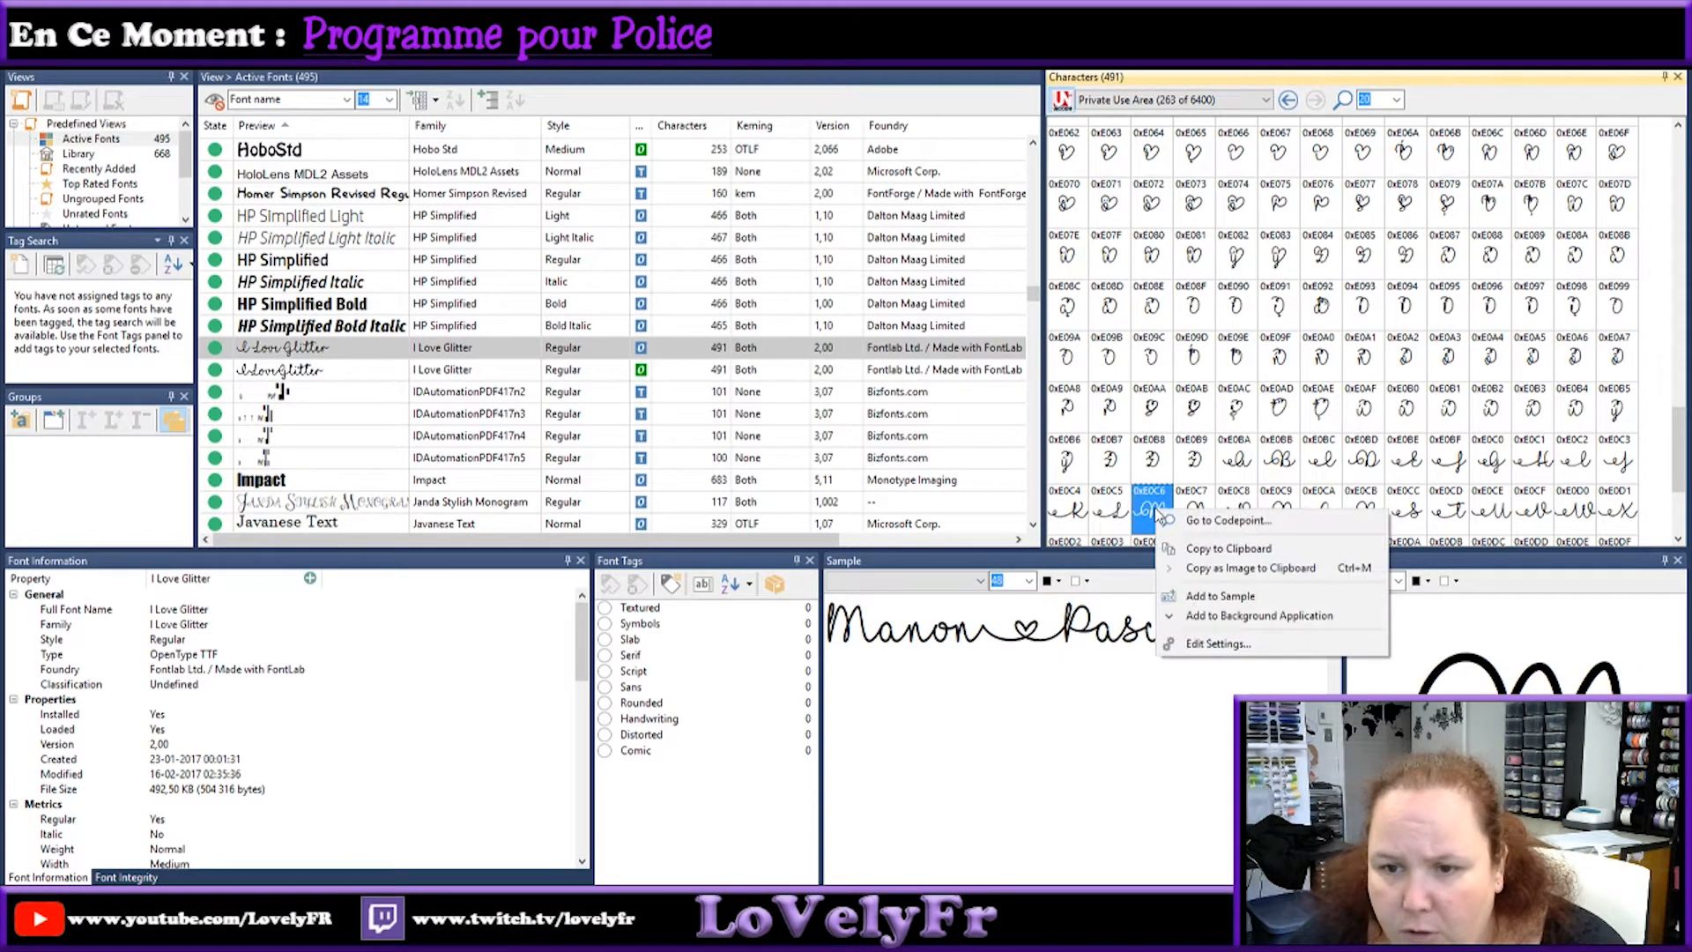
click(1202, 555)
Step: Replace the first capital letter of the sample text with the copied looped glyph
drag(879, 628, 807, 630)
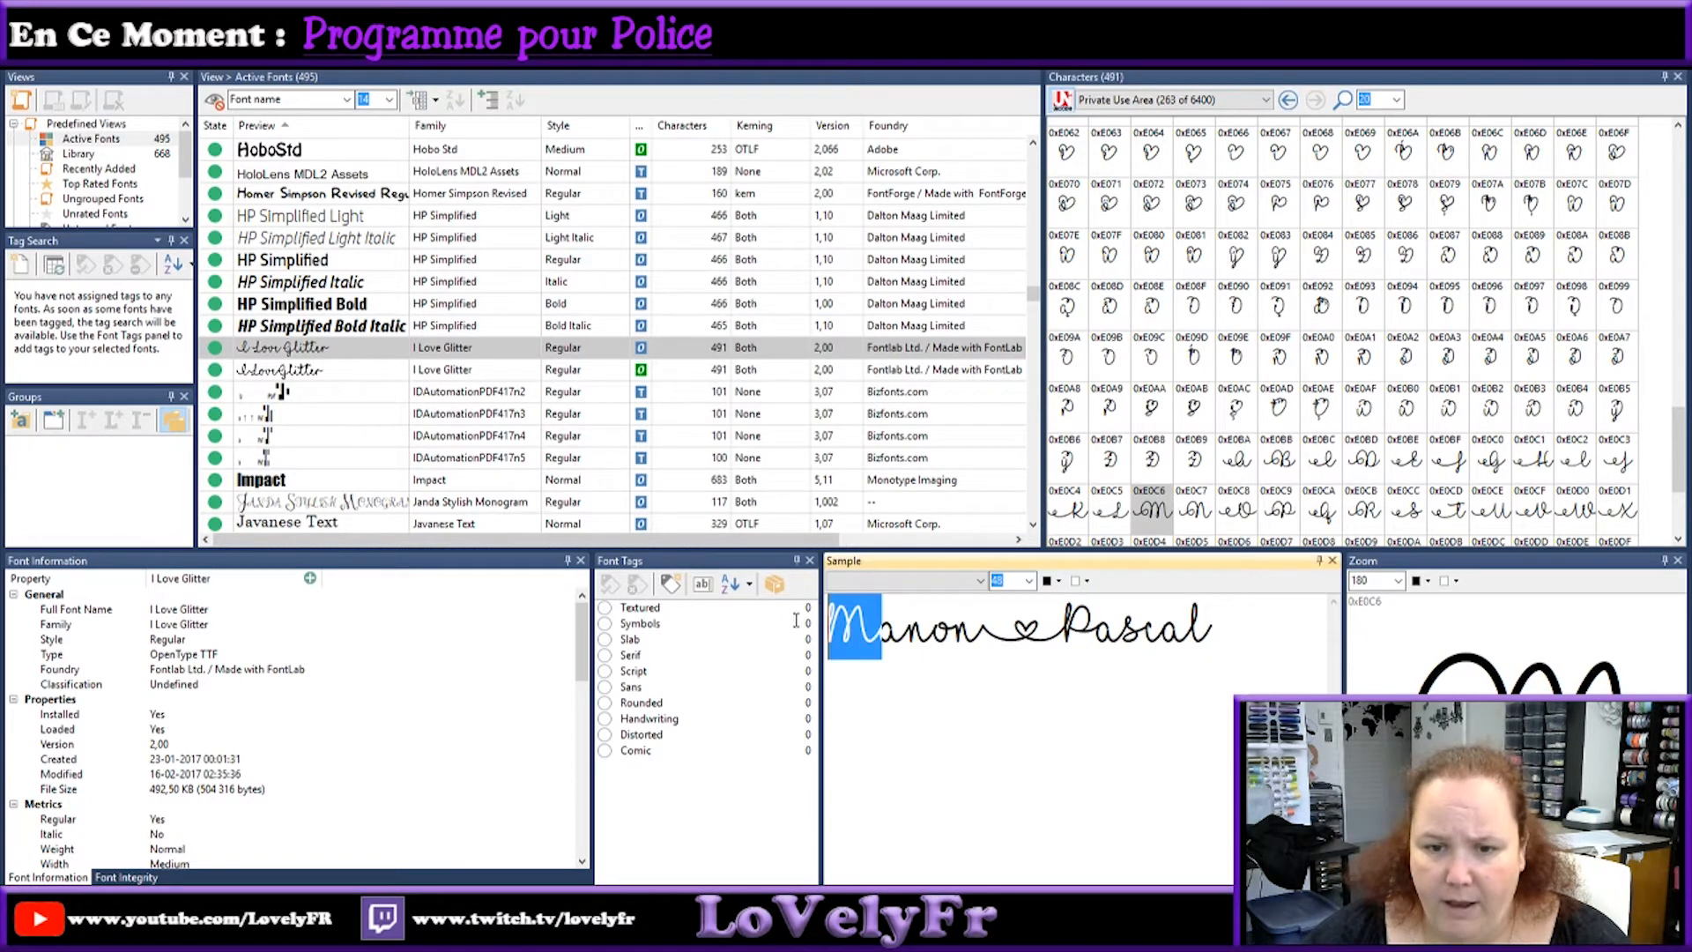
right_click(849, 624)
click(888, 701)
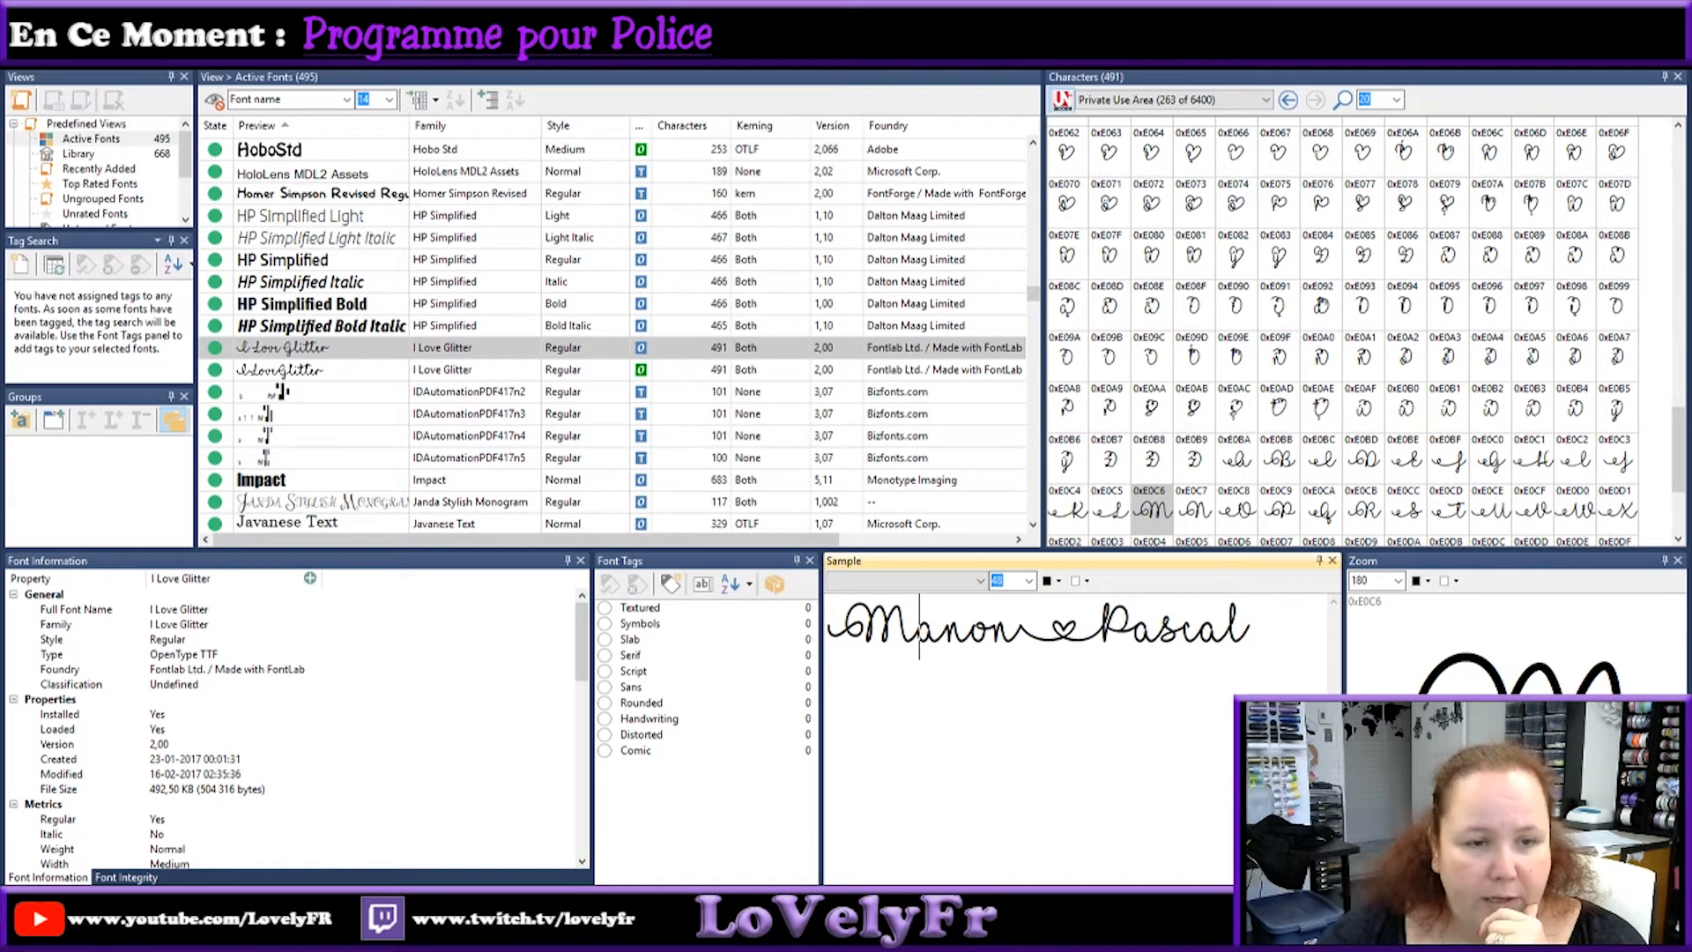
Step: Switch to Cricut Design Space and add a text object containing the first of the two sample names
key(alt+Tab)
key(ctrl+t)
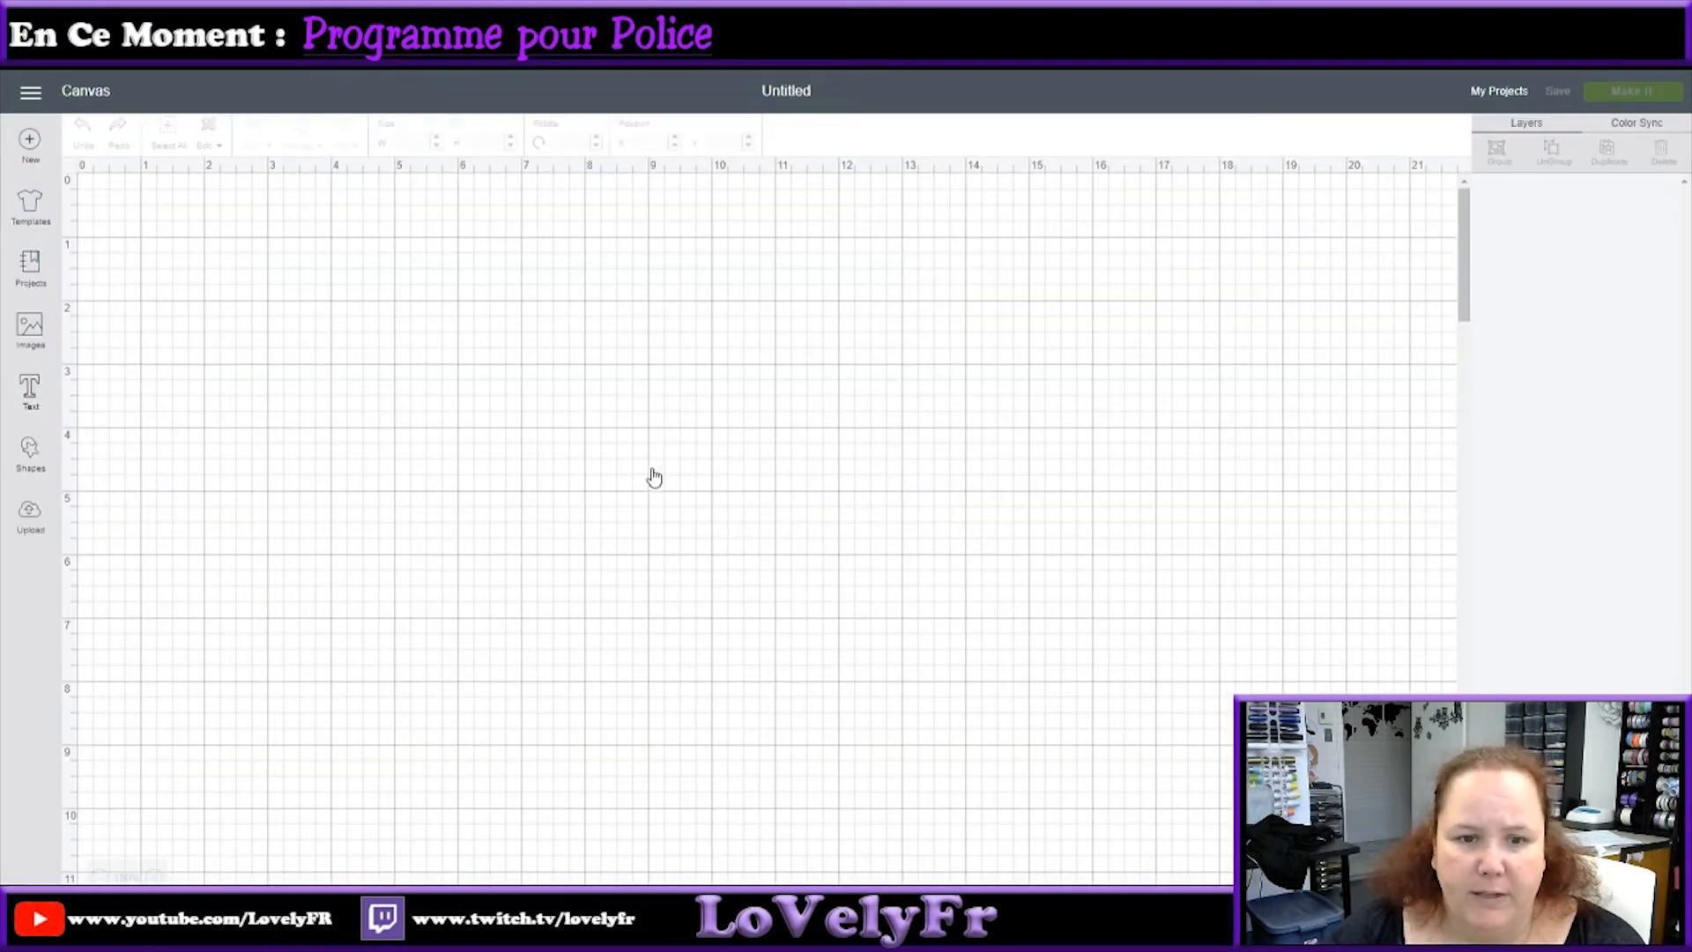
click(496, 743)
text(Ma)
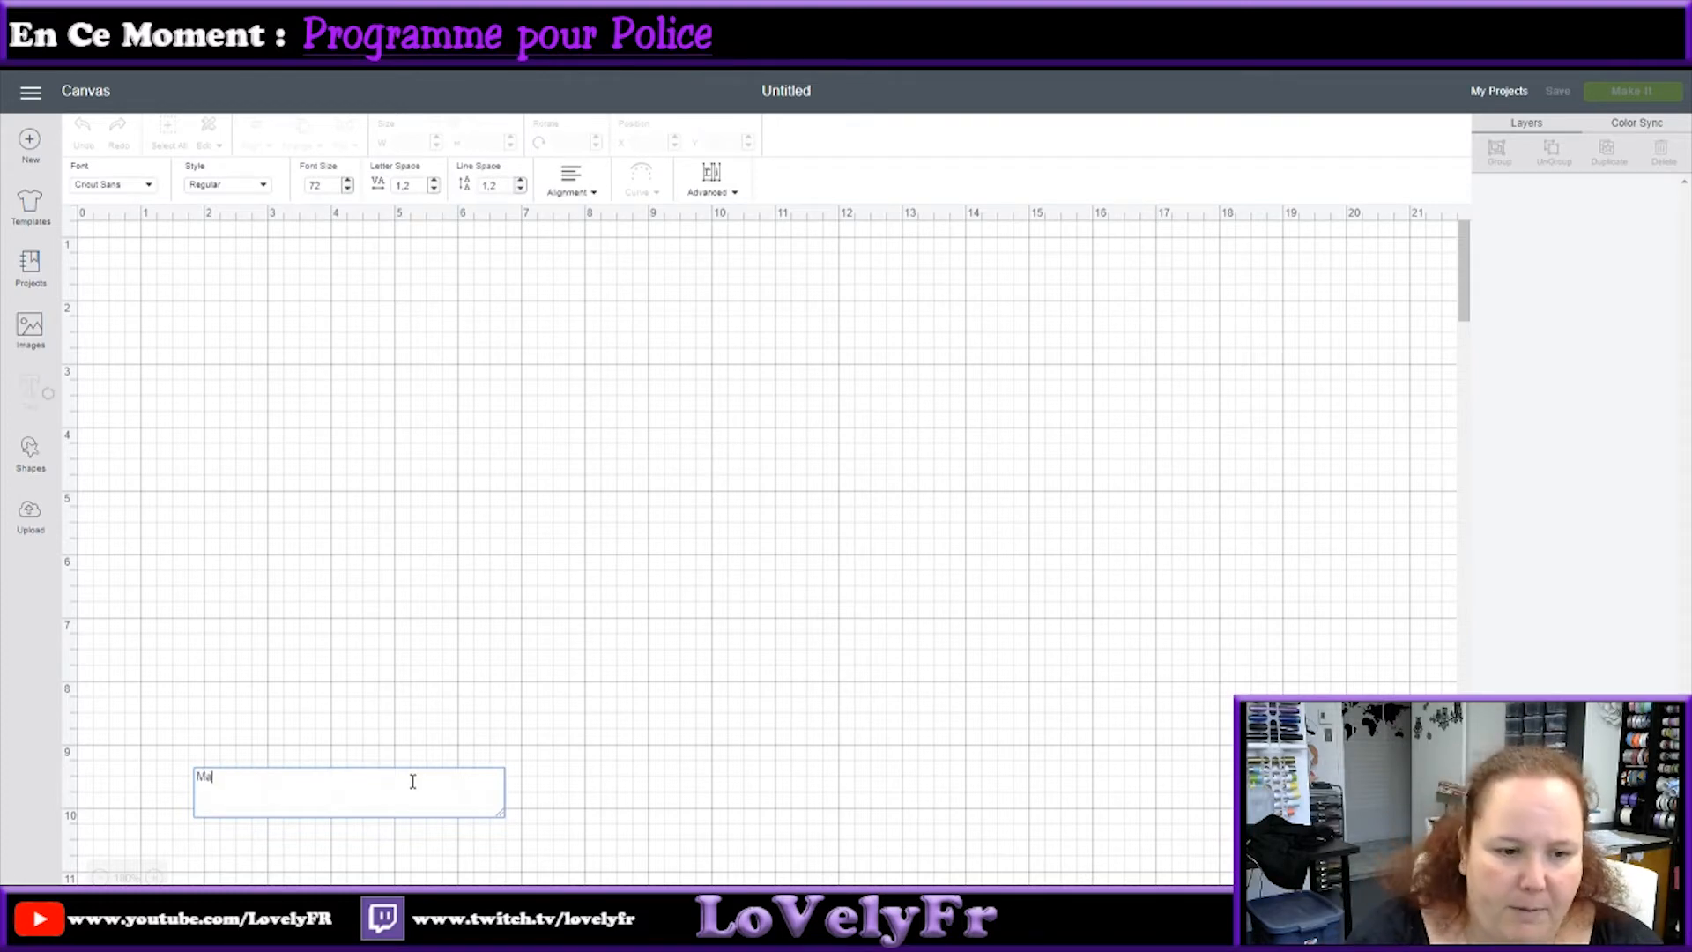
text(non)
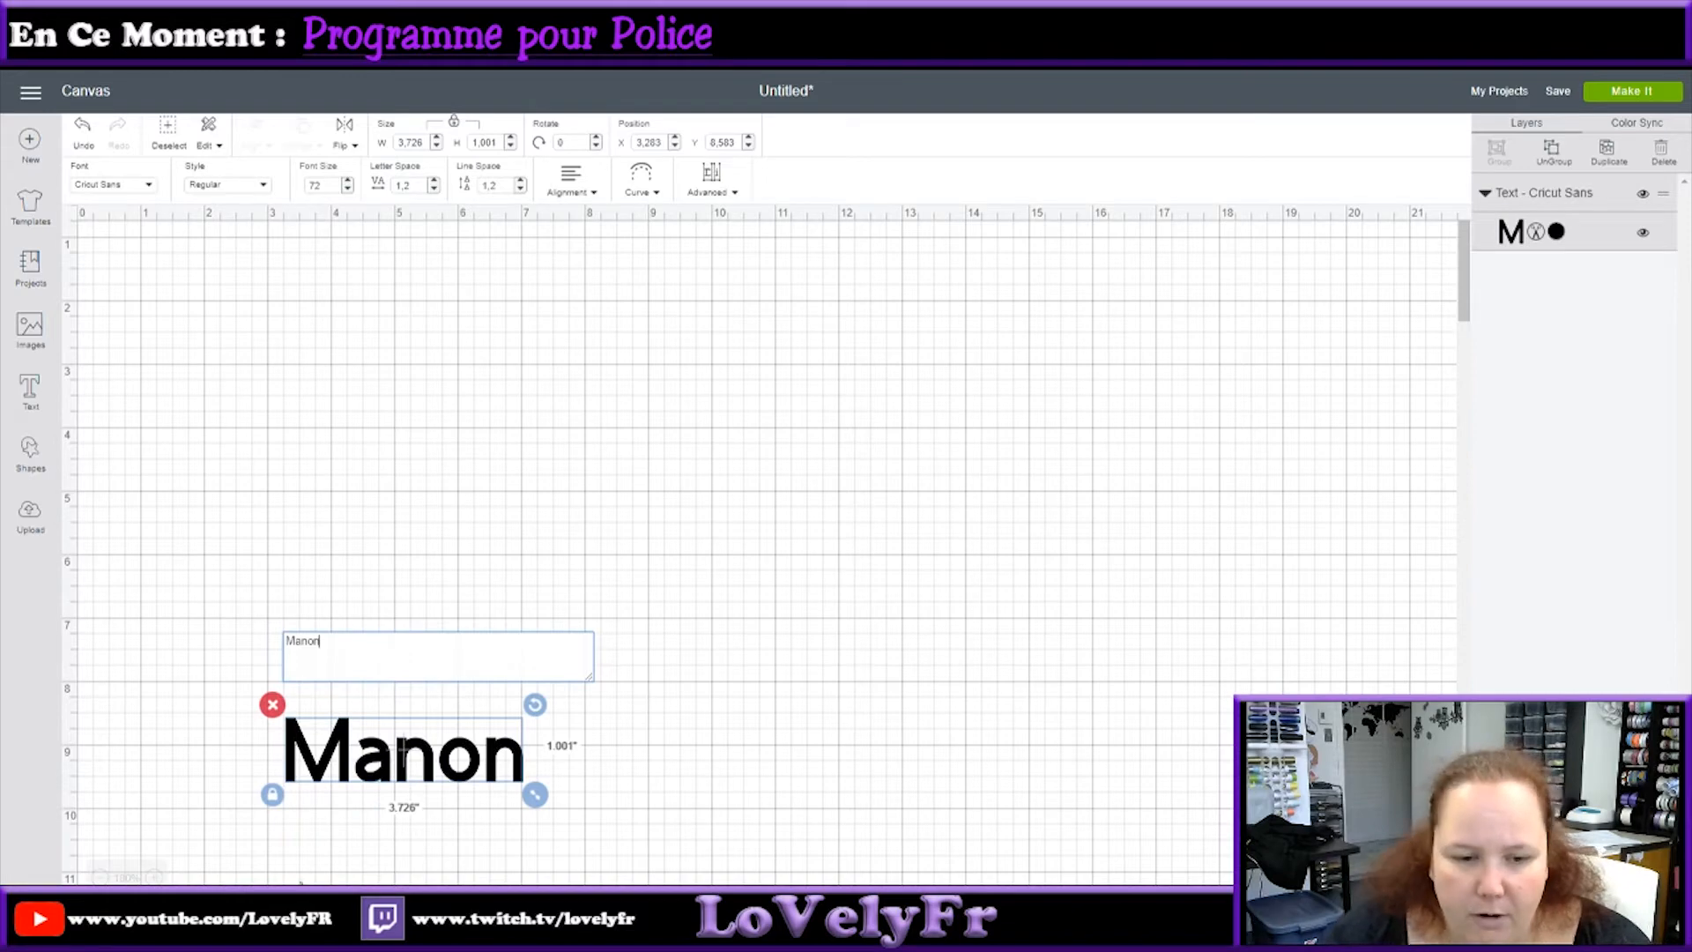
Step: Return to MainType and look up the heart connector glyph 0x5F in the font's Basic Latin set
key(alt+Tab)
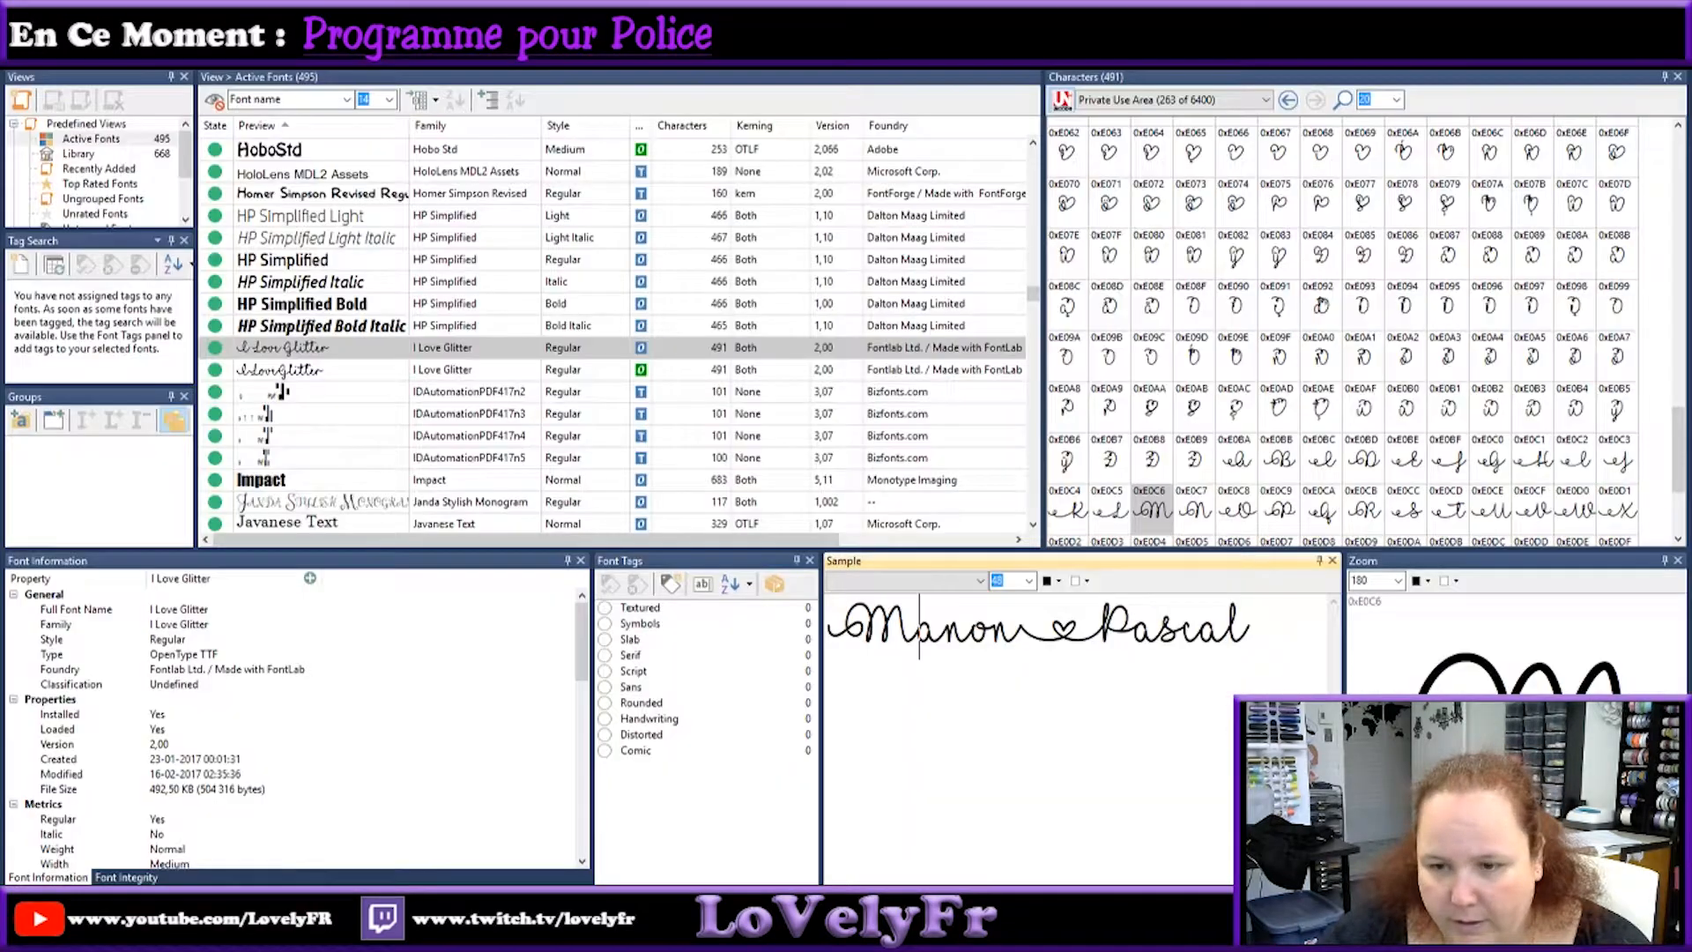
scroll(1469, 367, up, 2)
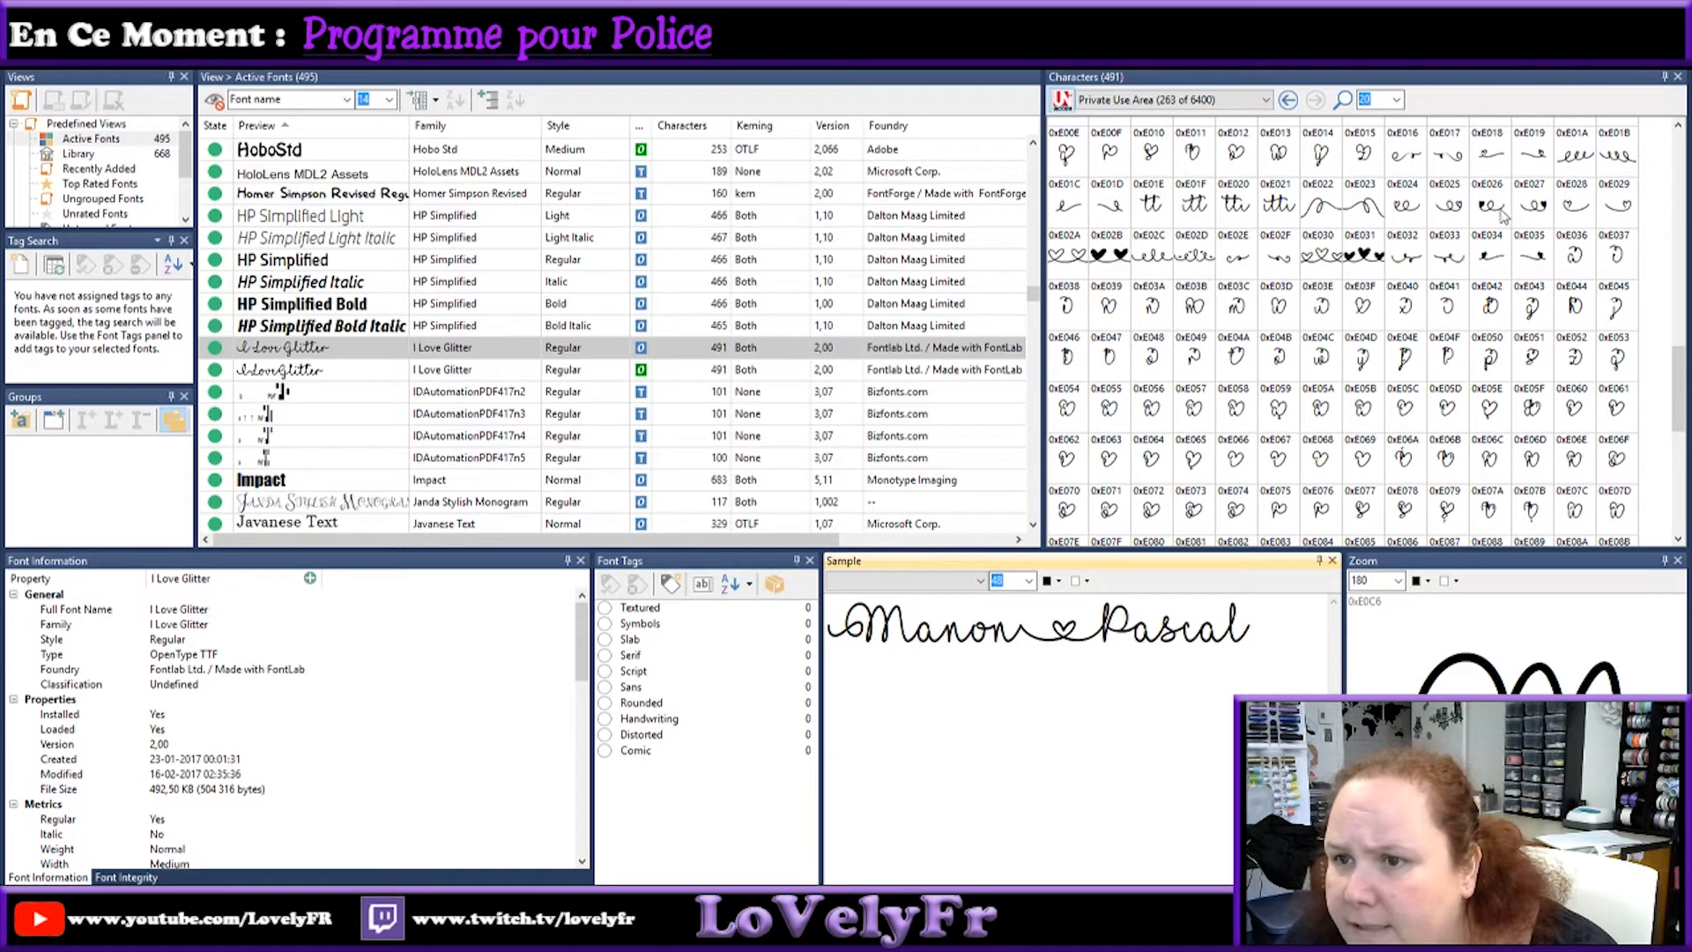
scroll(1475, 260, up, 1)
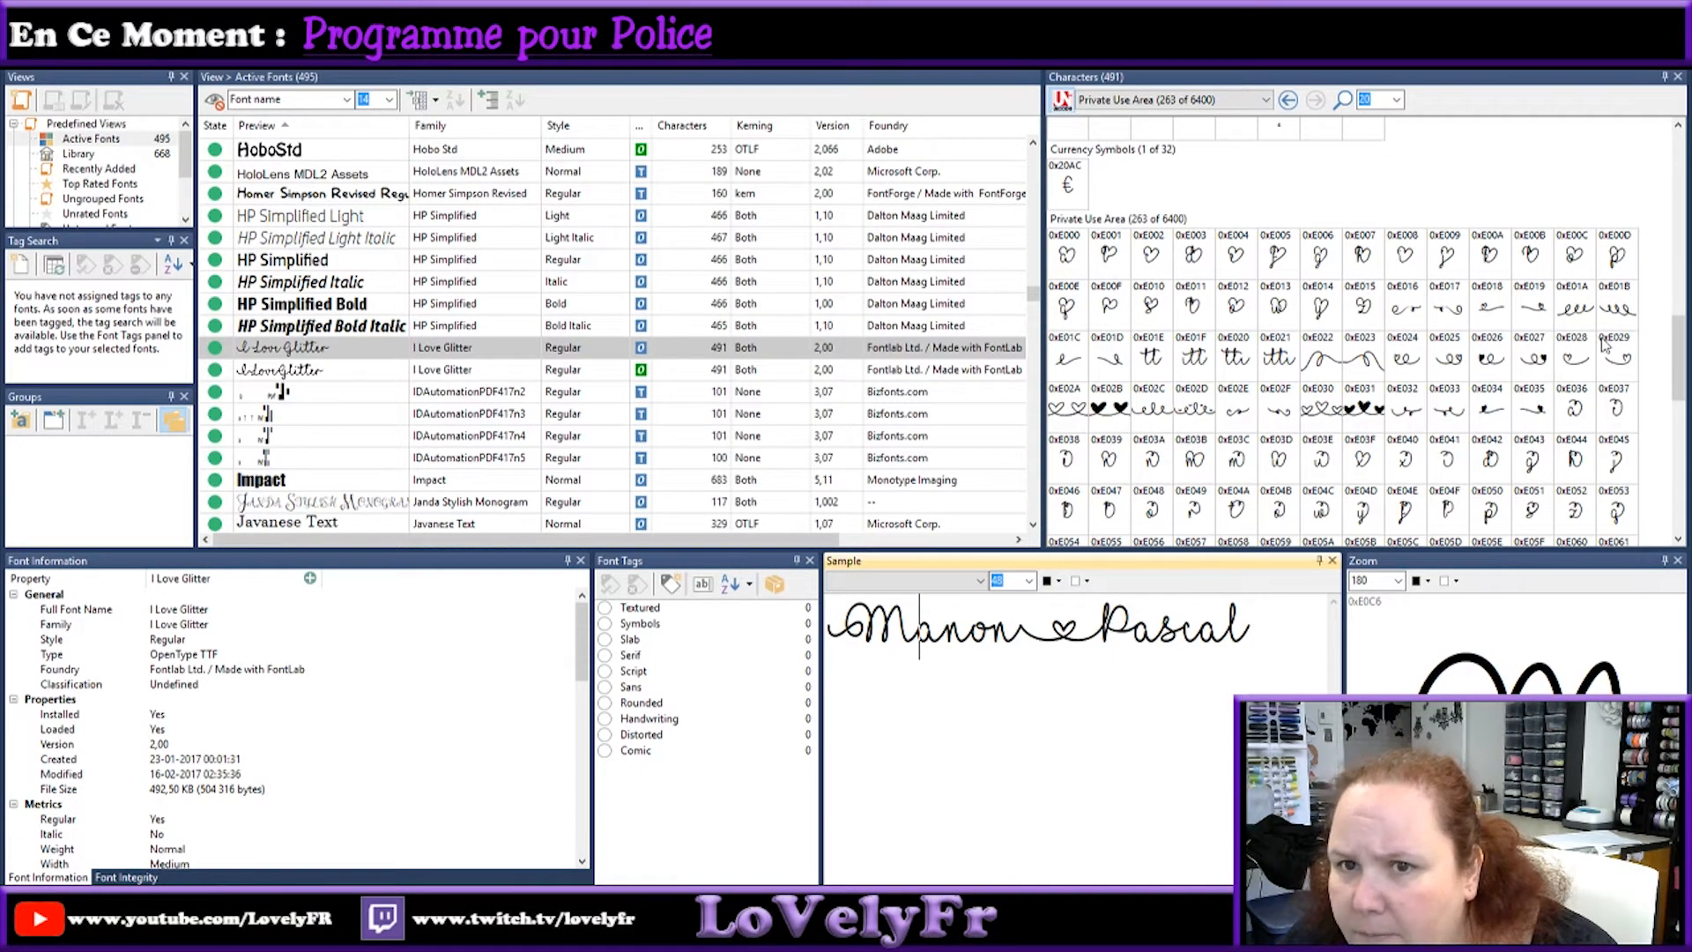
scroll(1603, 343, up, 2)
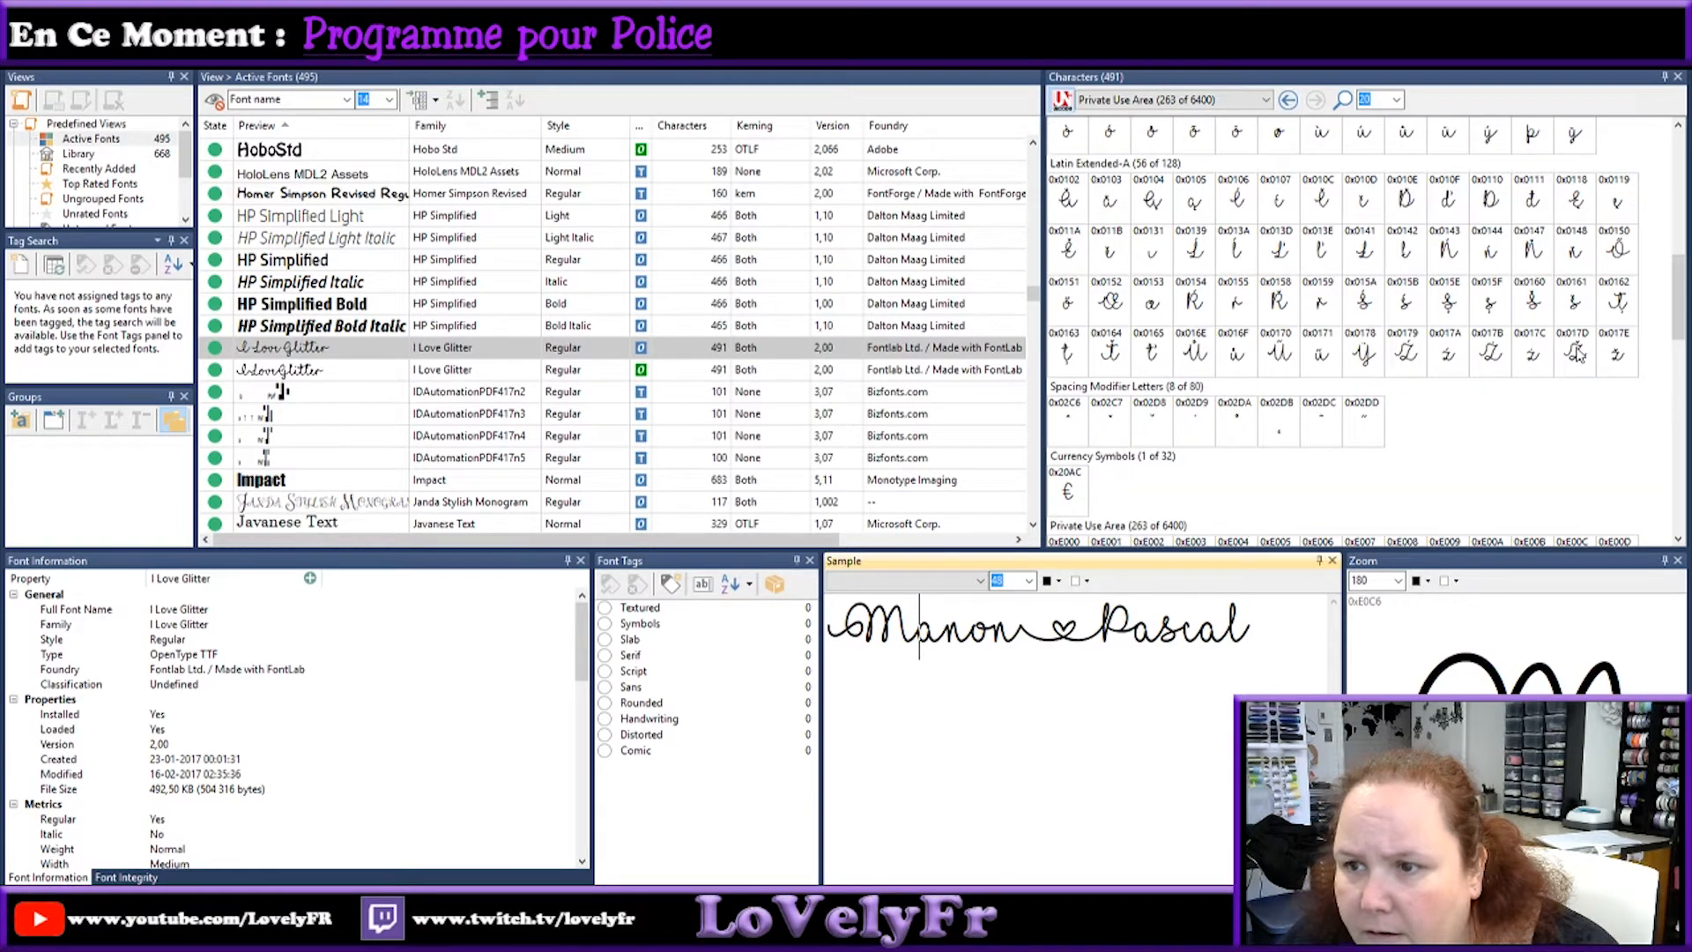
scroll(1577, 355, up, 2)
scroll(1573, 370, up, 4)
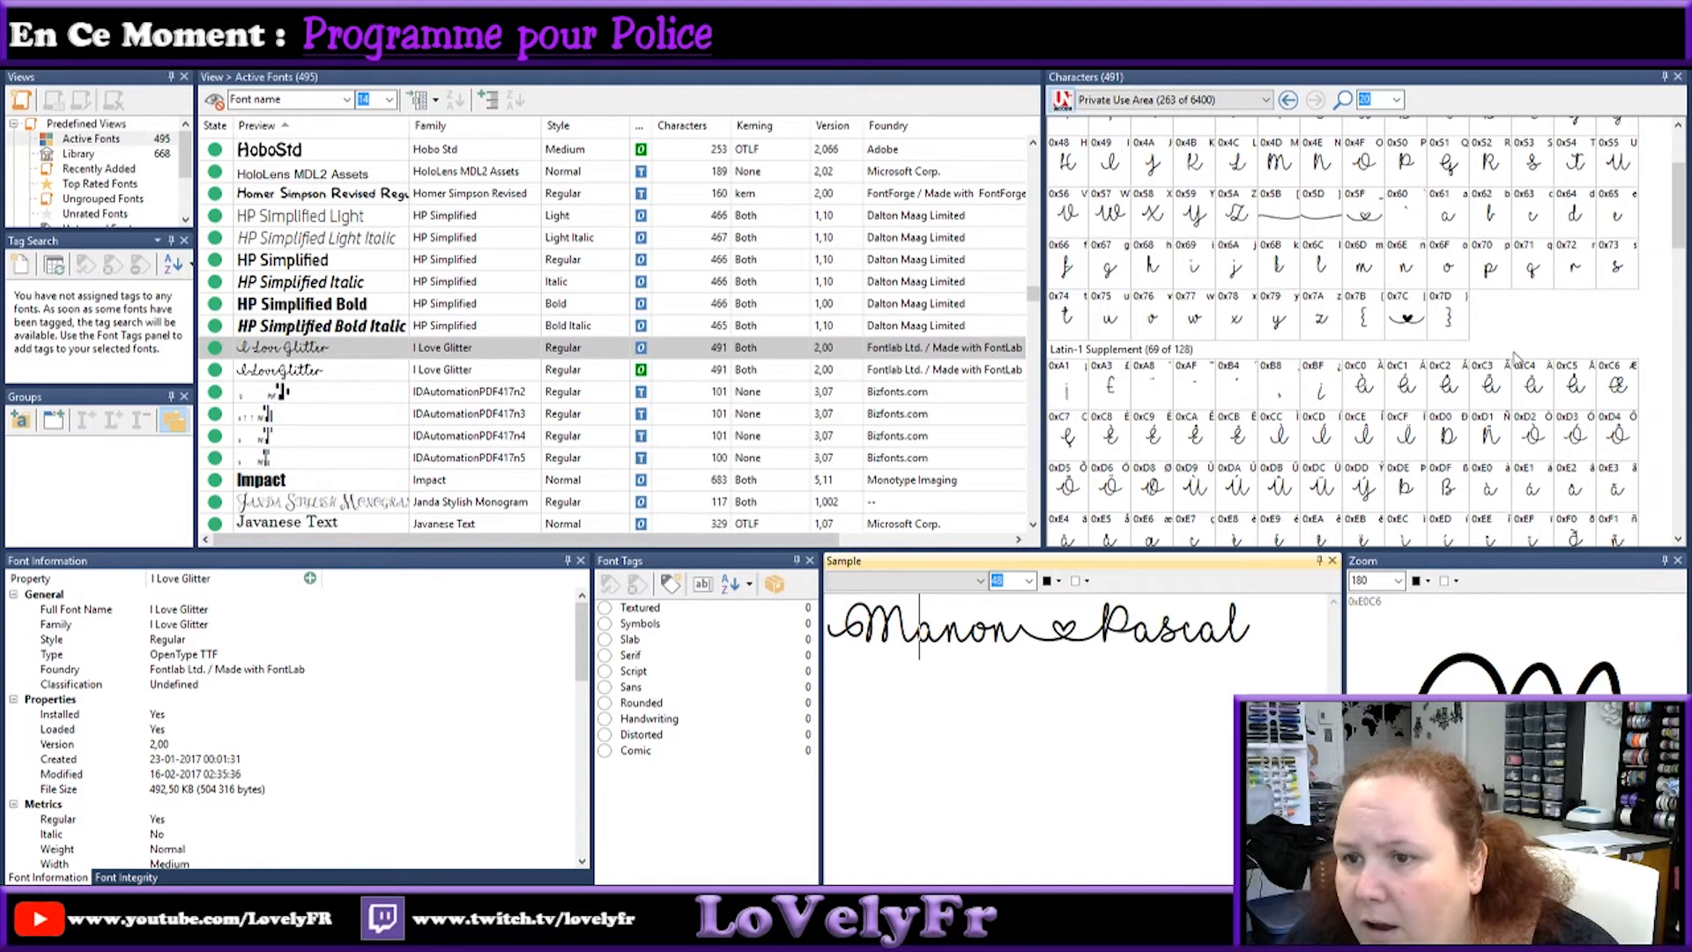
scroll(1407, 333, up, 2)
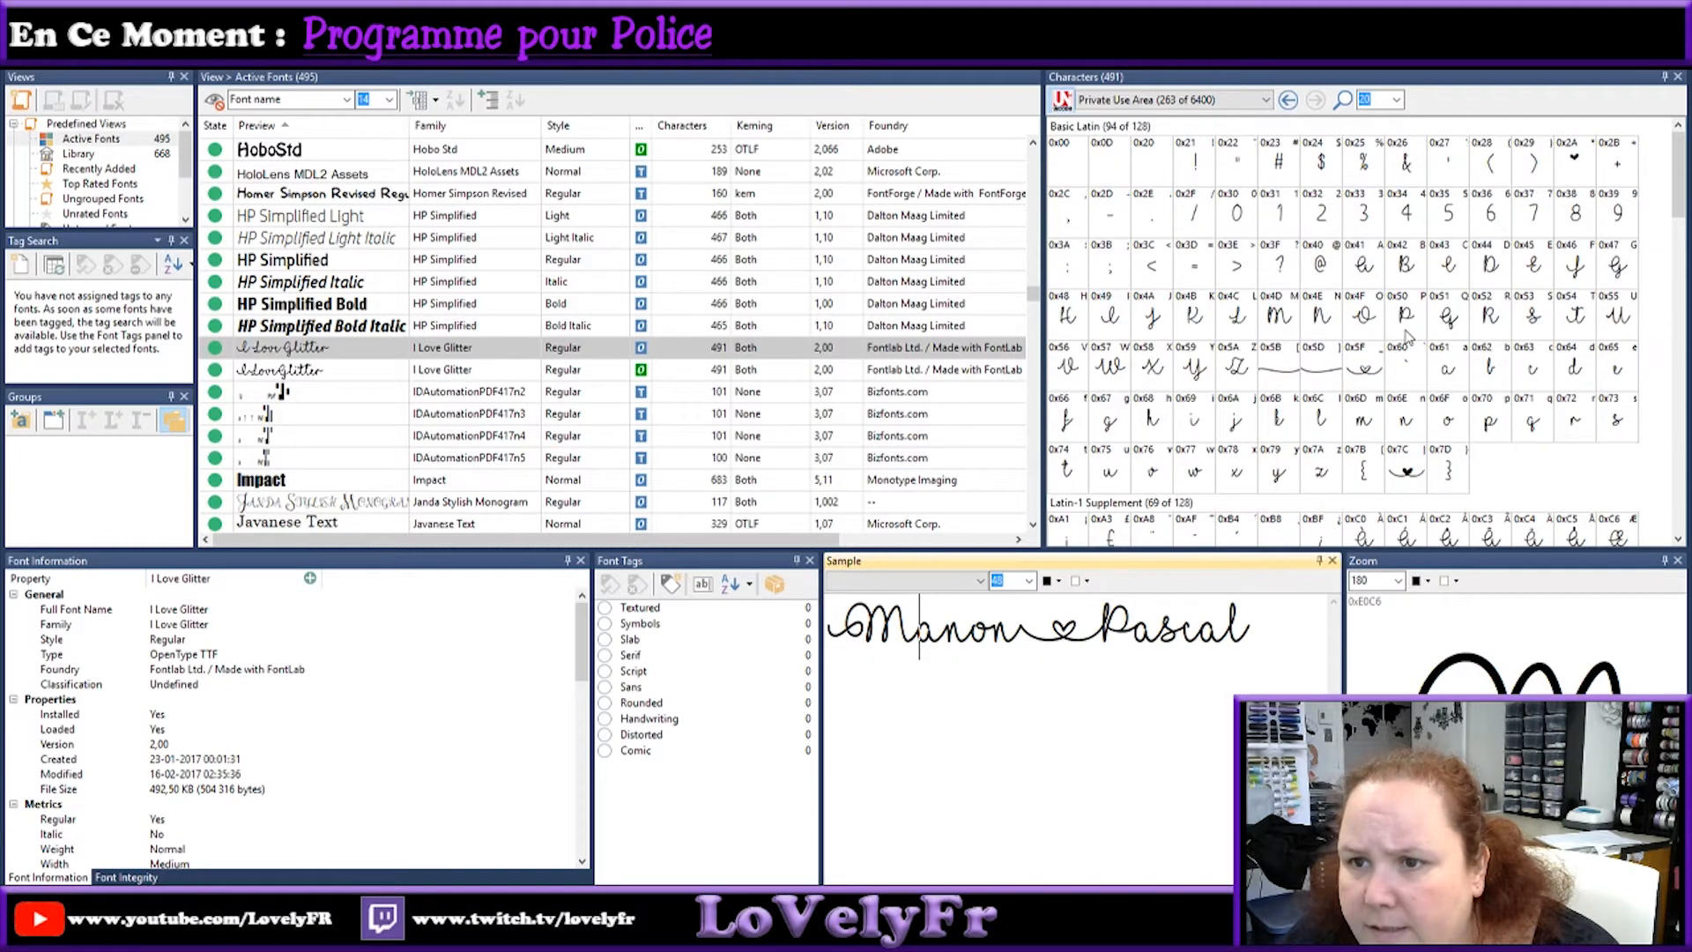
click(1368, 379)
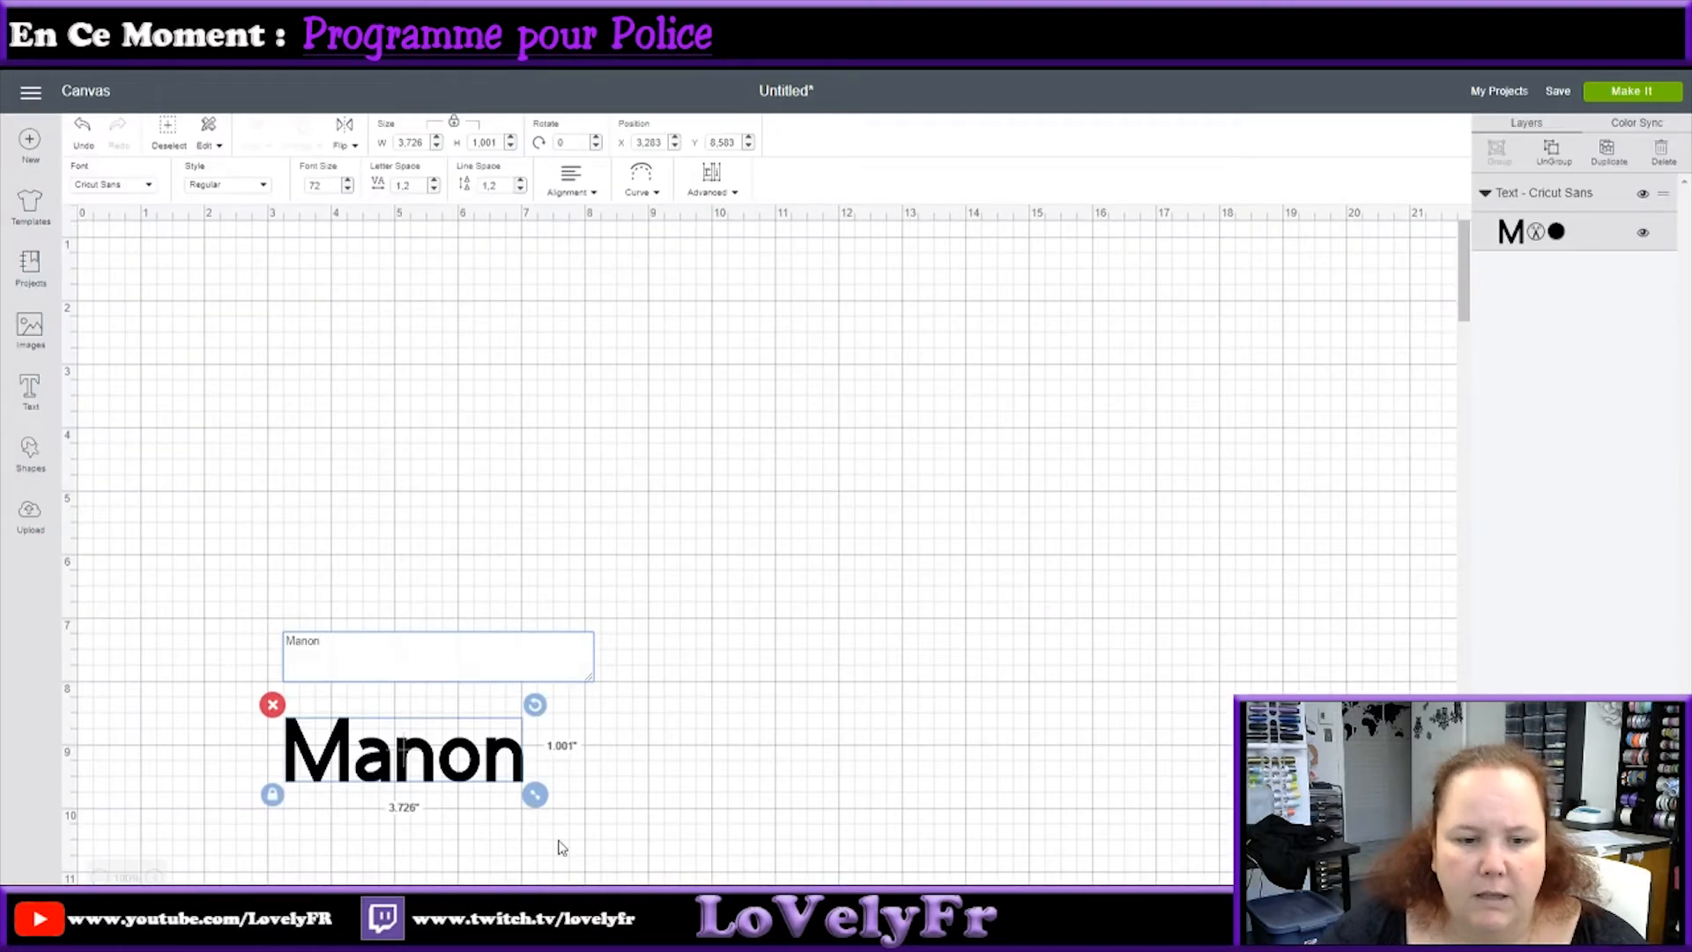
Step: Back in Cricut Design Space, append "_" and the second first name to the text, and move it to the middle of the canvas
text(_)
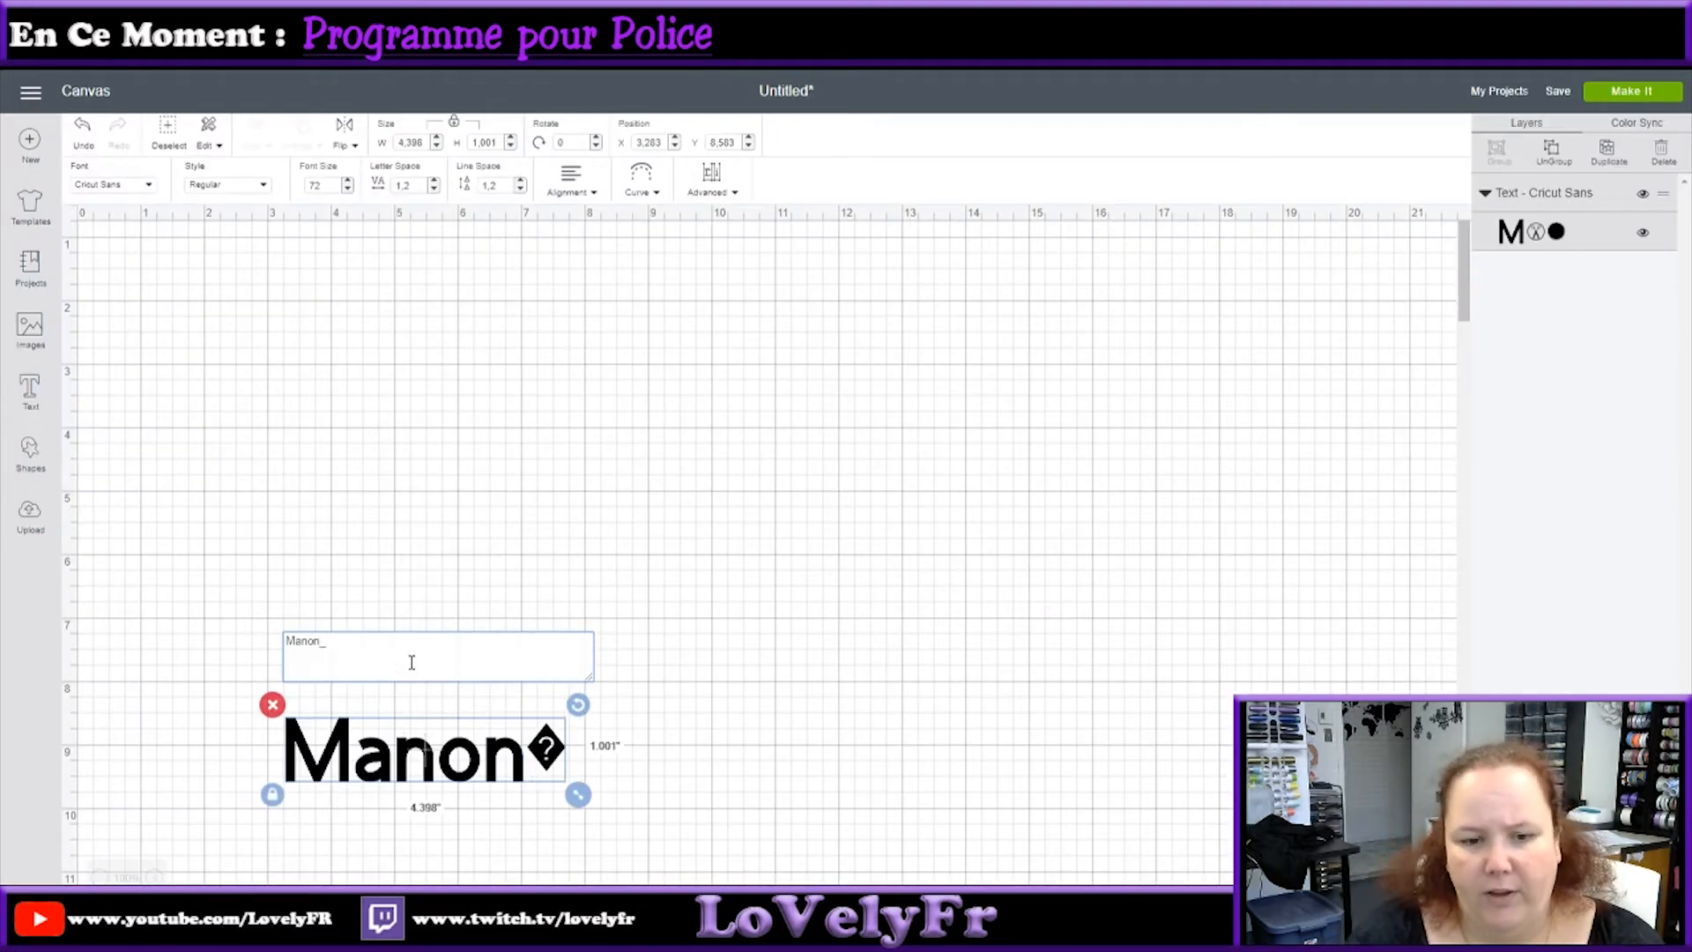
text(Pascal)
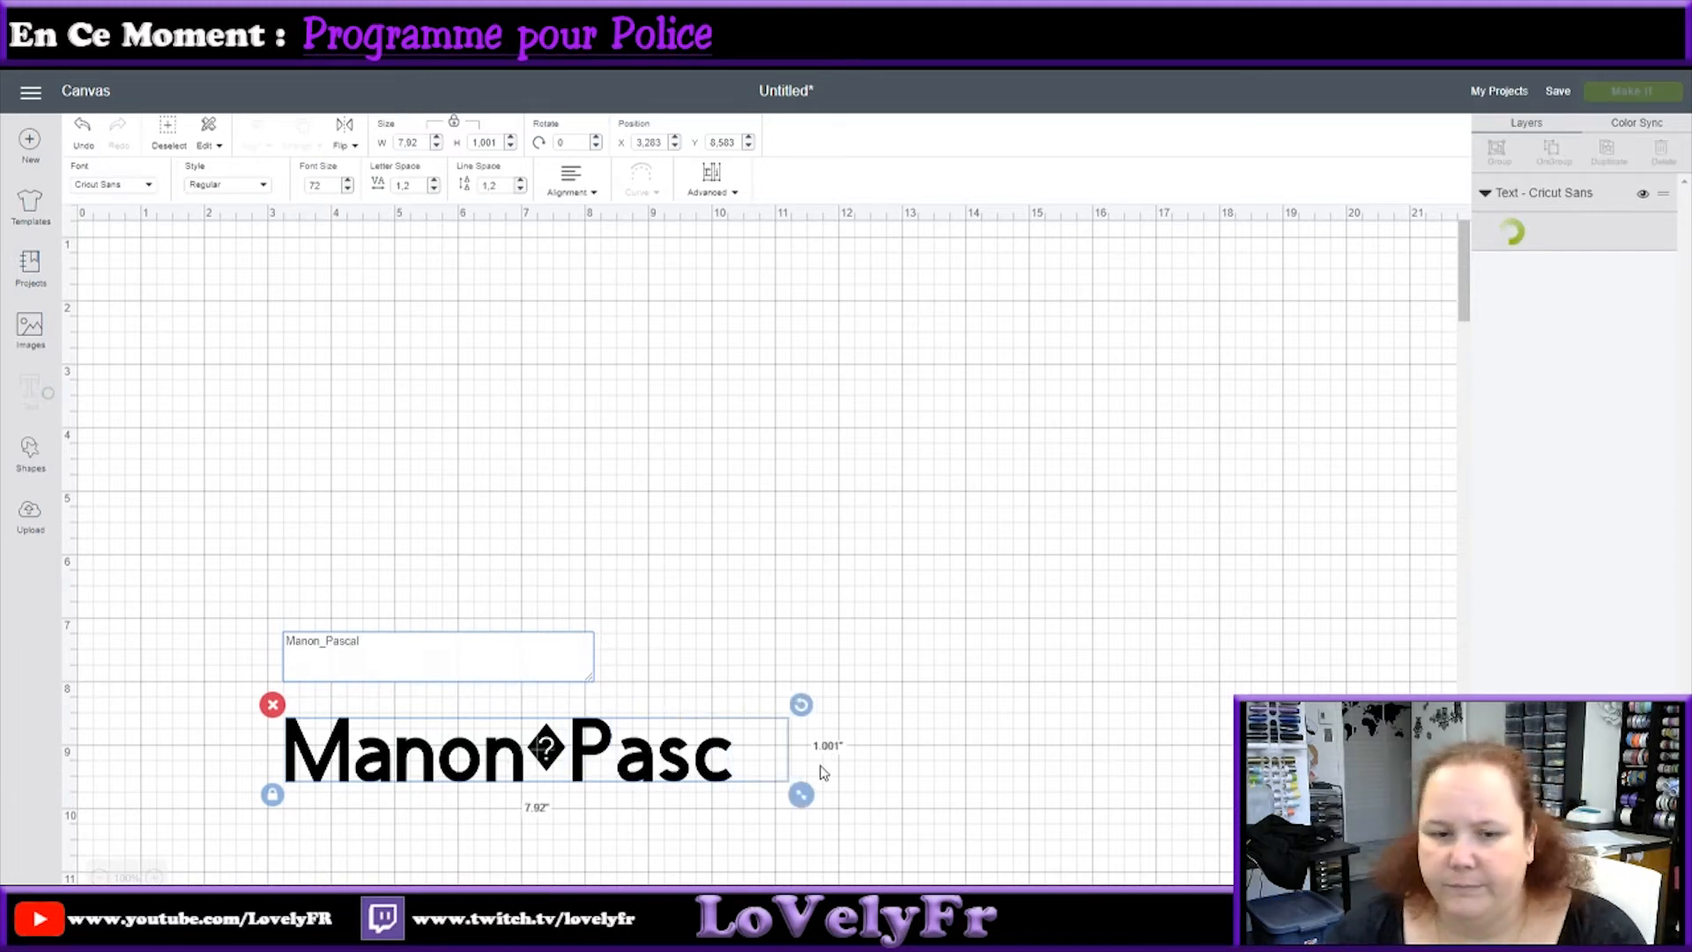
click(704, 573)
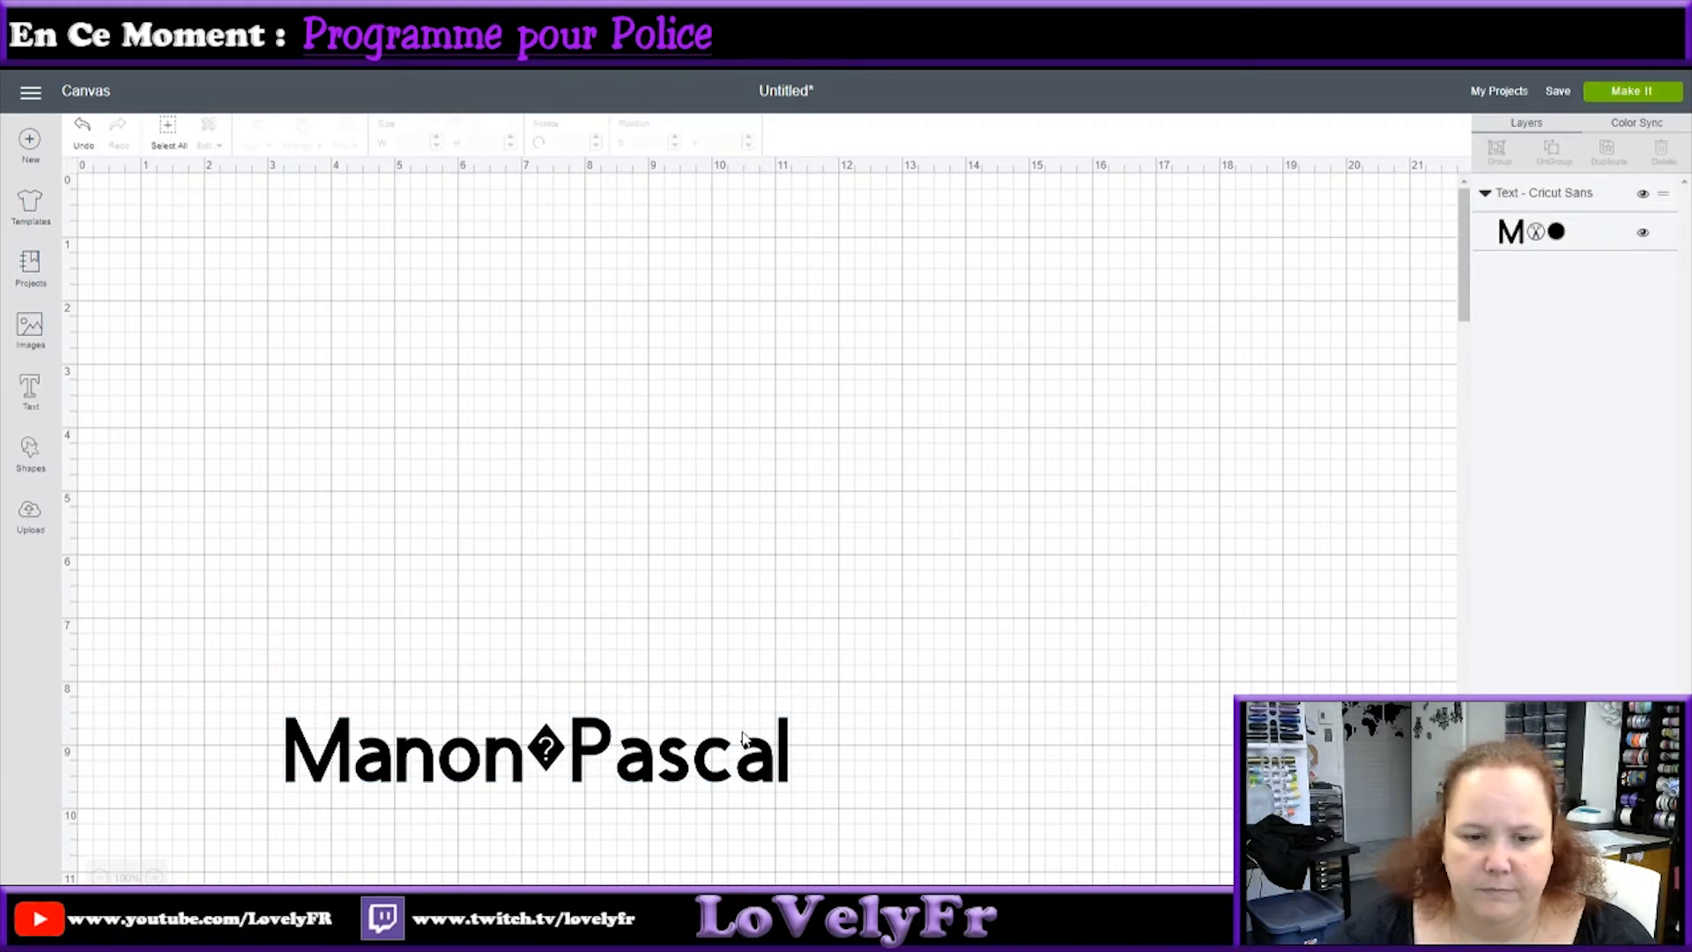
drag(597, 765, 849, 539)
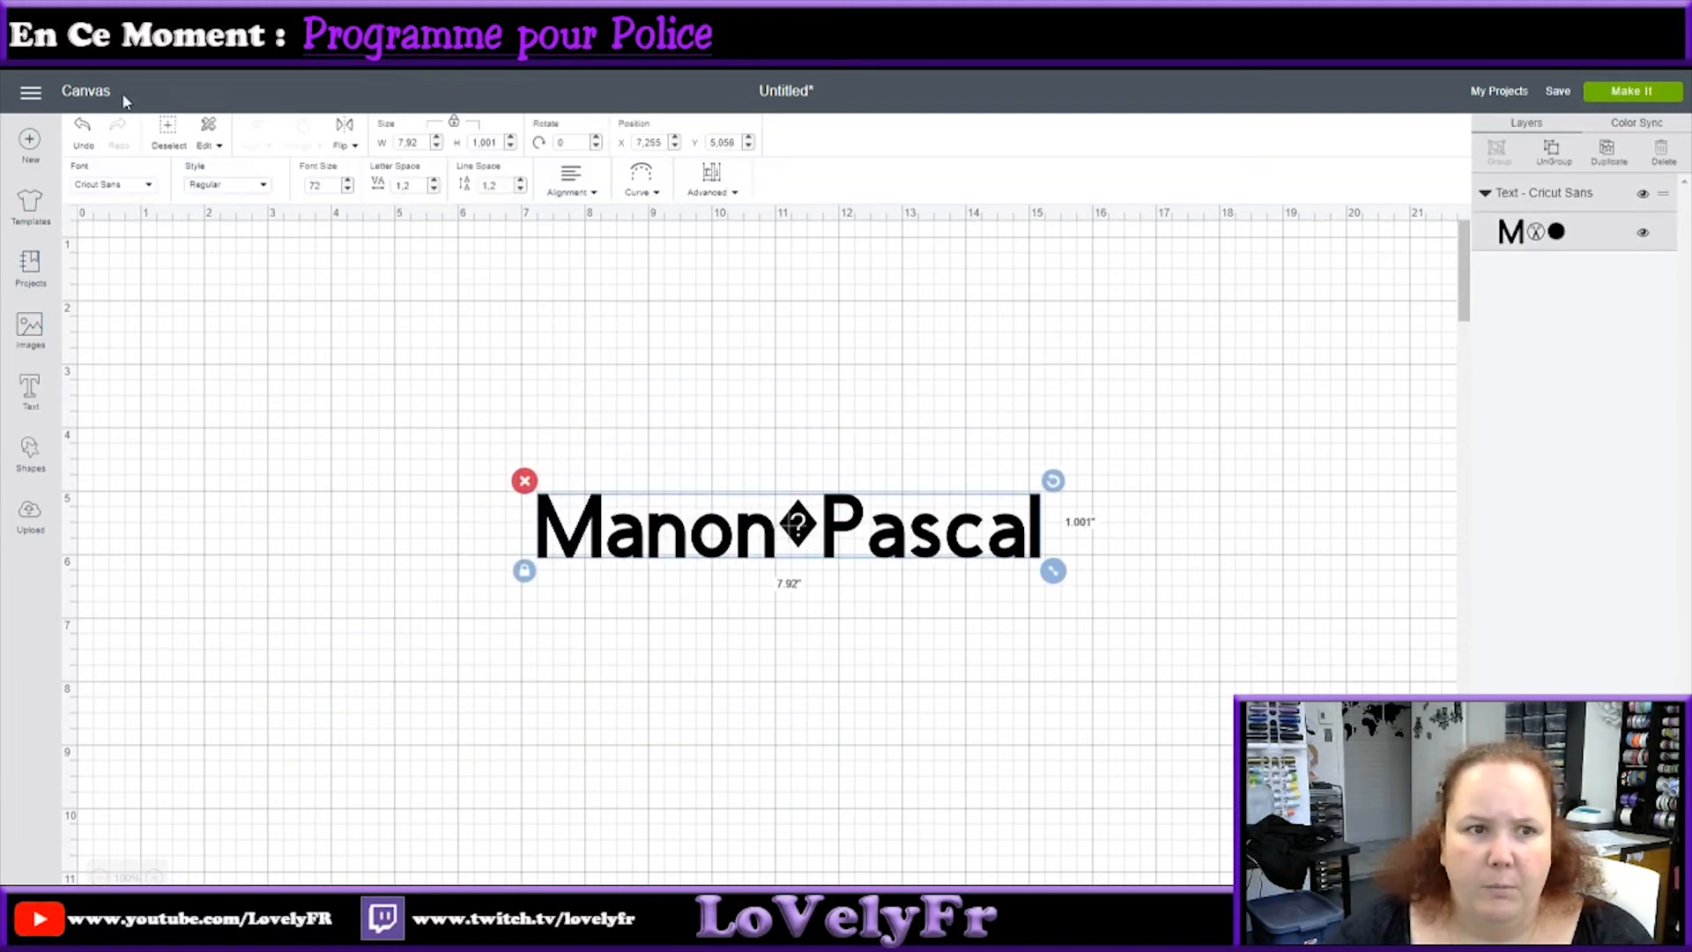
Step: Find the font with the search "i love gli" and apply I Love Glitter to the text
click(162, 192)
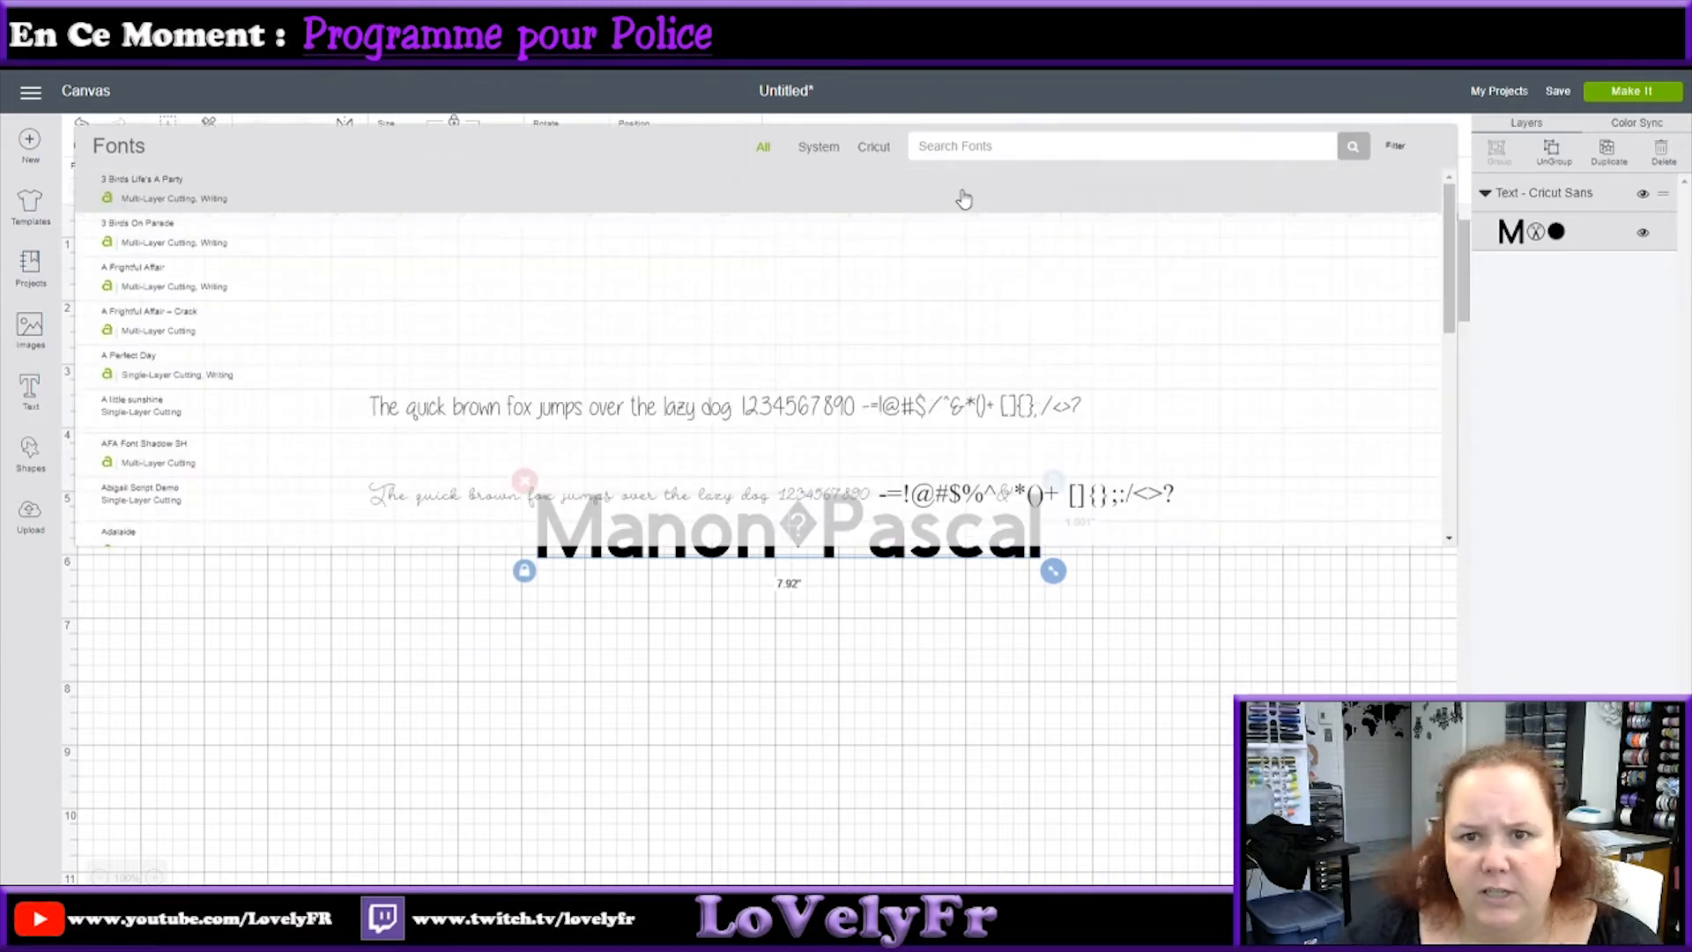
click(983, 151)
text(i love g)
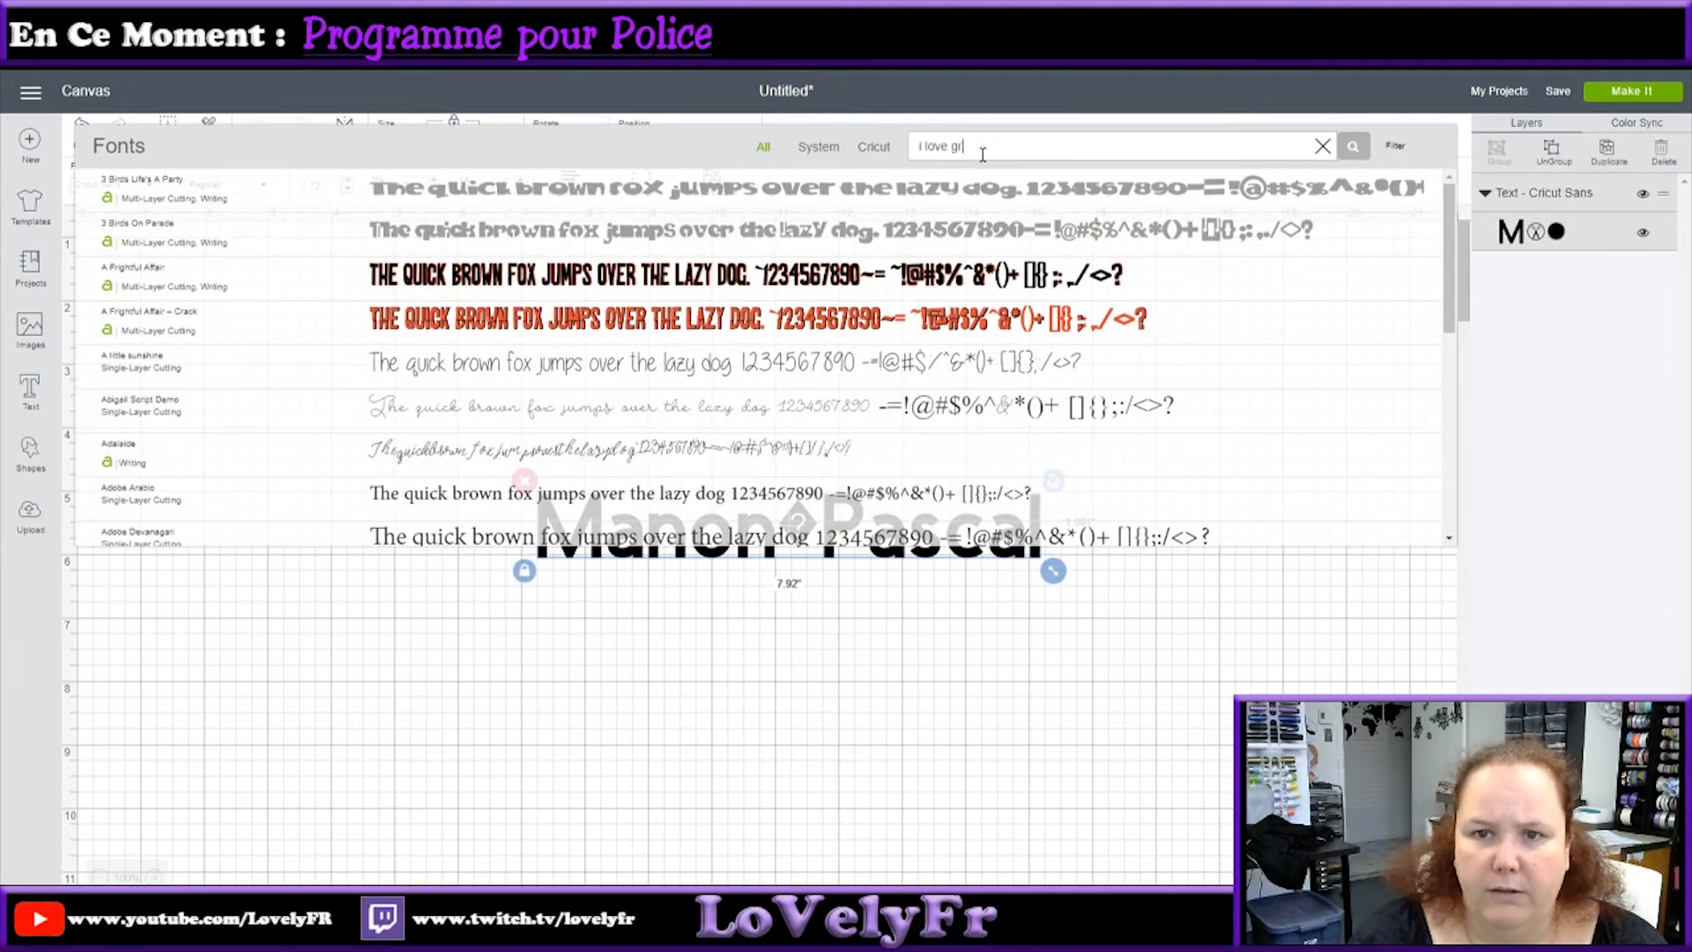
text(li)
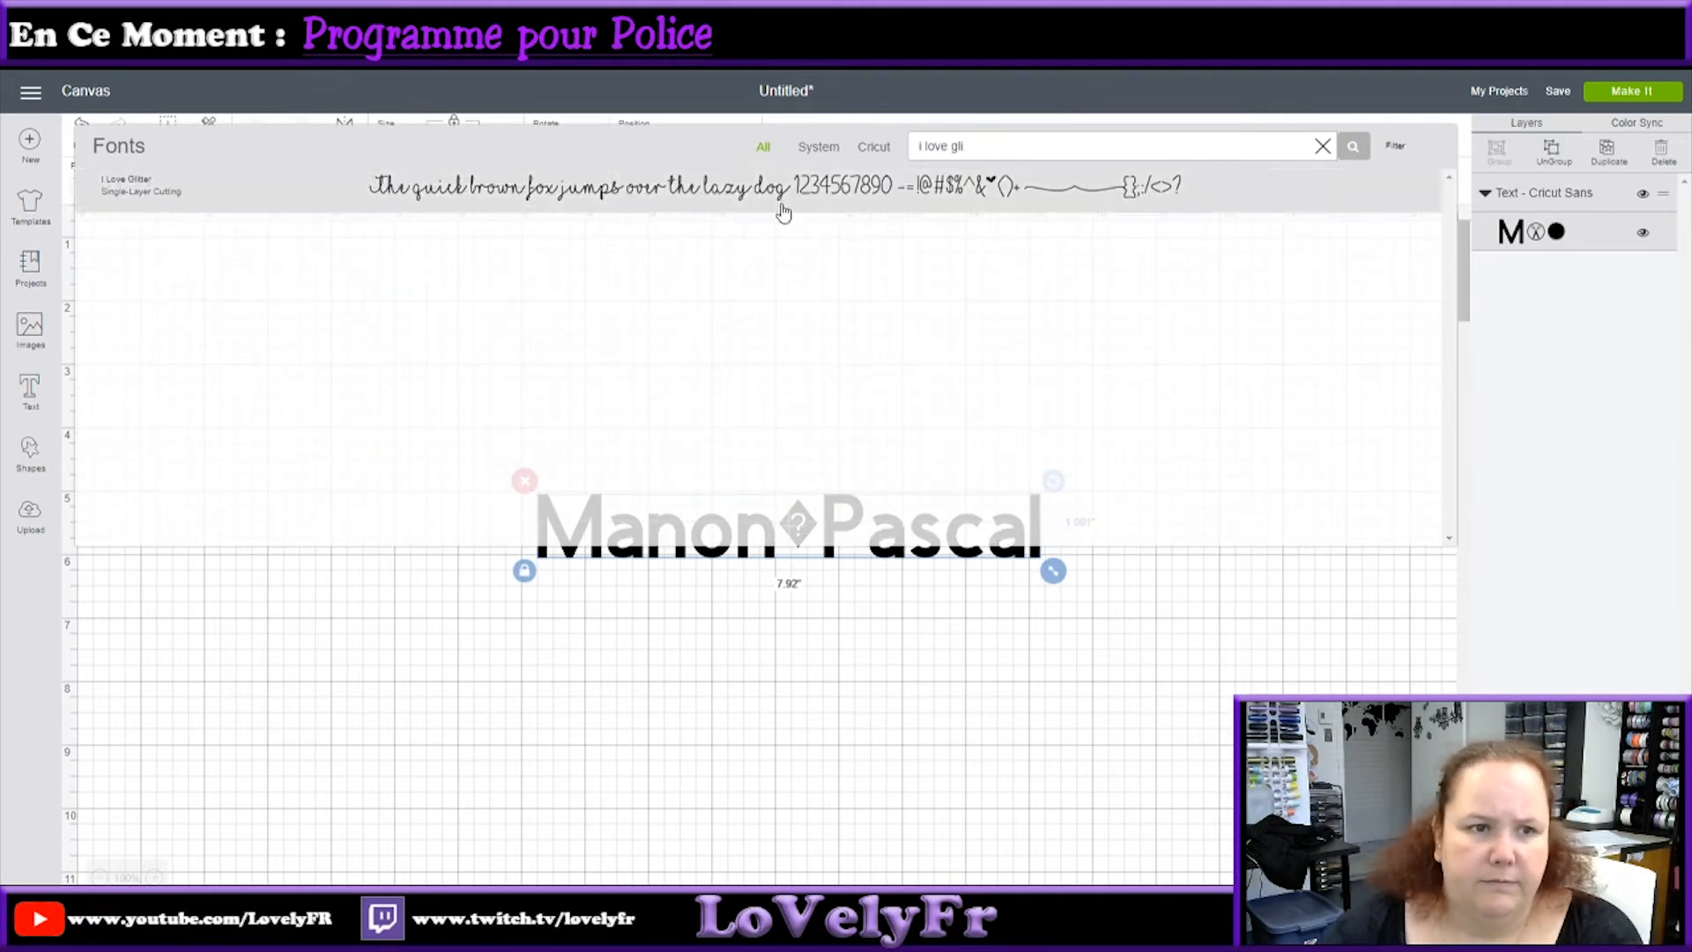
click(253, 192)
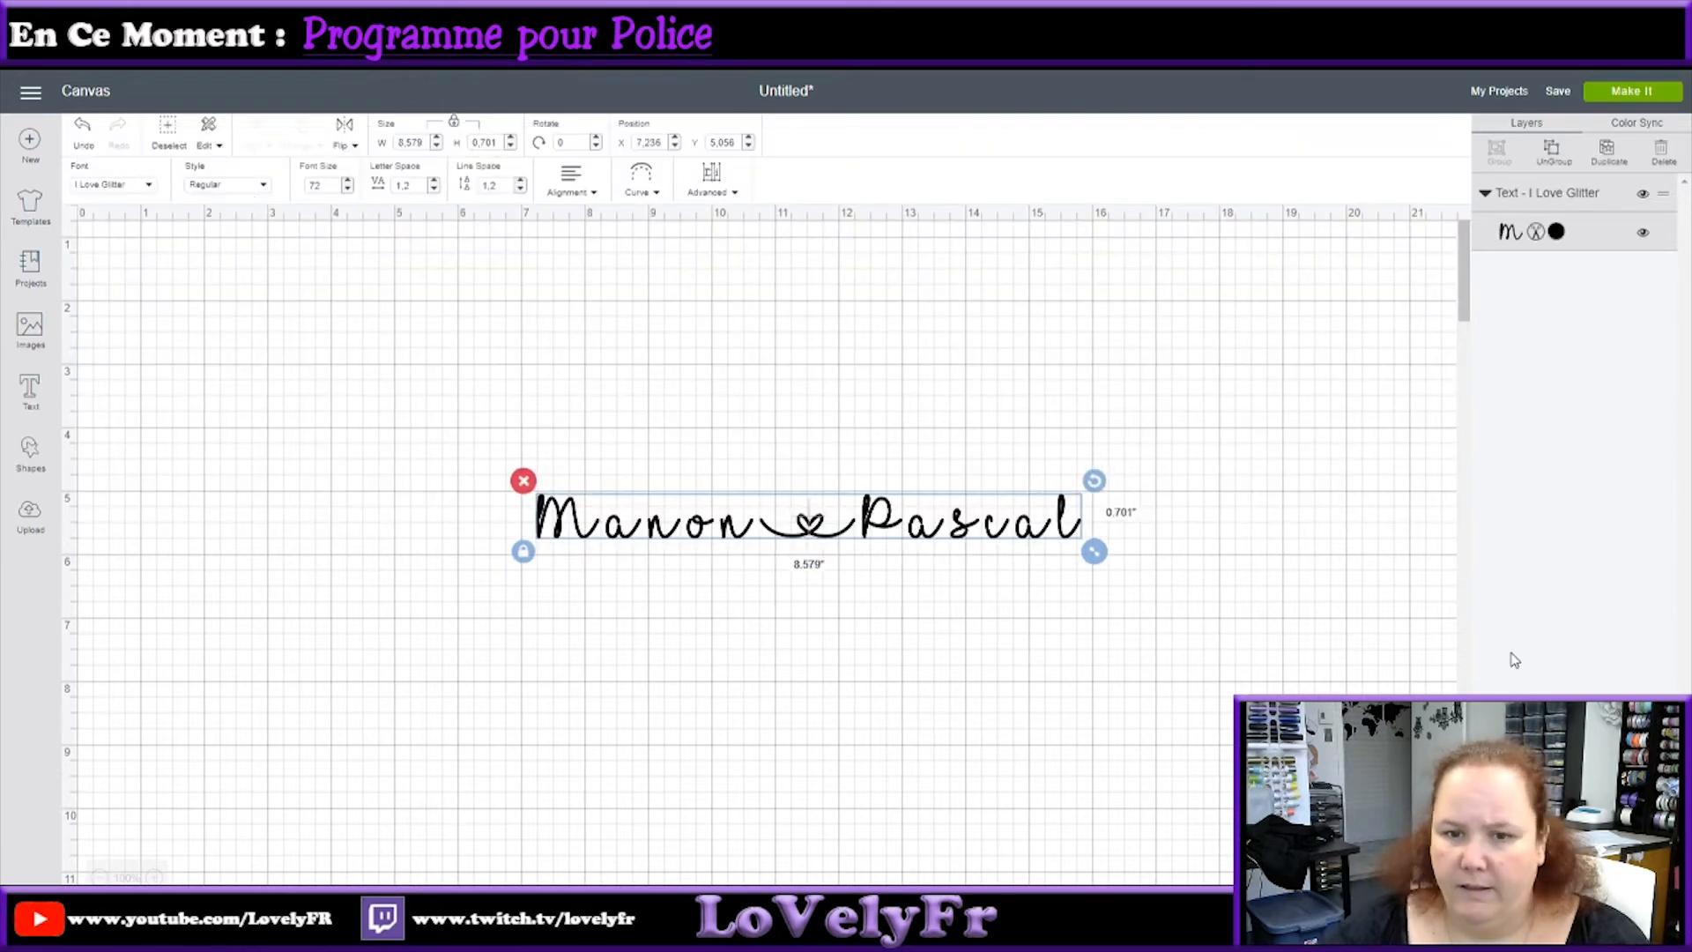
Step: Move the text up to about X 6.611, Y 3.25 and ungroup it into separate letters
click(1140, 361)
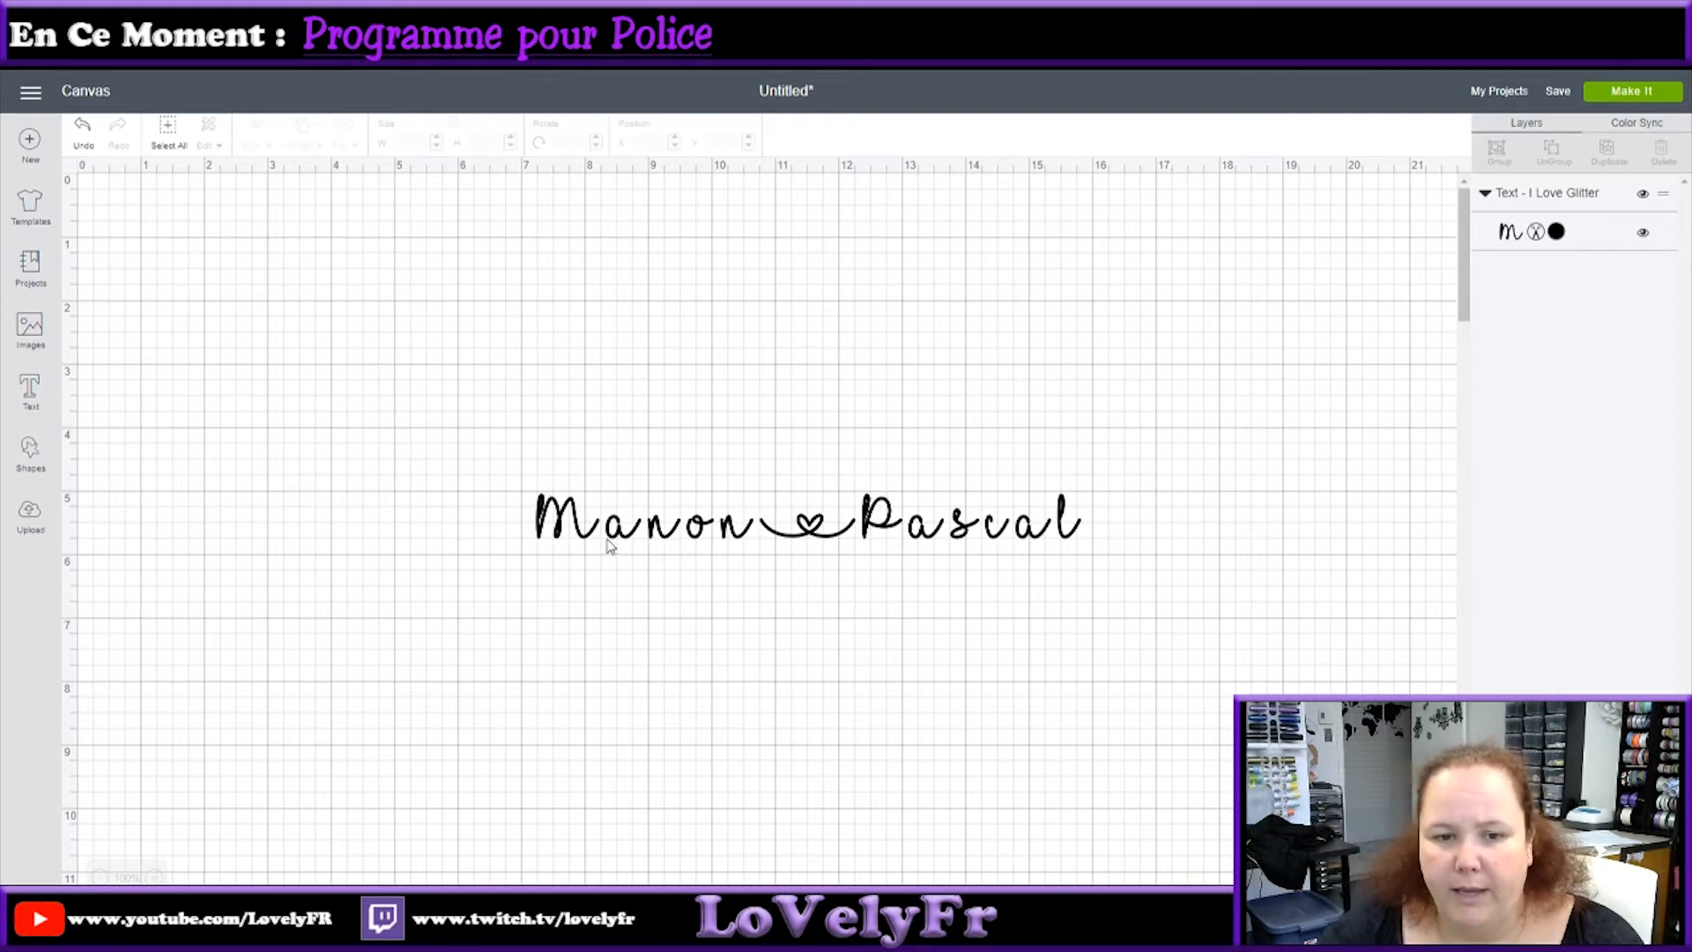
drag(646, 534, 607, 420)
drag(586, 341, 1209, 481)
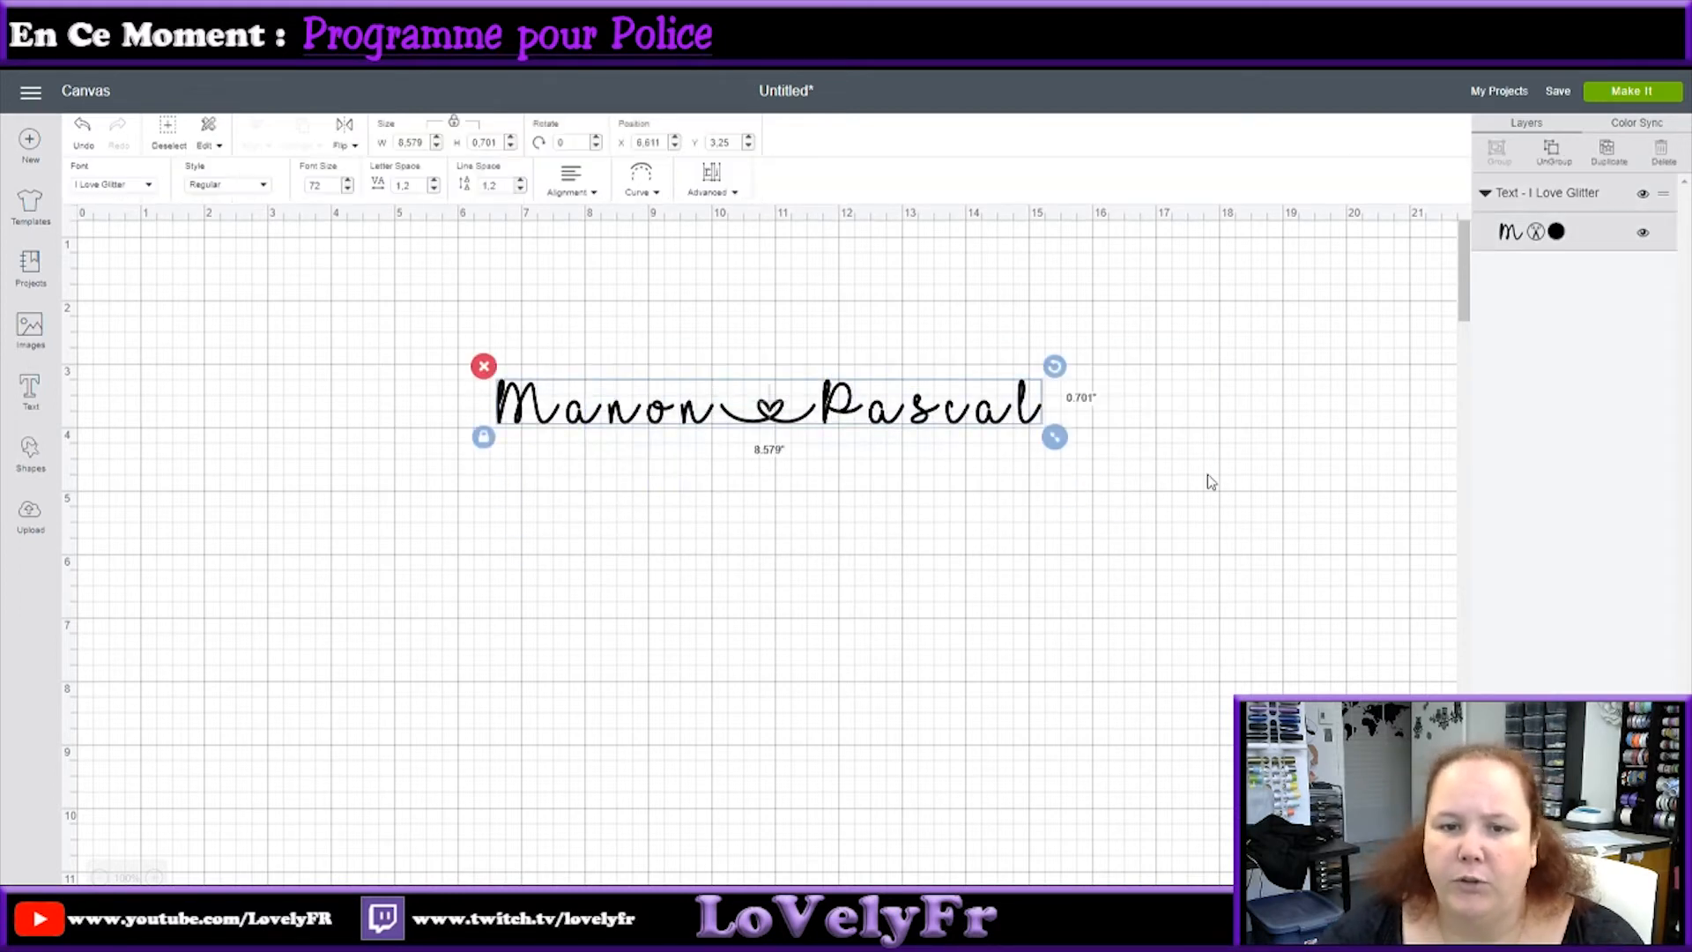
click(713, 180)
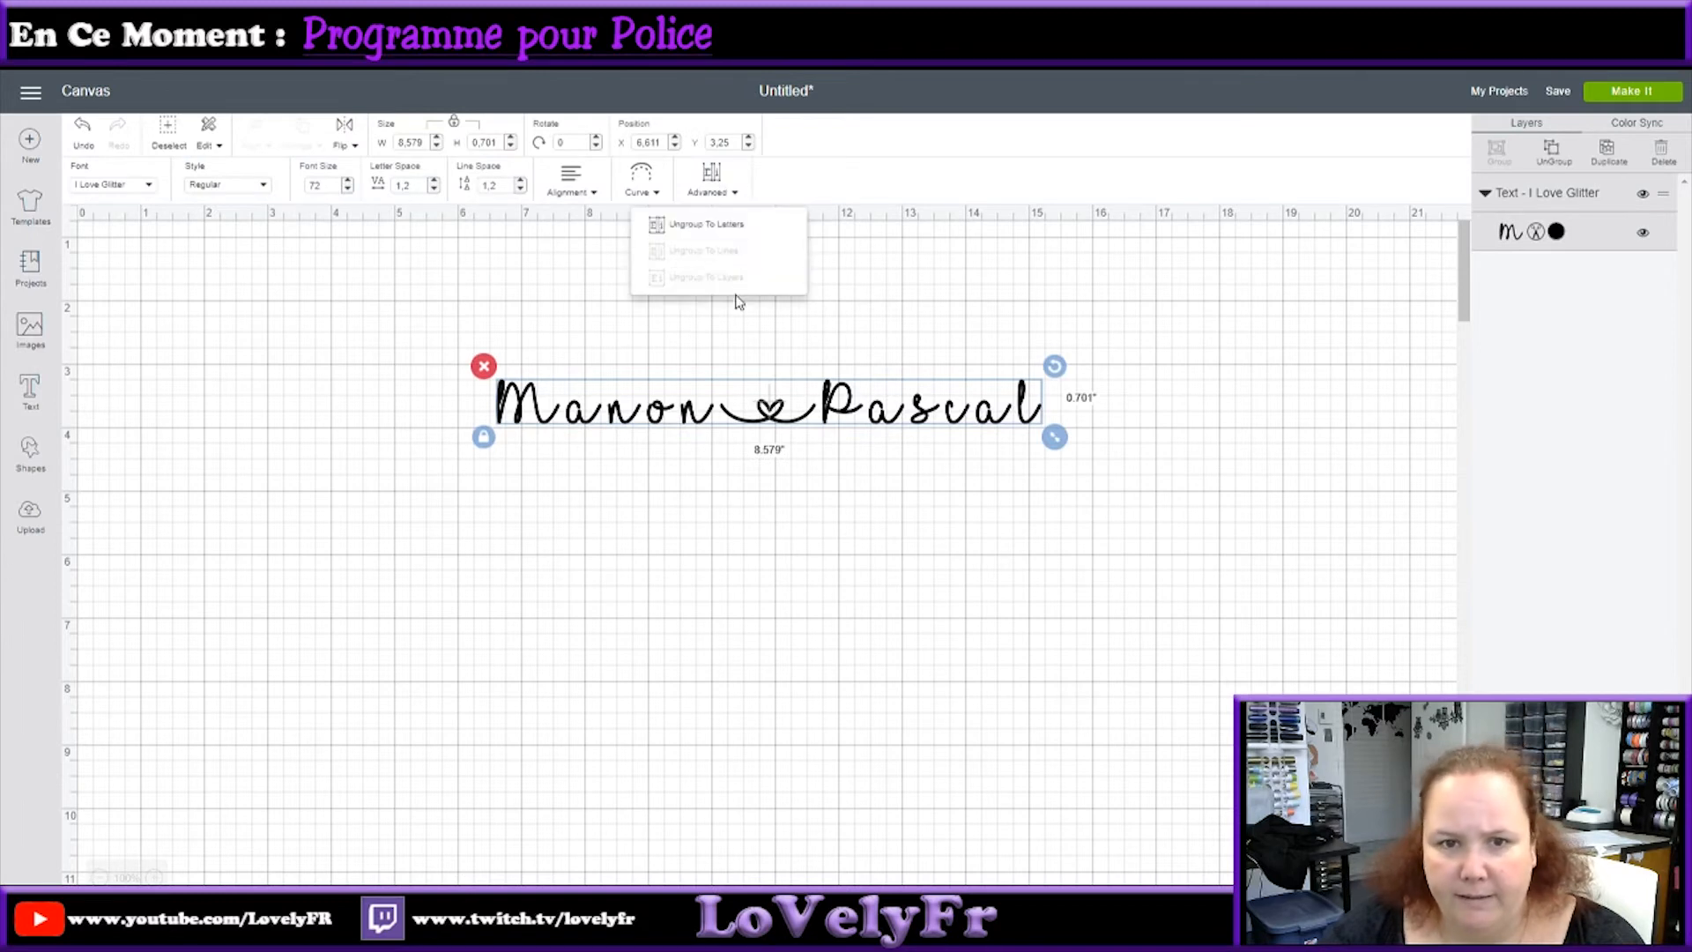
click(731, 226)
Step: Shift everything after the first name's capital left, and likewise everything after its second letter, so the first three letters connect
drag(1107, 458, 575, 356)
key(Left)
key(Left)
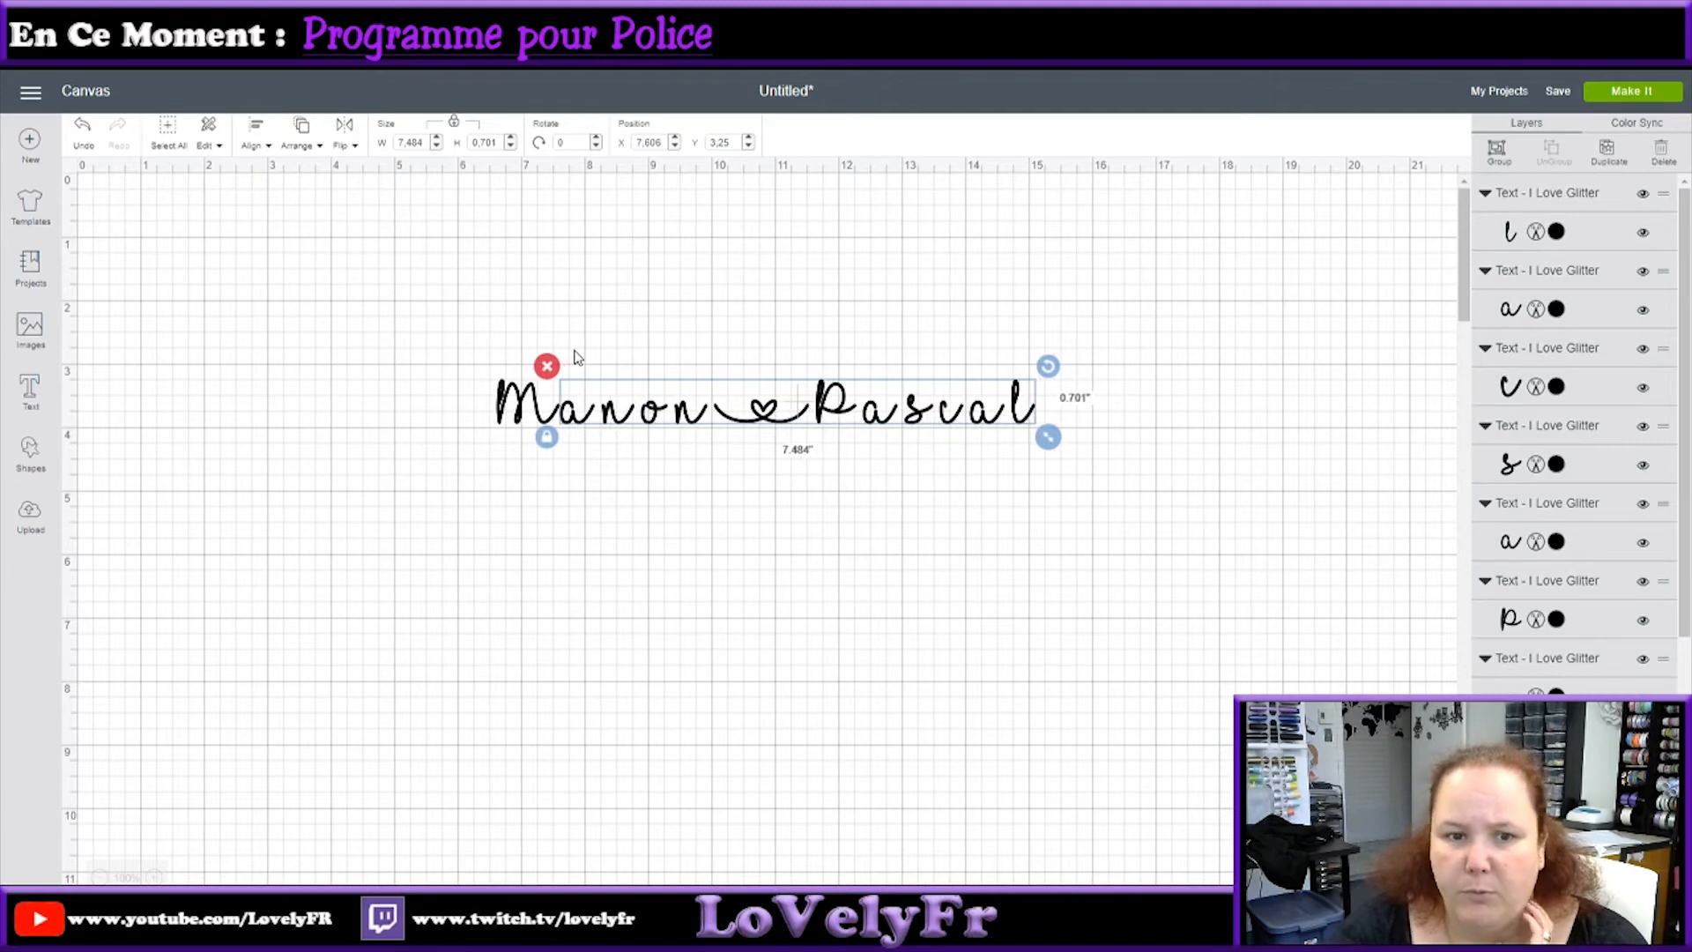
click(965, 599)
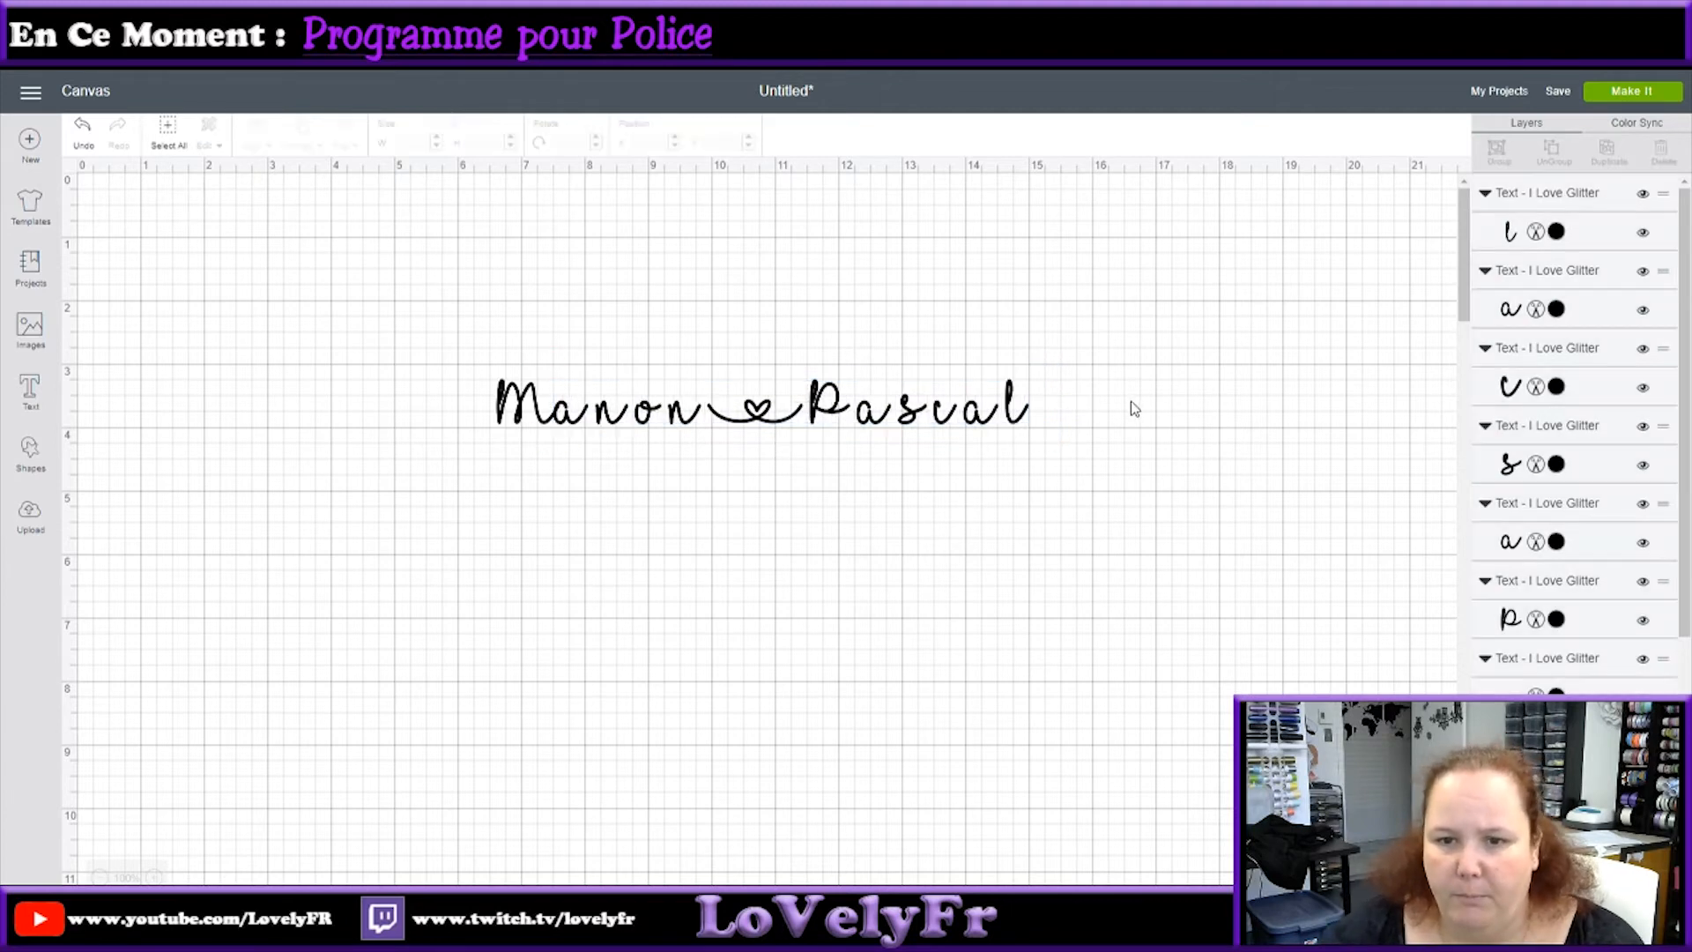
drag(1130, 400, 592, 402)
drag(1126, 445, 614, 398)
key(Left)
key(Left)
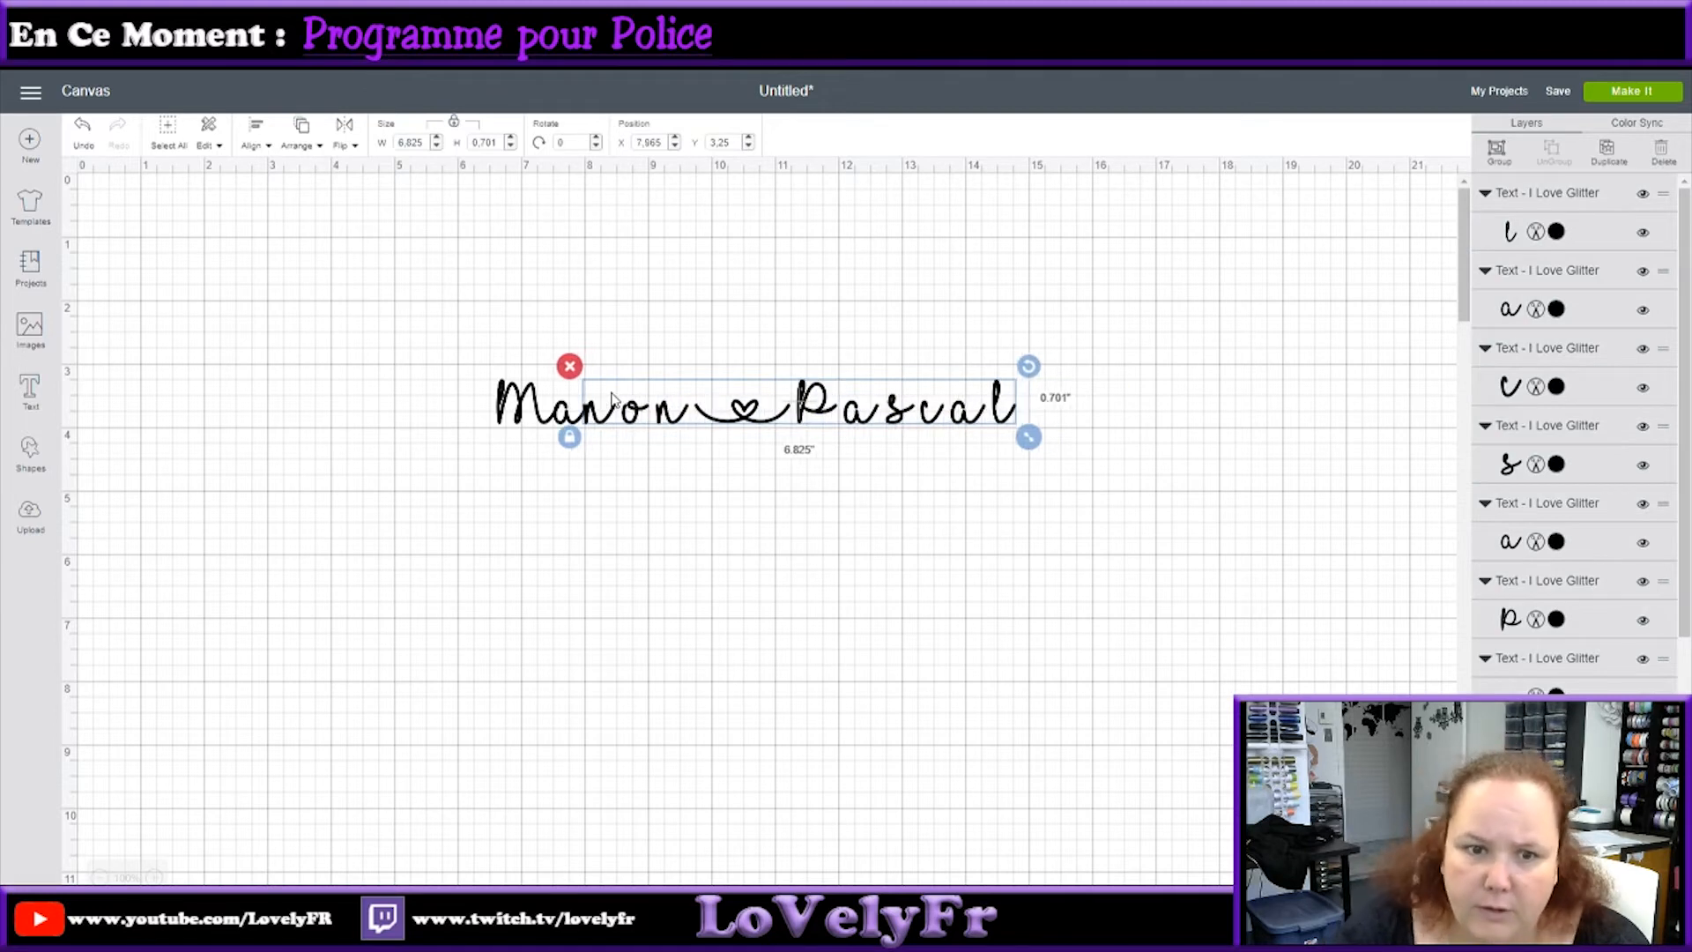
Step: Shift everything from the "o" onward left, and likewise everything from the final "n", to close the remaining gaps in the first name
click(903, 555)
drag(1114, 443, 631, 378)
key(Left)
click(854, 495)
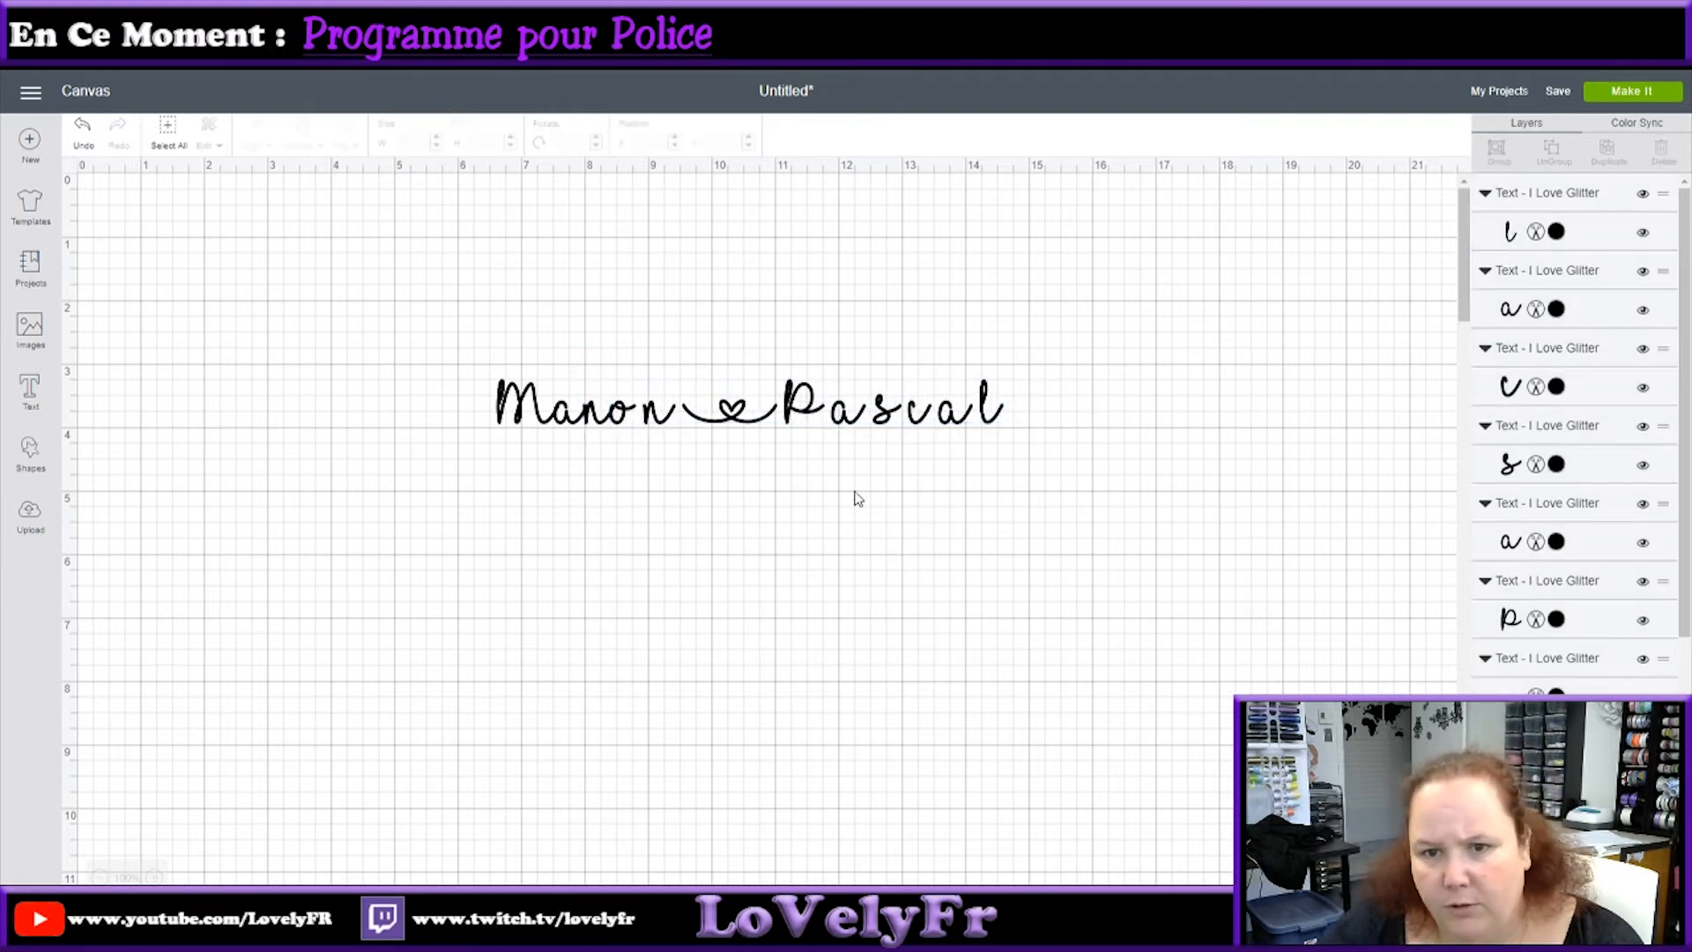
drag(1051, 429, 643, 353)
key(Left)
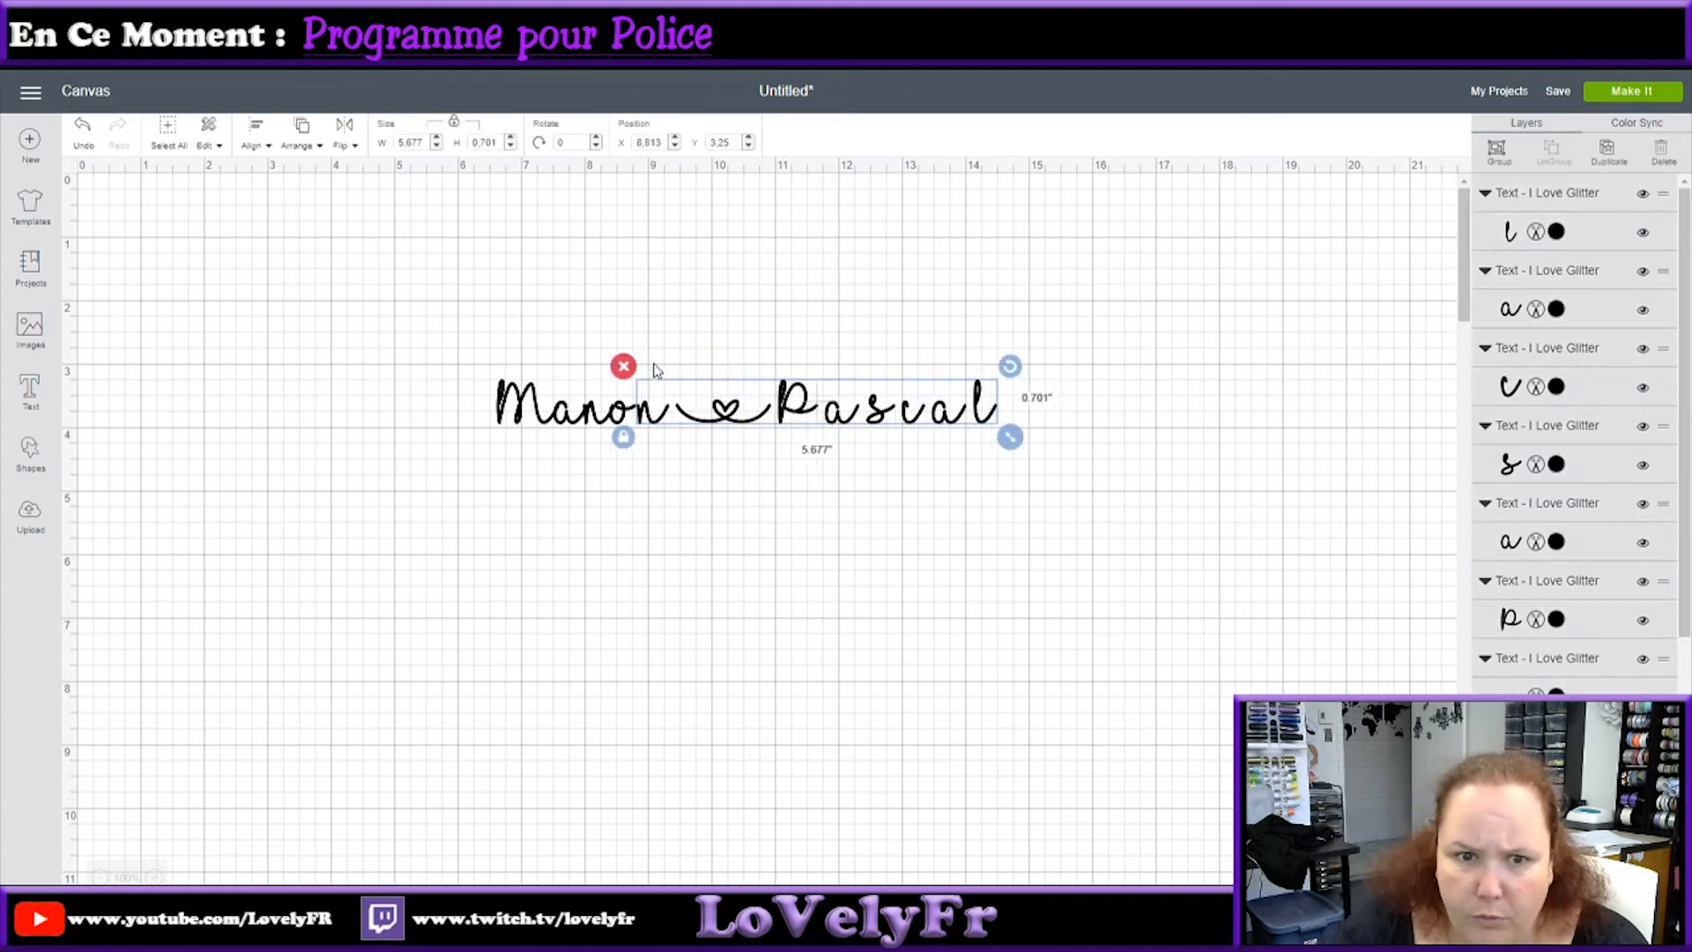
key(Left)
click(1178, 596)
Step: Shift the heart connector and the second name left together to join the last letter of the first name
drag(1178, 440, 705, 347)
key(Left)
key(Left)
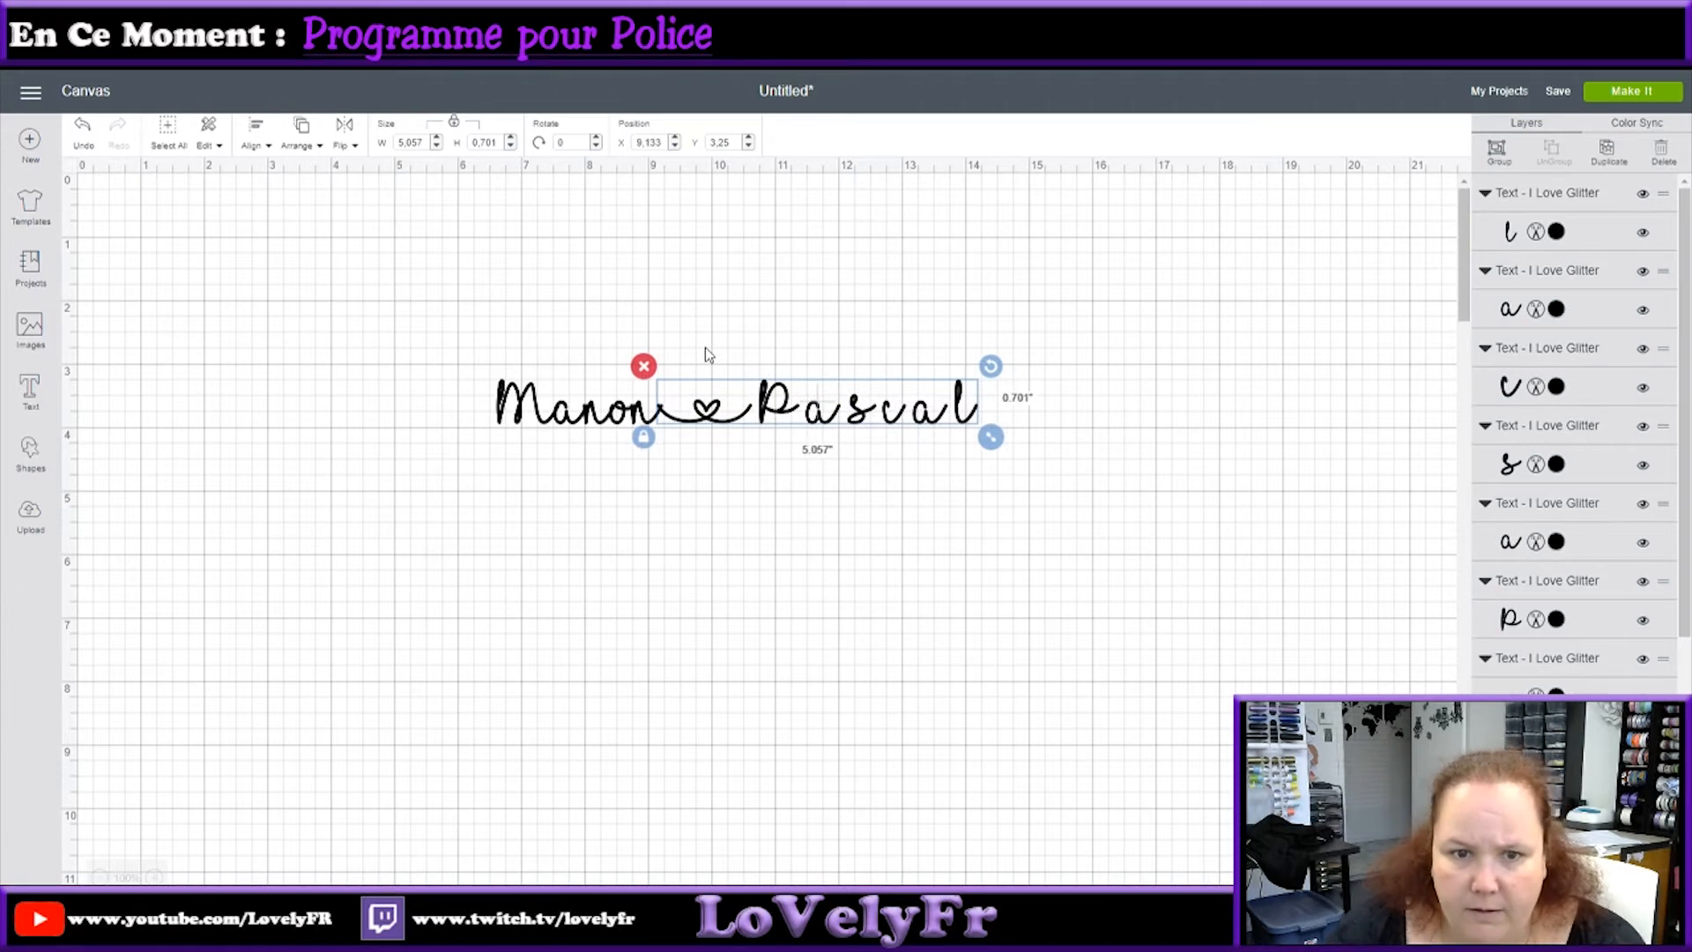
key(Right)
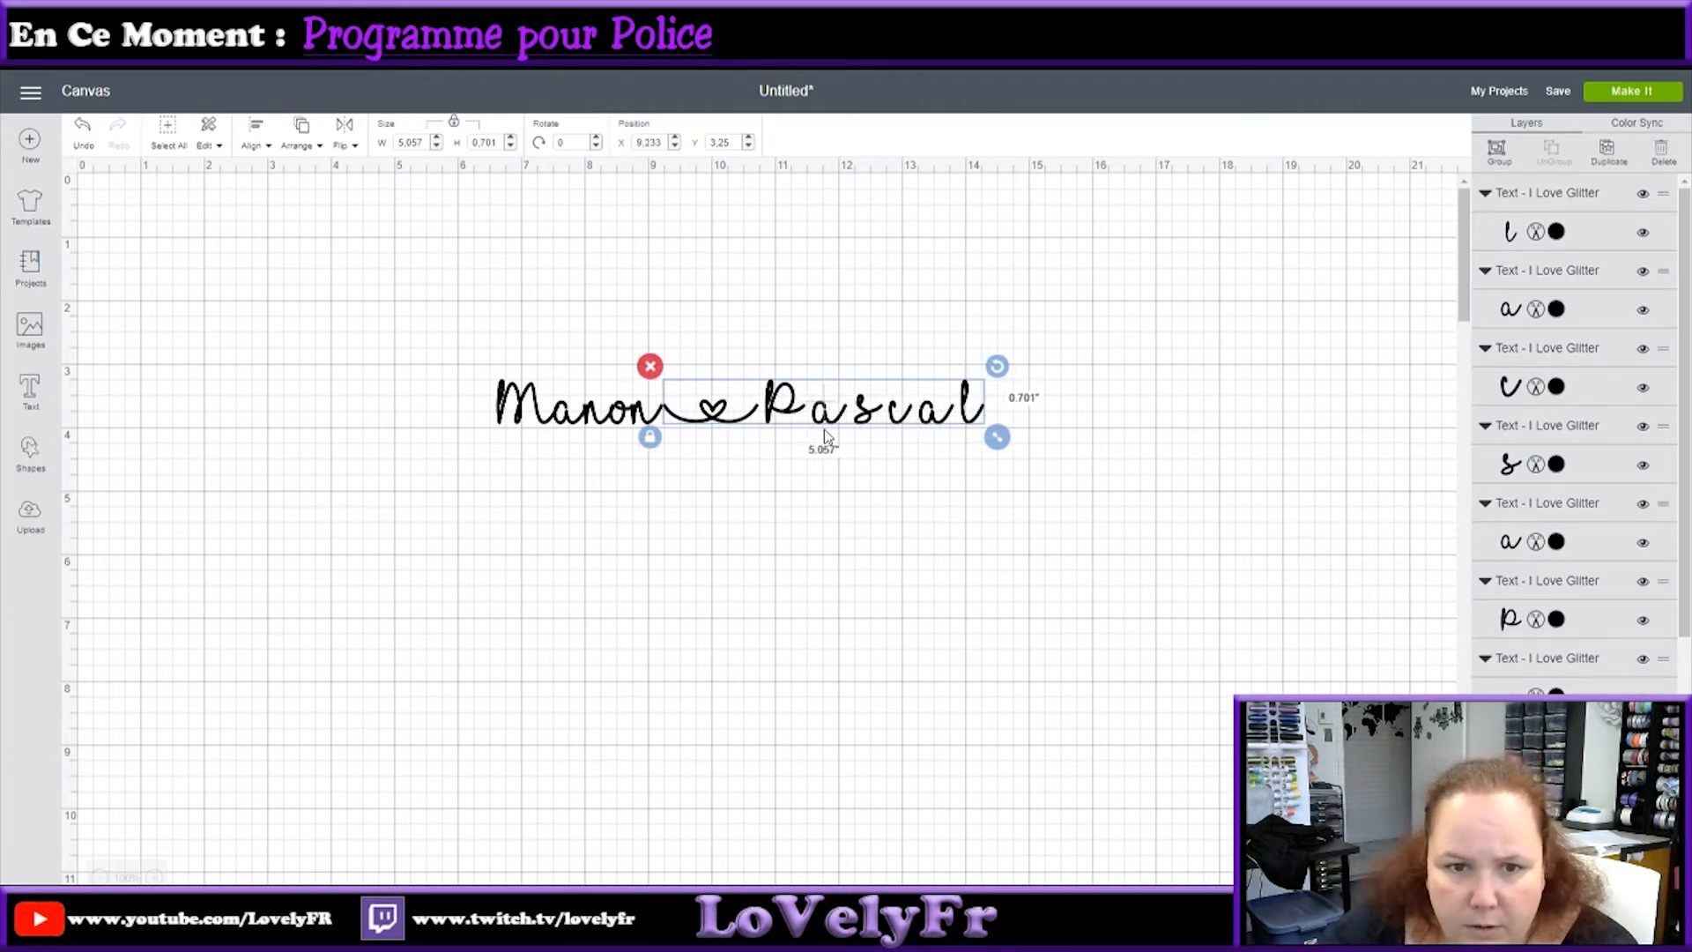
drag(793, 402, 789, 404)
click(1081, 490)
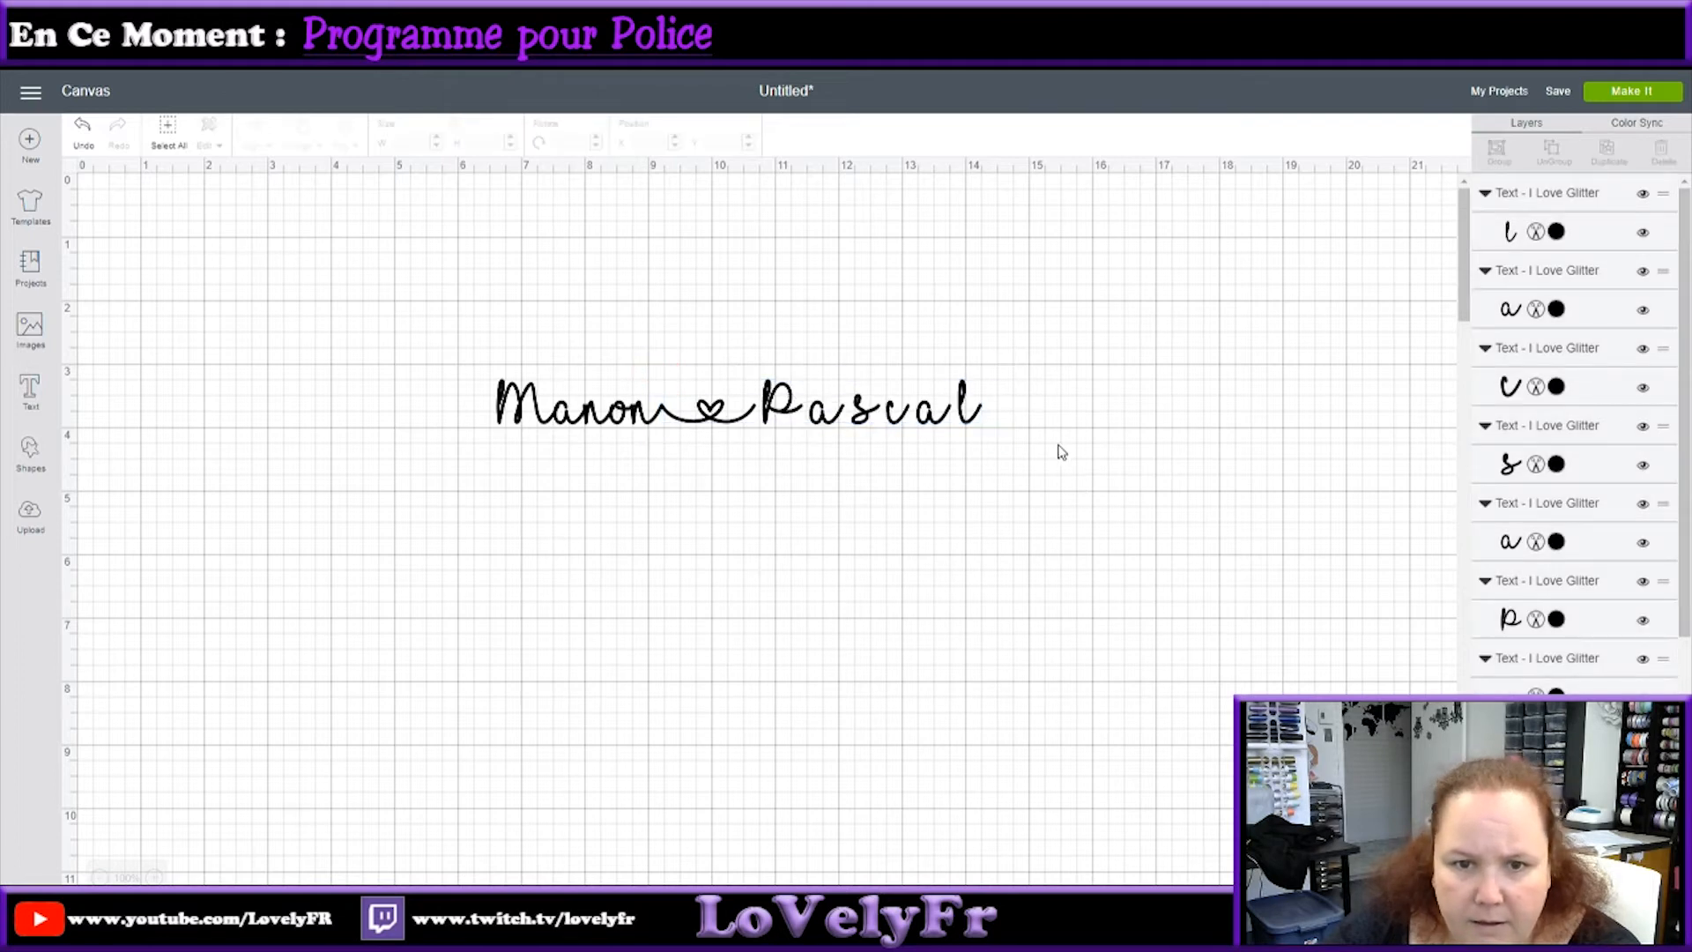
Step: Shift all letters of the second name left to X 10.702 to meet the end of the heart connector
drag(1036, 410, 758, 378)
key(Left)
key(Left)
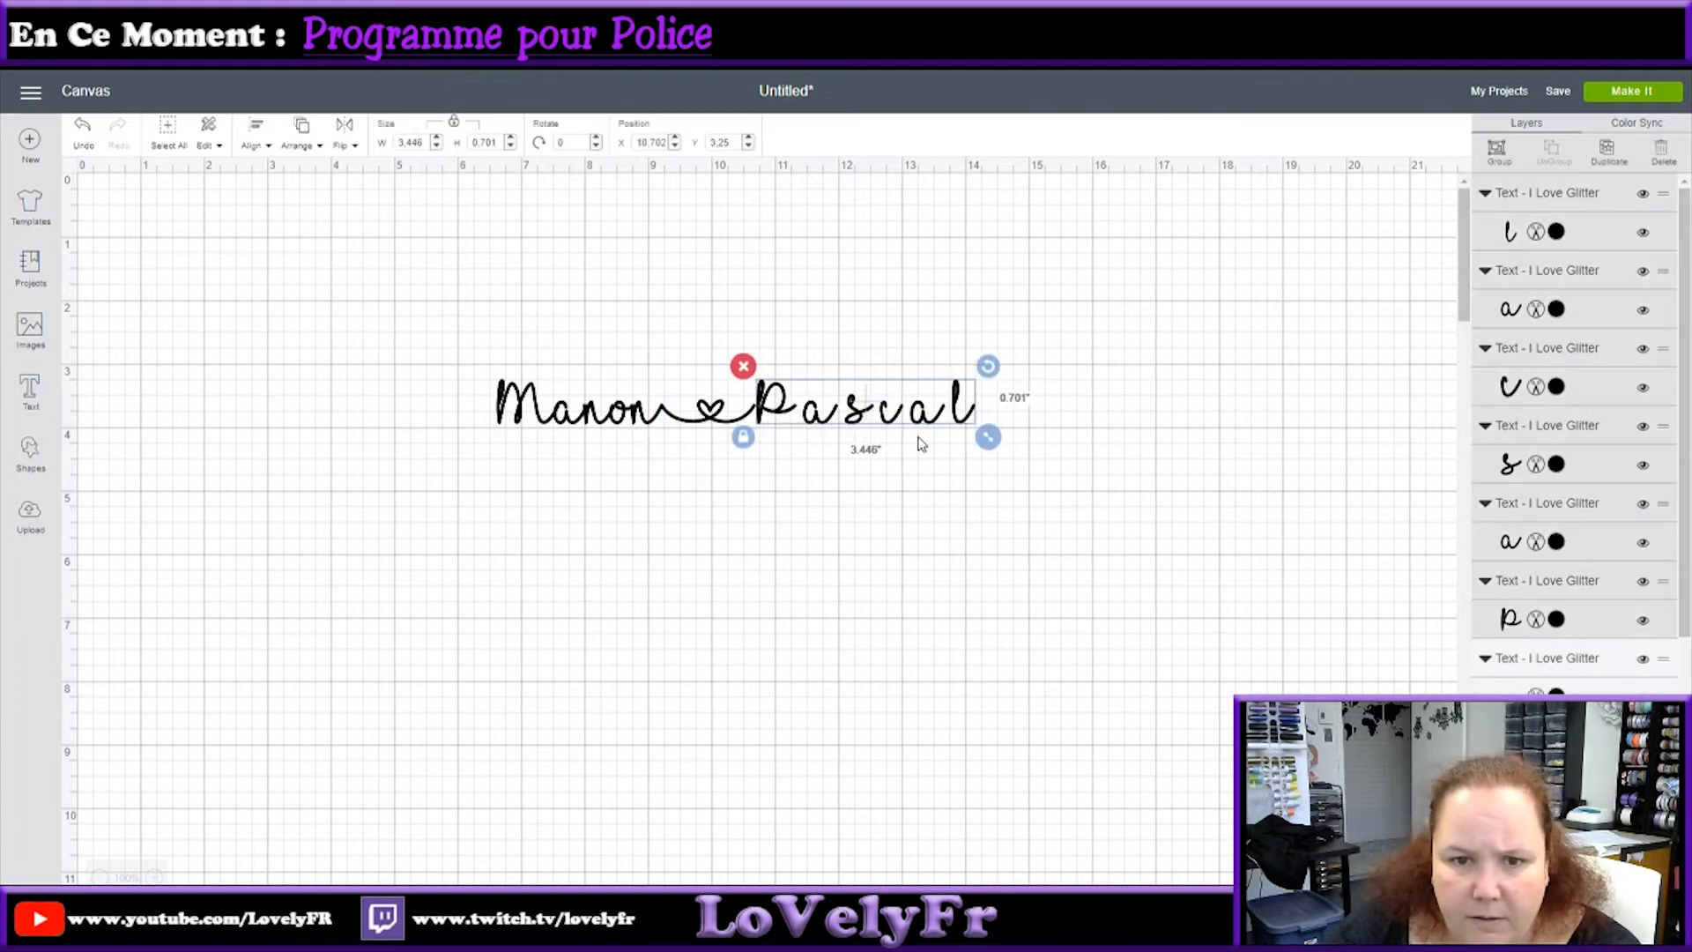
Step: Shift everything after the second name's capital left, and likewise everything from the "s" onward to X 11.639, closing both gaps
click(1017, 454)
drag(1015, 434, 802, 404)
key(Left)
key(Left)
drag(897, 428, 842, 403)
click(996, 446)
key(Left)
key(Left)
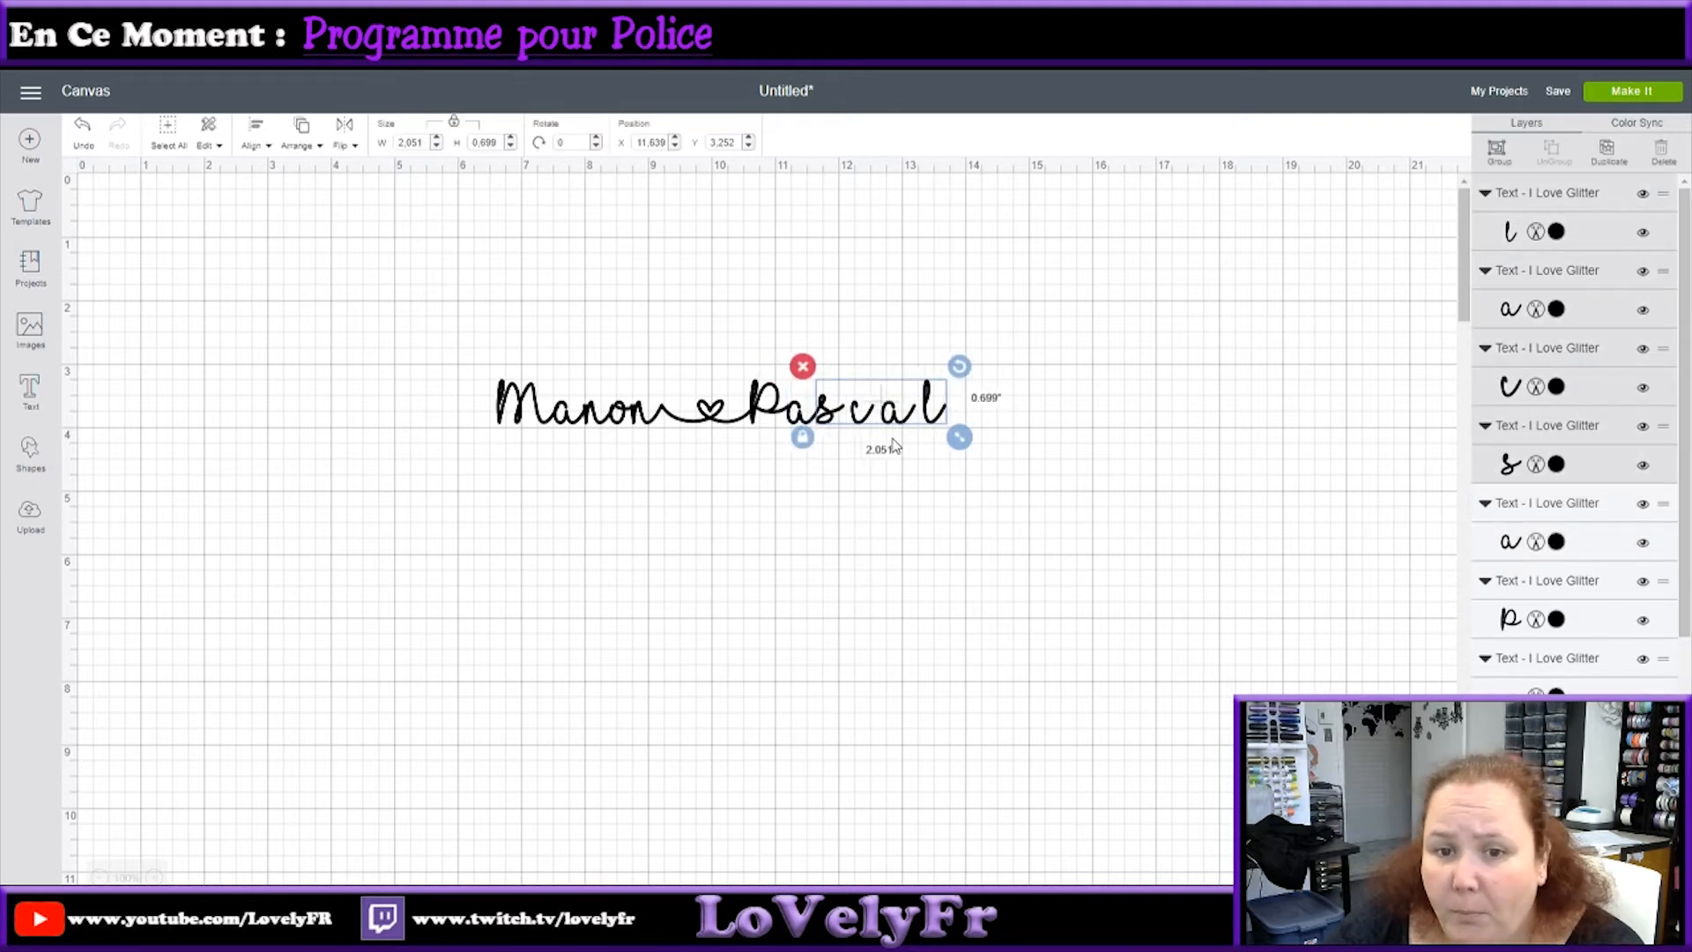
Step: Shift the last three letters of the second name, from the "c" onward, left to X 12.006 to join the "s"
click(879, 410)
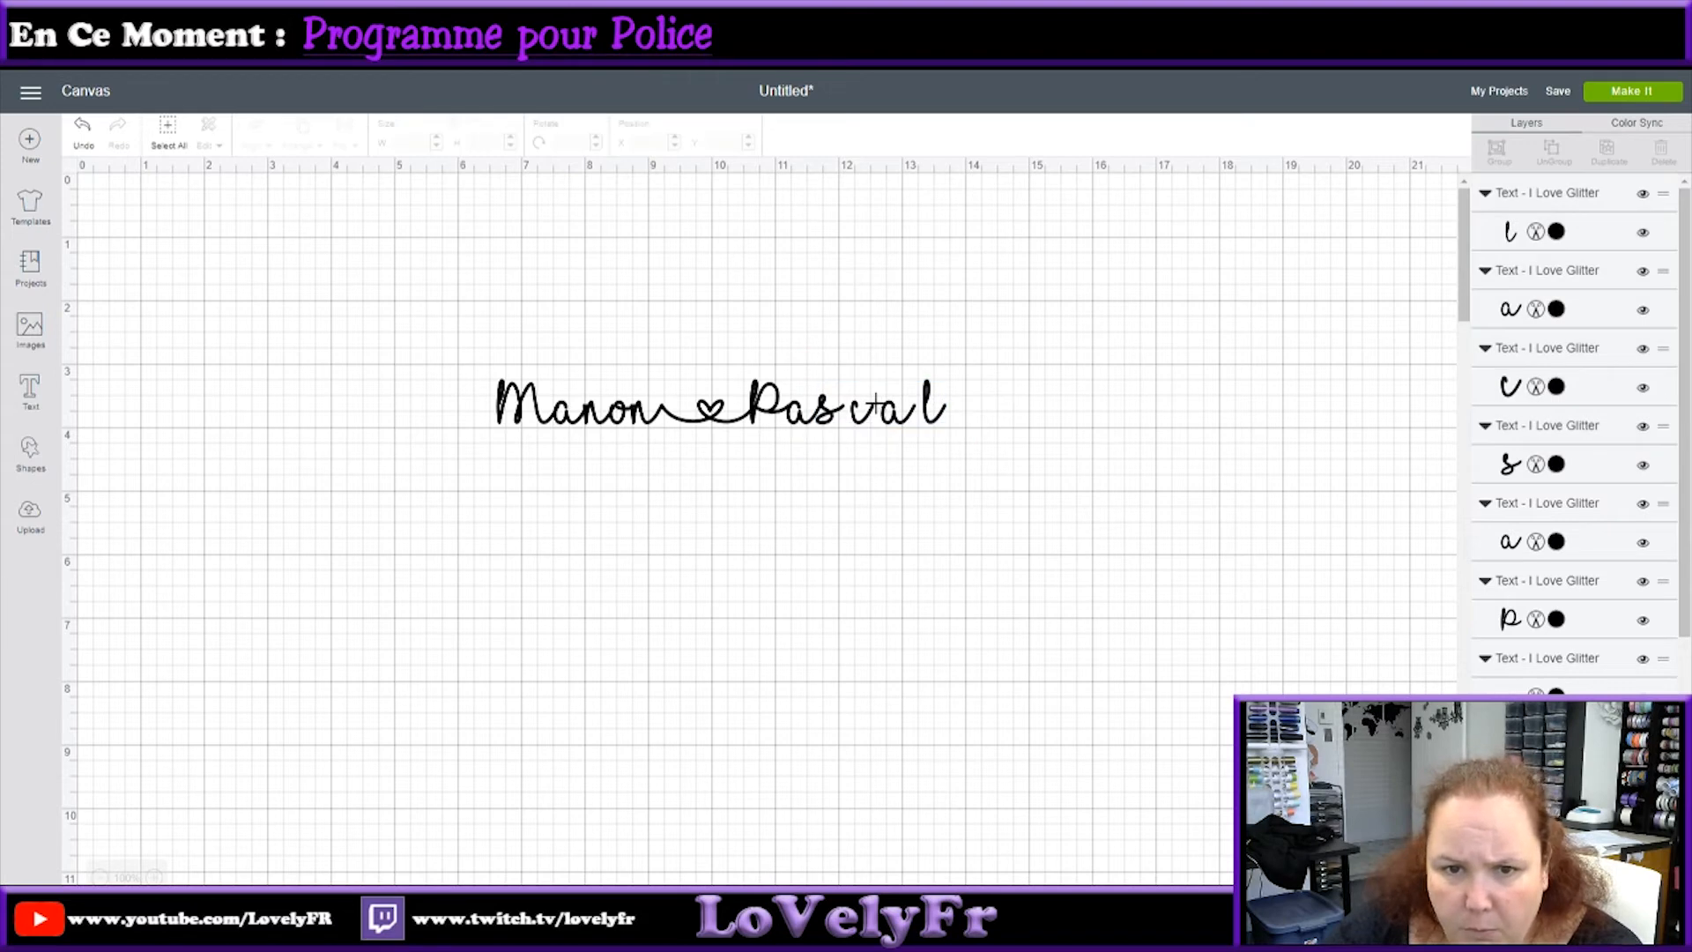
drag(969, 427, 820, 394)
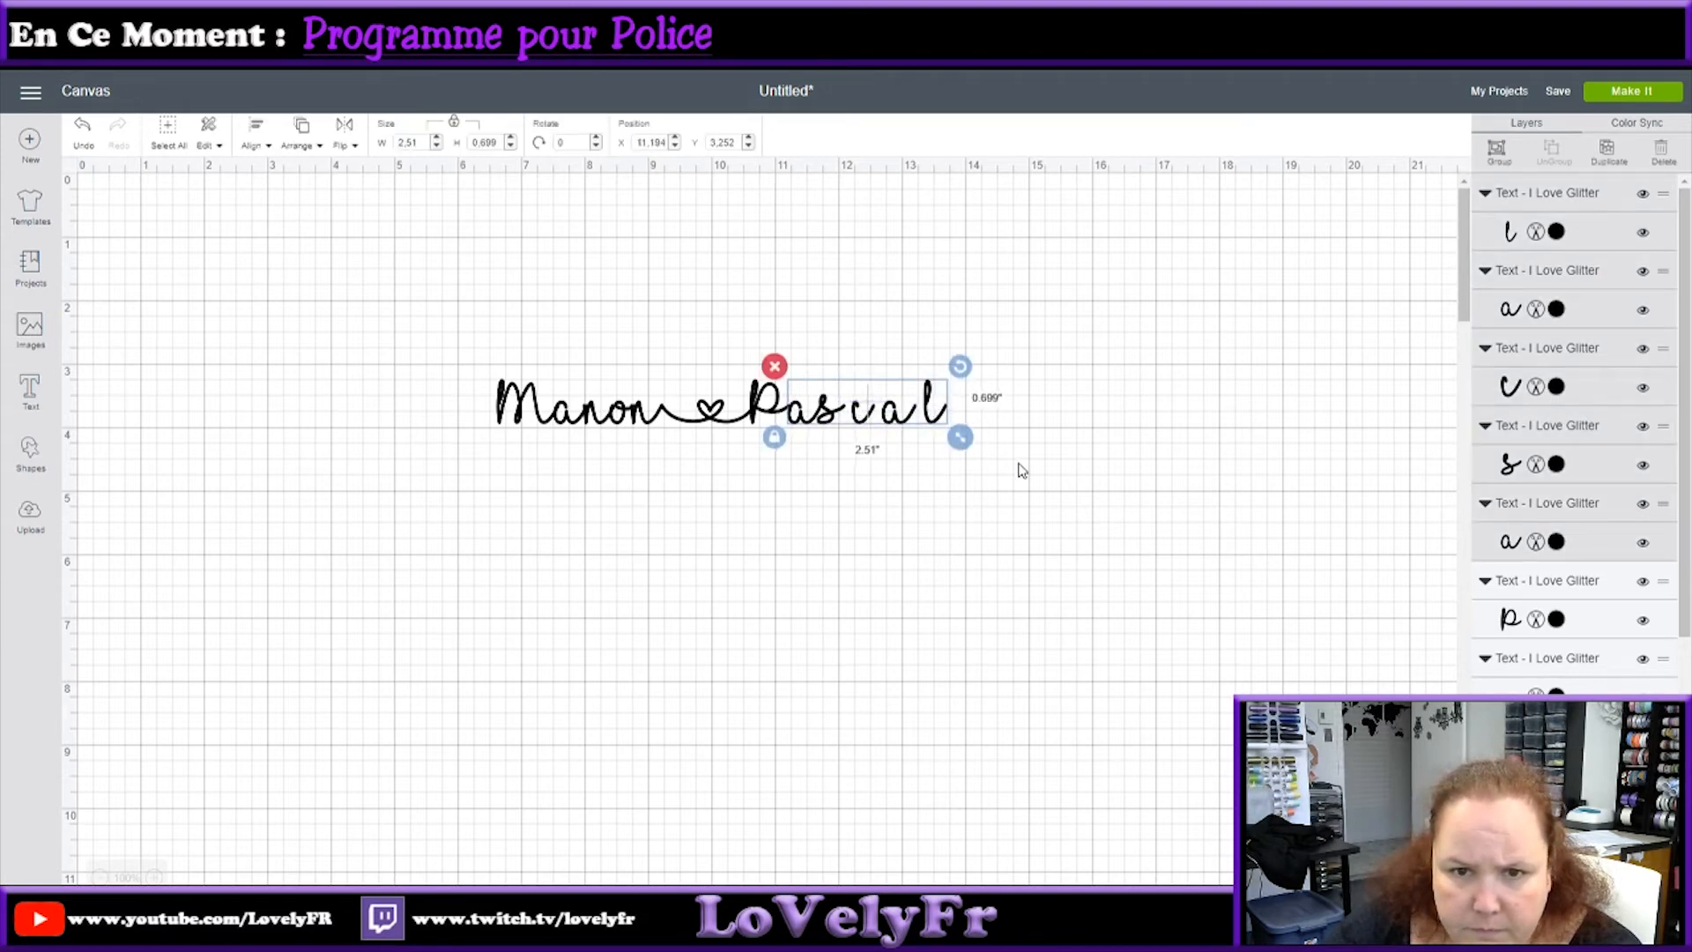
drag(972, 417, 846, 412)
click(853, 418)
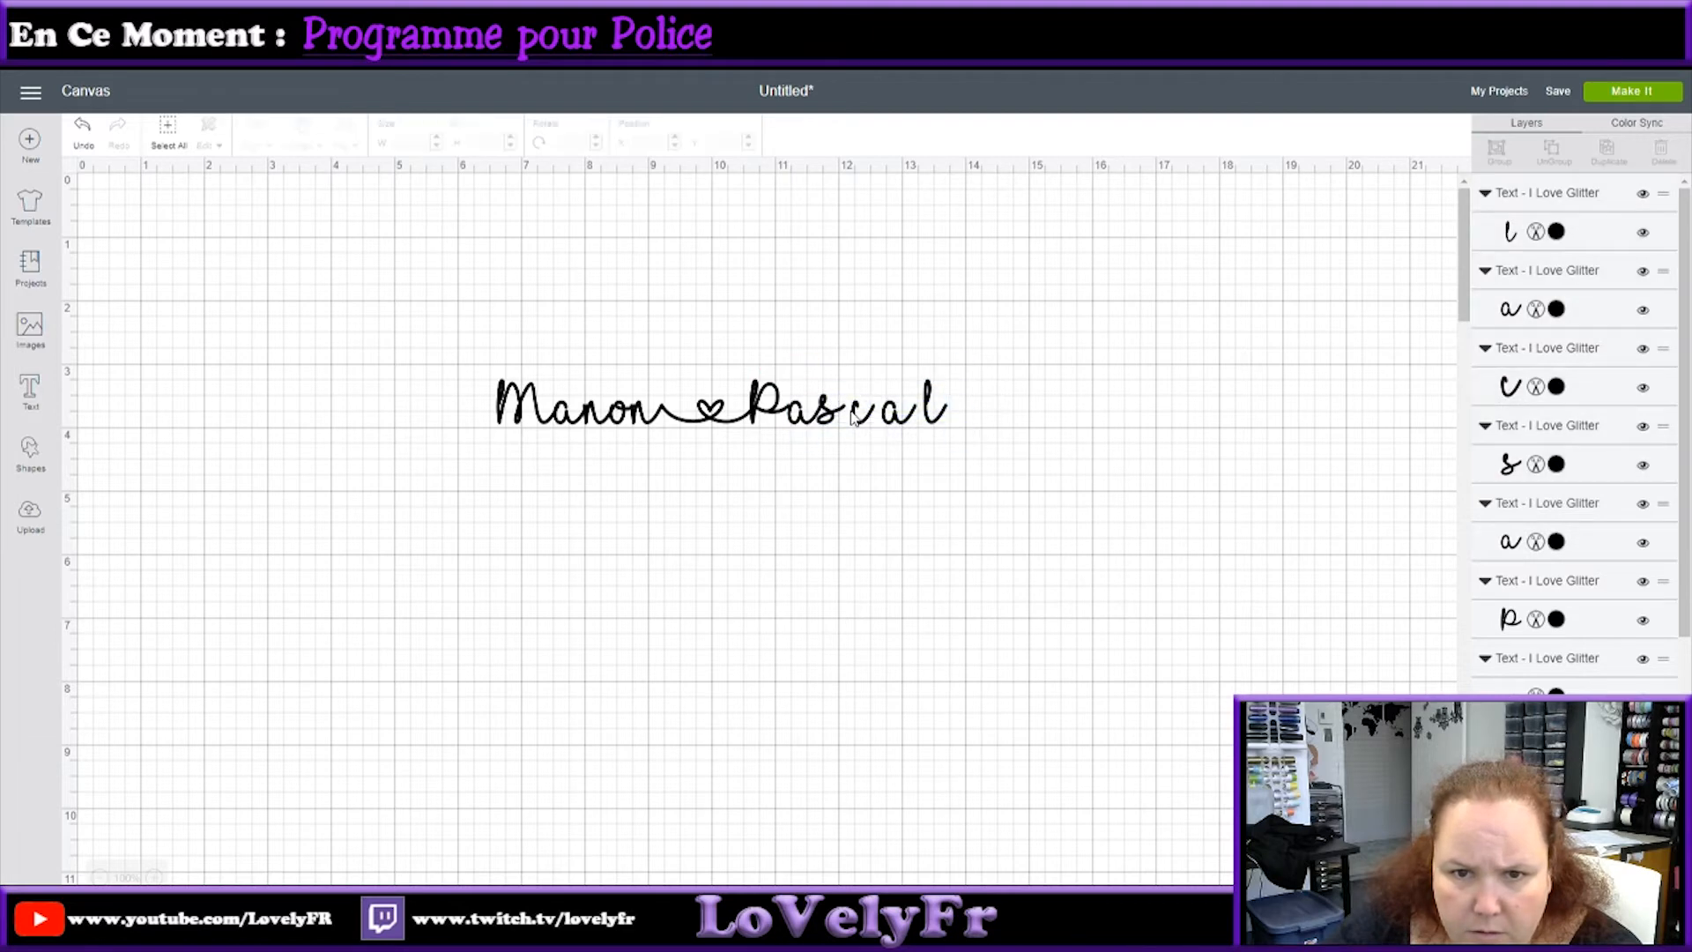
drag(962, 447, 859, 397)
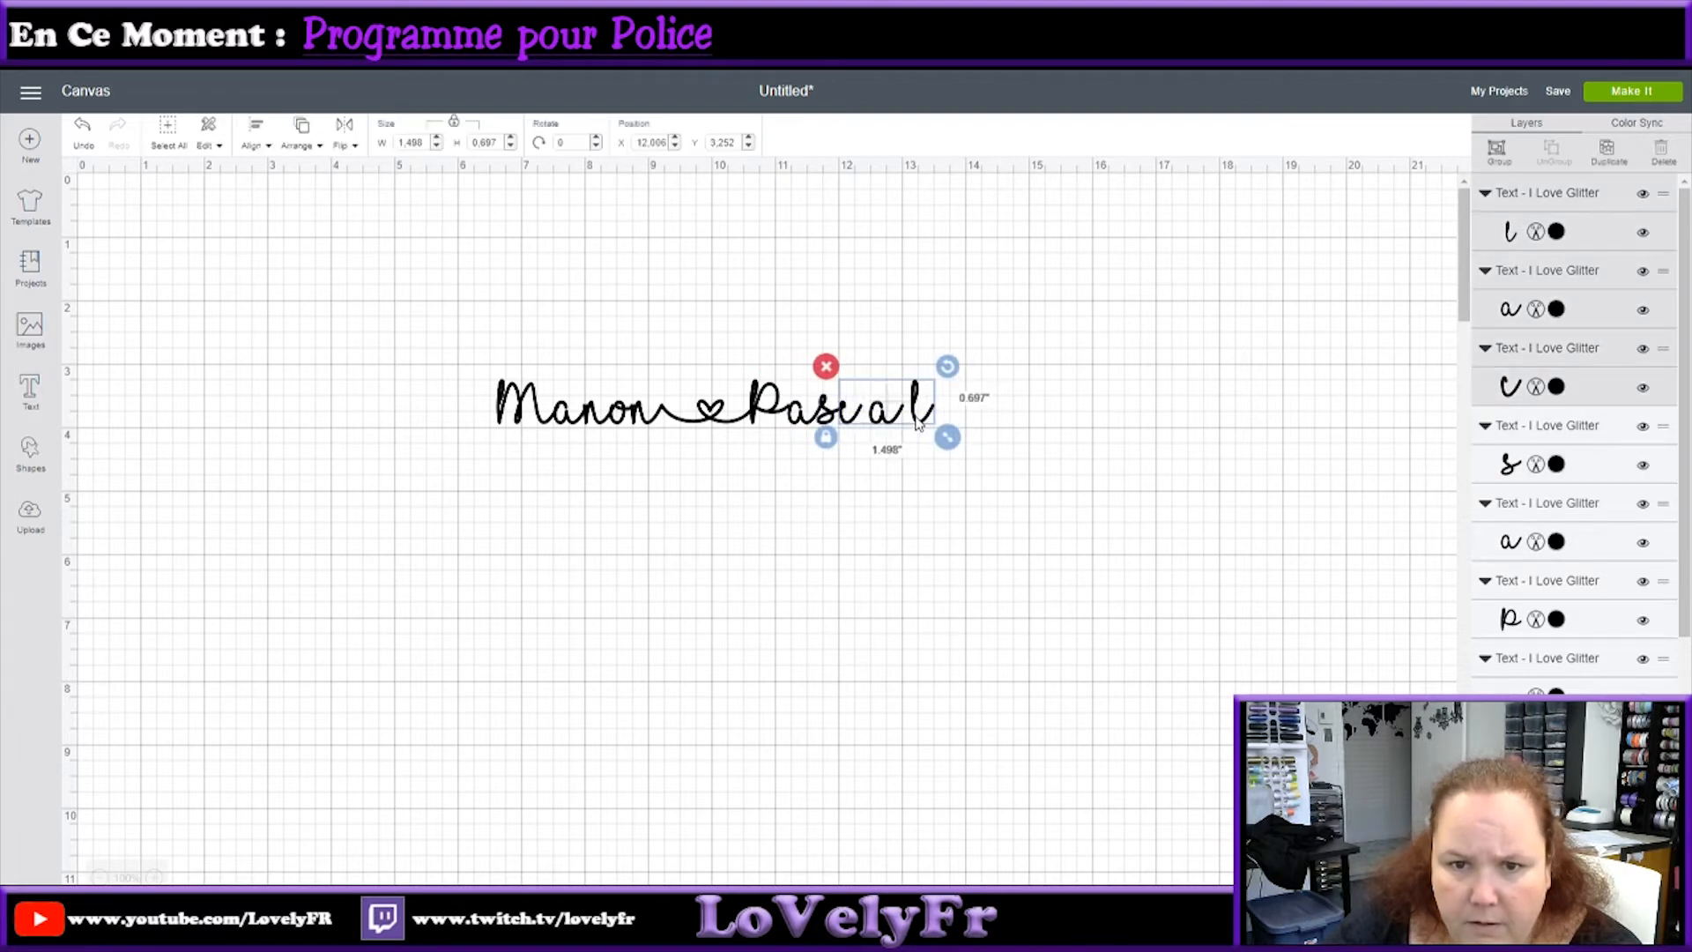
click(889, 485)
Step: Shift the final "a" and "l" left to meet the "c", and fine-tune the "l" so it joins the "a"
drag(963, 431, 884, 406)
click(945, 444)
click(920, 416)
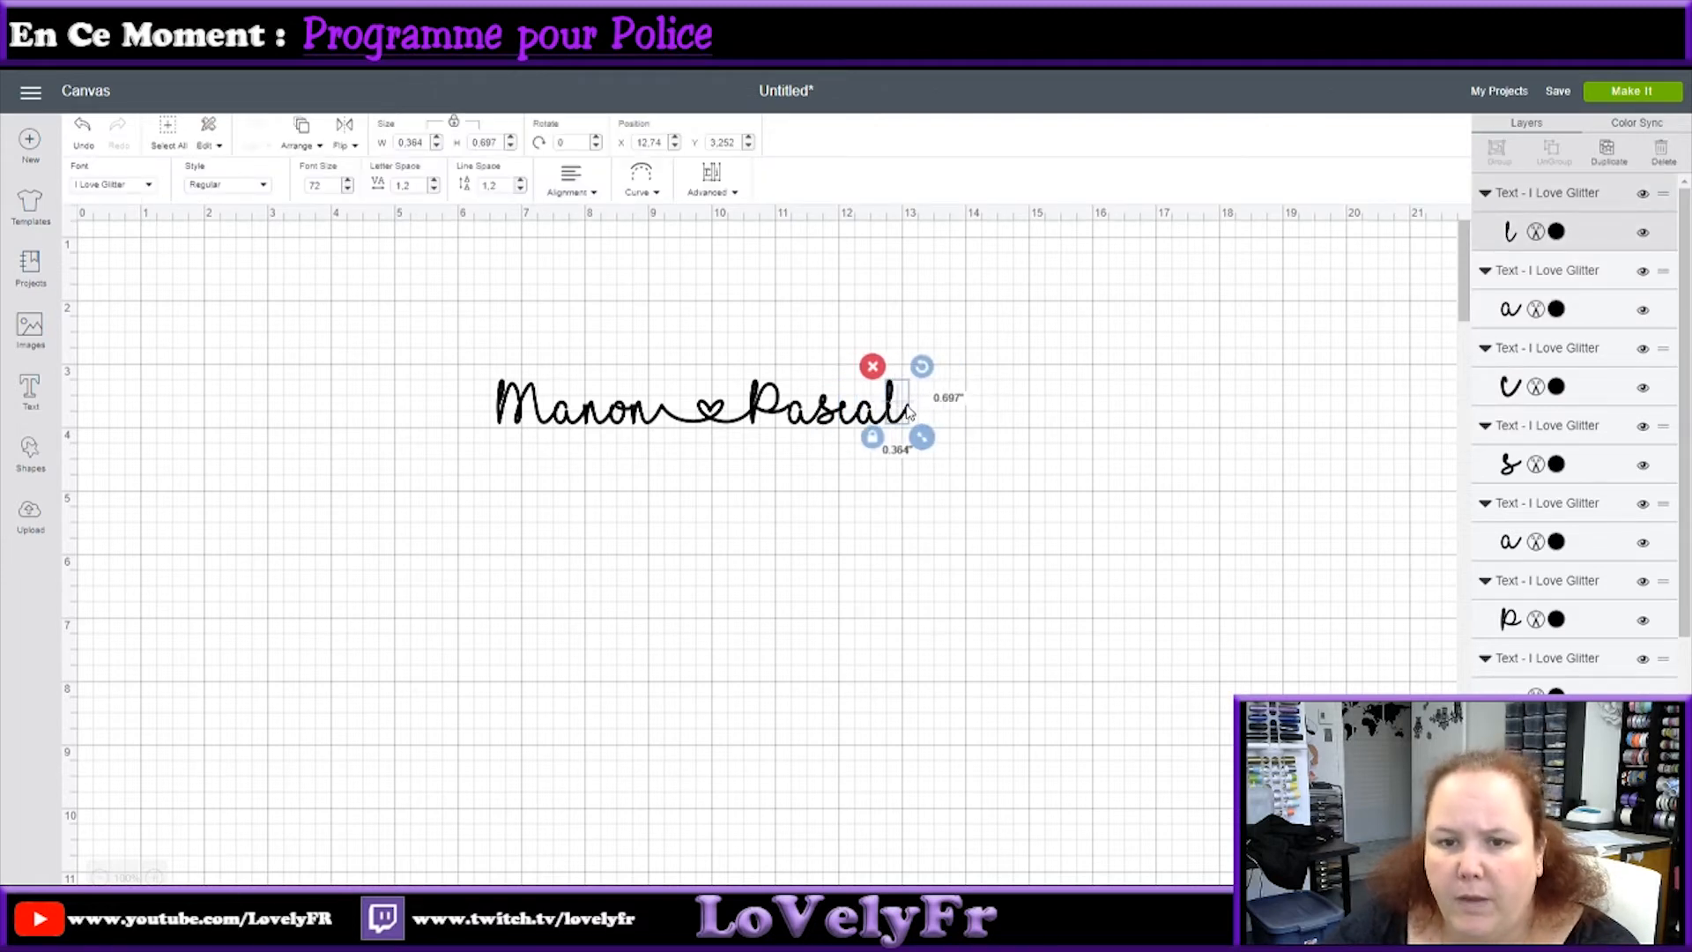
drag(913, 412, 910, 414)
click(919, 520)
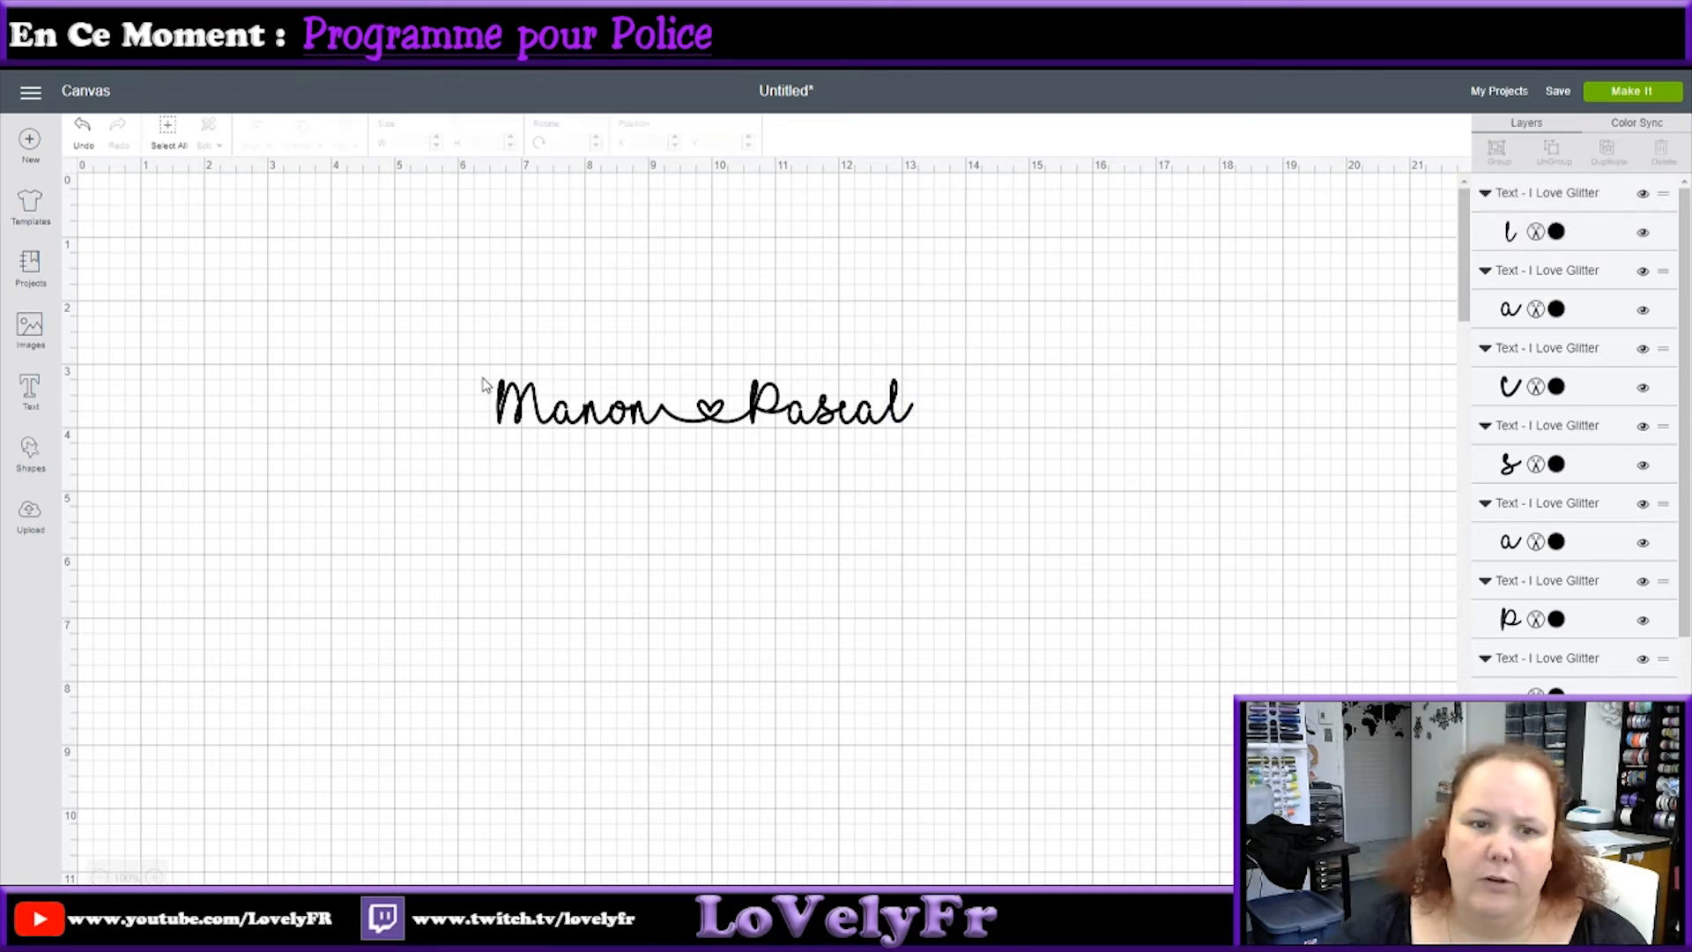
Step: Weld all the letters and the heart connector into one shape and move it to X 7.083, Y 2.683
drag(481, 375, 1013, 647)
click(1538, 868)
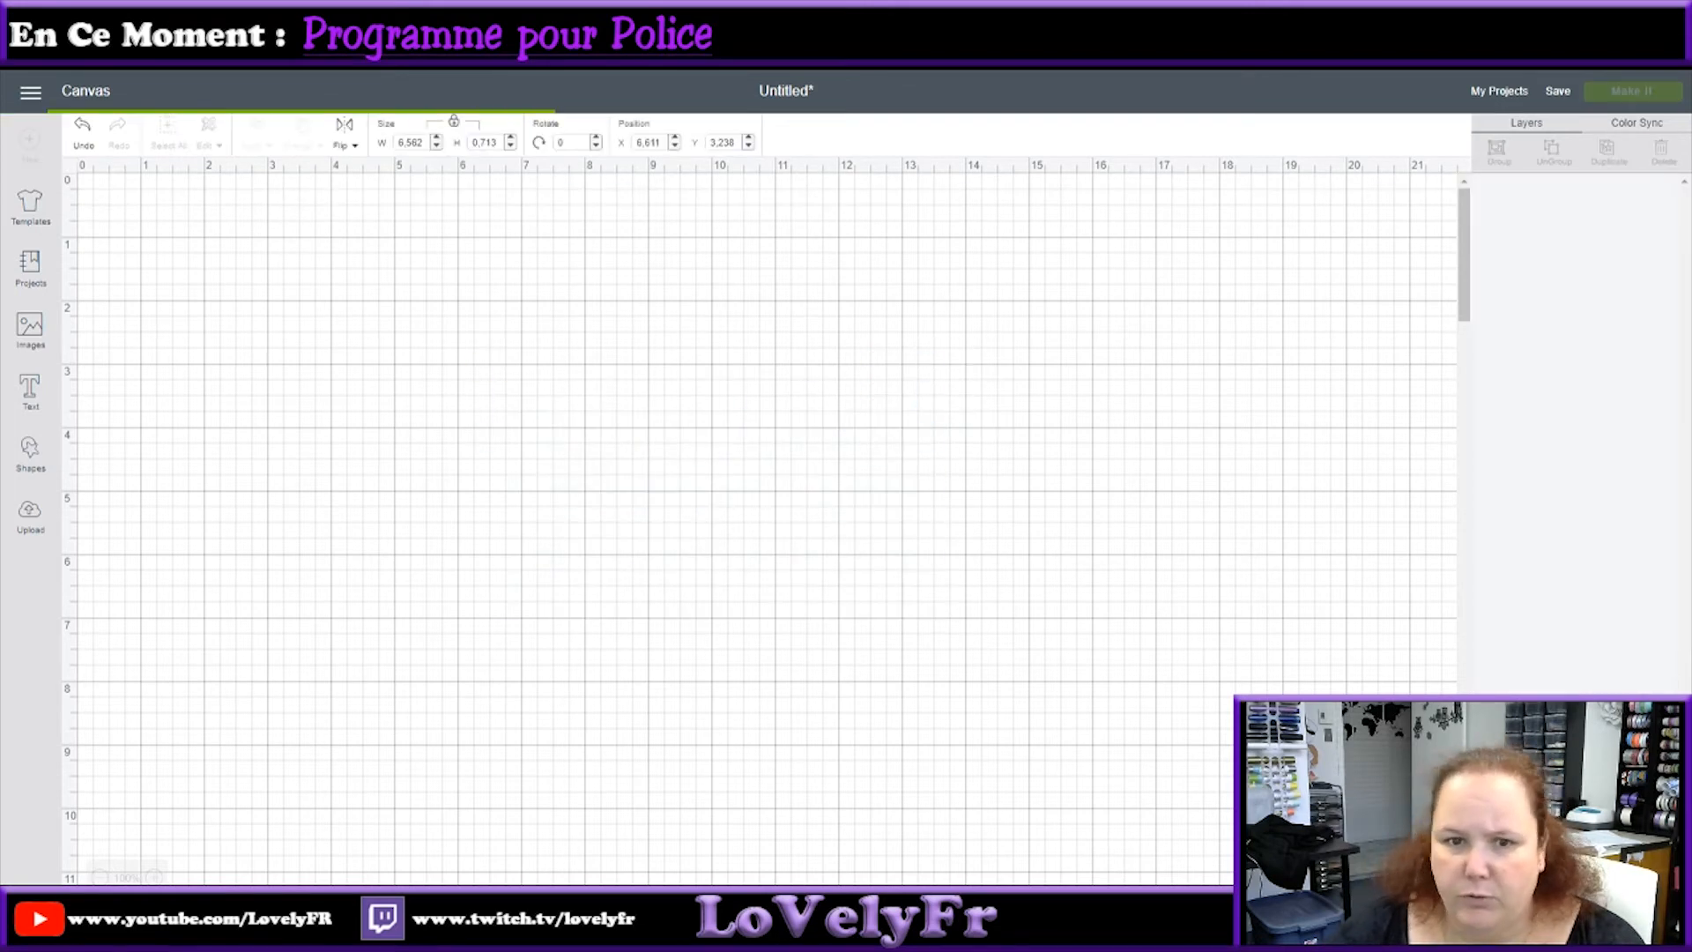
drag(792, 423, 737, 361)
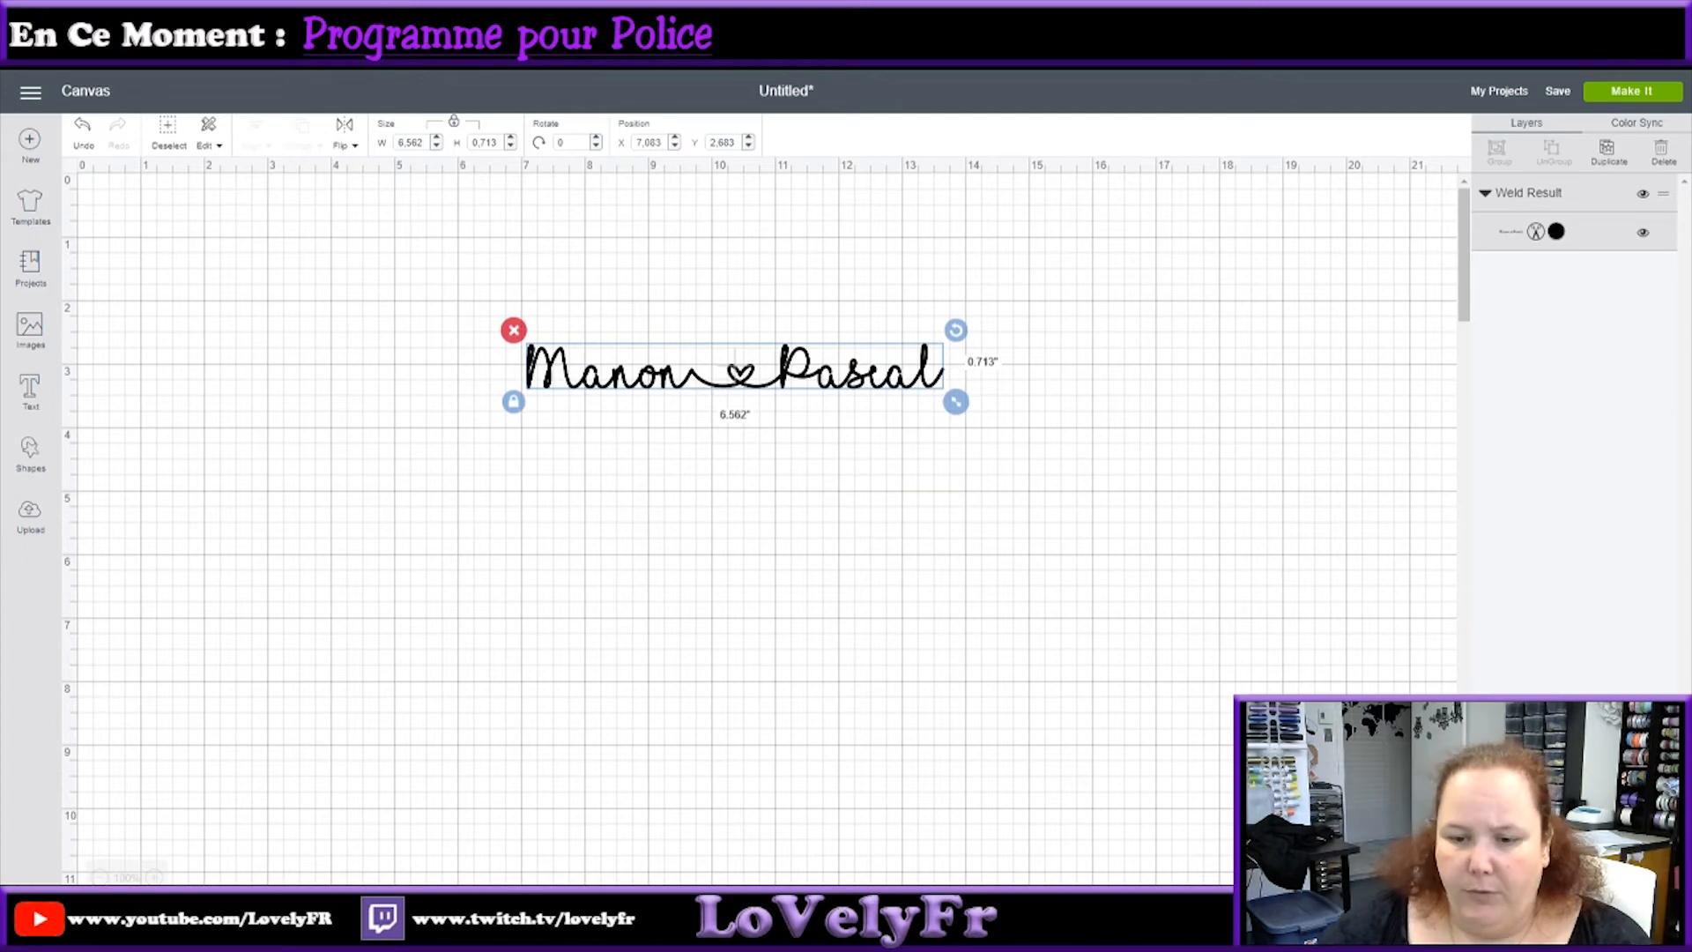
Step: Switch to MainType and replace the sample text with the first name and the beginning of the second, without connector characters
click(844, 912)
triple_click(834, 614)
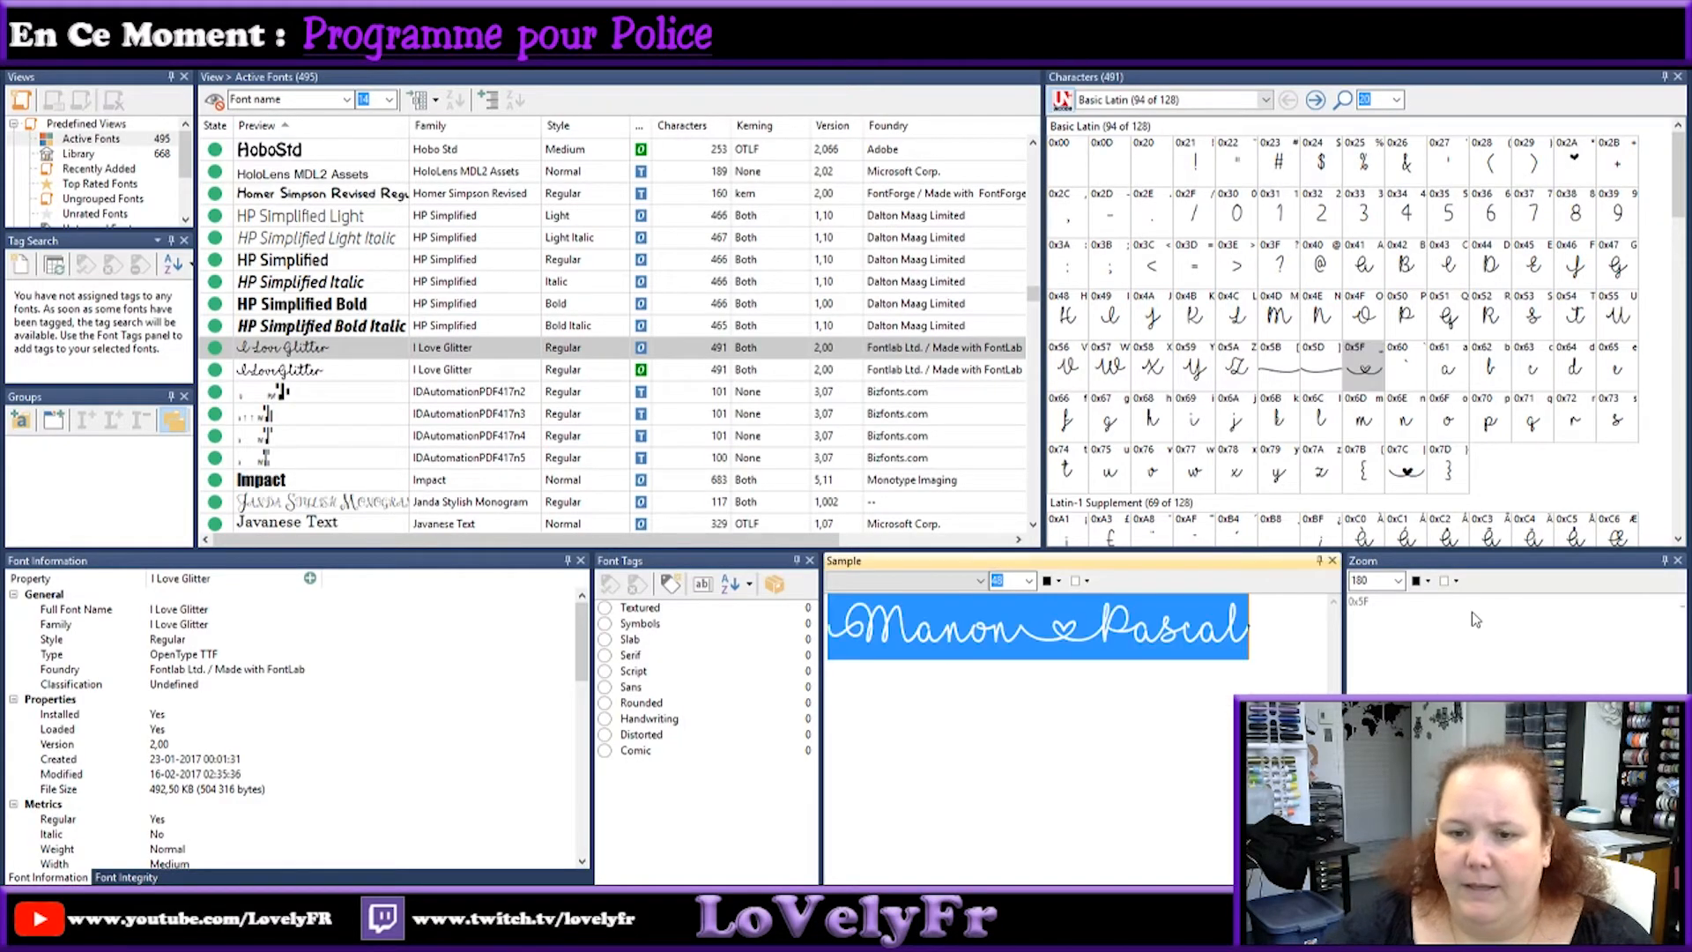
text(Manon pasl)
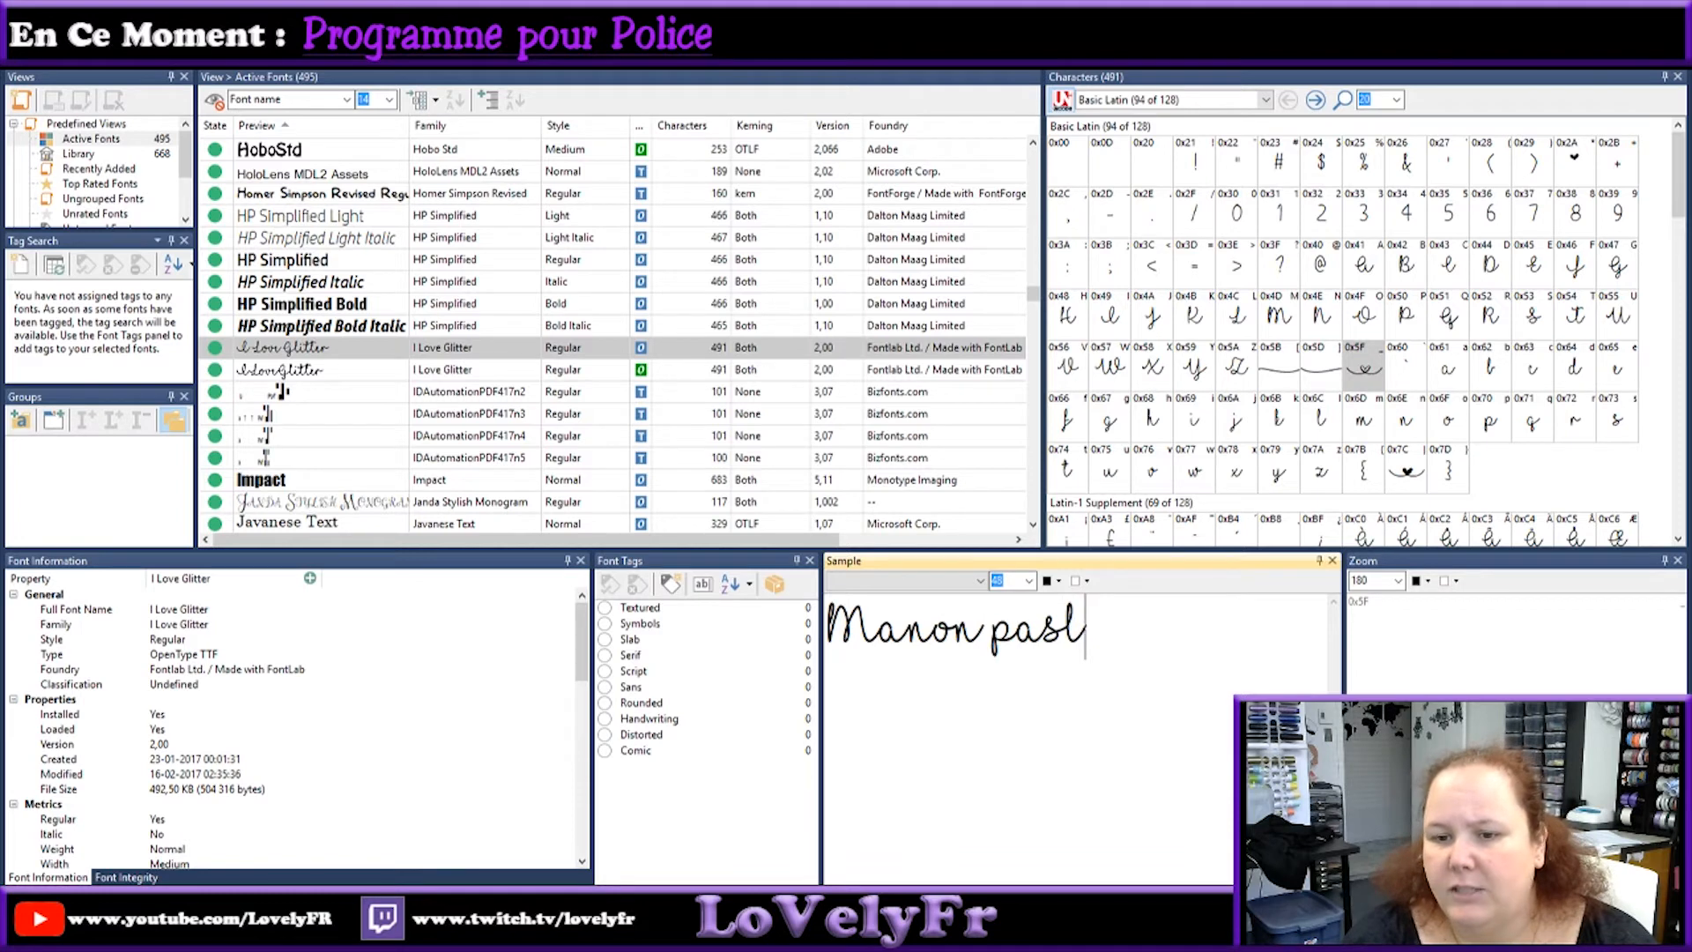
key(BackSpace)
text(d)
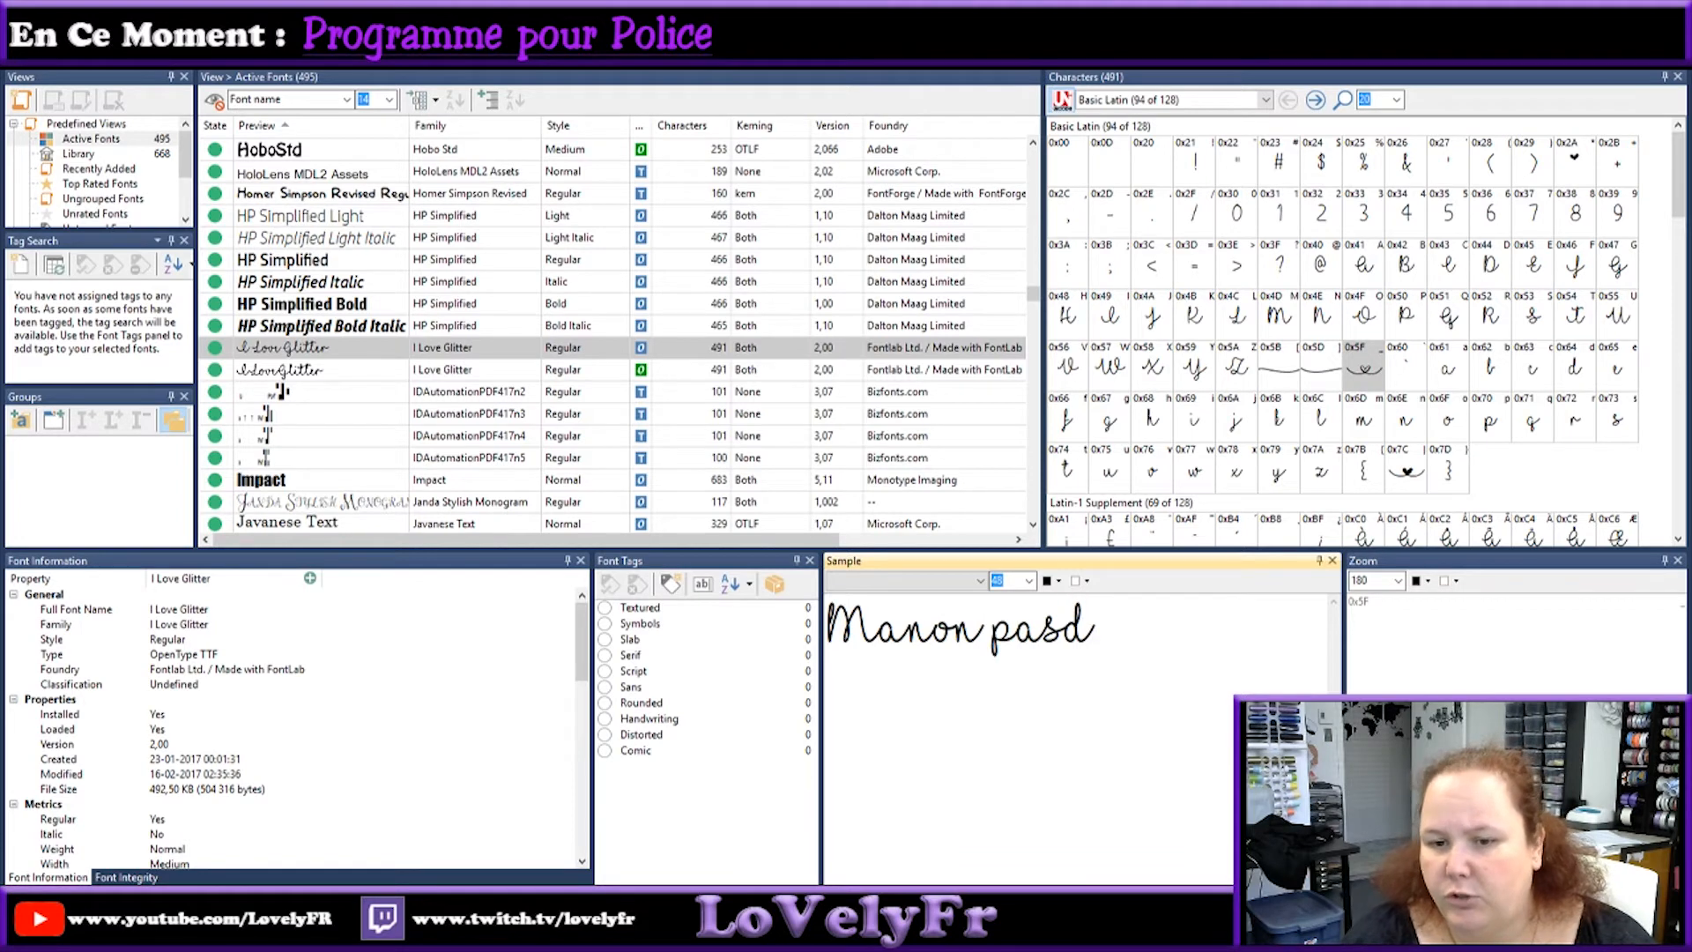
Step: Clear all the text from the font sample
key(BackSpace)
key(BackSpace)
key(BackSpace)
key(BackSpace)
key(BackSpace)
key(BackSpace)
key(BackSpace)
key(BackSpace)
key(BackSpace)
key(BackSpace)
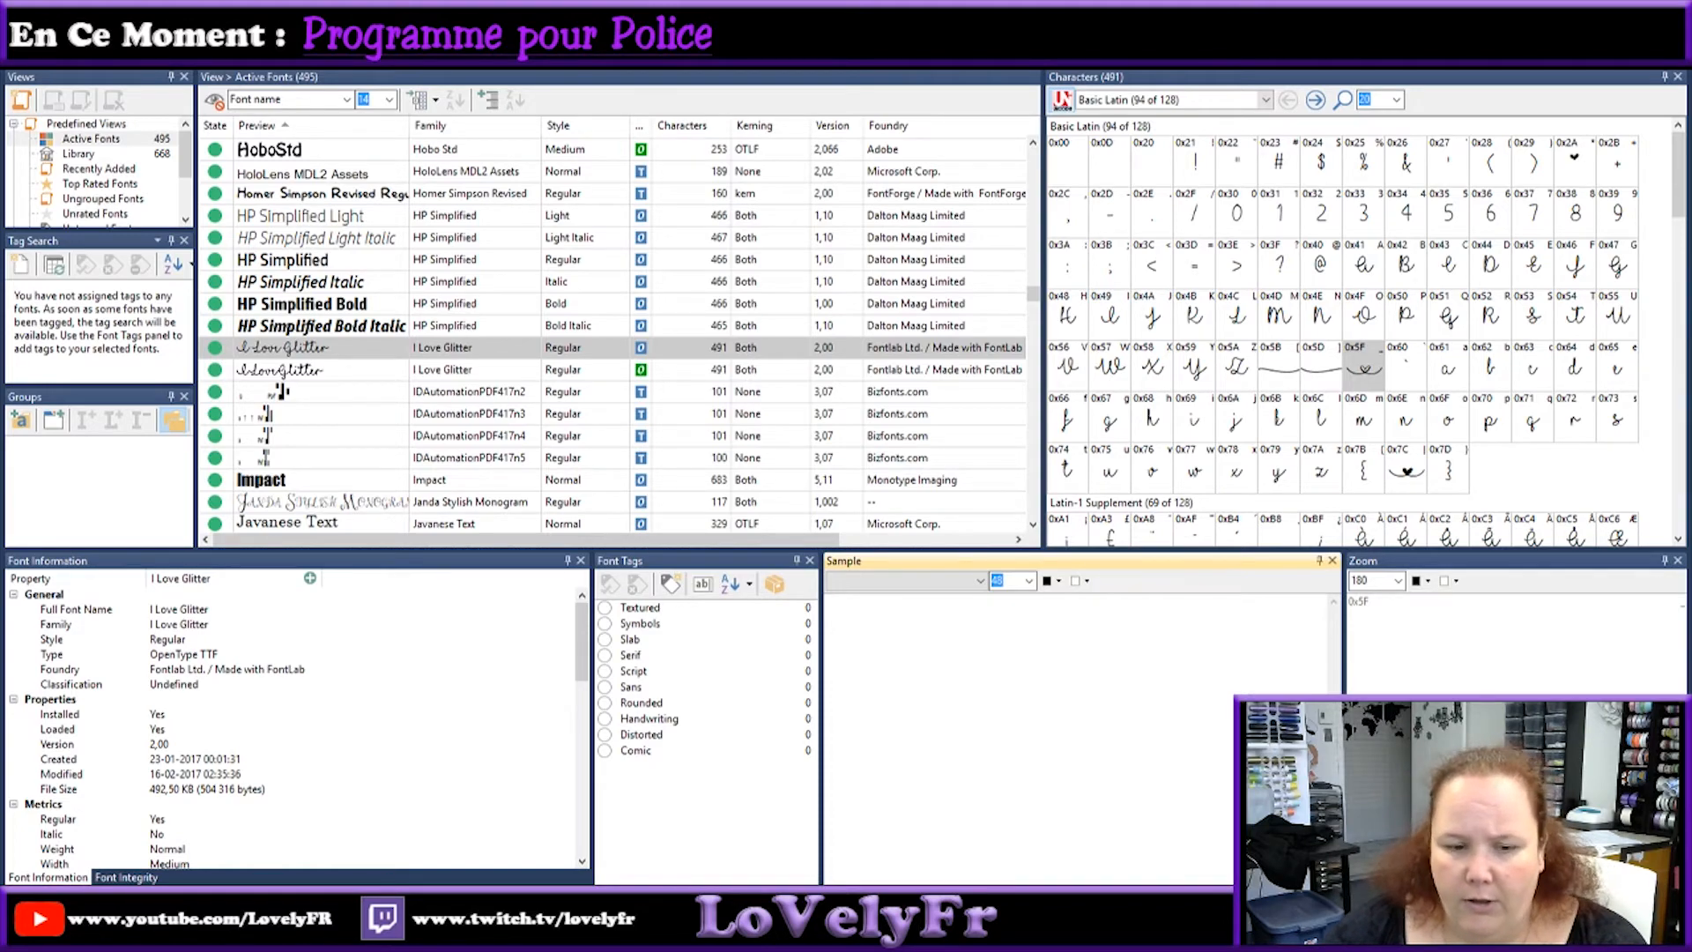
Step: Copy the triple outlined-heart connector, character 0xE030 in the Private Use Area, to the clipboard
scroll(1469, 361, down, 6)
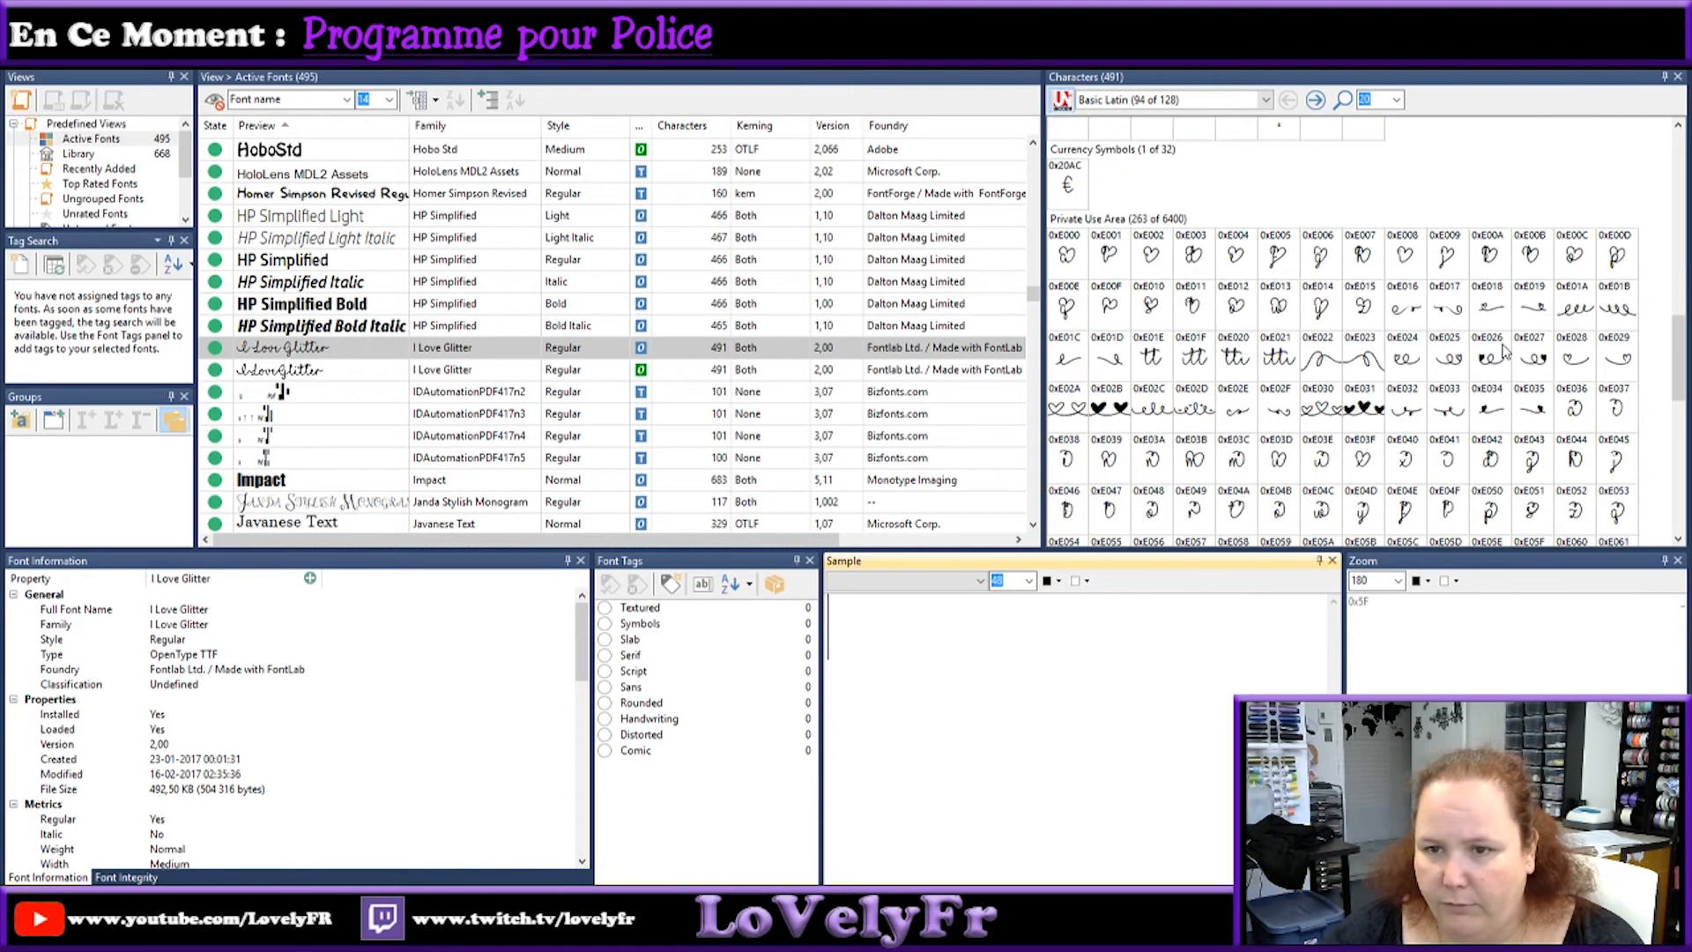
click(1316, 408)
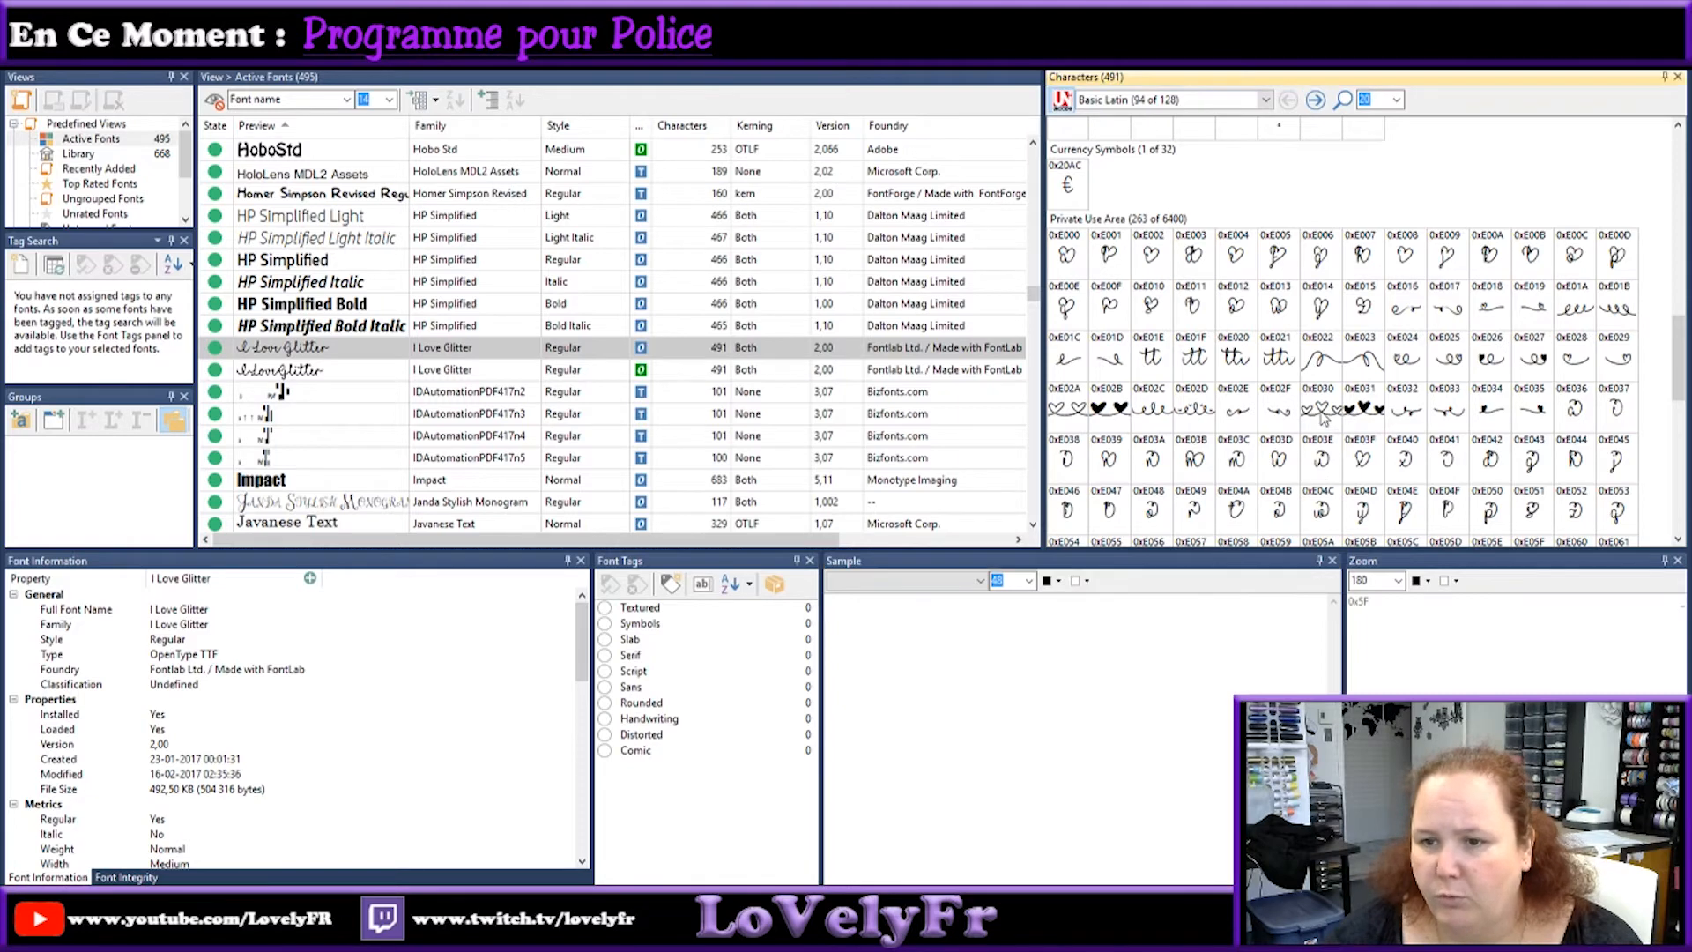
right_click(1328, 411)
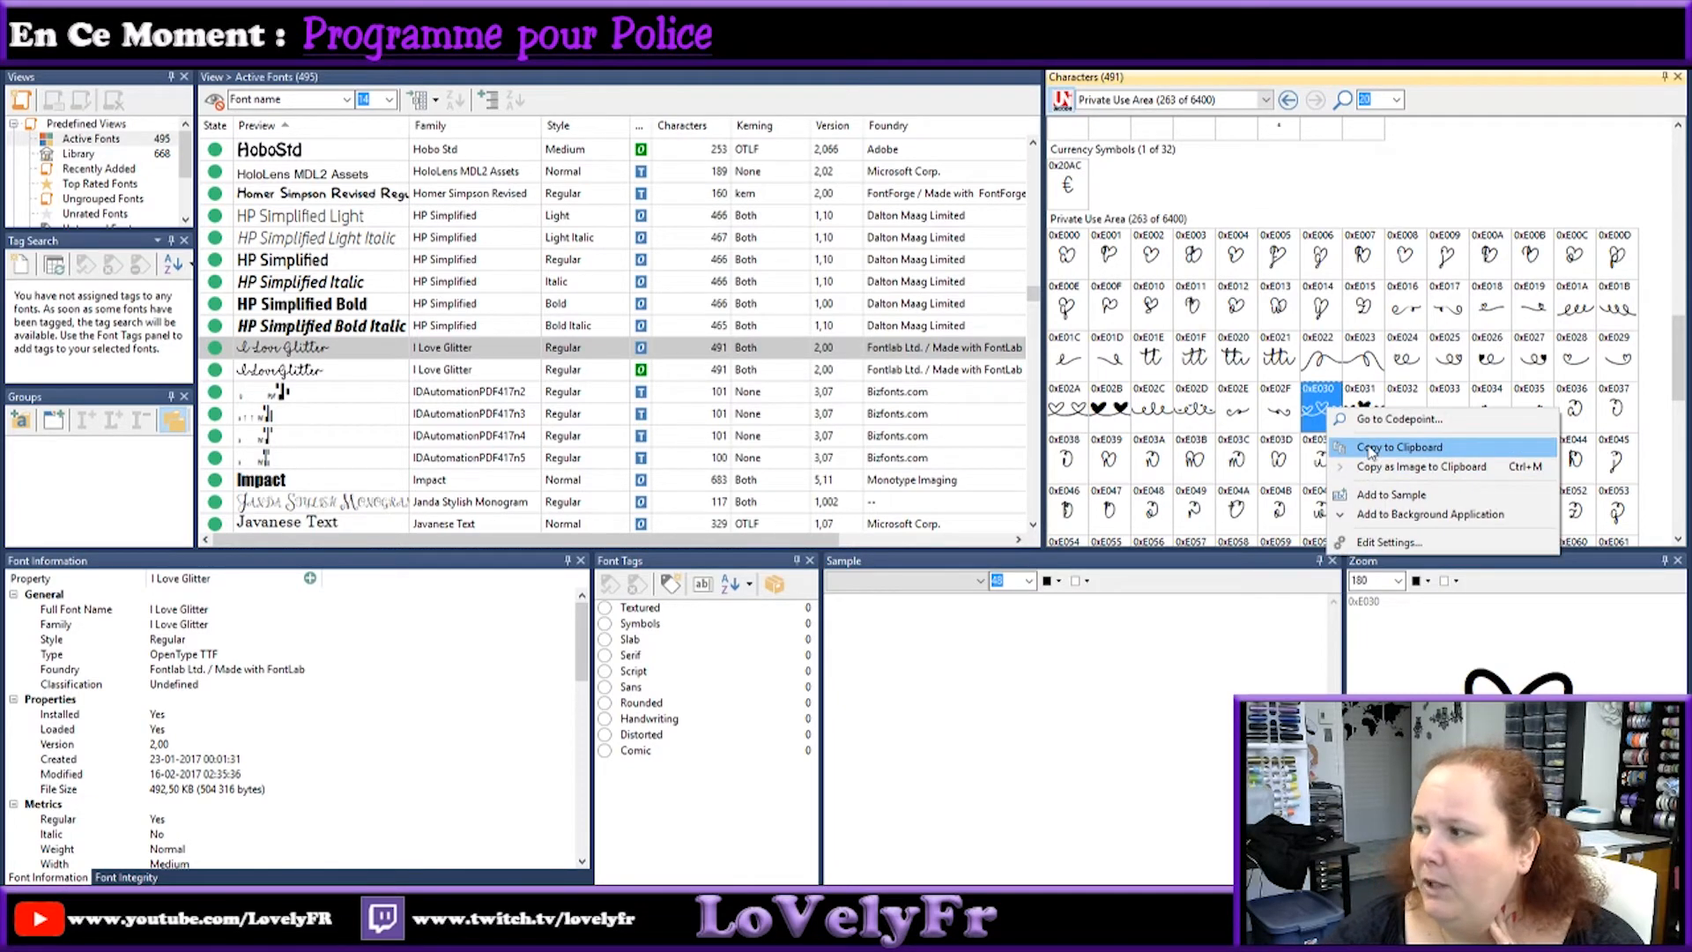
click(1369, 451)
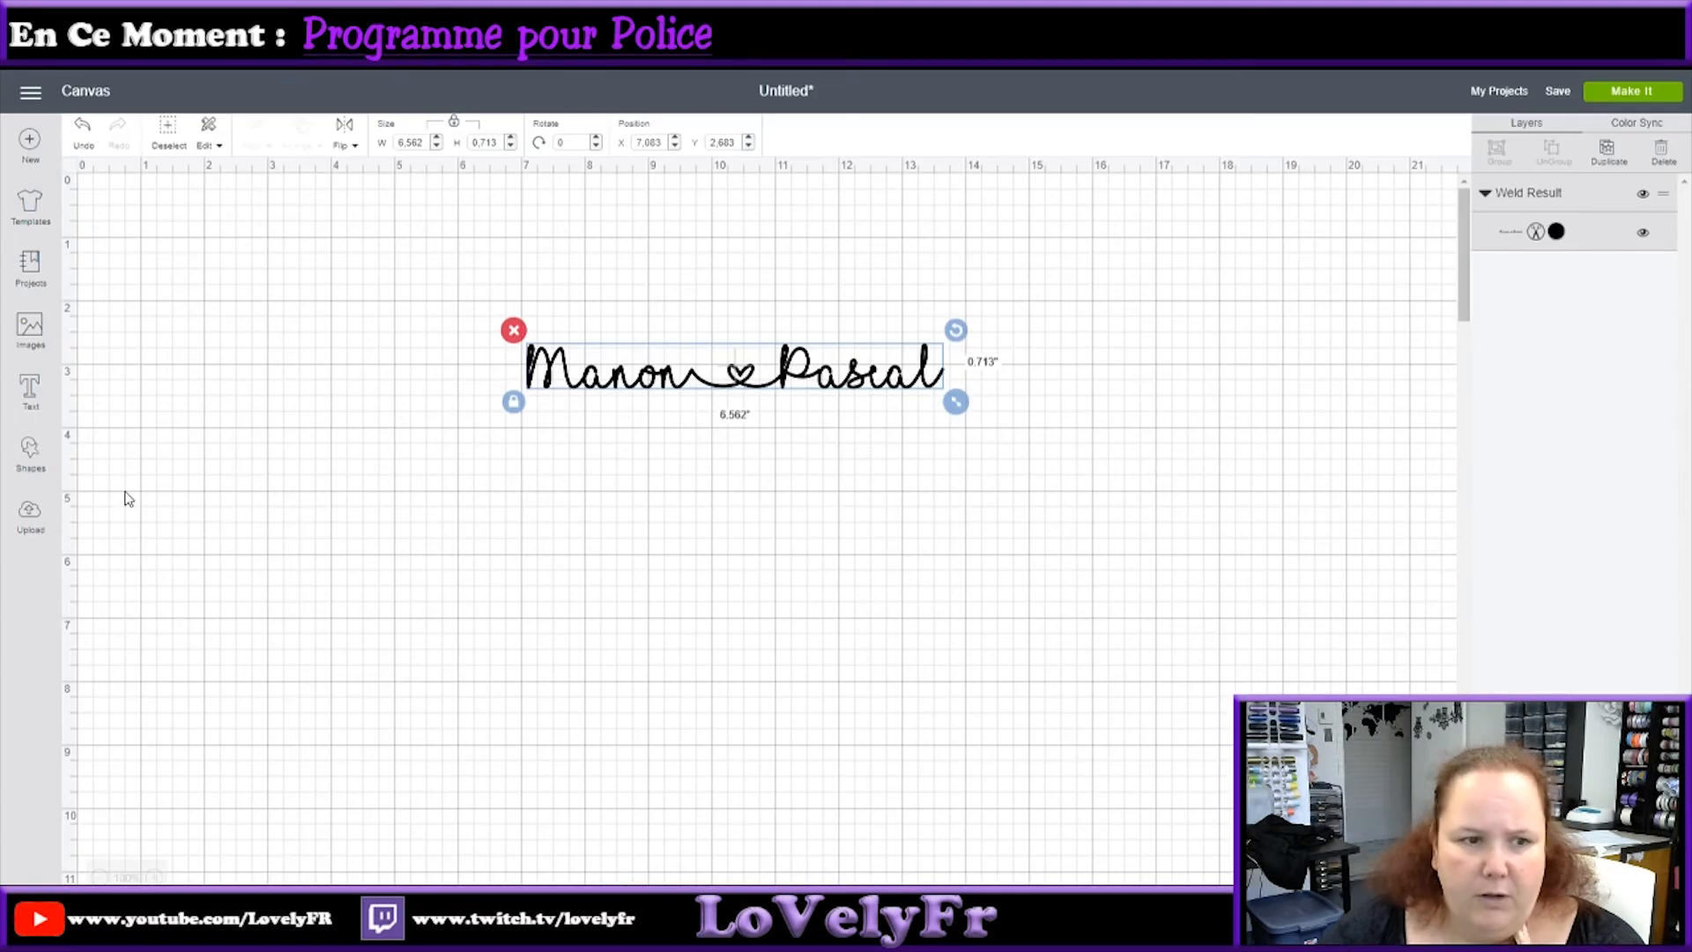
Step: Switch to Cricut Design Space, paste the copied character as new text, and place it below the welded names at X 8.903, Y 4.529
click(38, 390)
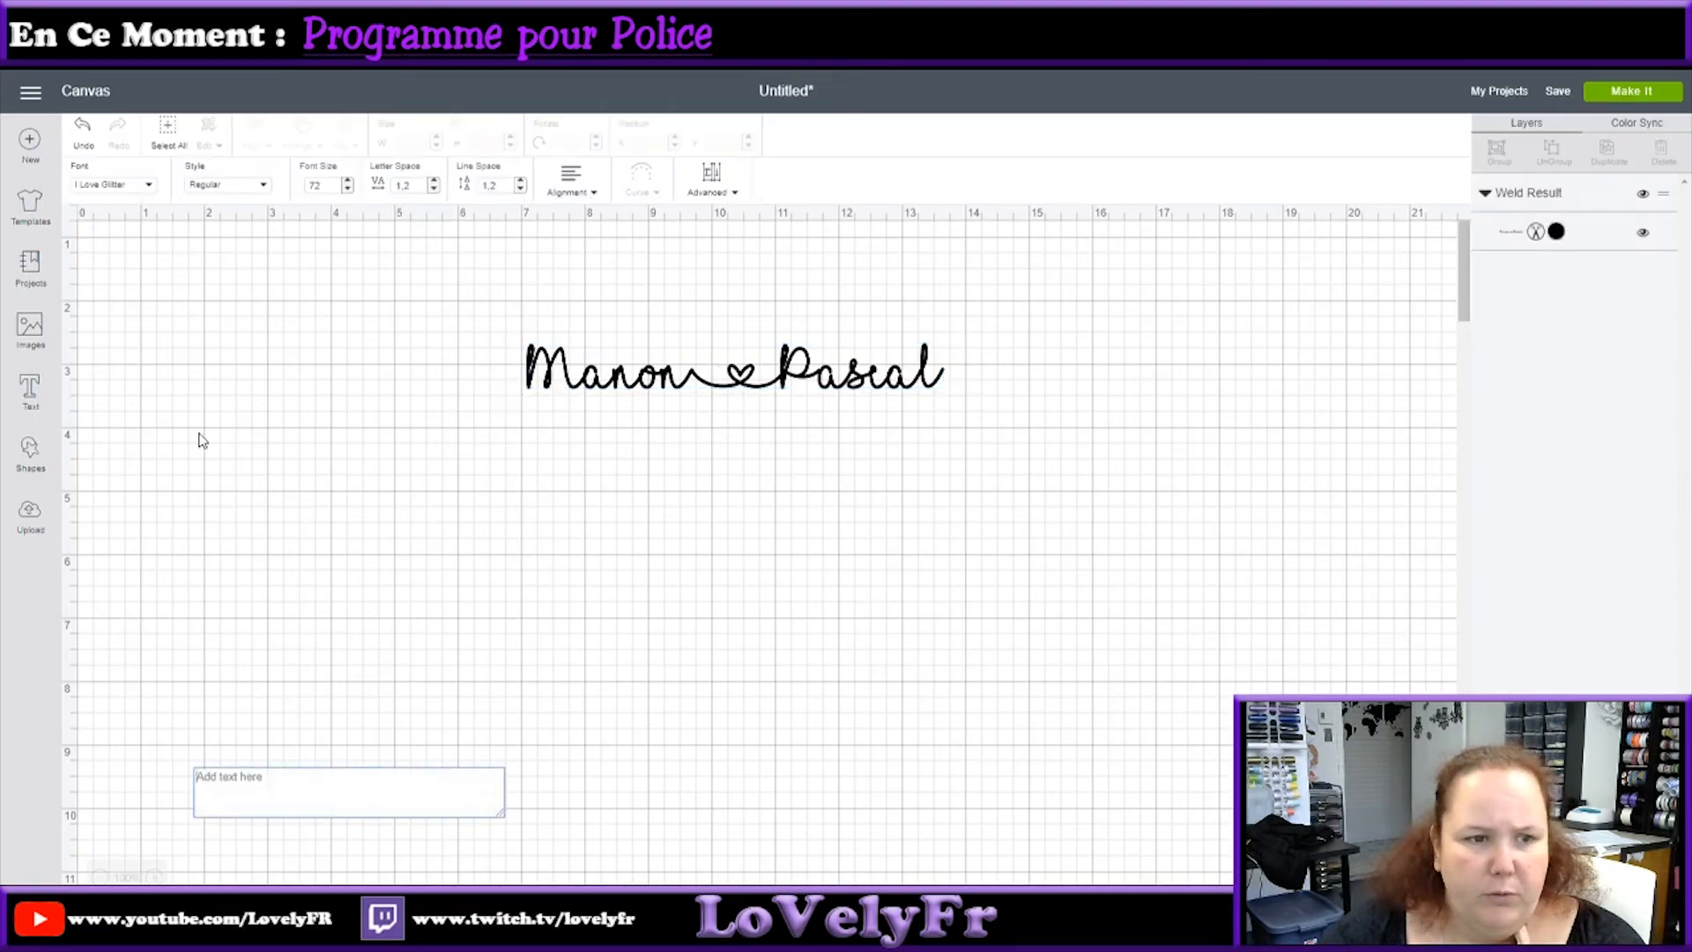
right_click(248, 796)
click(291, 606)
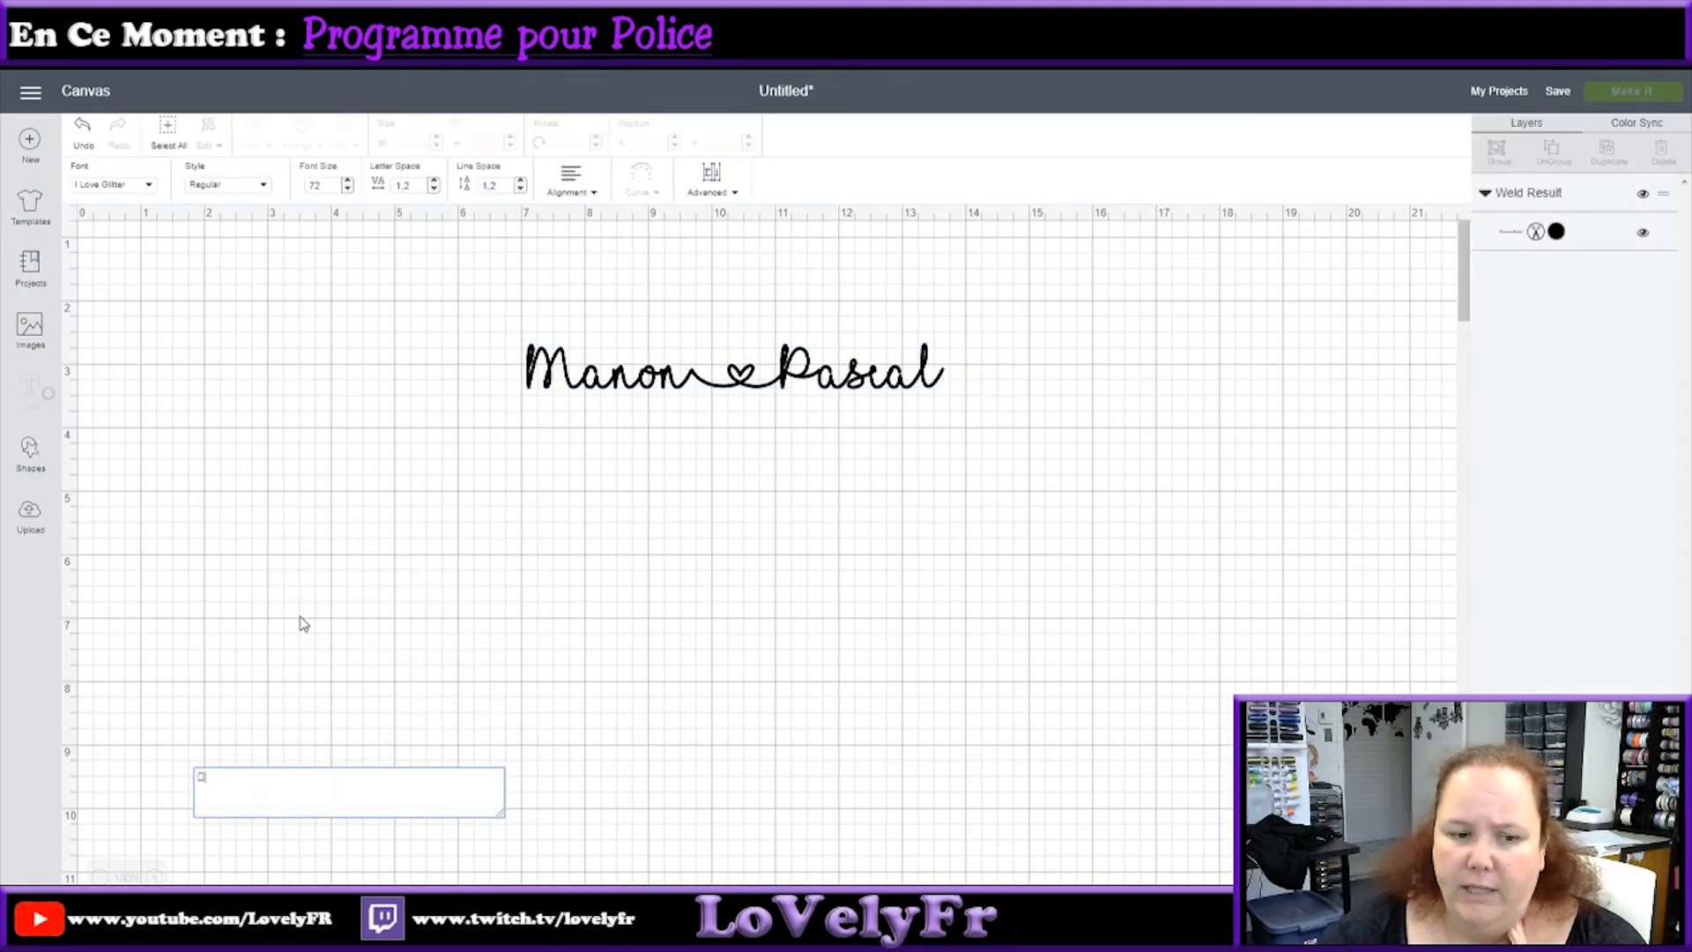
click(640, 548)
drag(370, 741, 726, 483)
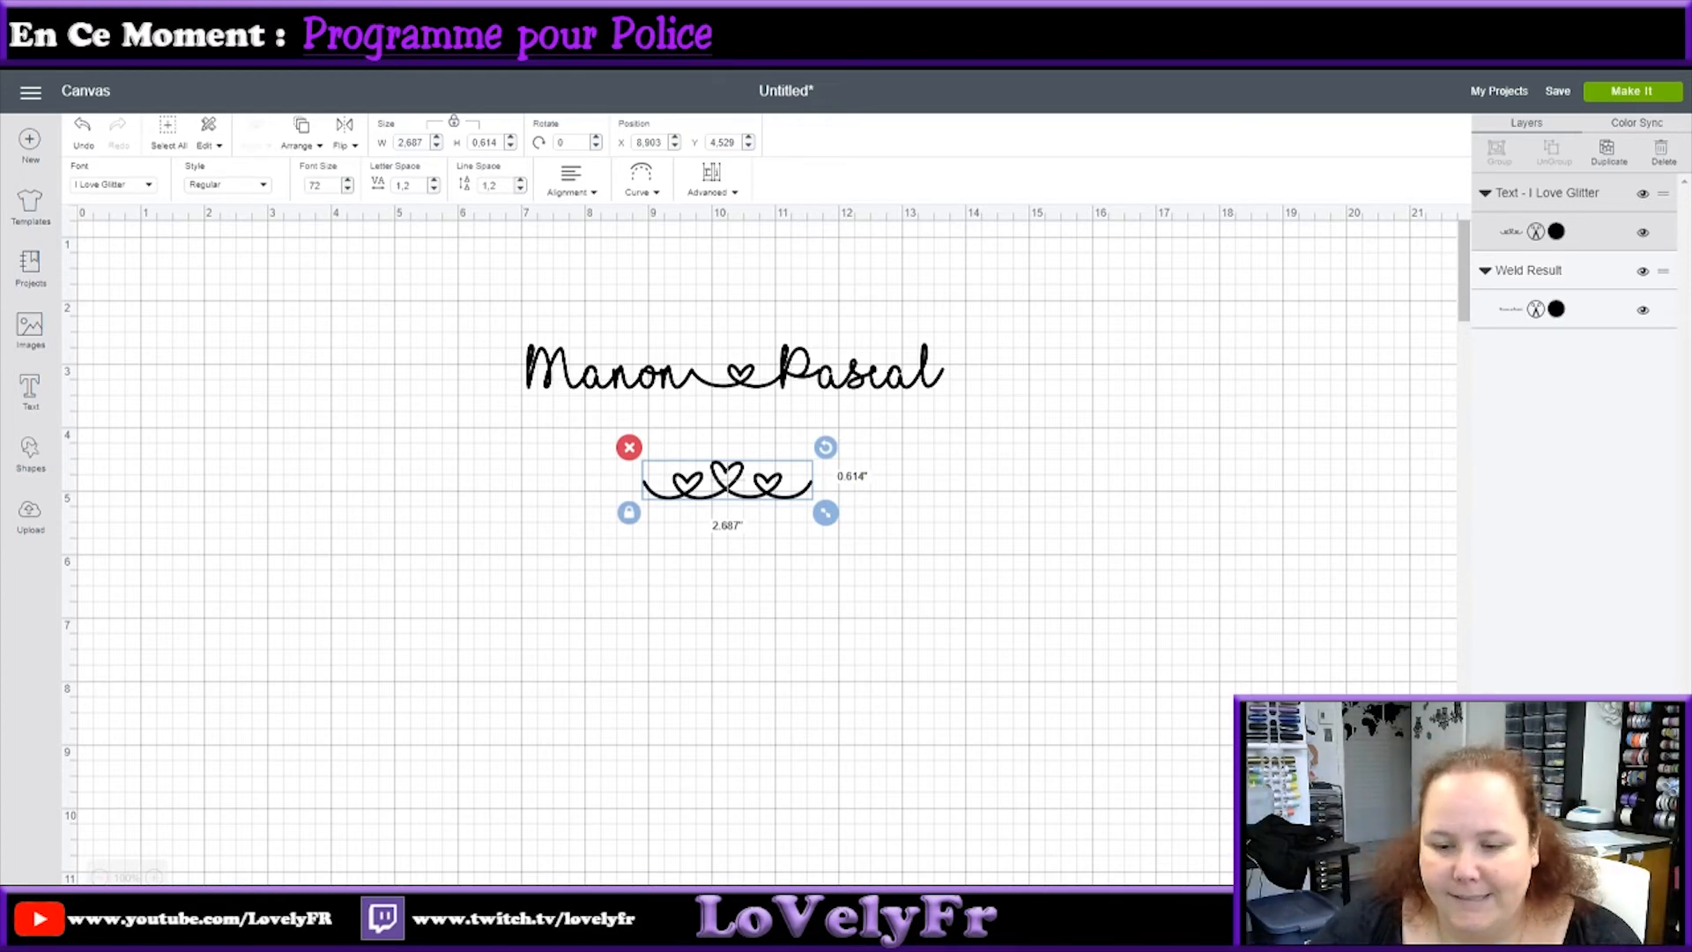
Step: Switch to FontLab Pad and bring up its list of installed fonts
key(alt+Tab)
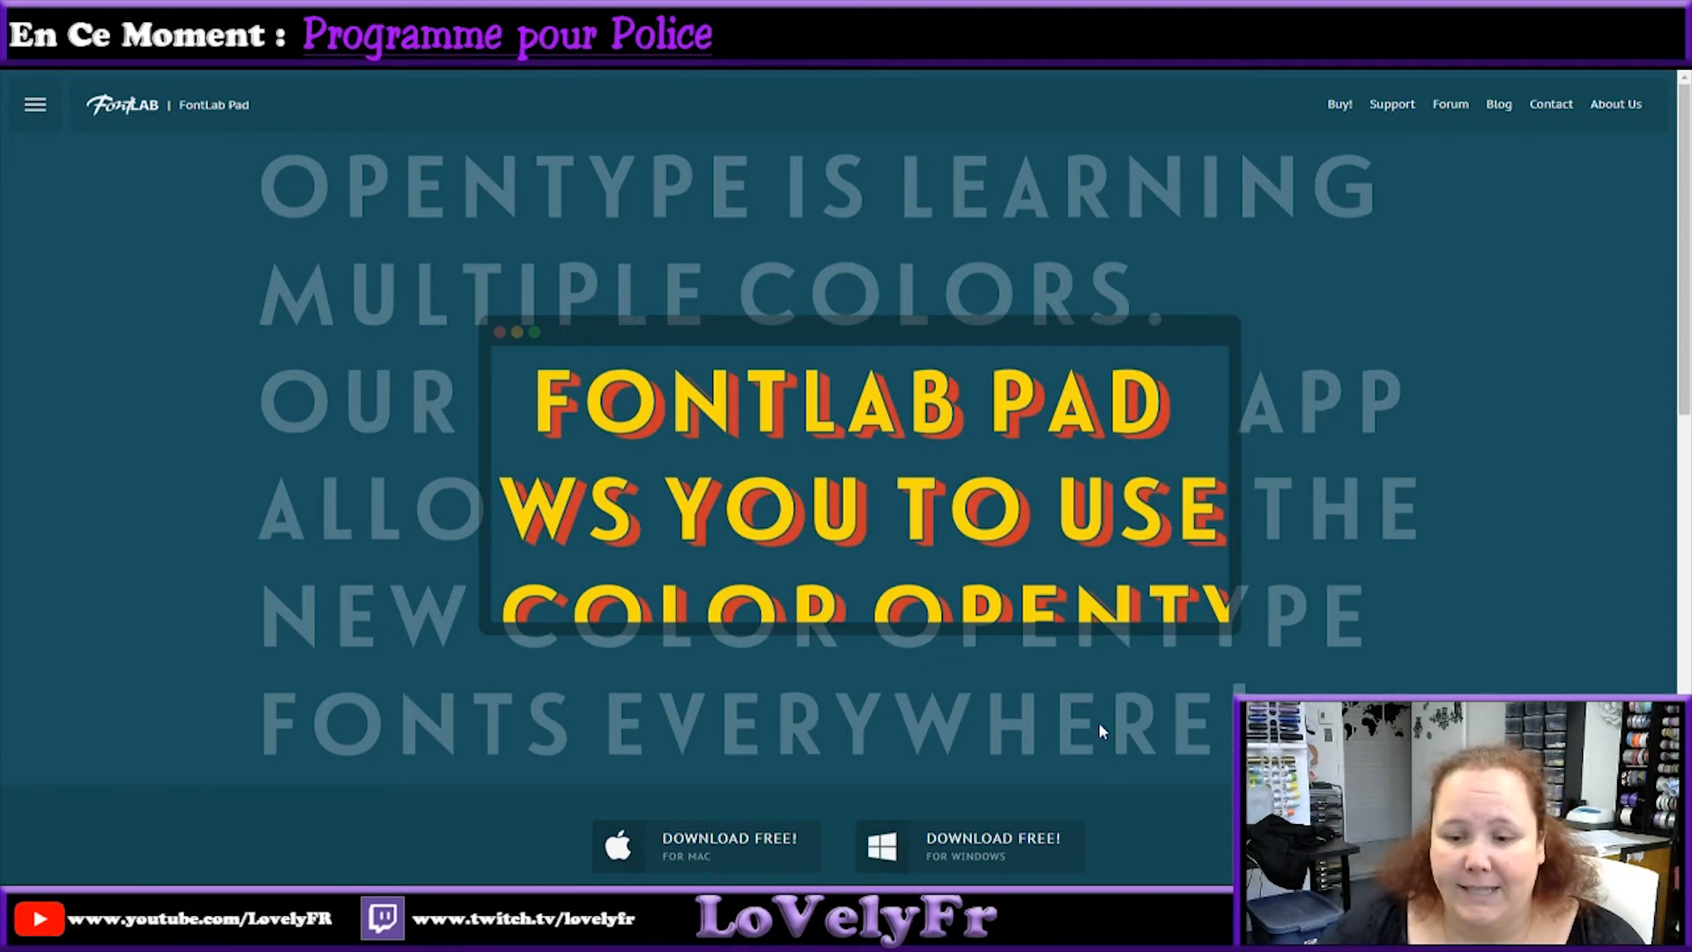
click(1089, 932)
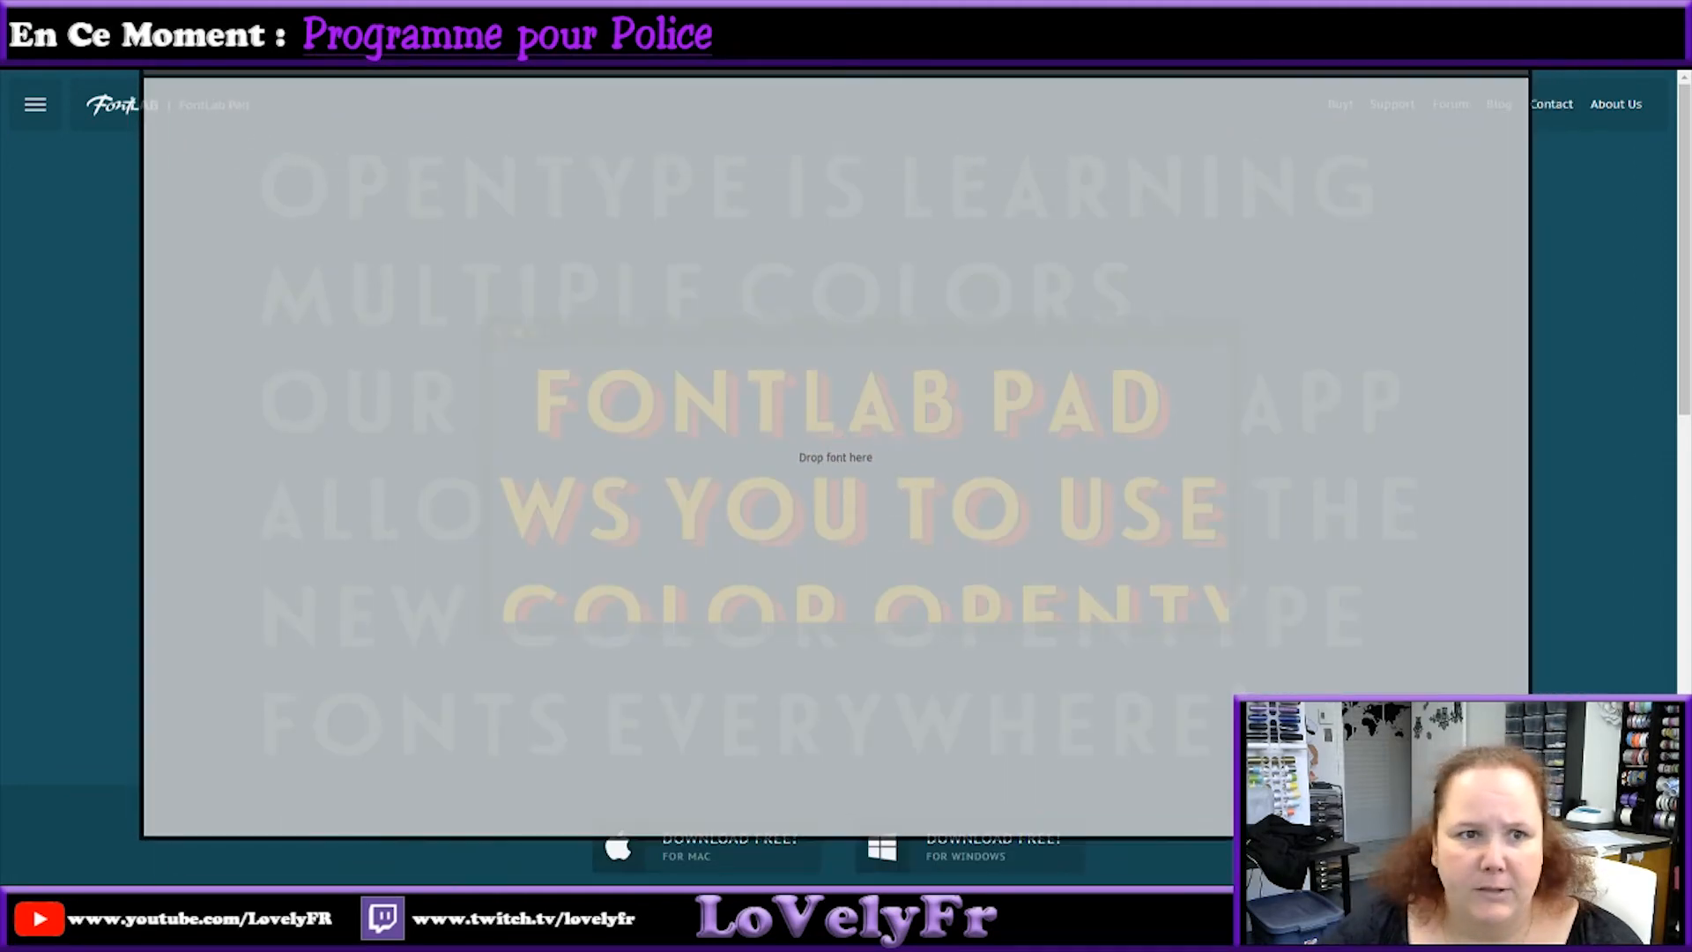
click(277, 33)
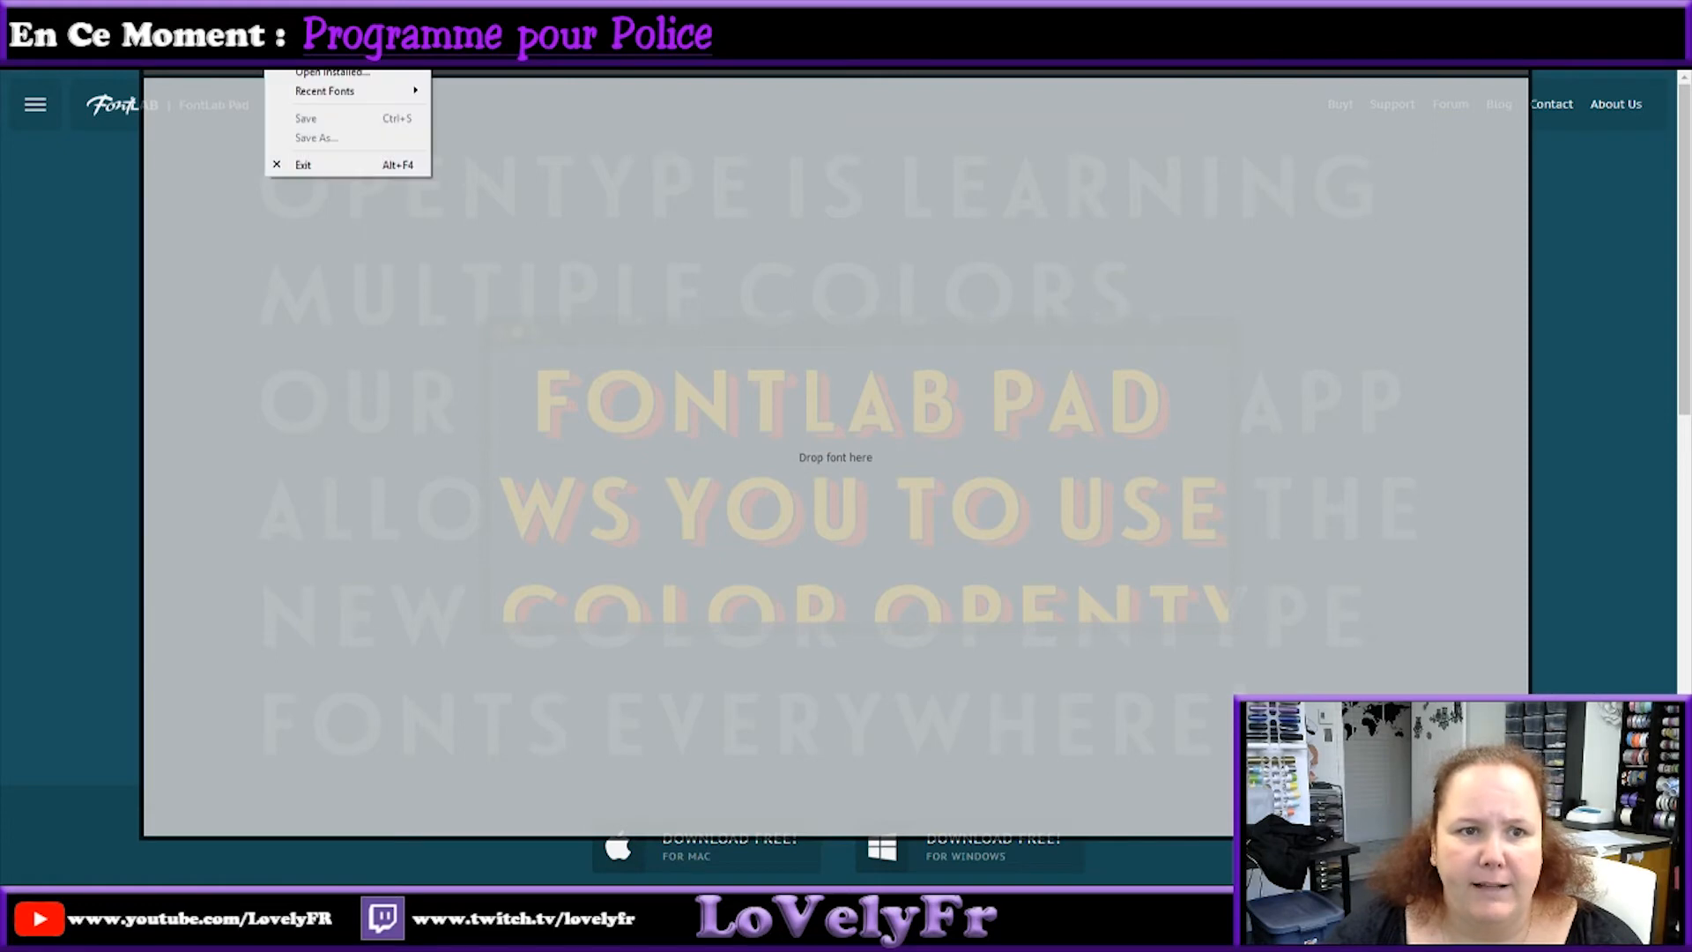
click(318, 76)
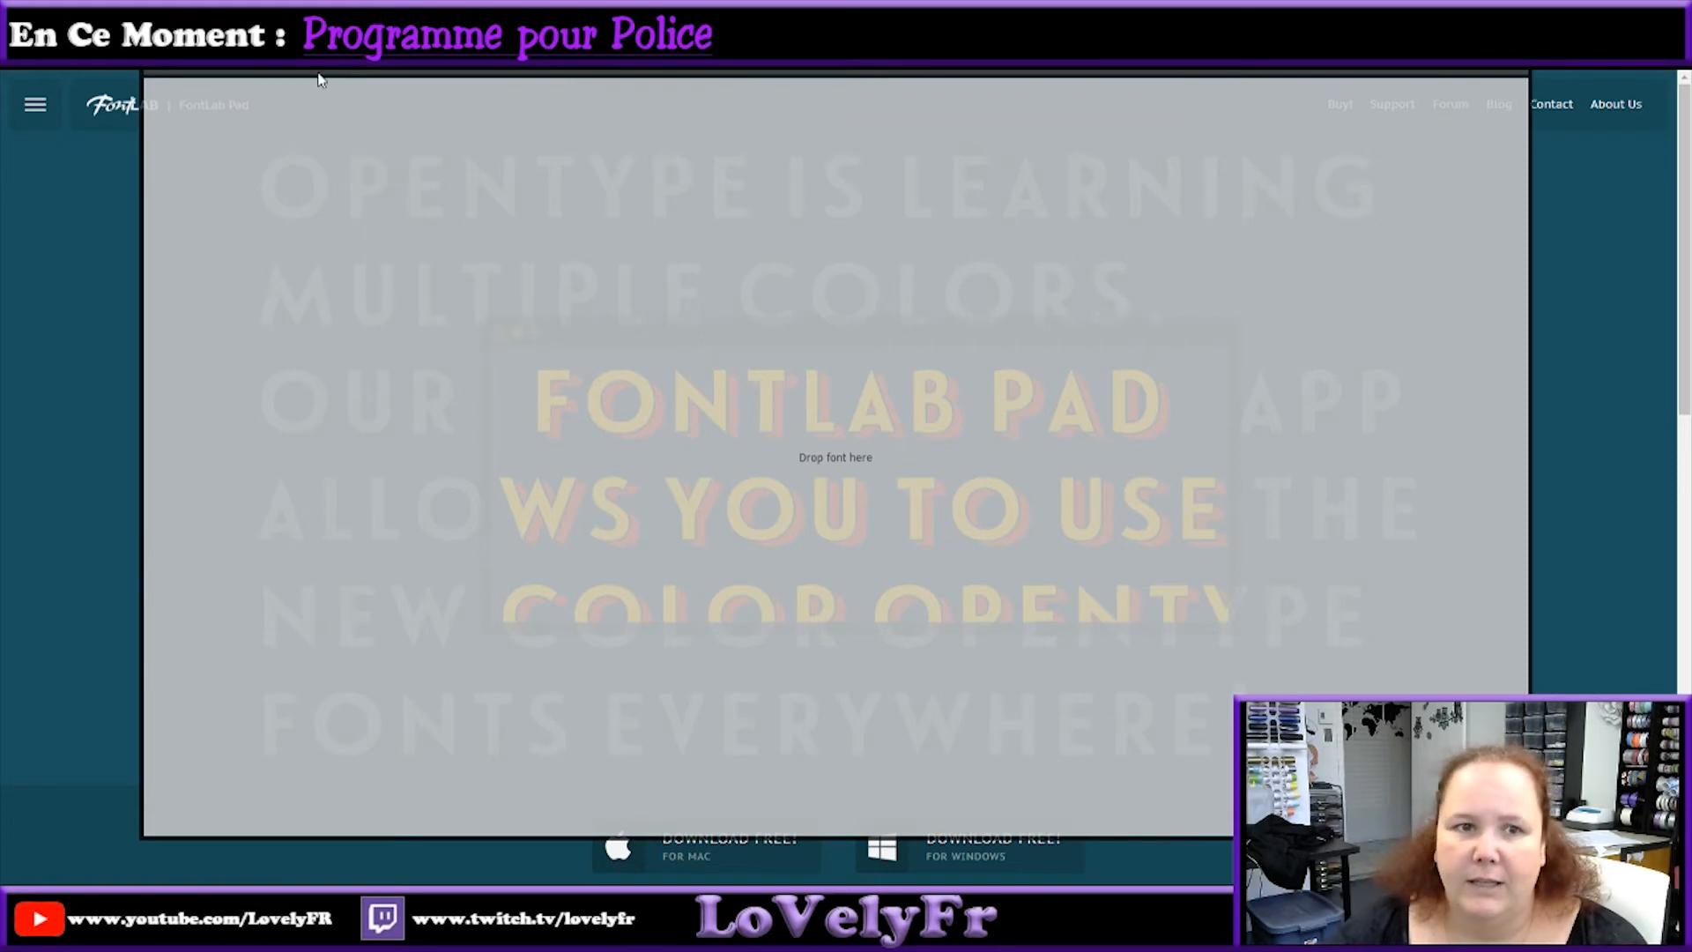
Step: Filter the installed fonts by "I love" and open the first I Love Glitter Regular font
scroll(890, 359, down, 10)
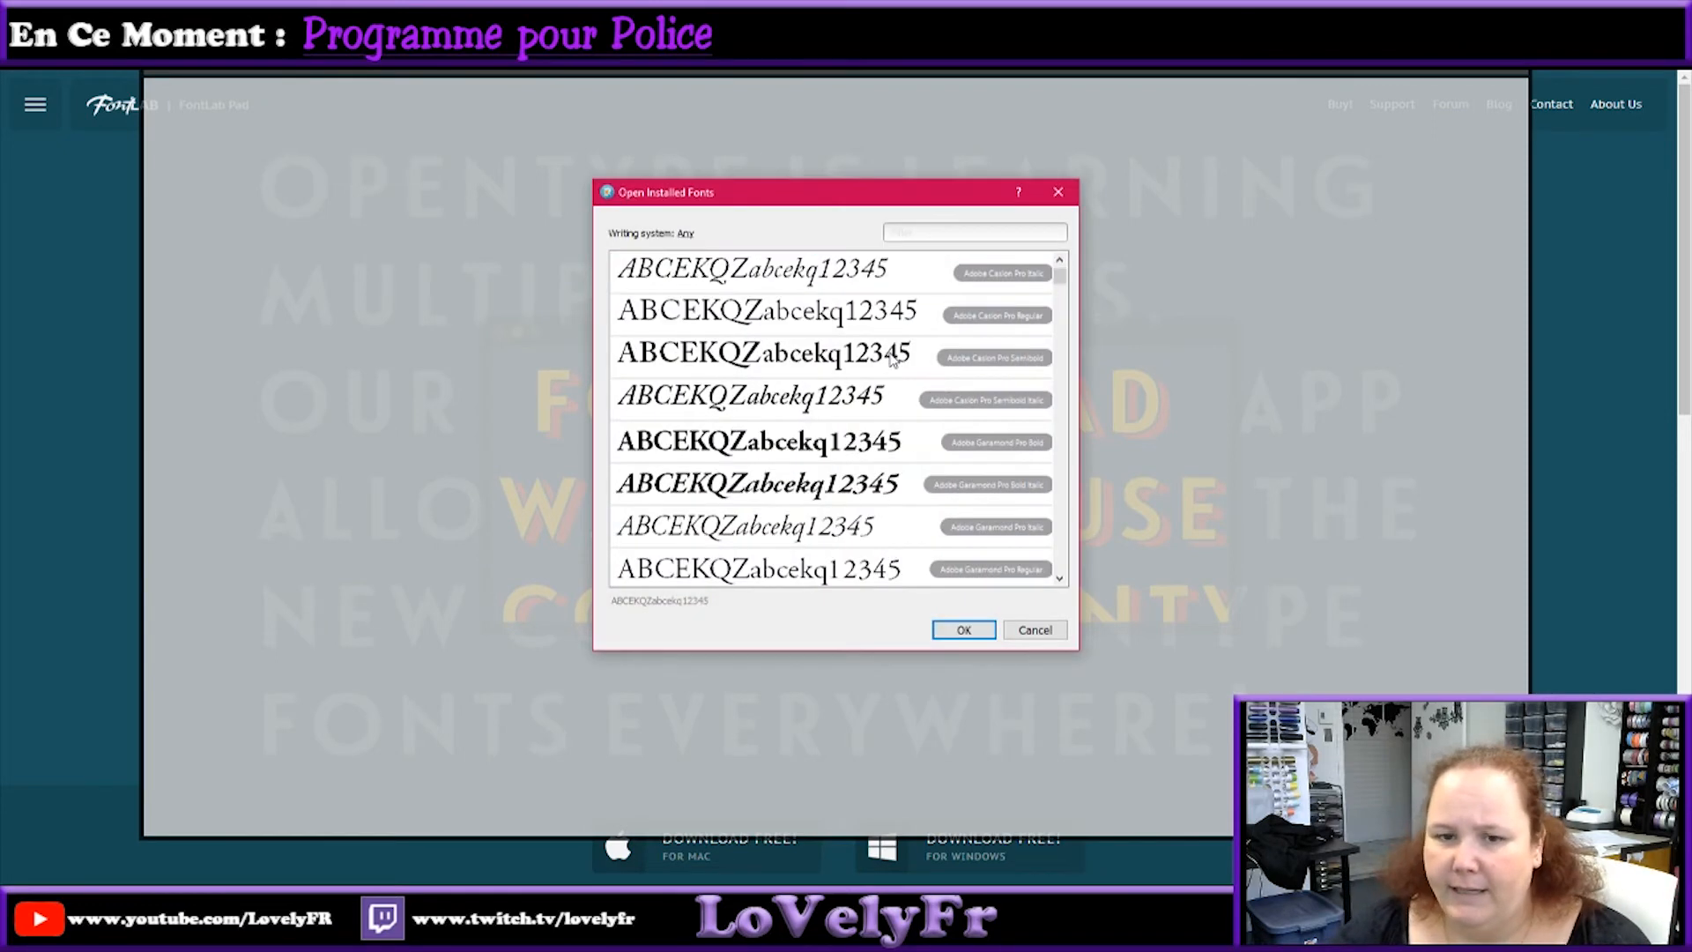
scroll(890, 359, down, 3)
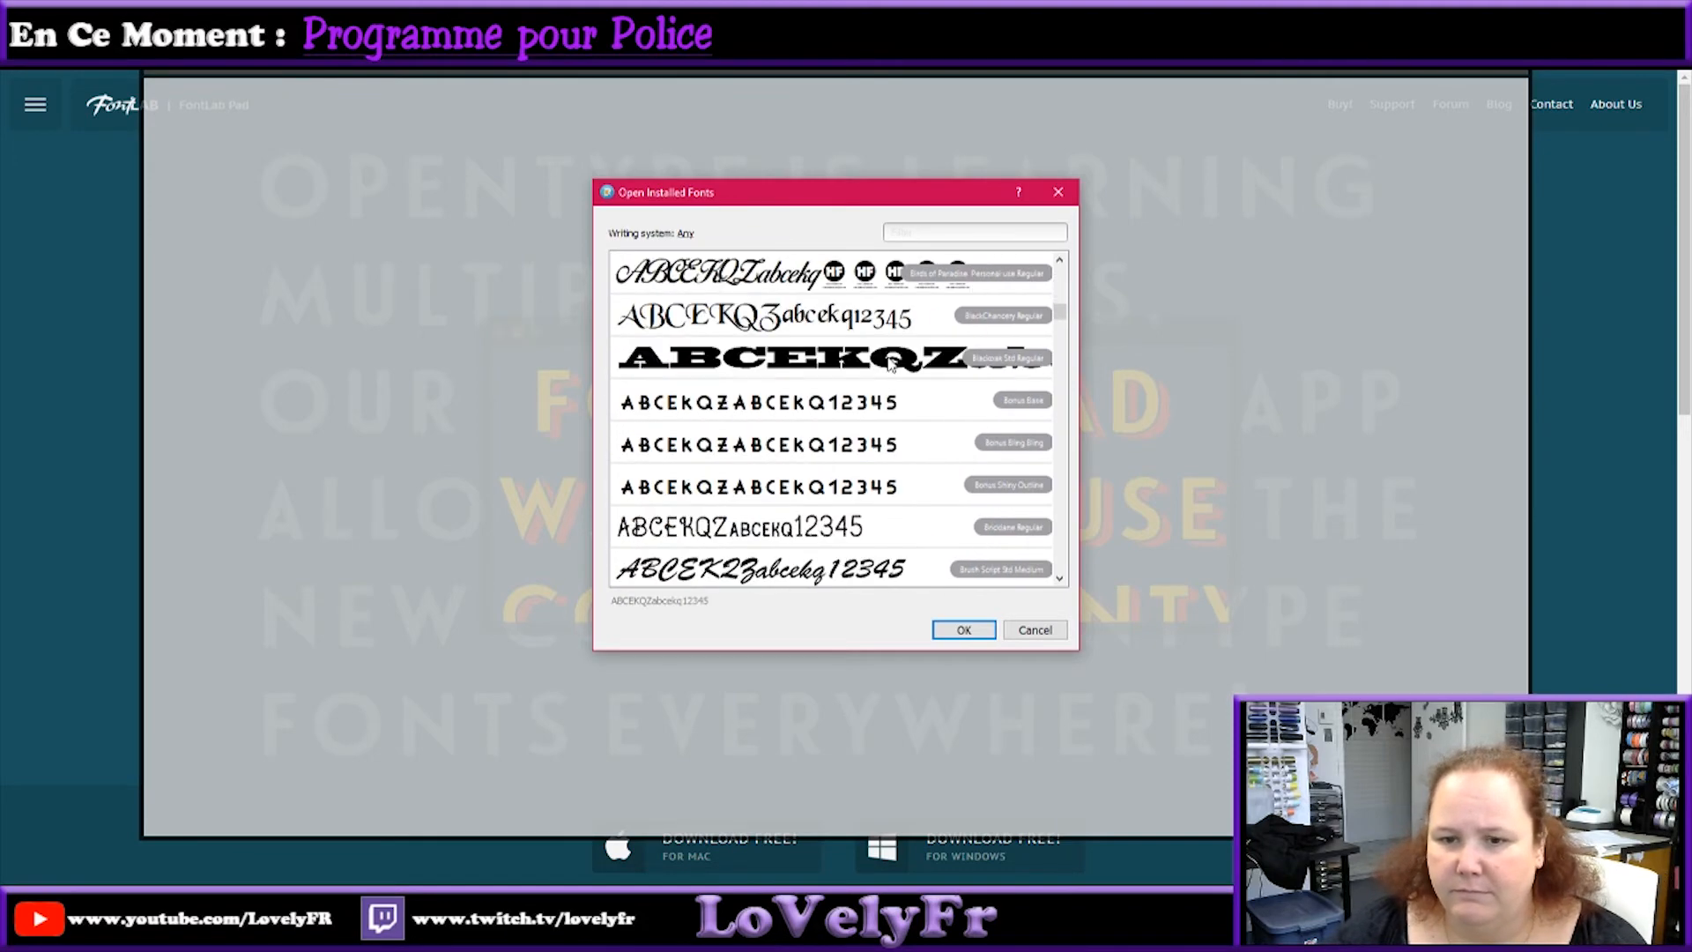
scroll(892, 467, down, 15)
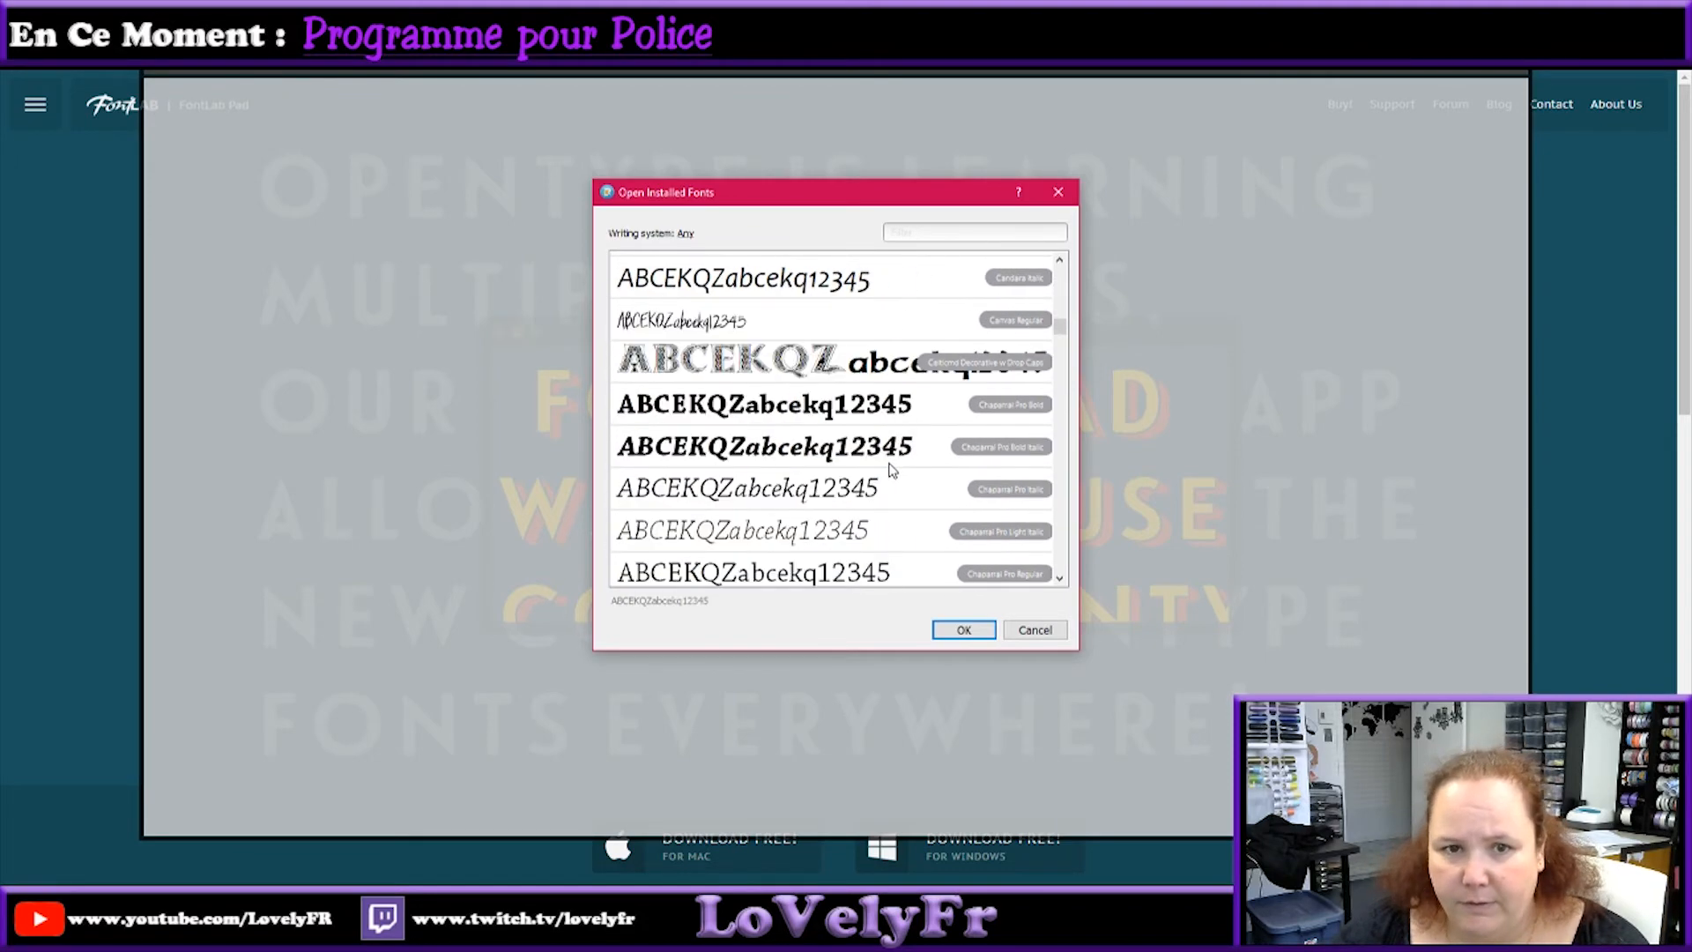
scroll(892, 467, down, 8)
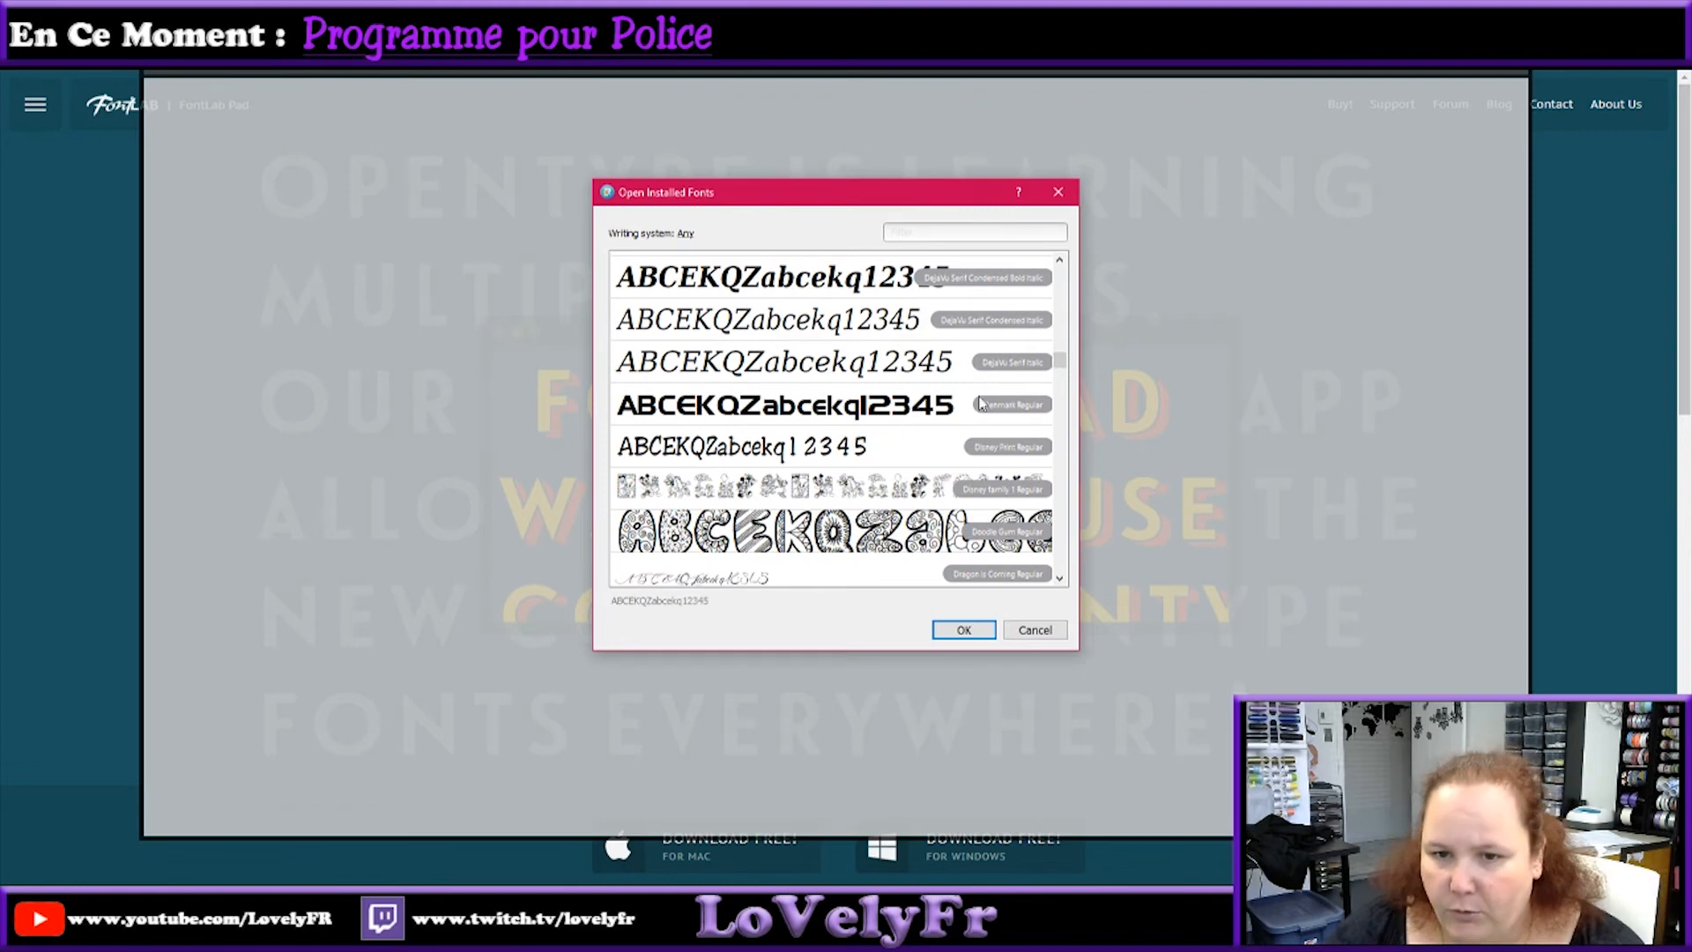
click(949, 235)
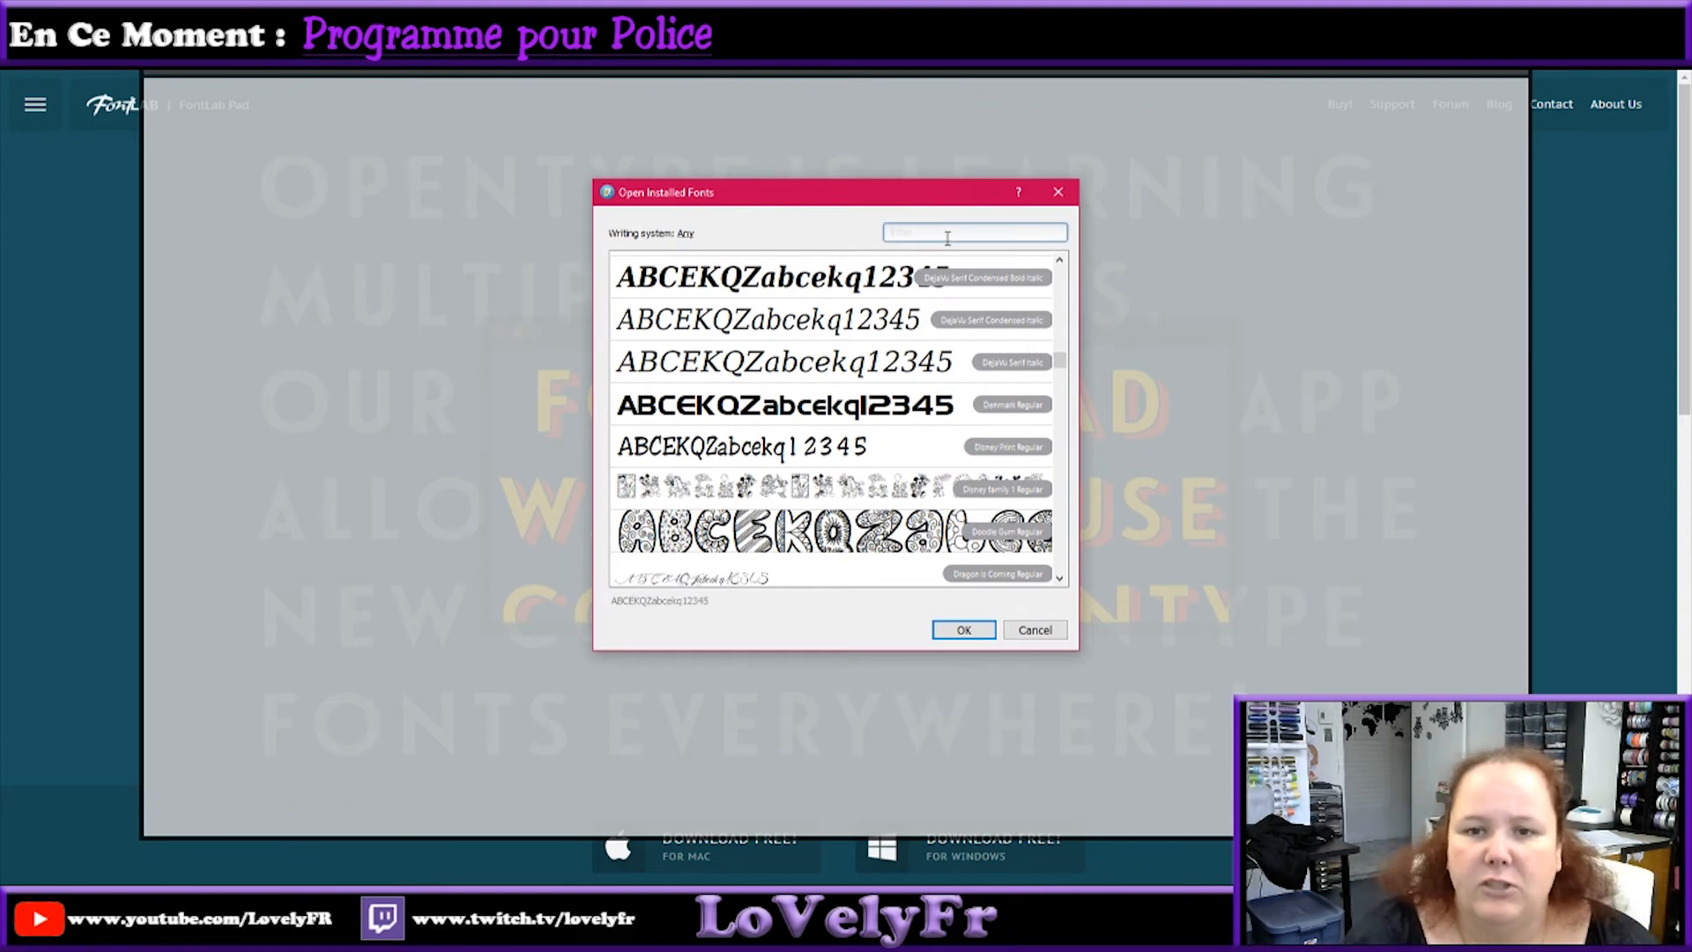
text(I love)
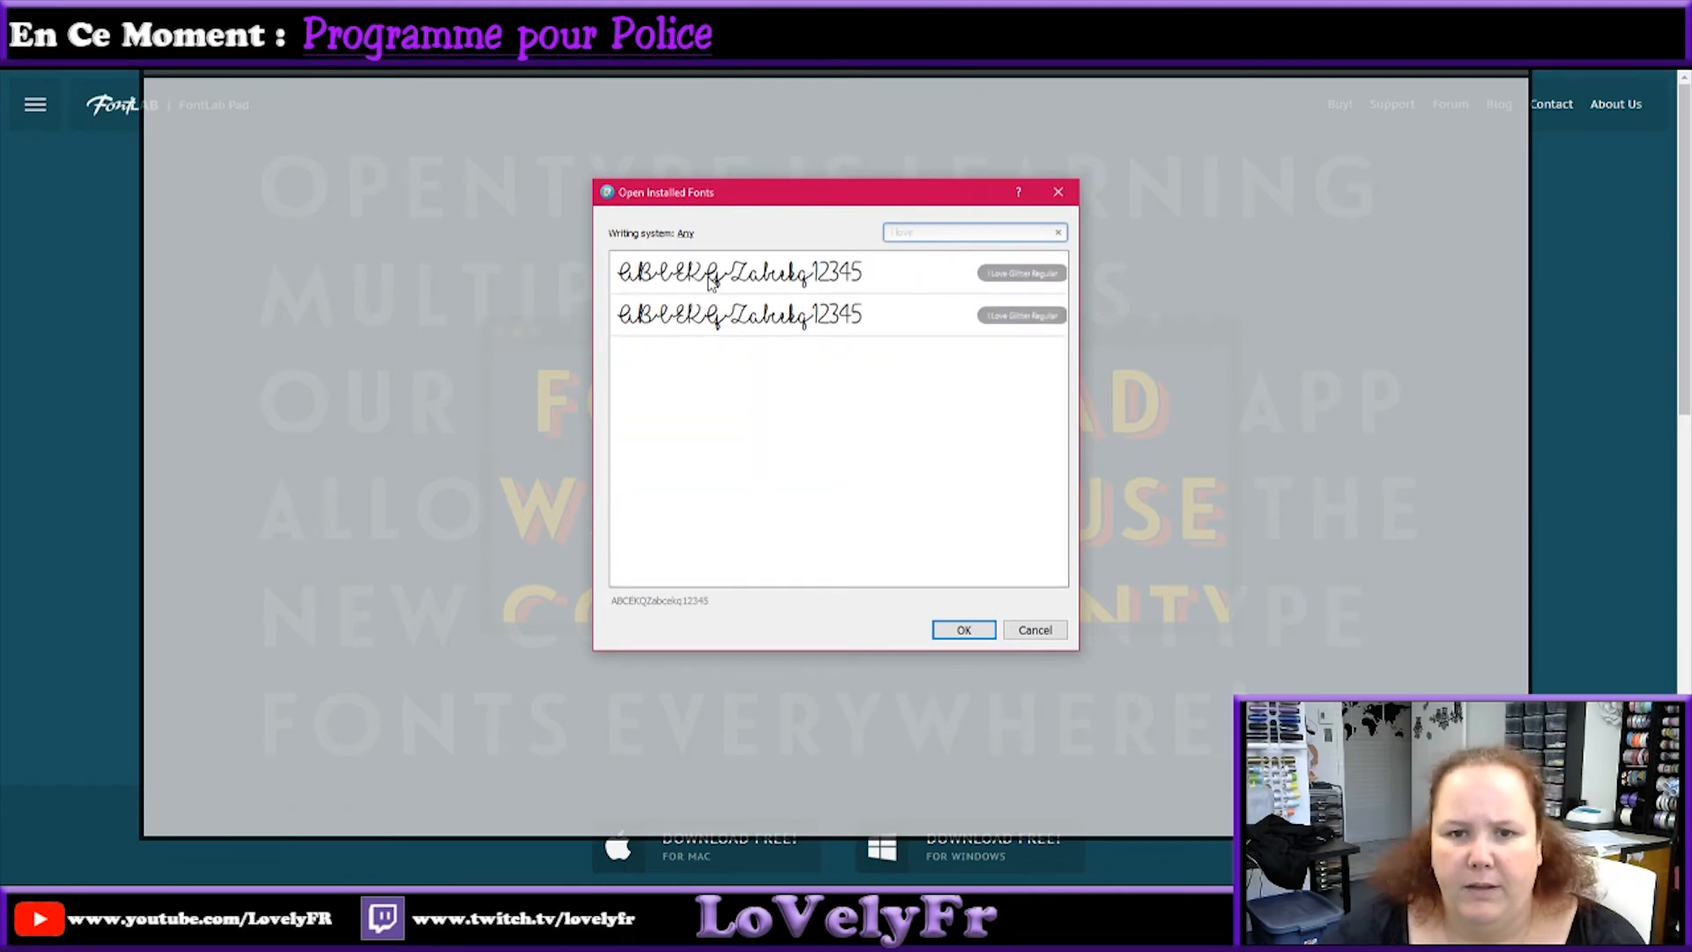
click(712, 280)
click(964, 629)
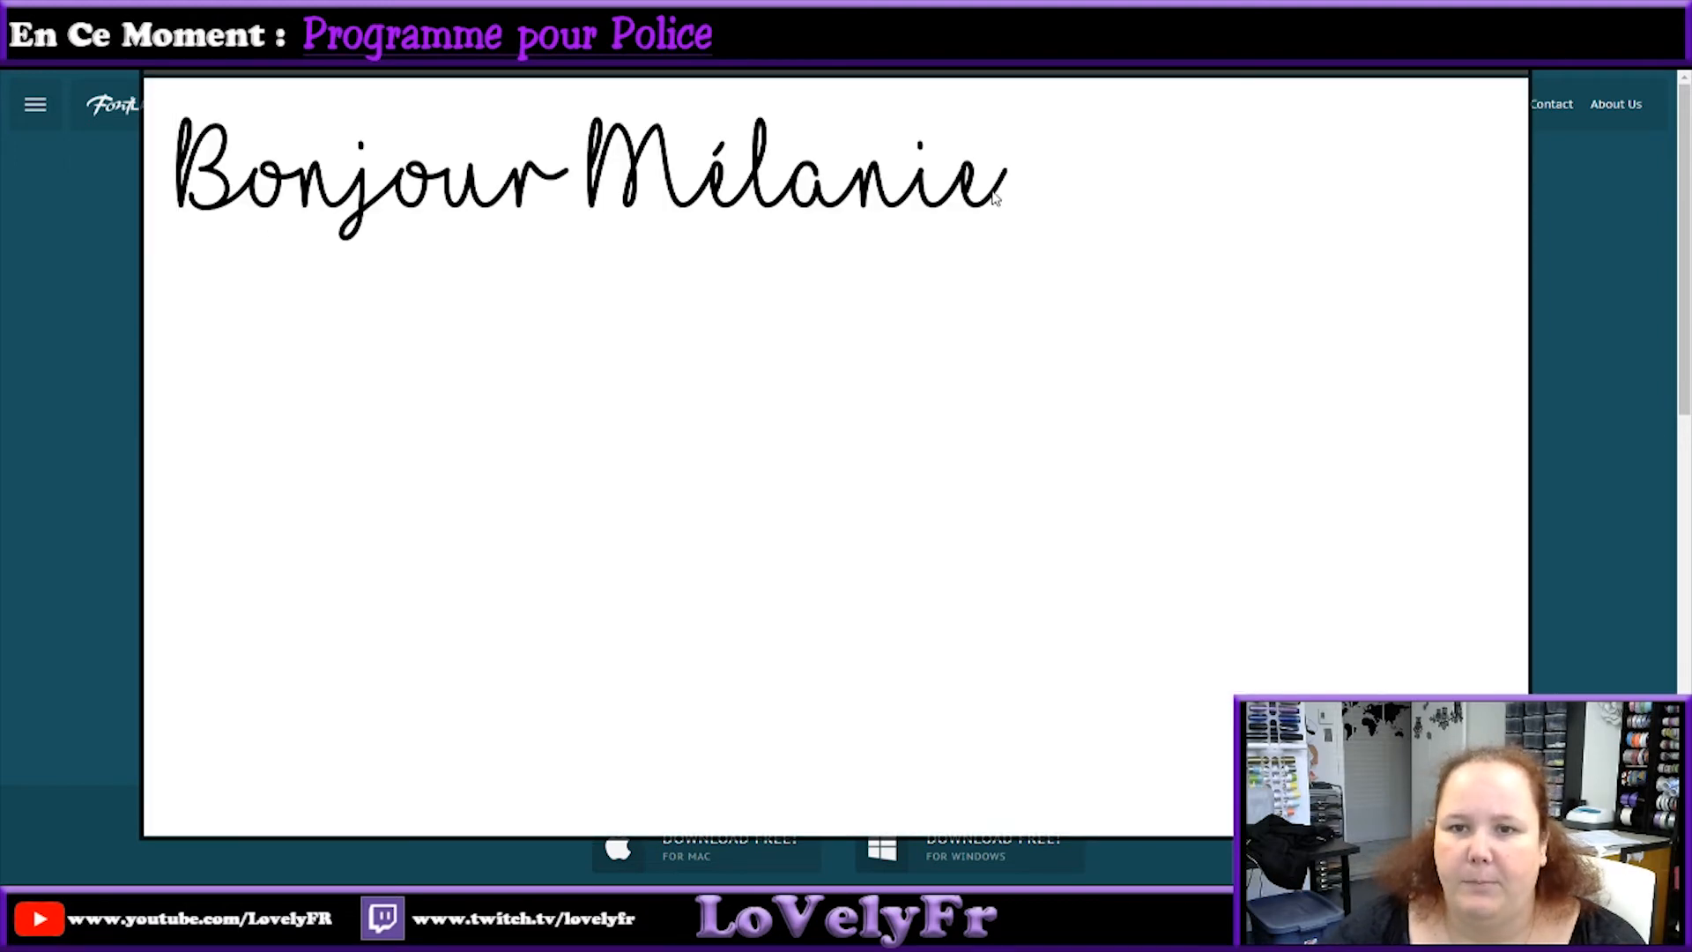
Step: Delete the existing greeting text from the FontLab Pad page
key(End)
key(ctrl+shift+Left)
key(Home)
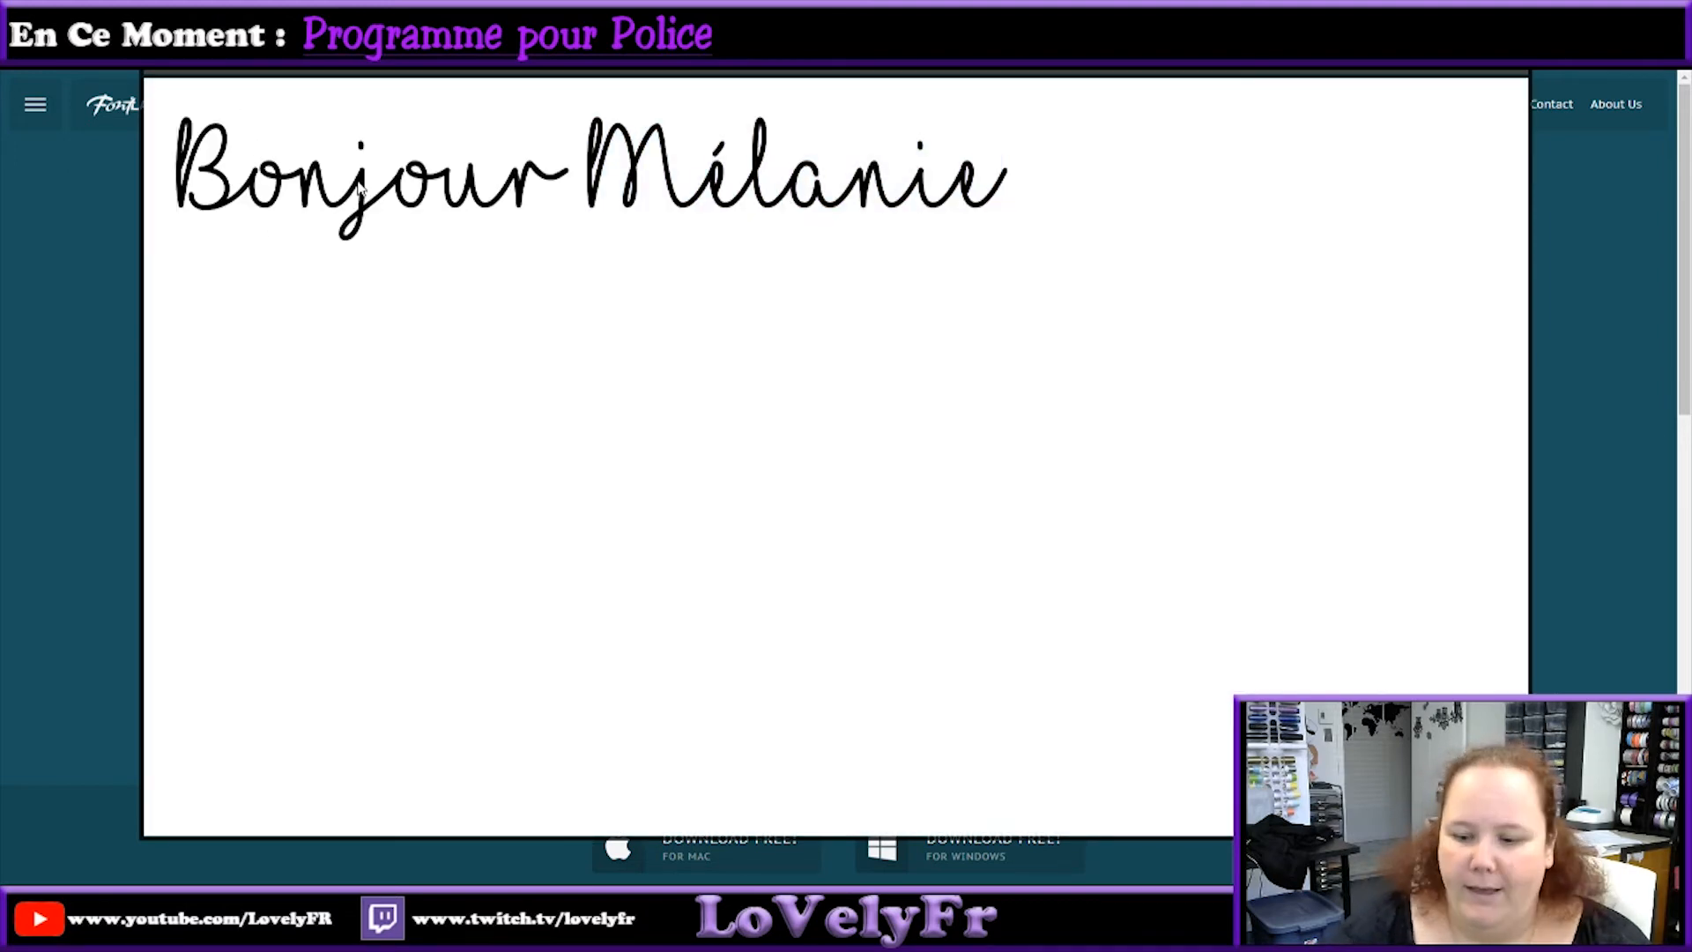
key(Delete)
key(Delete)
key(Delete)
key(Delete)
key(Delete)
key(Delete)
key(Delete)
key(Delete)
key(Delete)
key(Delete)
key(Delete)
key(Delete)
key(Delete)
key(Delete)
key(Delete)
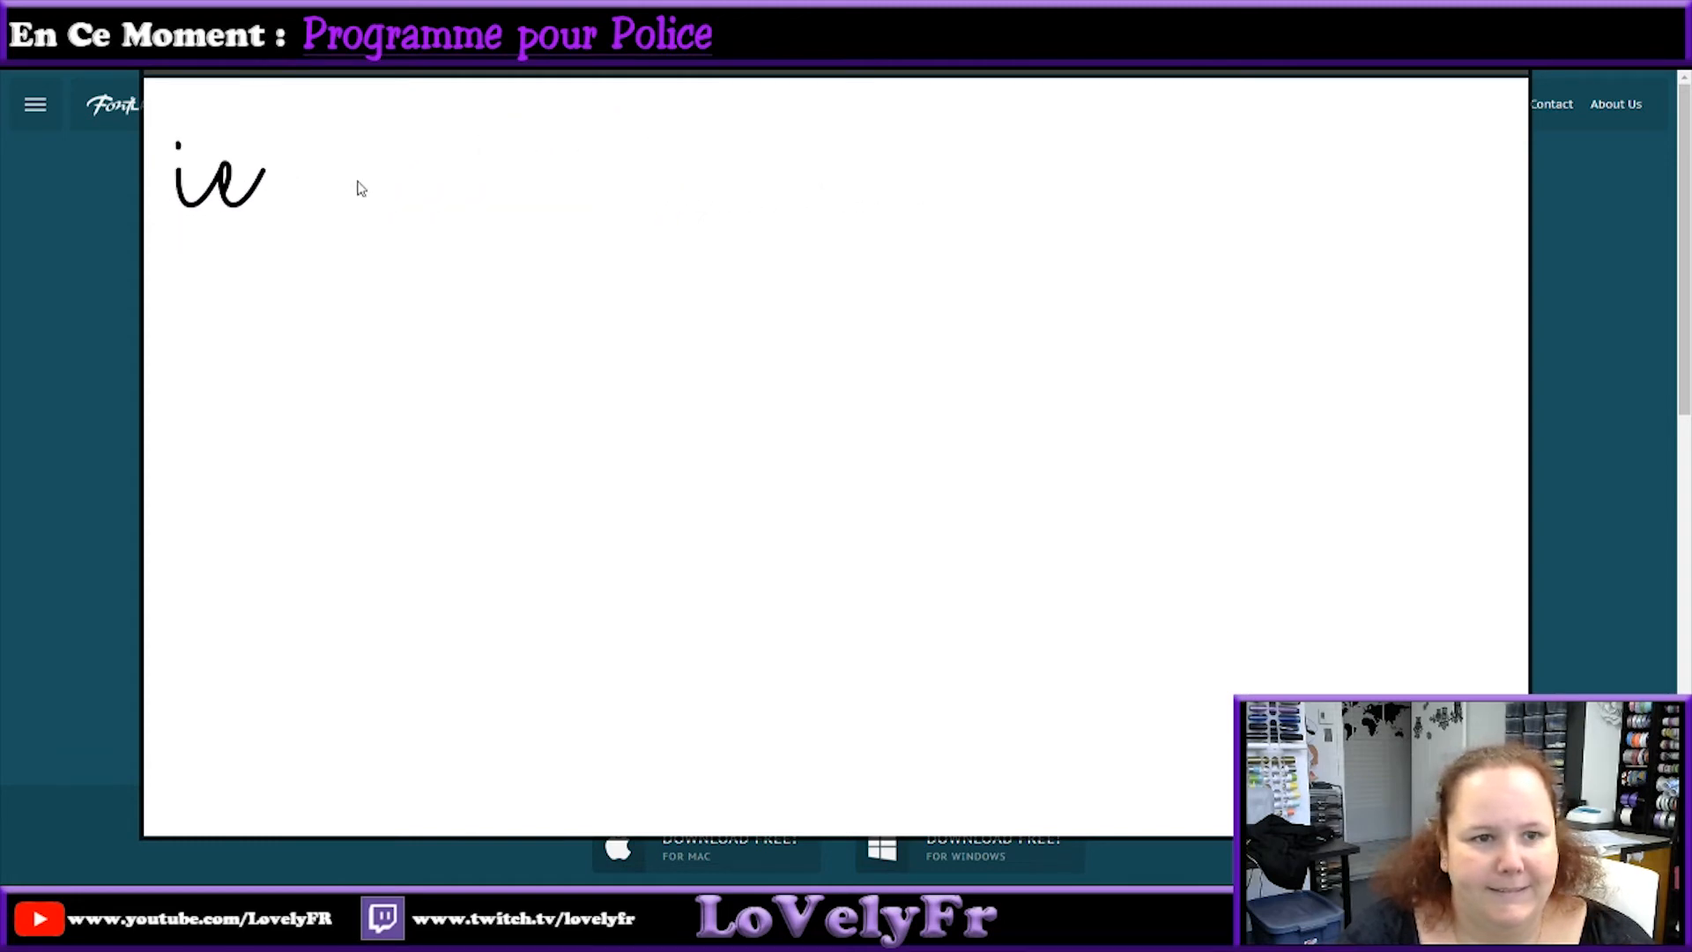
Step: Enter the two first names joined by a ♥ connector on the empty FontLab Pad page
text(Me)
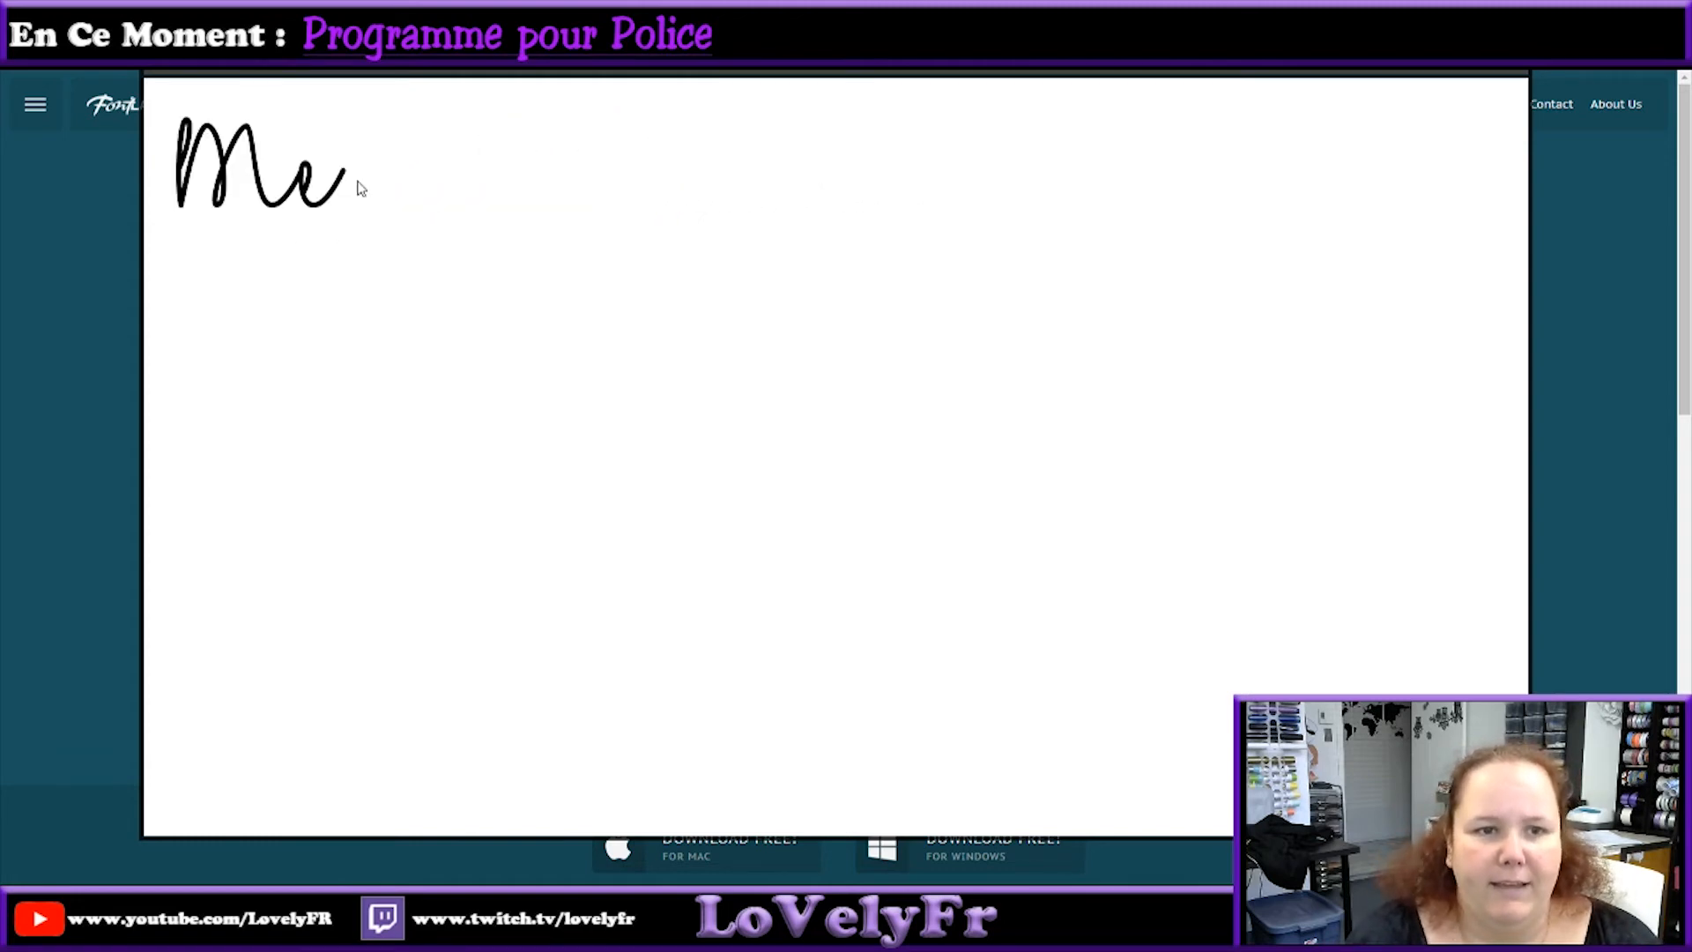
key(BackSpace)
text(anon♥)
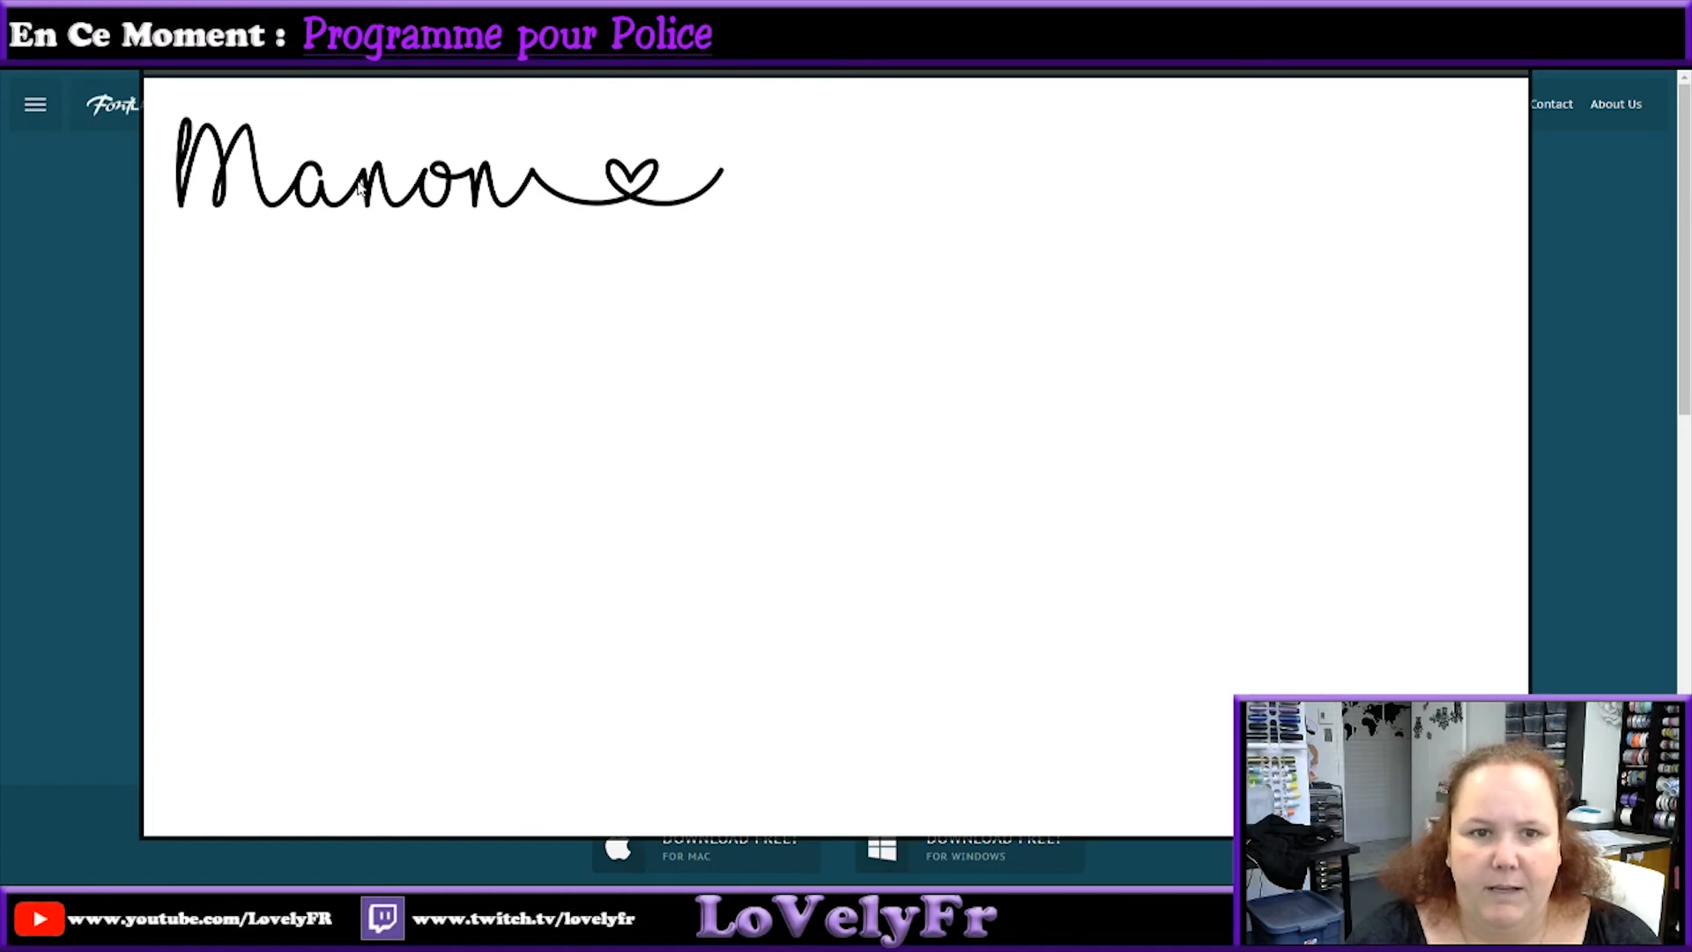
text(Pascal)
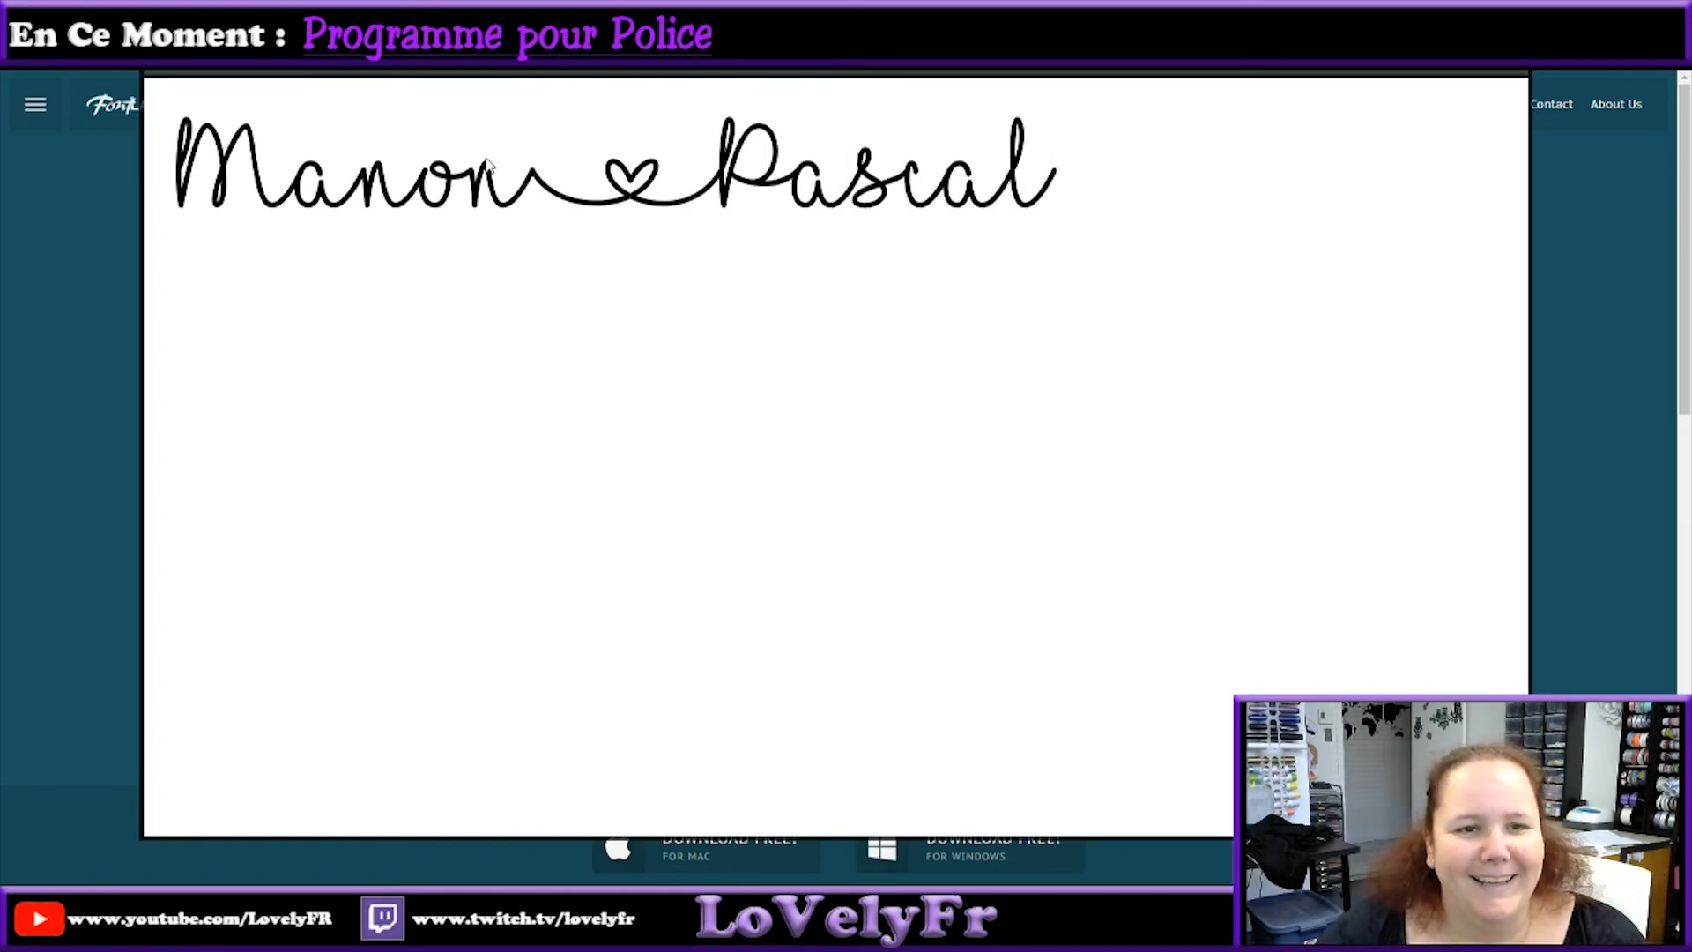
drag(427, 179, 528, 220)
drag(188, 170, 1015, 209)
click(1015, 209)
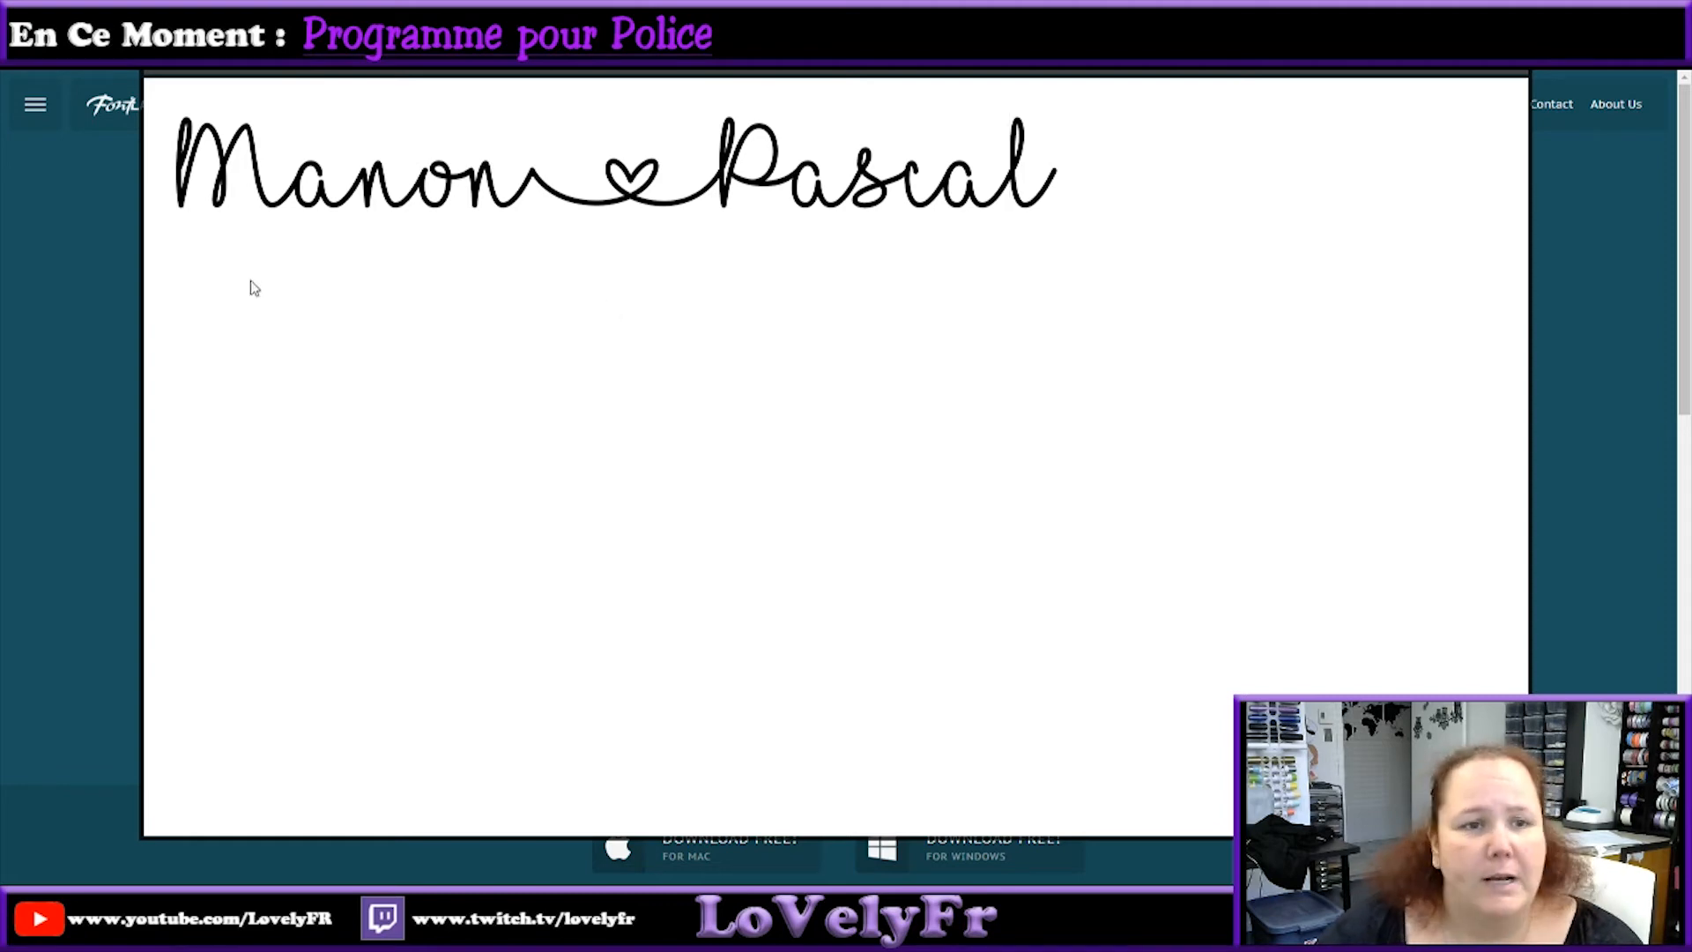
Step: Select the initial M in FontLab Pad, switch to MainType, and copy I Love Glitter's swash M character 0xE0C6 to the clipboard
click(231, 150)
key(shift+Right)
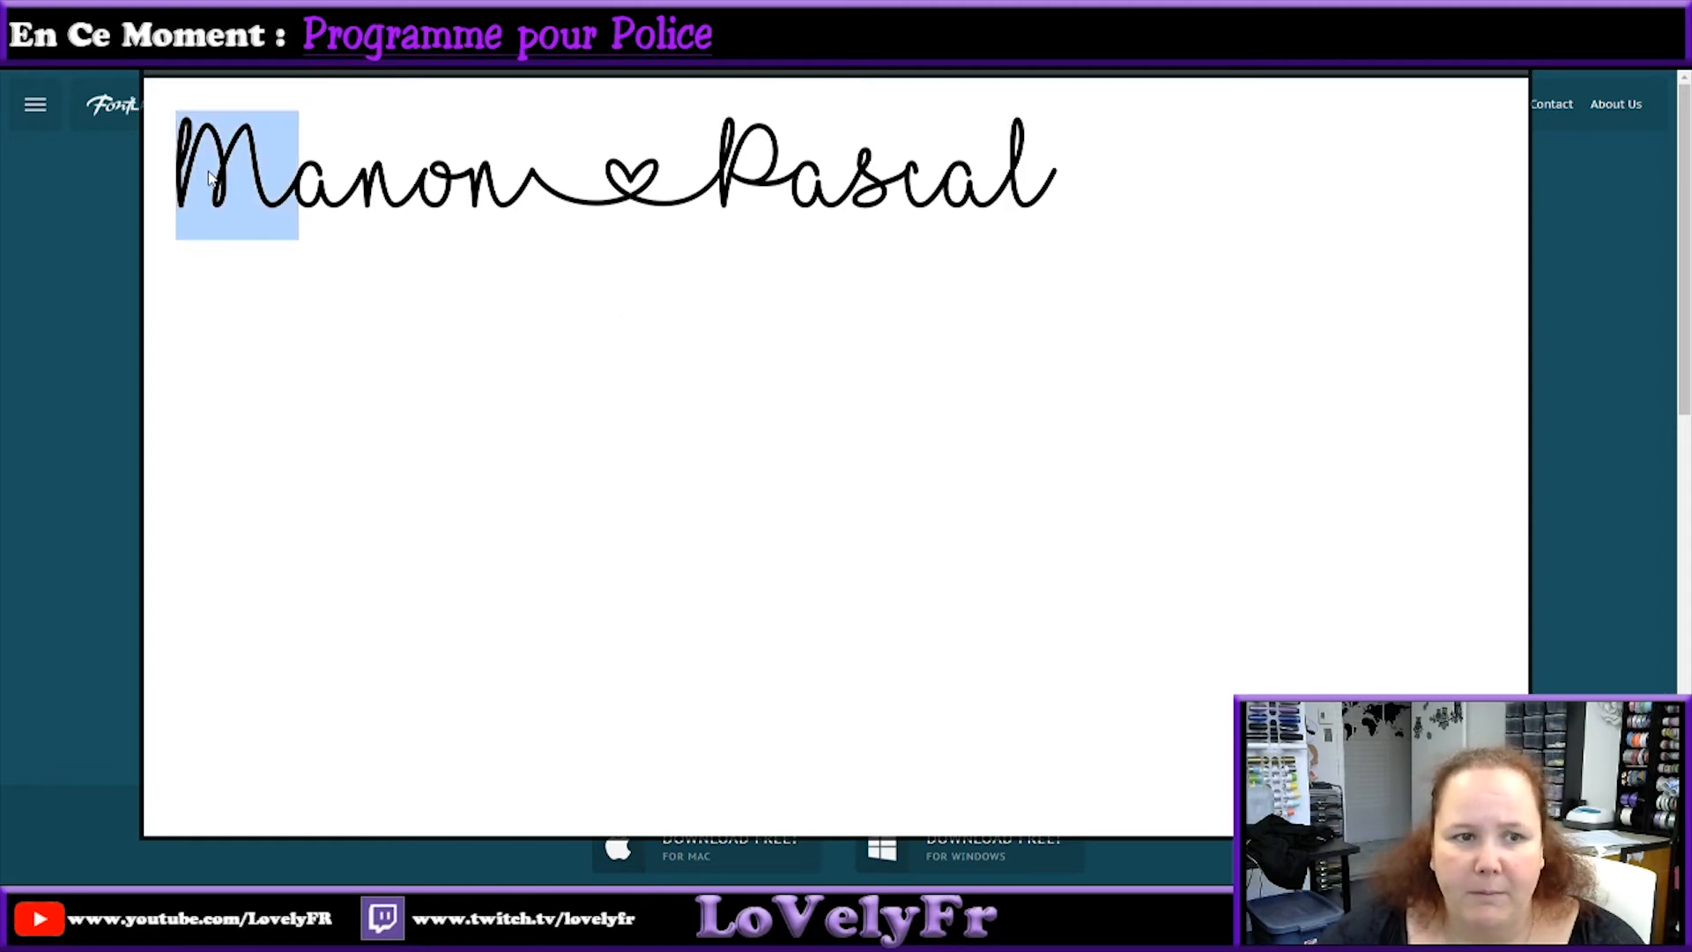
key(alt+Tab)
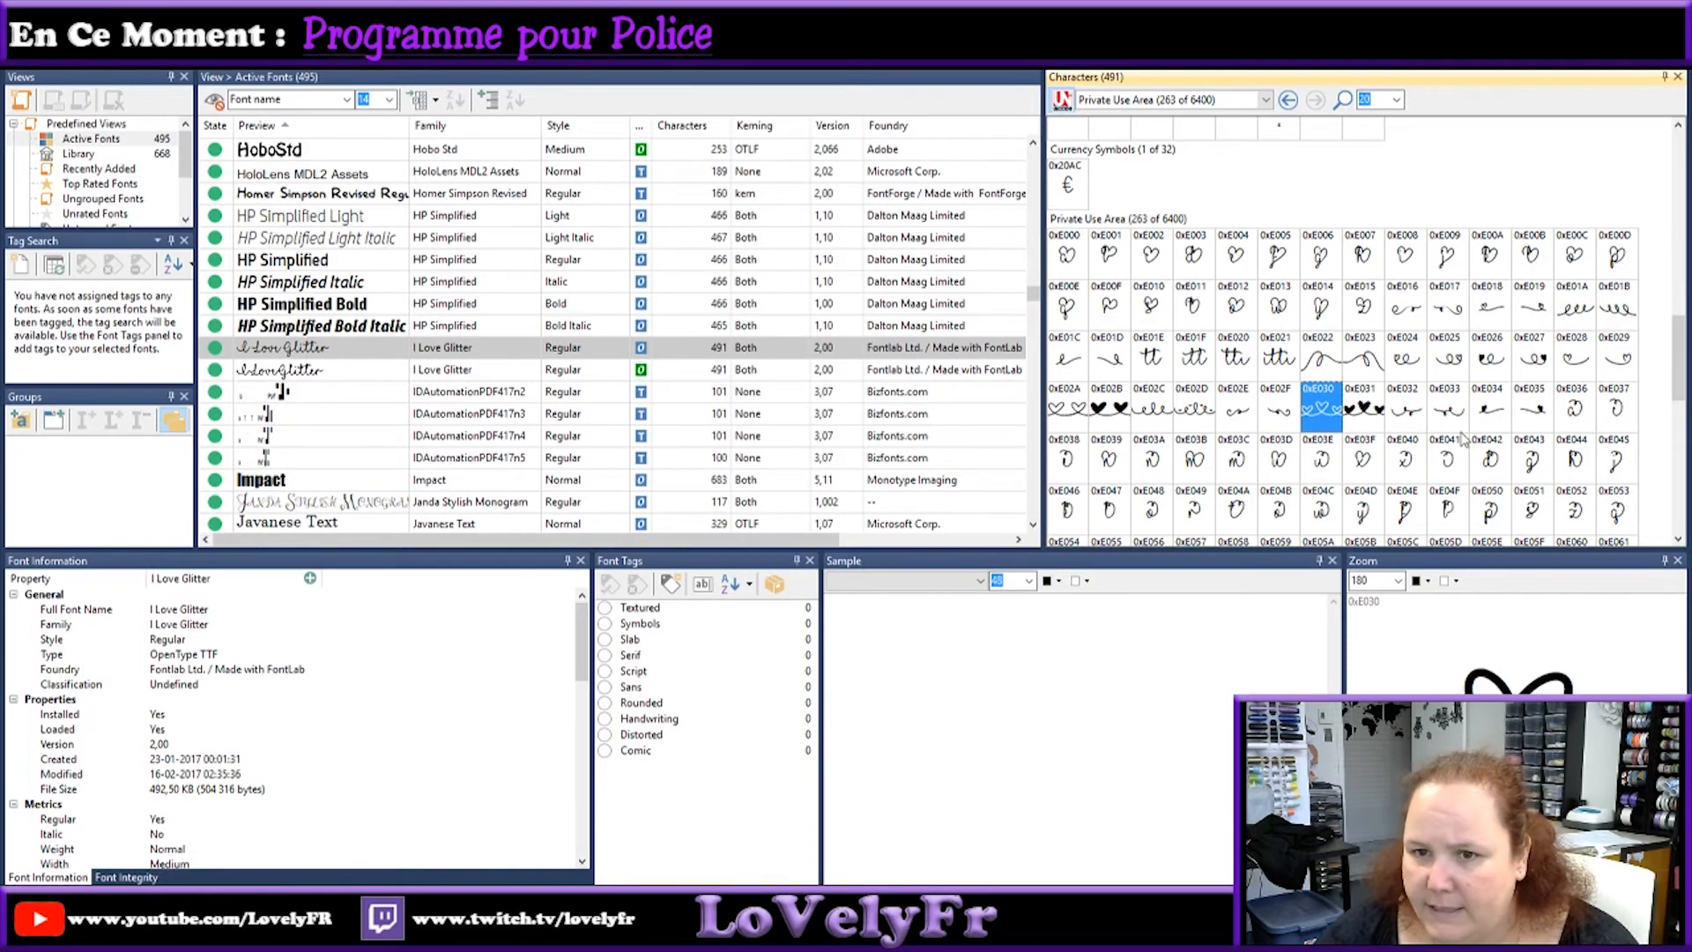
scroll(1453, 443, down, 1)
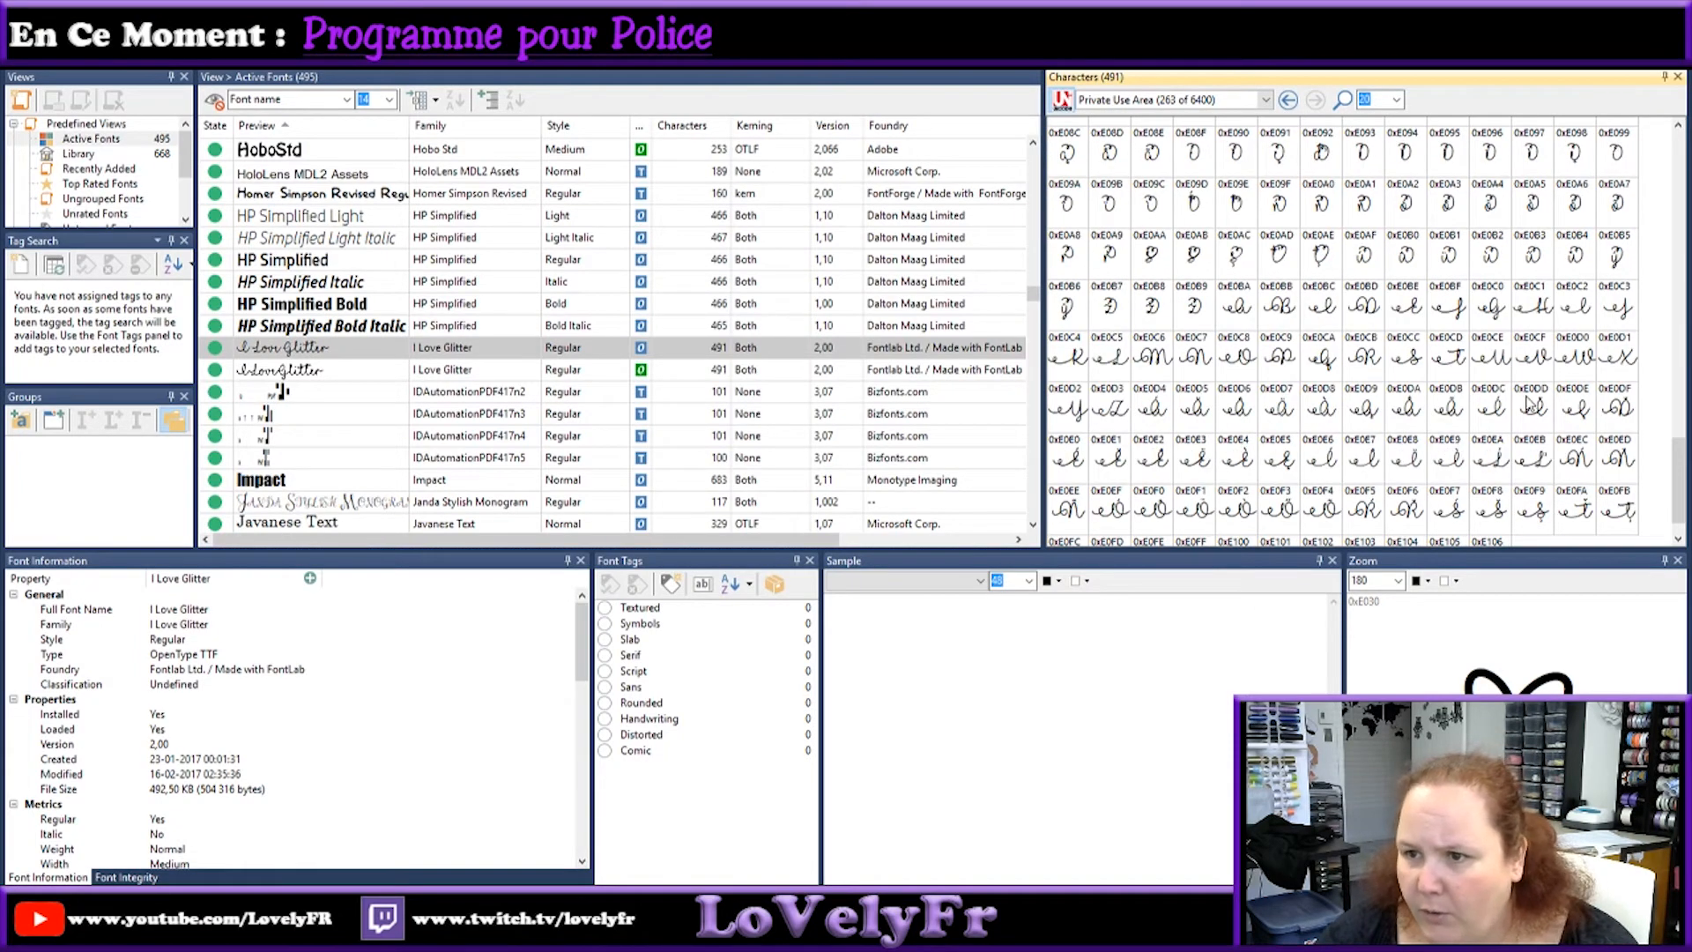
click(1154, 361)
right_click(1163, 371)
click(1194, 422)
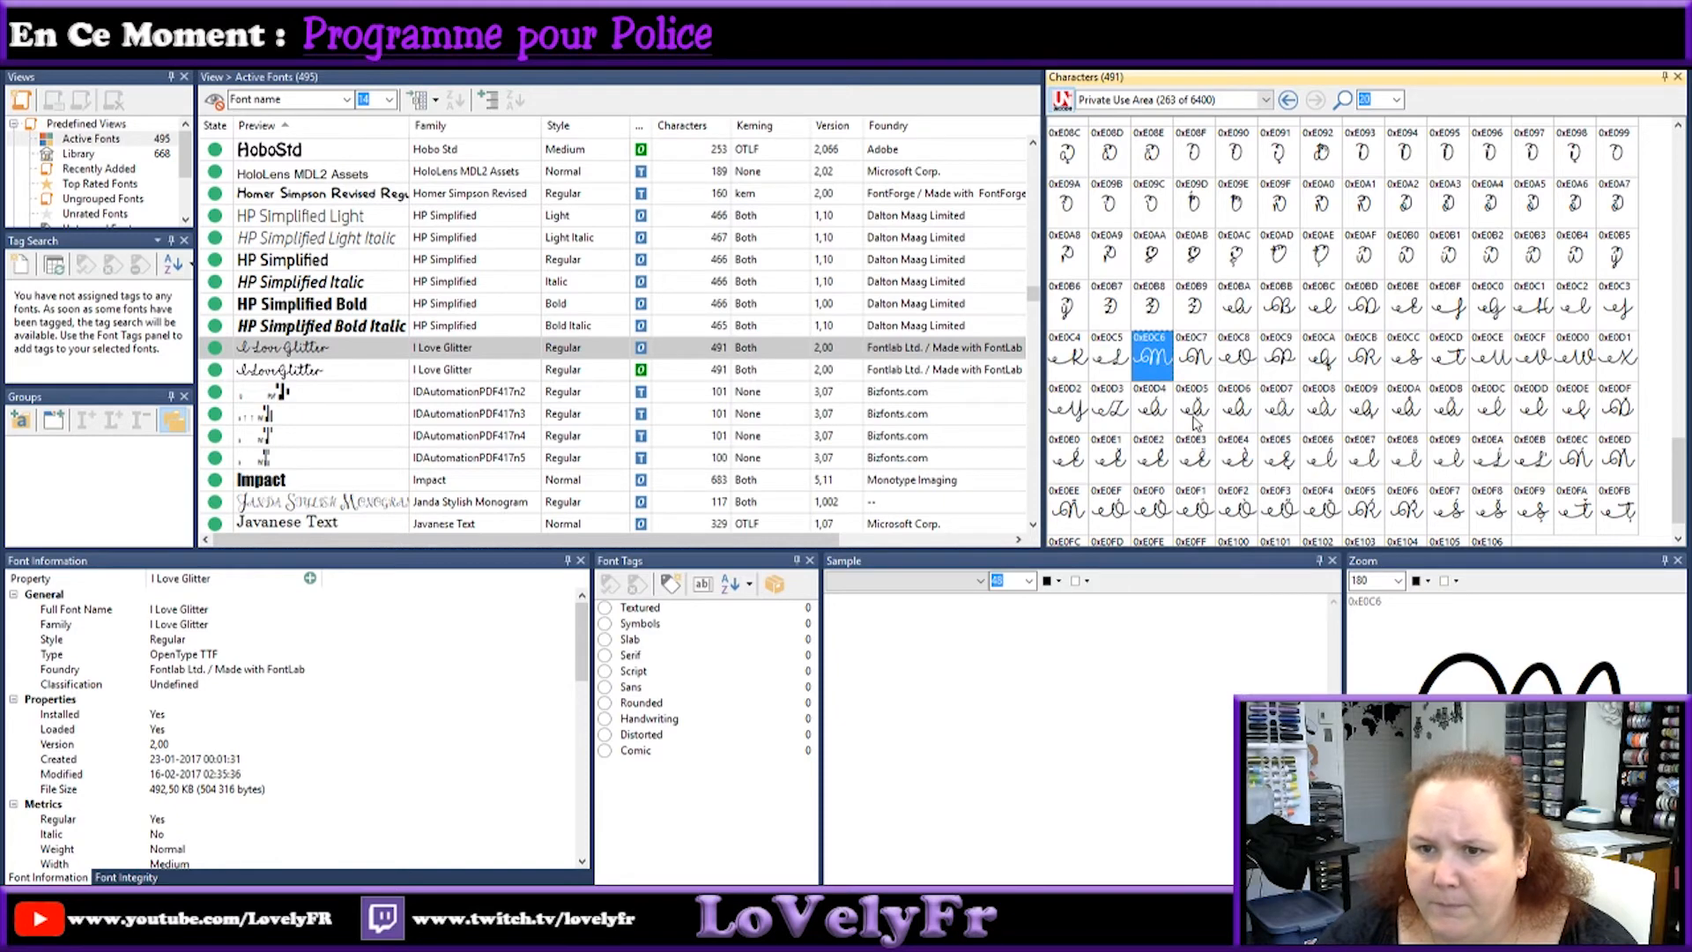
Step: Return to FontLab Pad and replace the selected initial M with the copied swash M
key(alt+Tab)
right_click(205, 187)
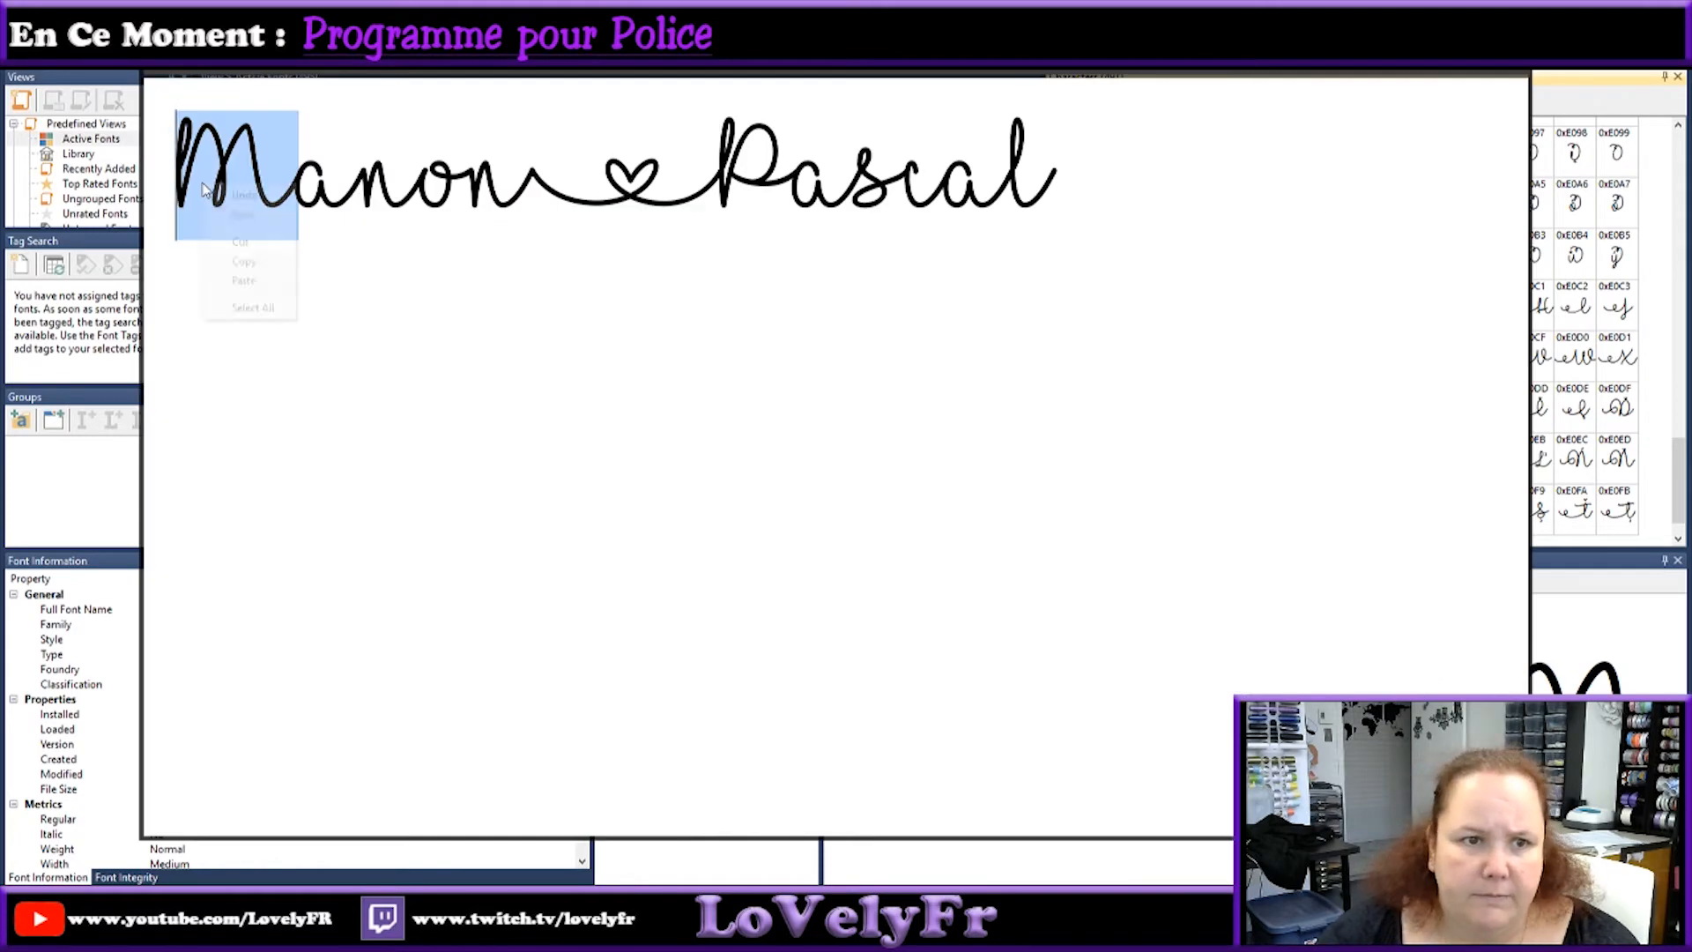
click(256, 278)
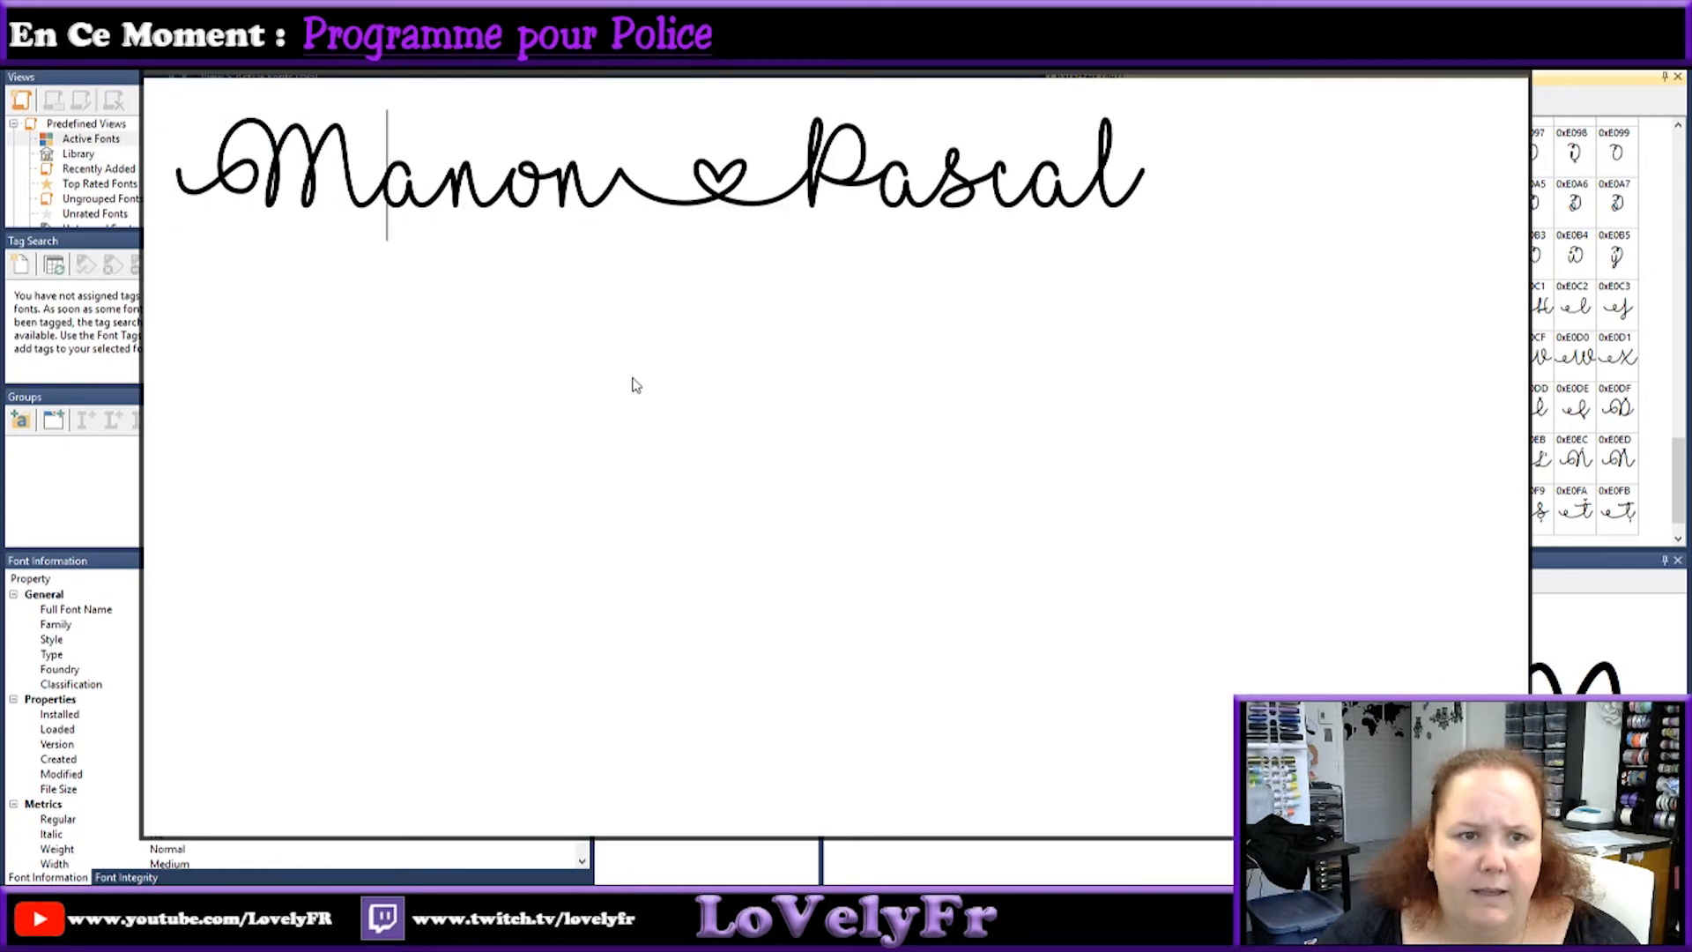
Step: Place the text cursor after the second name, switch to MainType, and copy the flourish character 0xE022 to the clipboard
click(1140, 200)
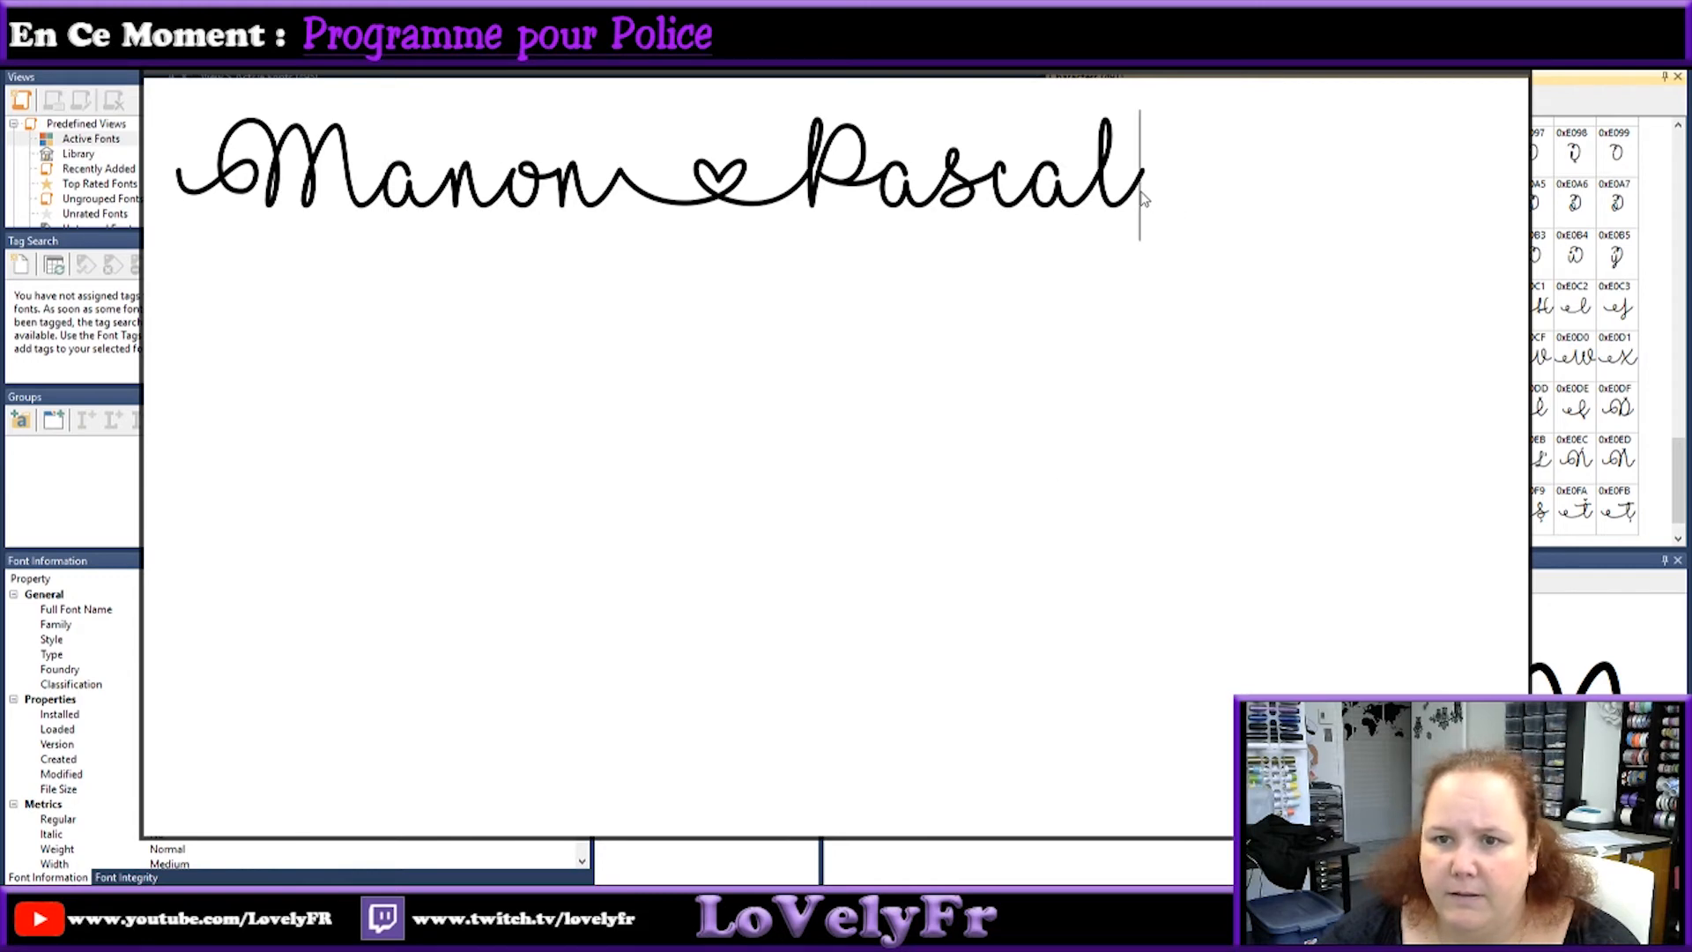
drag(1142, 200, 1117, 198)
click(1181, 226)
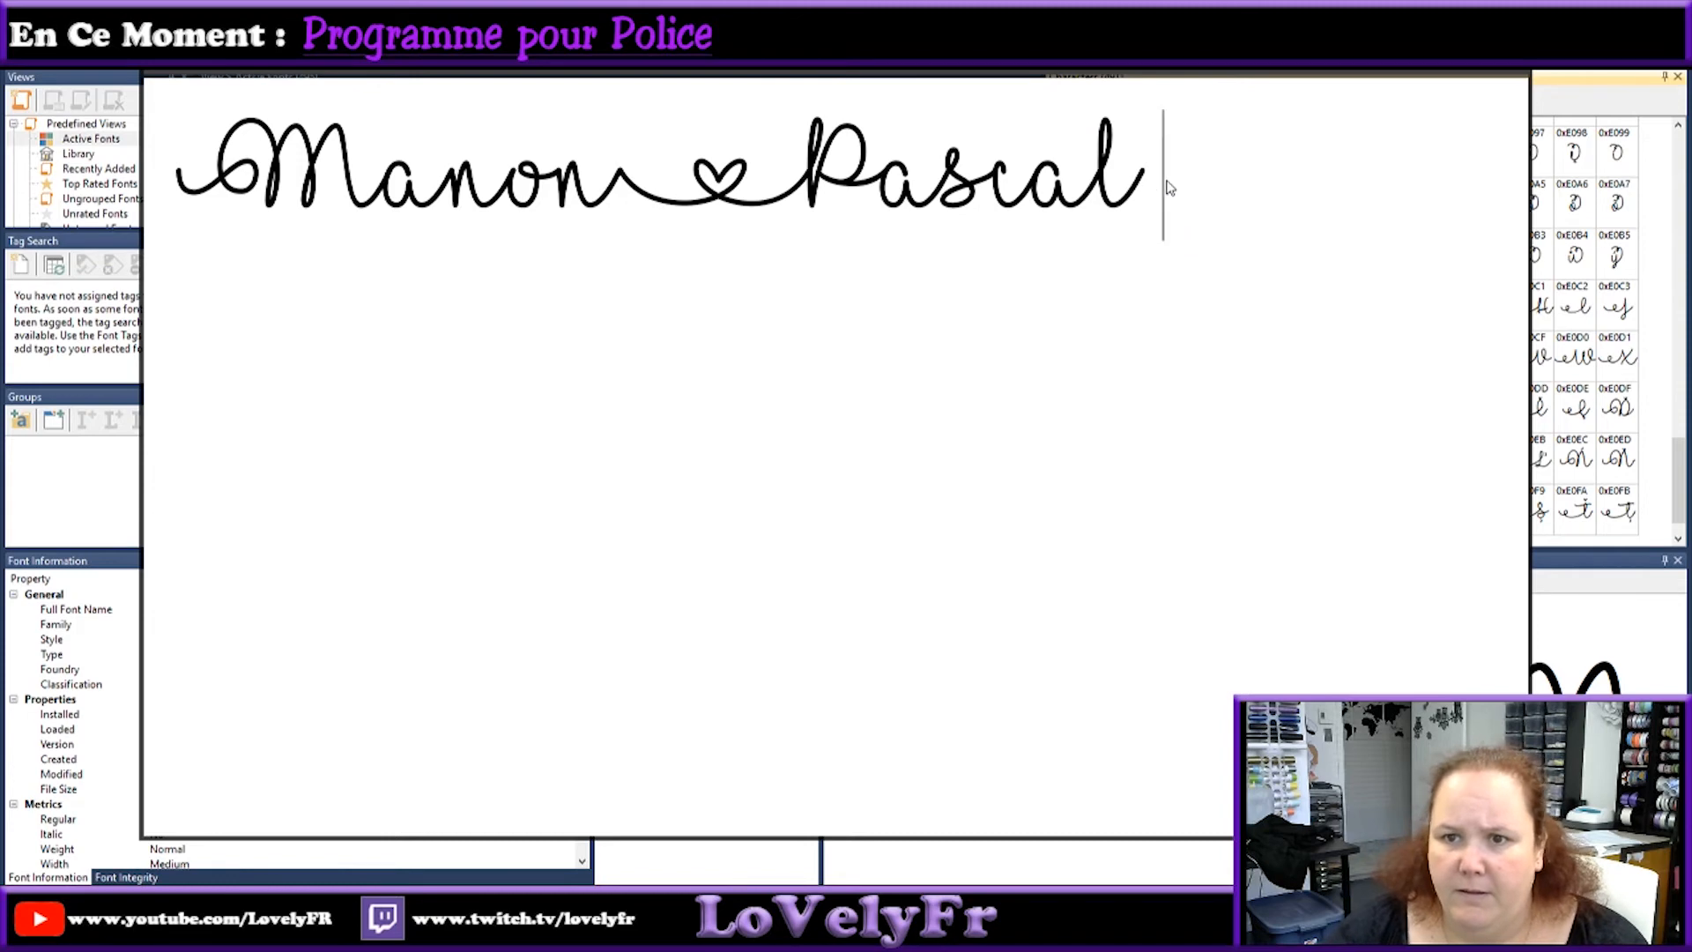
key(Escape)
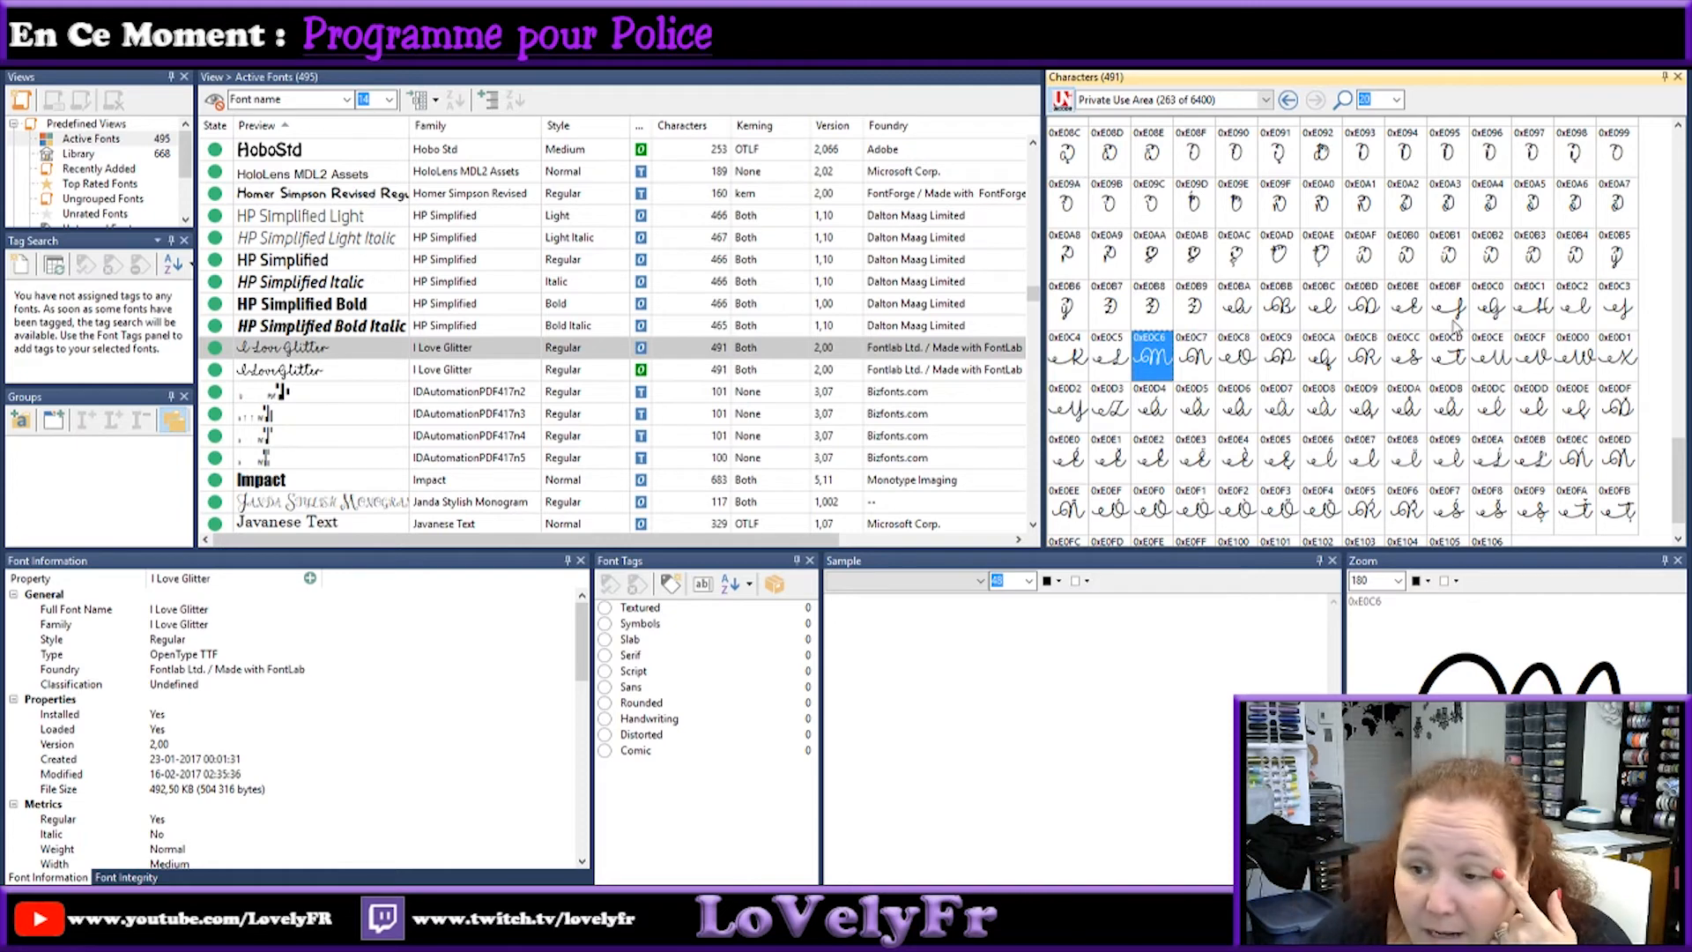
scroll(1422, 384, down, 1)
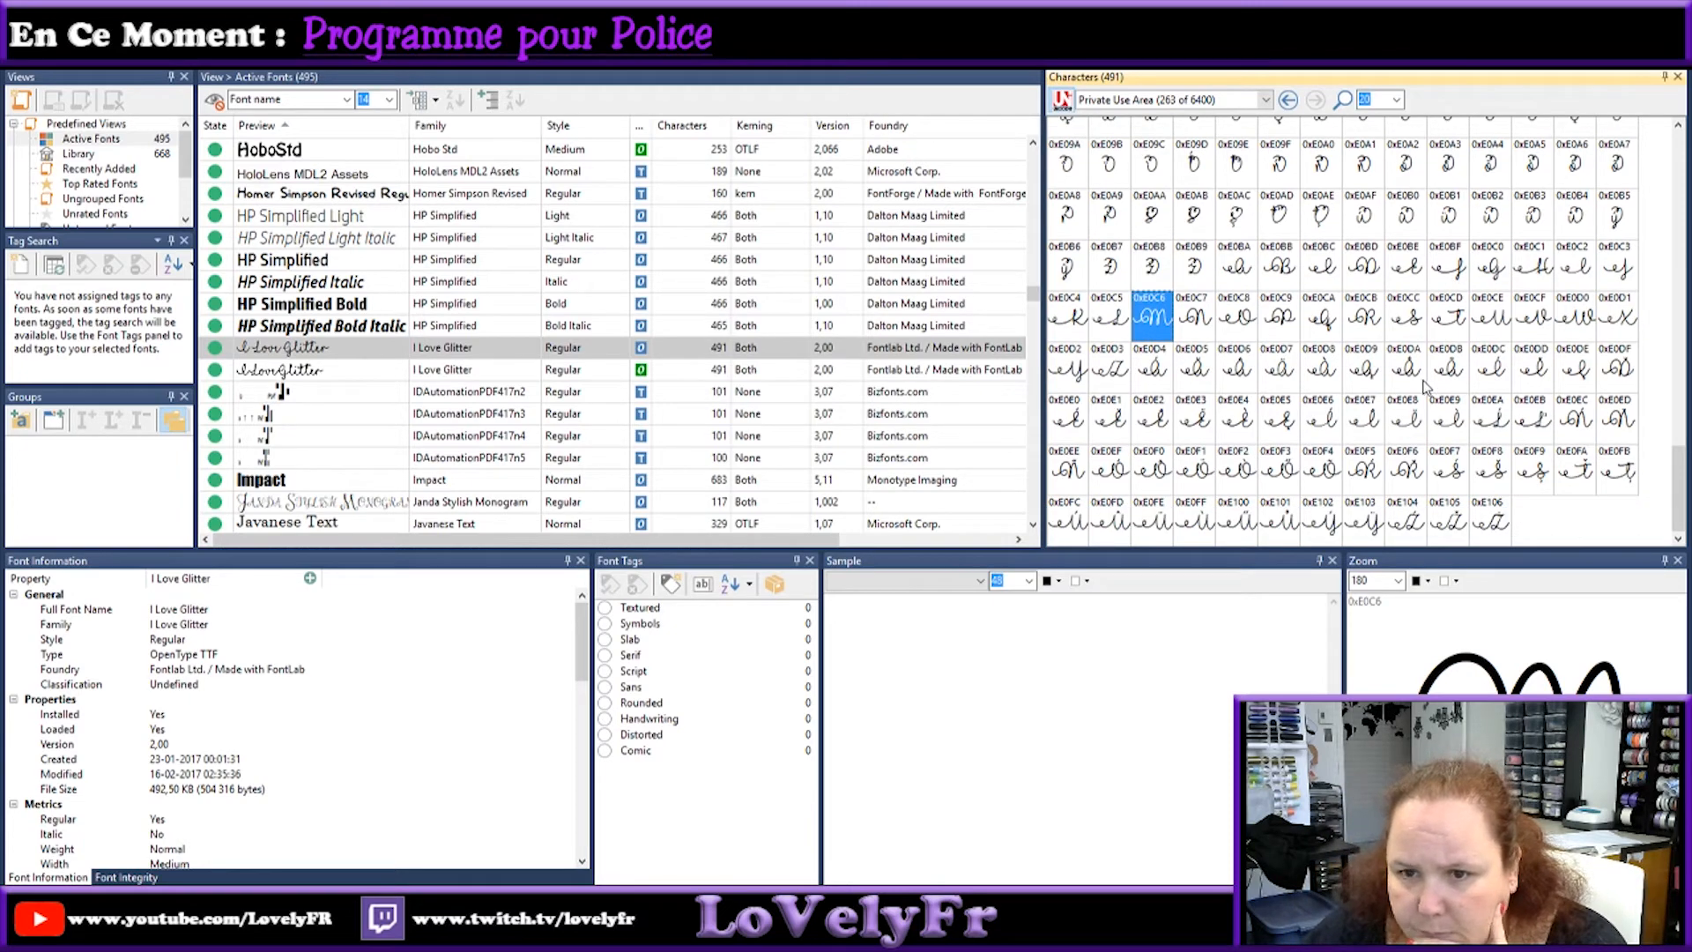
scroll(1425, 385, up, 6)
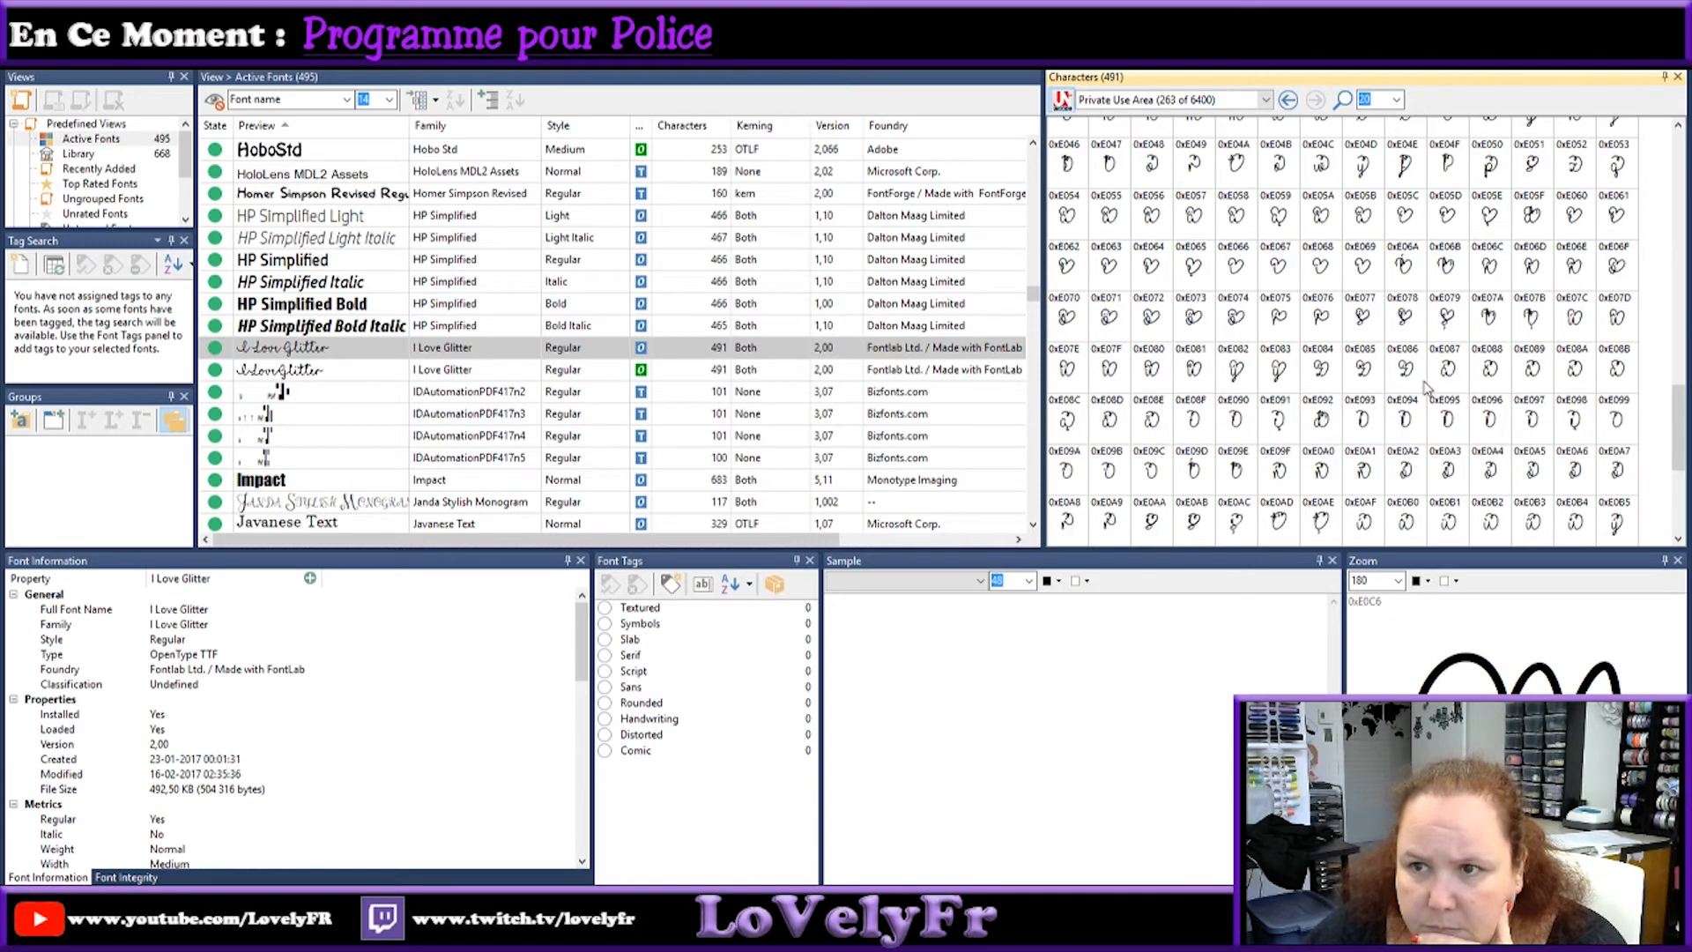
scroll(1425, 387, up, 3)
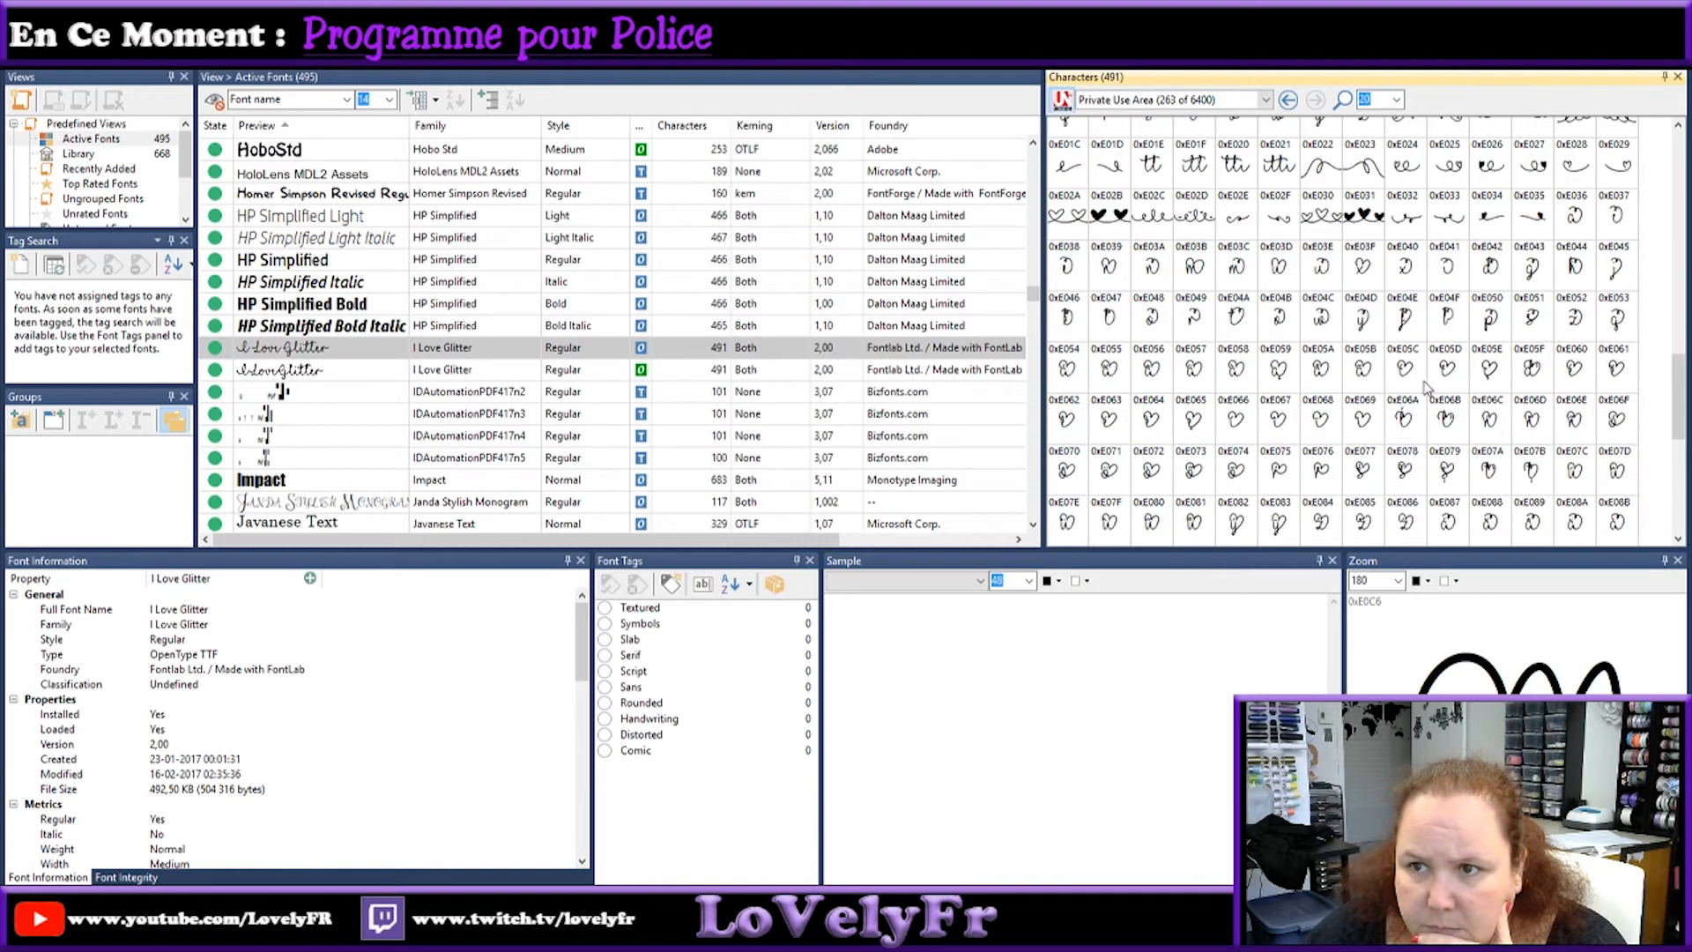
click(1328, 166)
right_click(1332, 178)
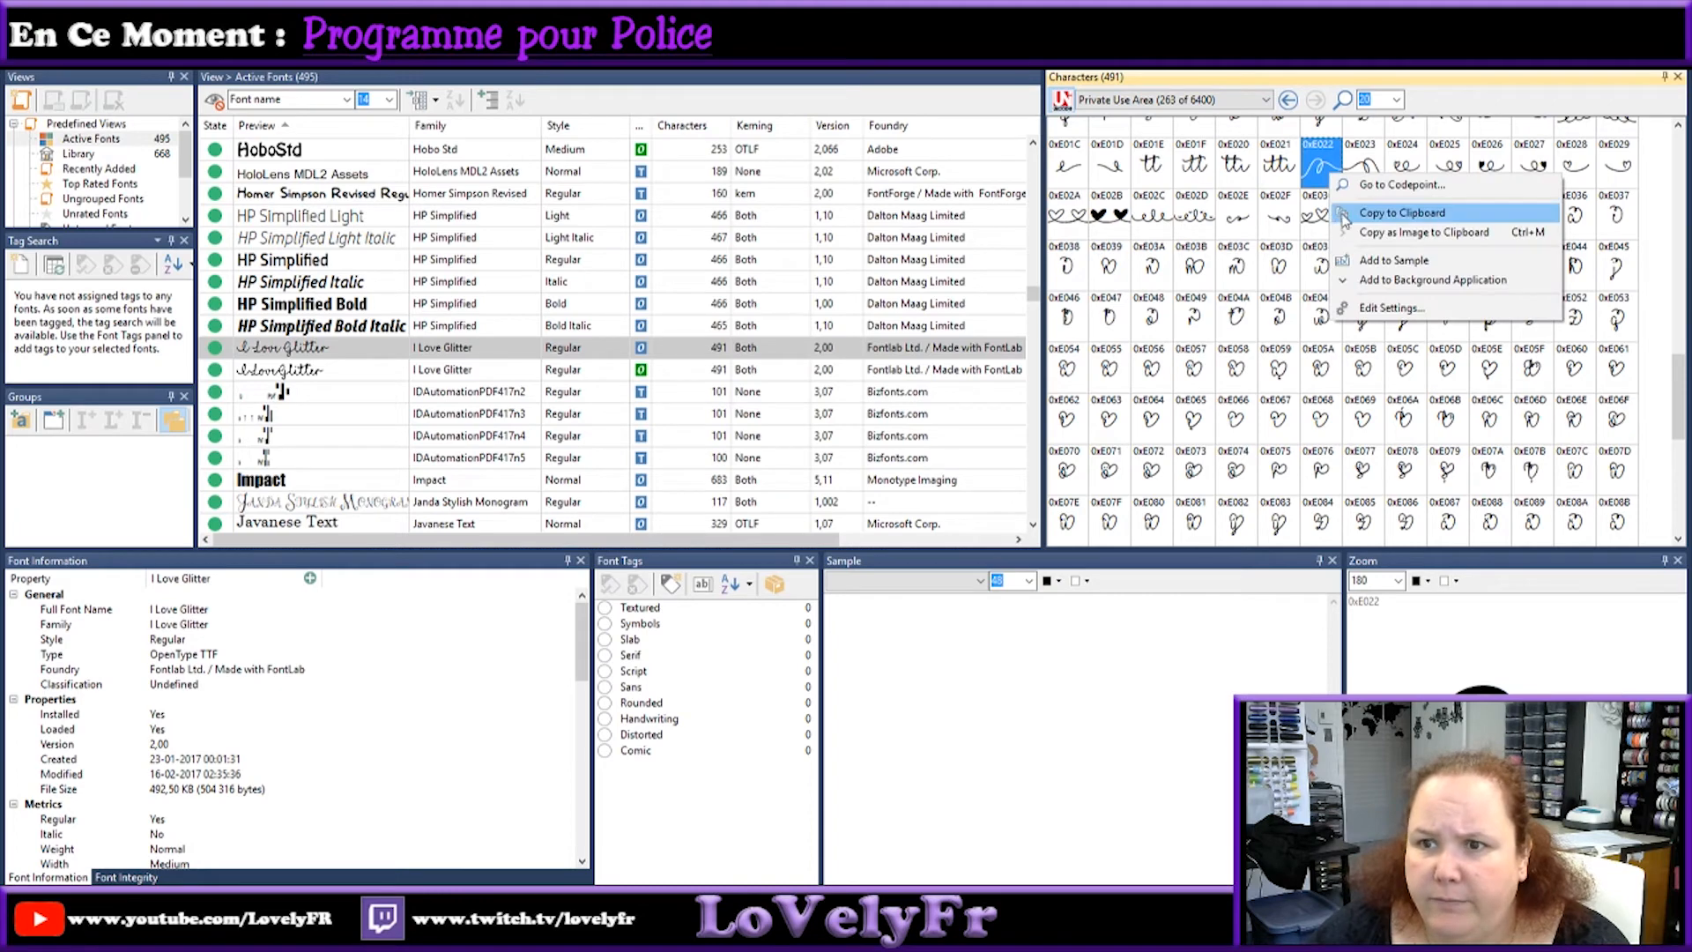
click(1348, 213)
Step: Try the copied flourish at the end of the second name in FontLab Pad, and delete it again
key(alt+Tab)
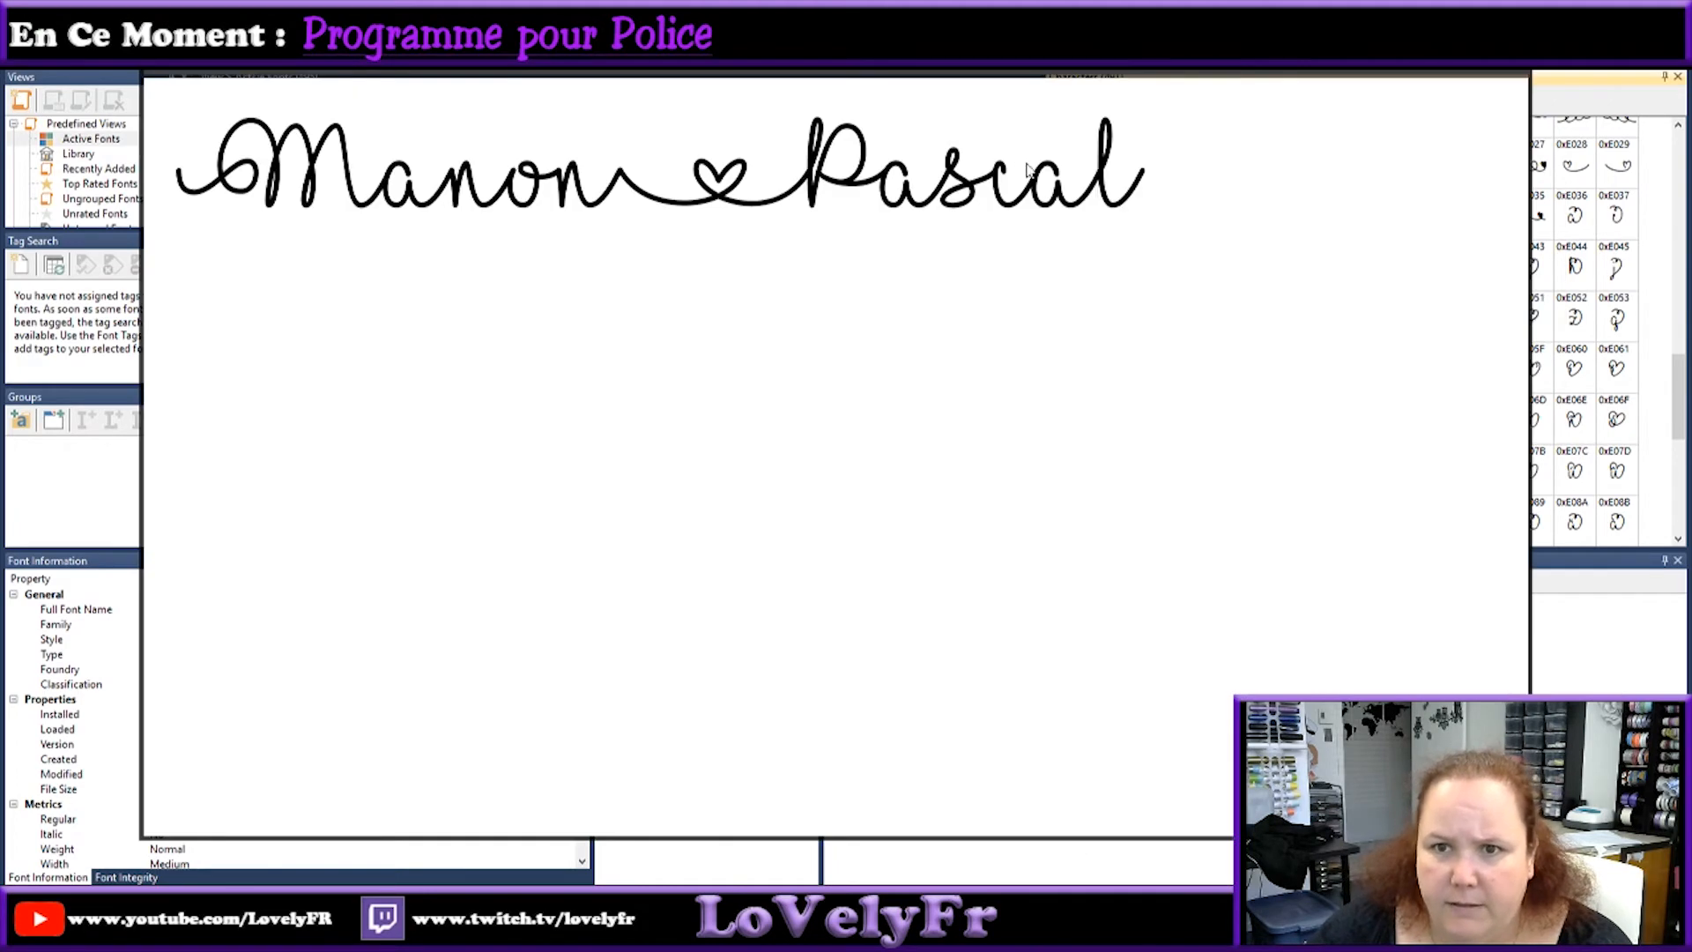
drag(1089, 156, 1135, 165)
click(1159, 174)
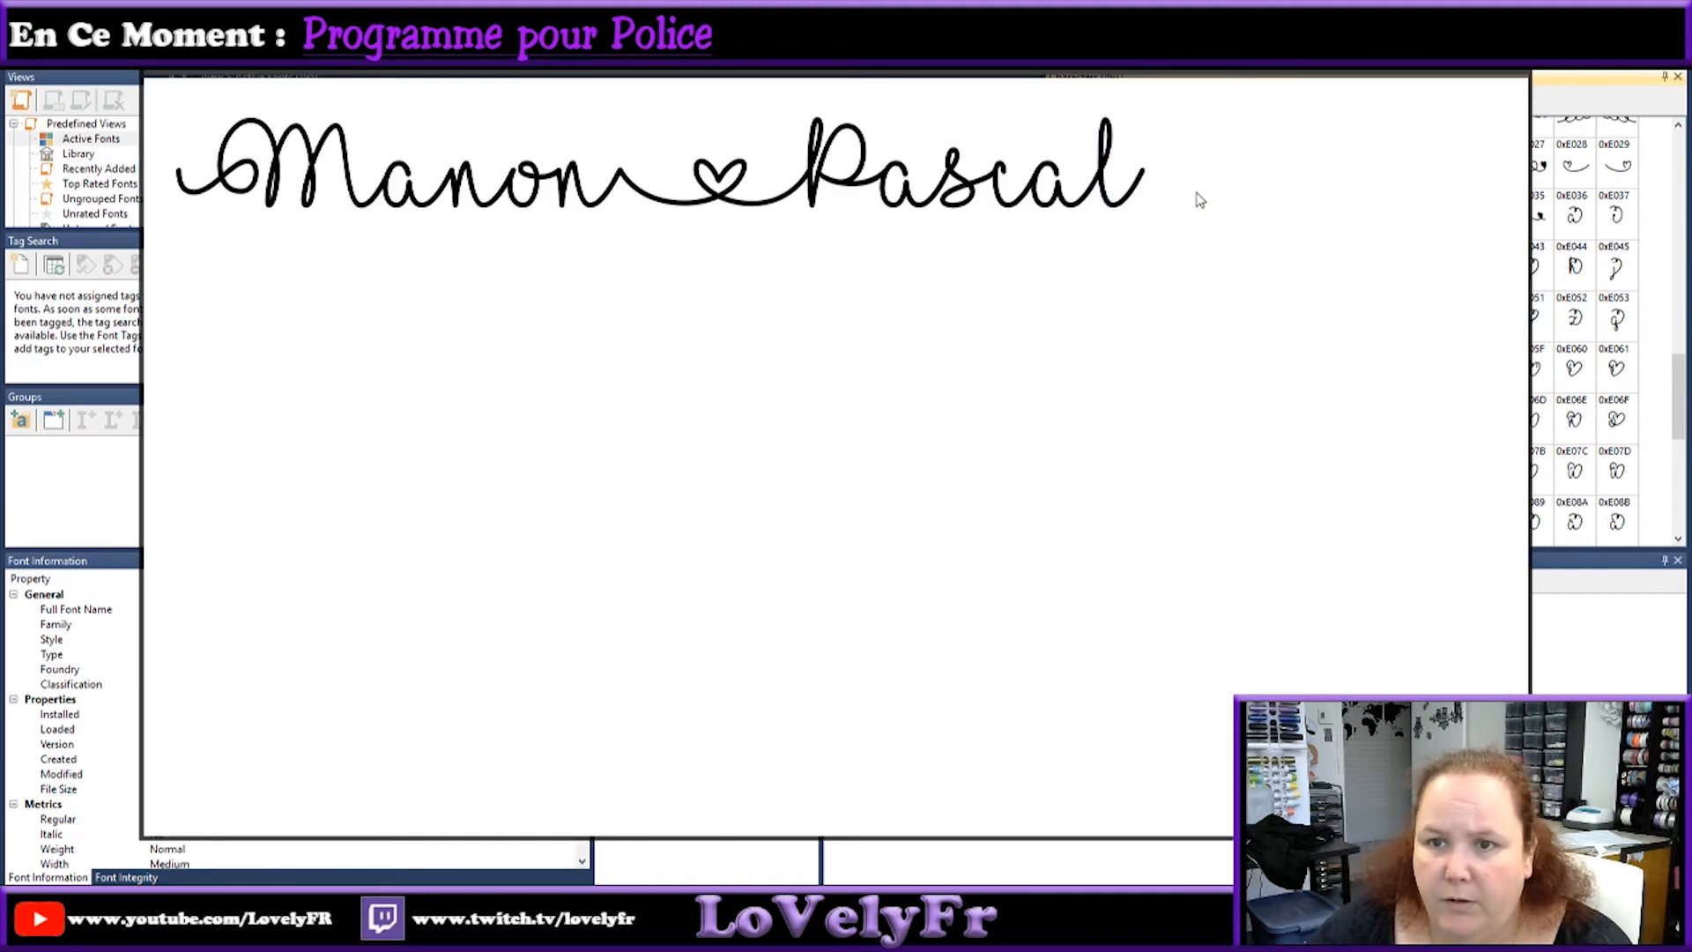
key(ctrl+v)
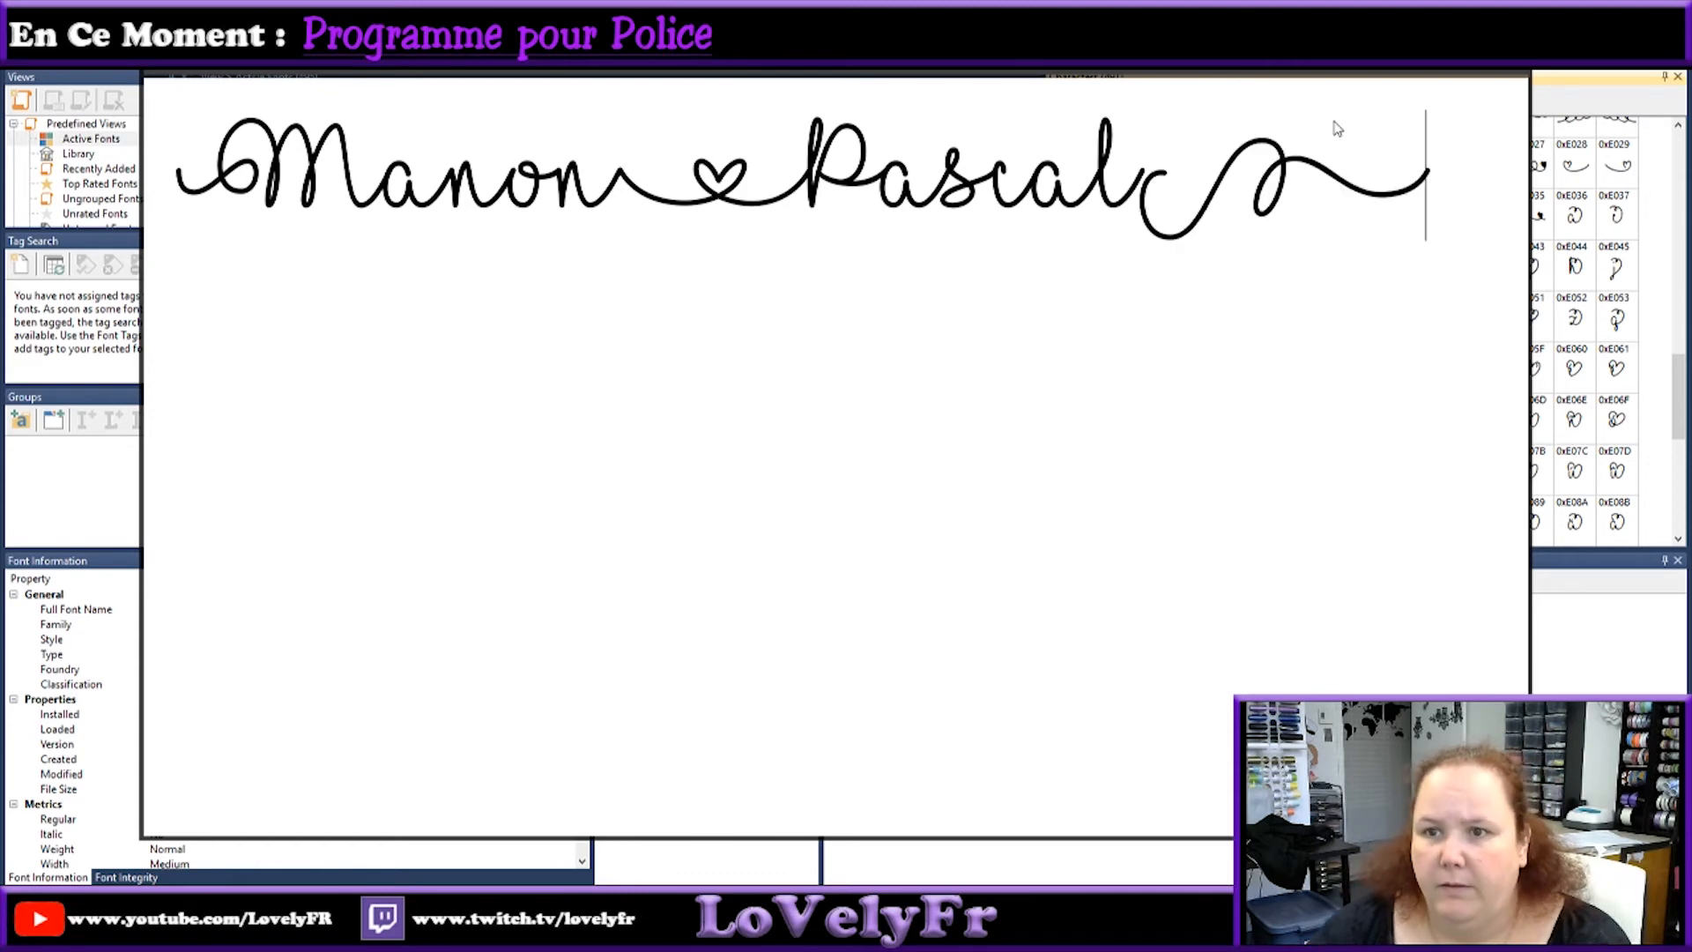
click(1240, 179)
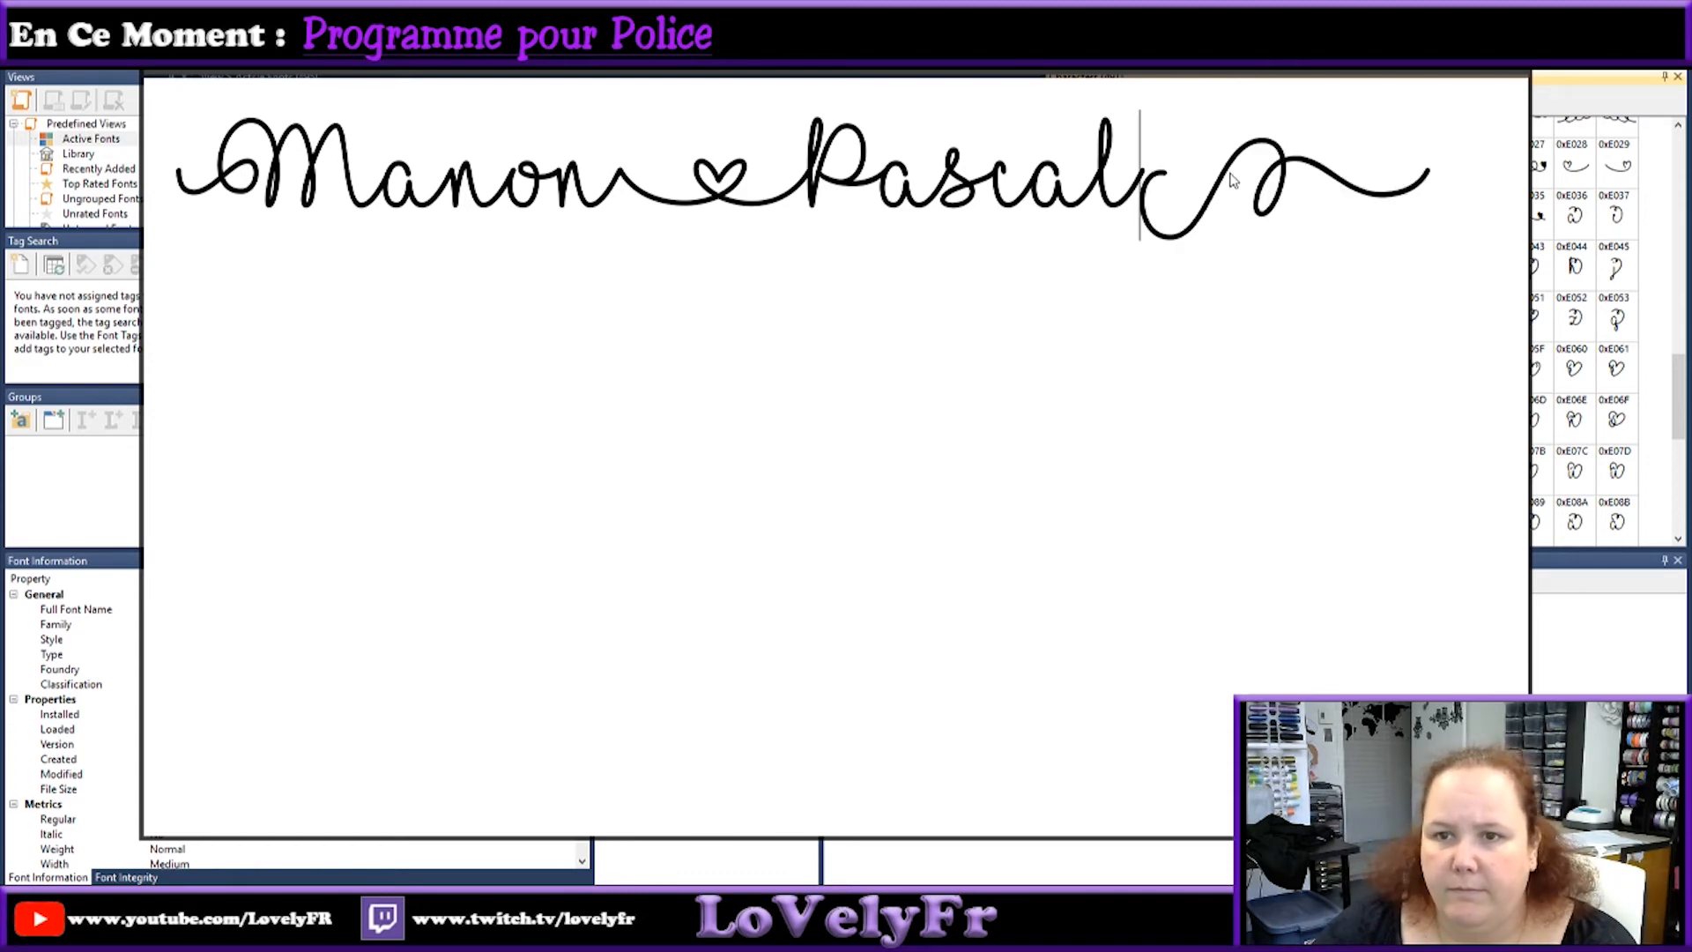
drag(1082, 163, 1139, 172)
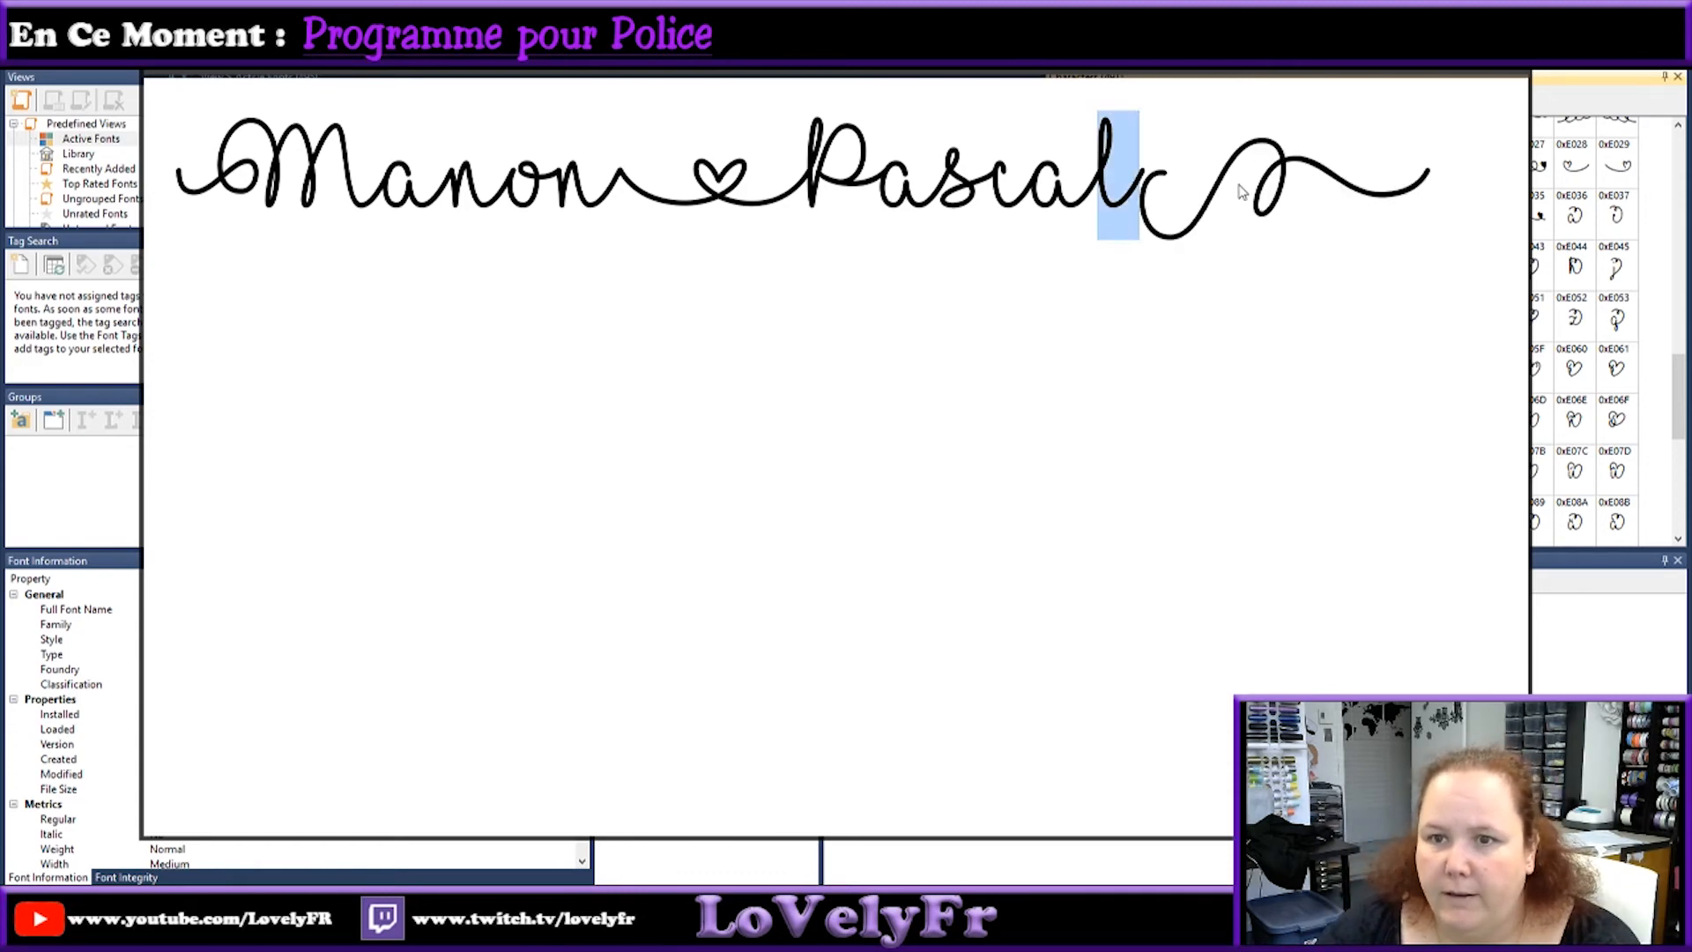
click(1348, 196)
key(BackSpace)
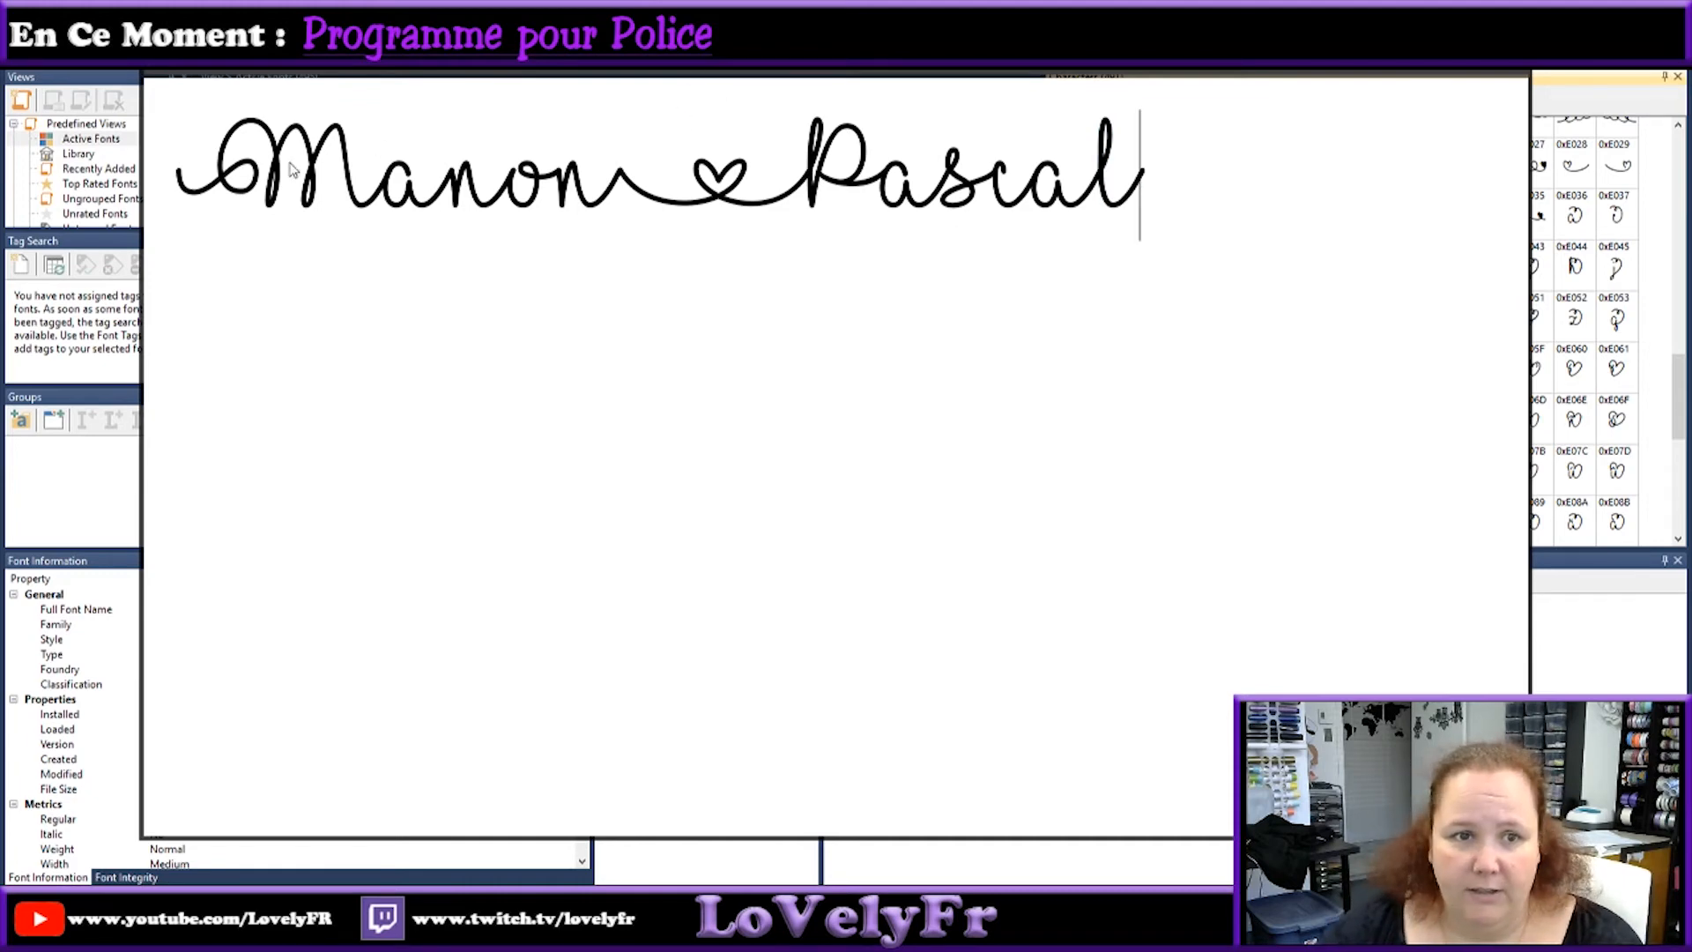
Step: Export the lettering as an SVG file into the Cricut folder, keeping the suggested file name
click(1505, 72)
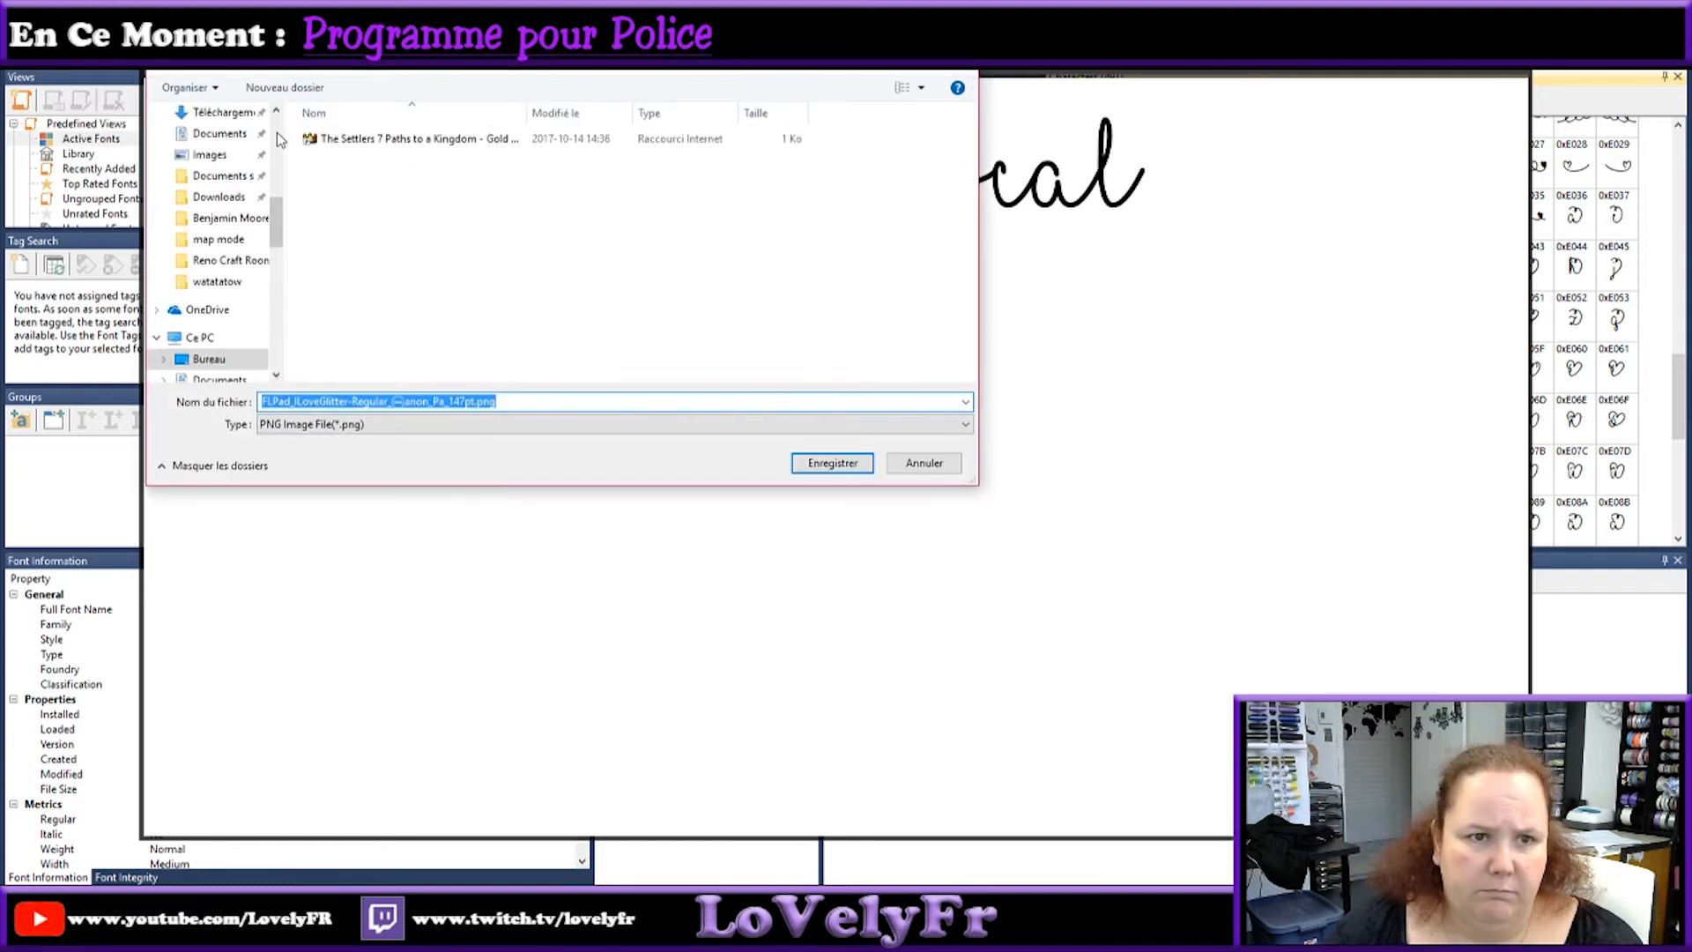
click(220, 175)
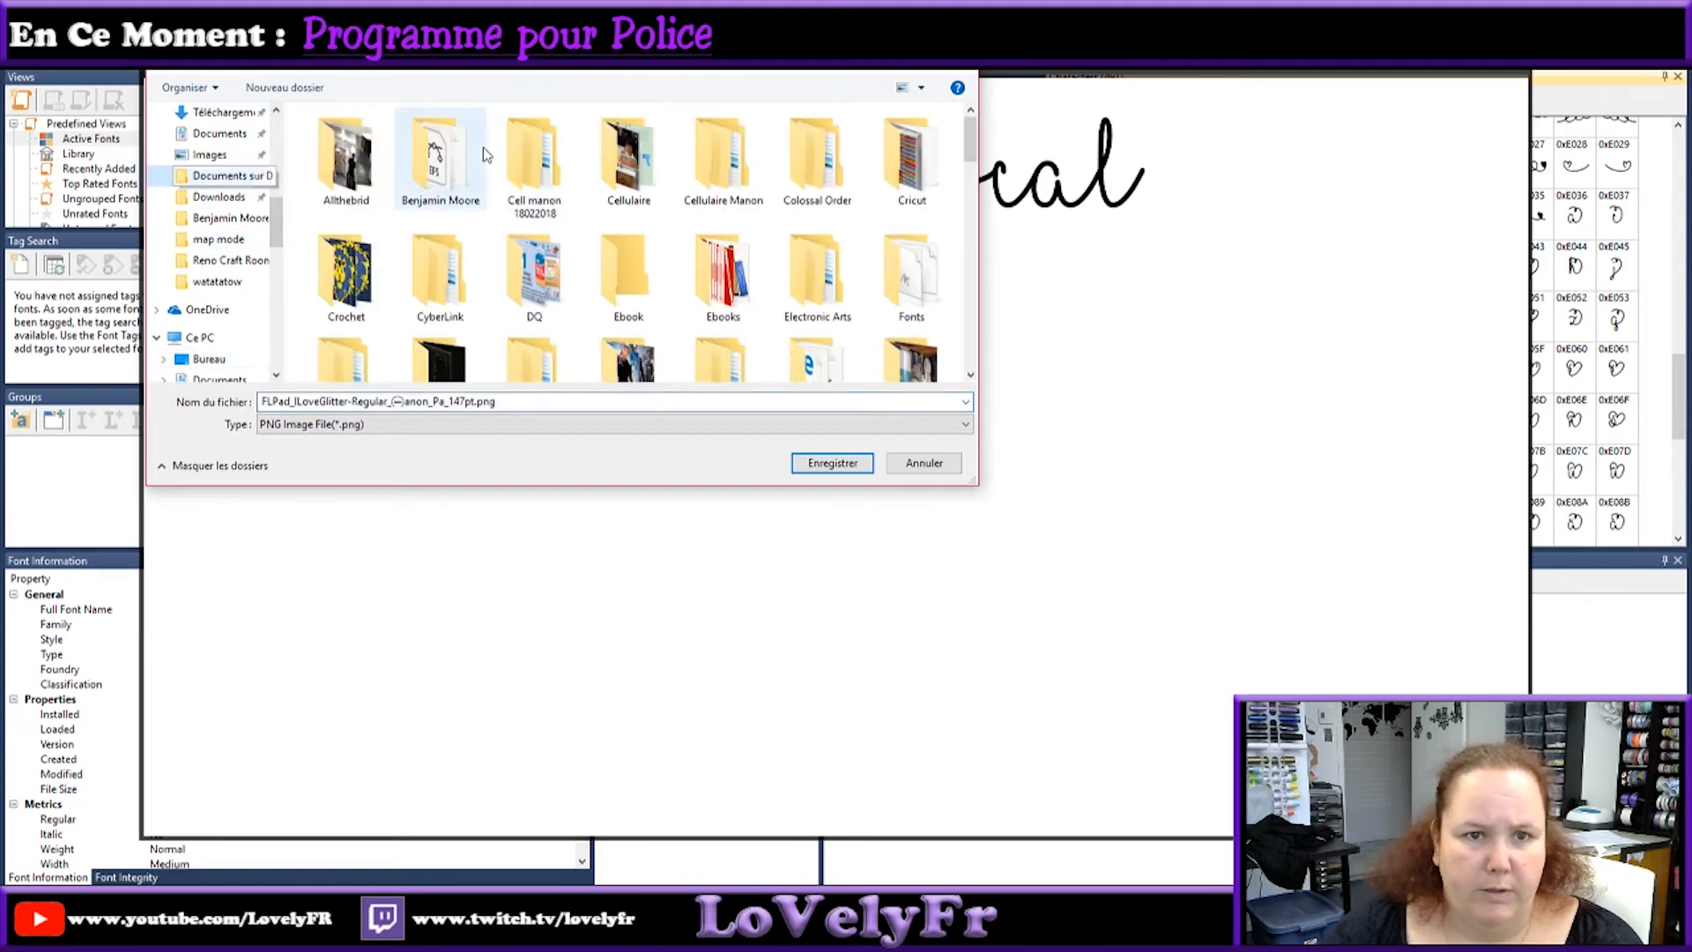
double_click(910, 163)
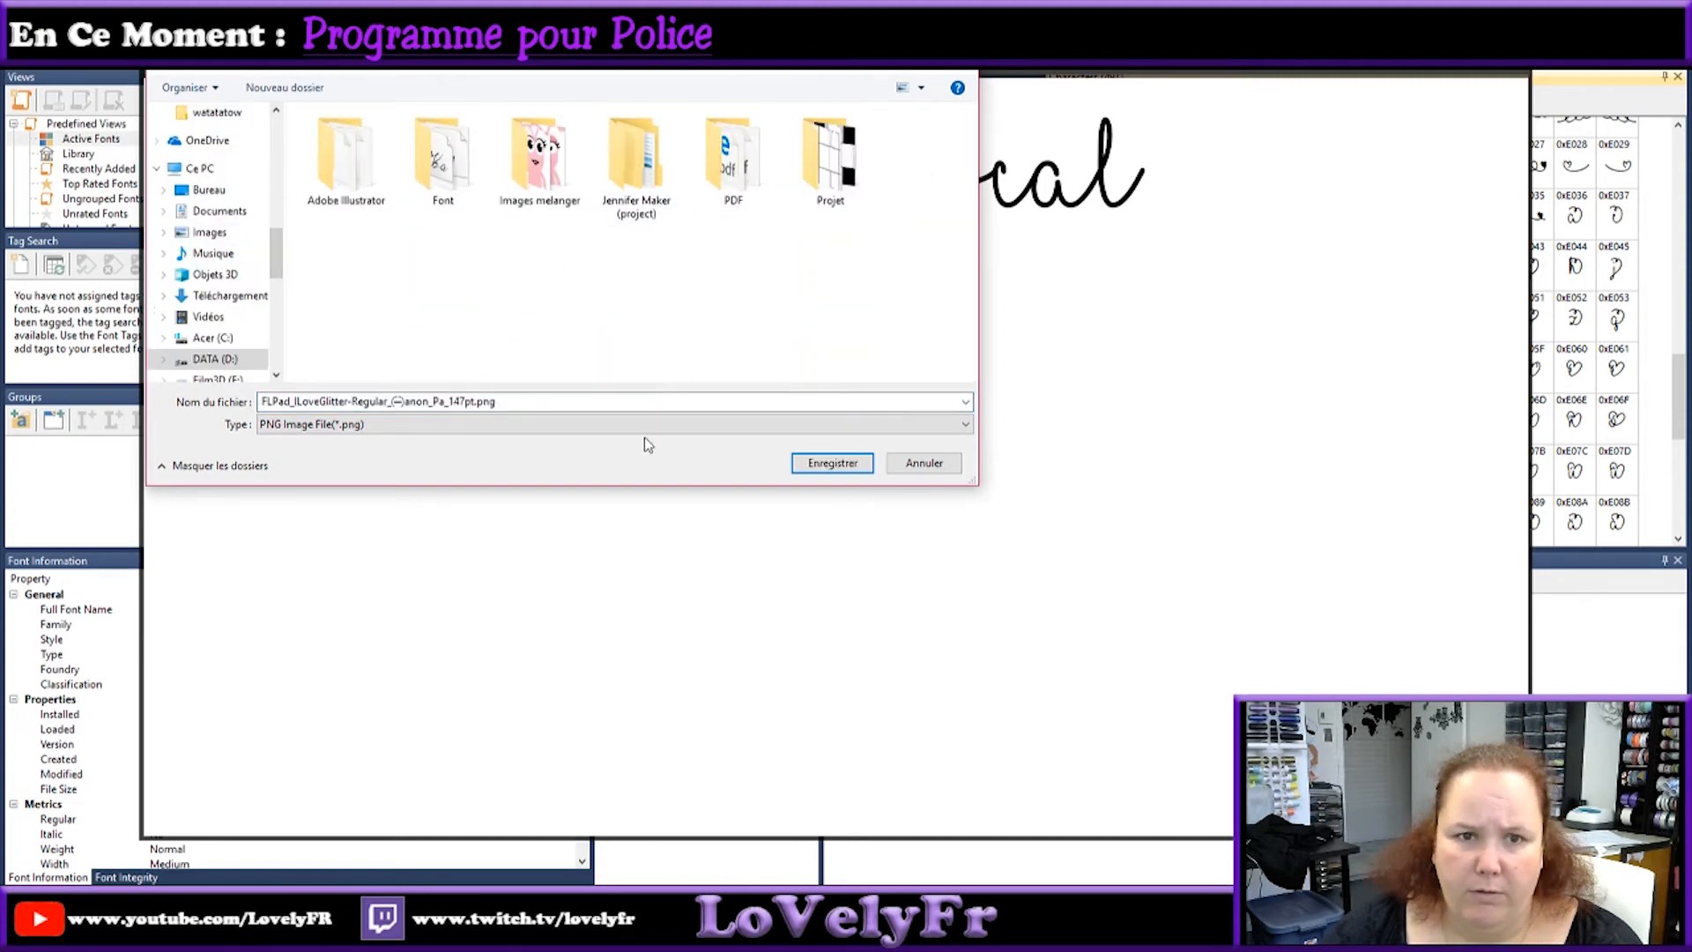
click(405, 430)
click(405, 456)
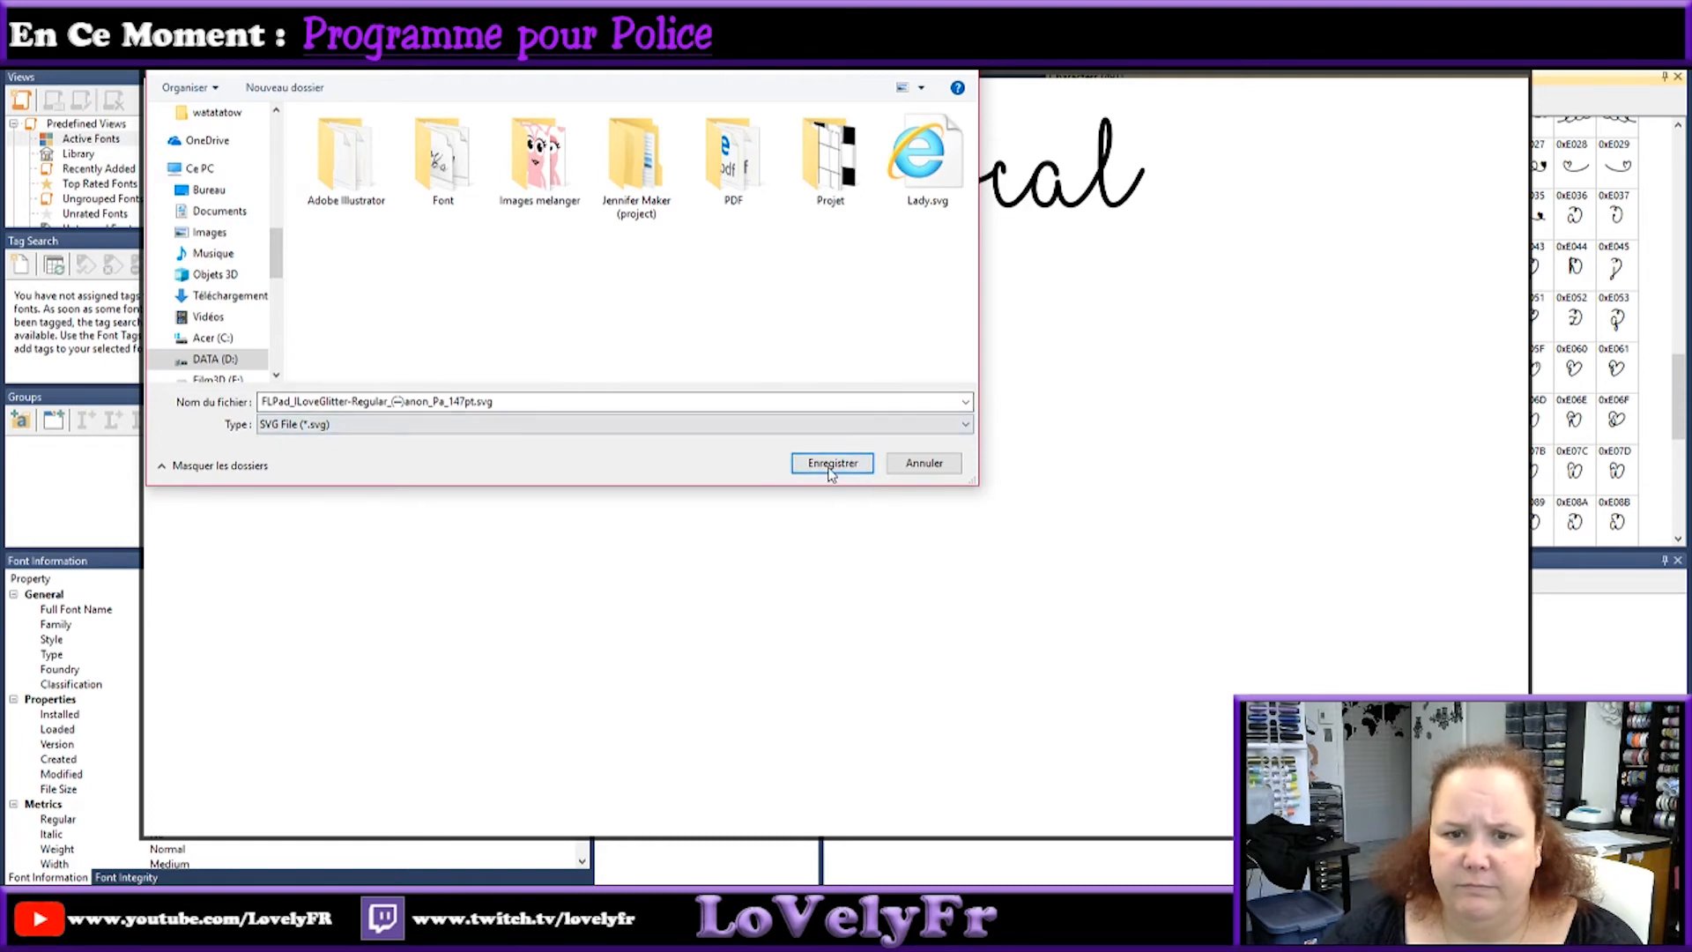
click(837, 463)
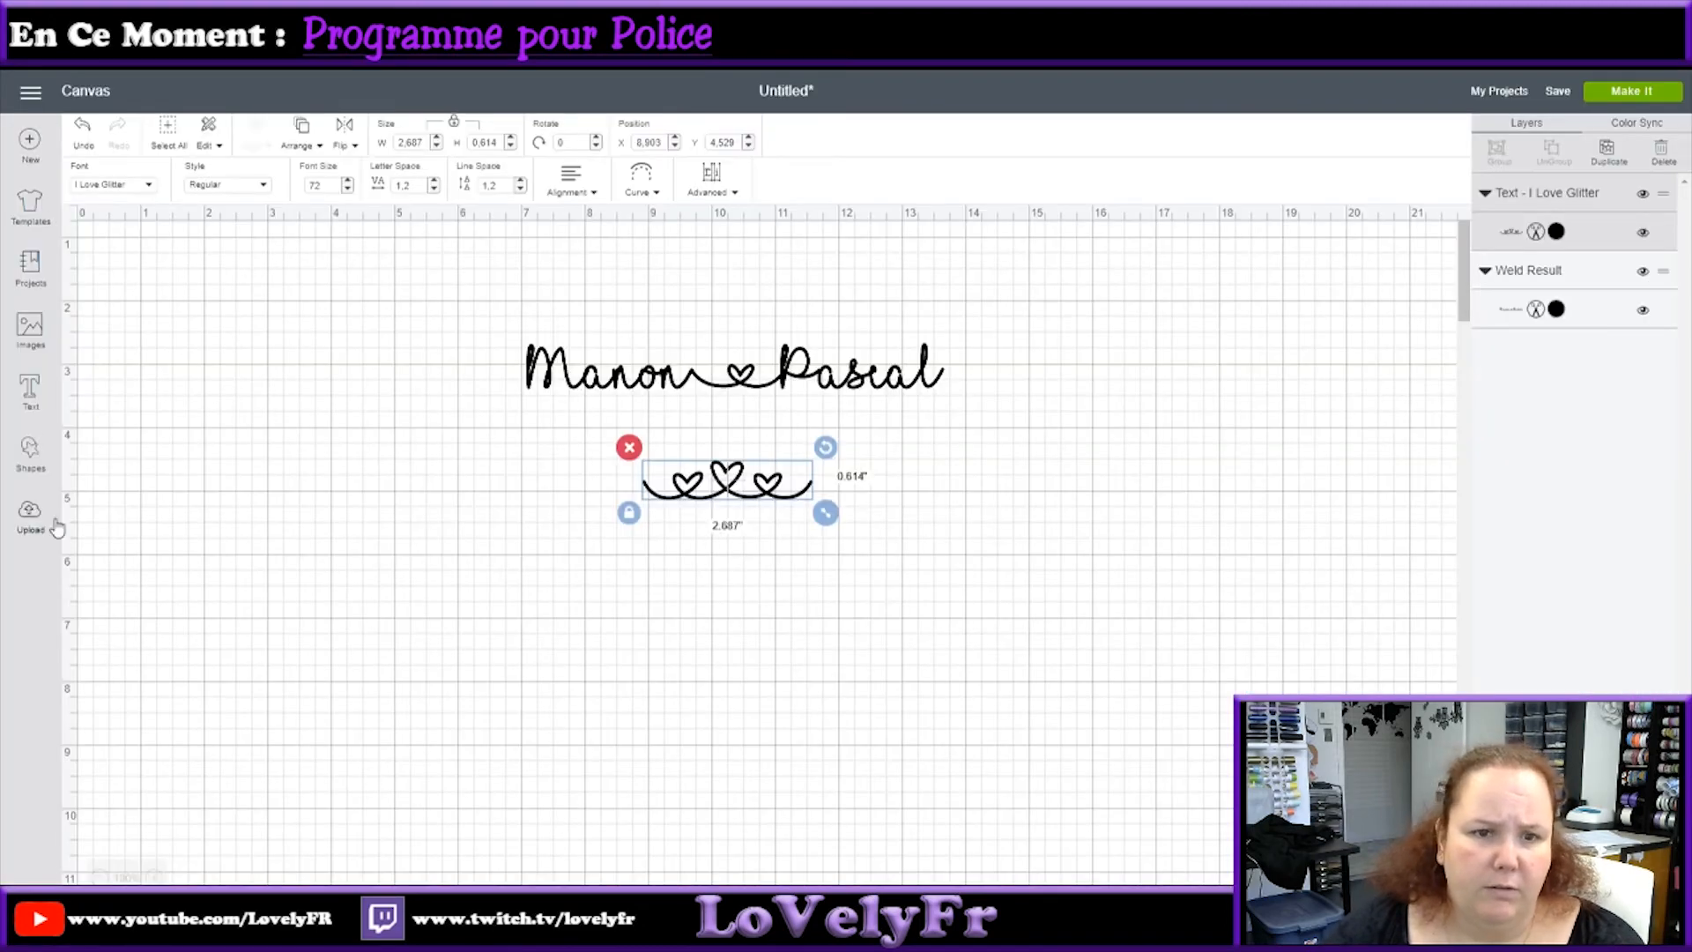
Step: Switch to Cricut Design Space and upload the exported FLPad_ILoveGlitter-Regular SVG from the Cricut folder as an image
click(55, 526)
click(432, 453)
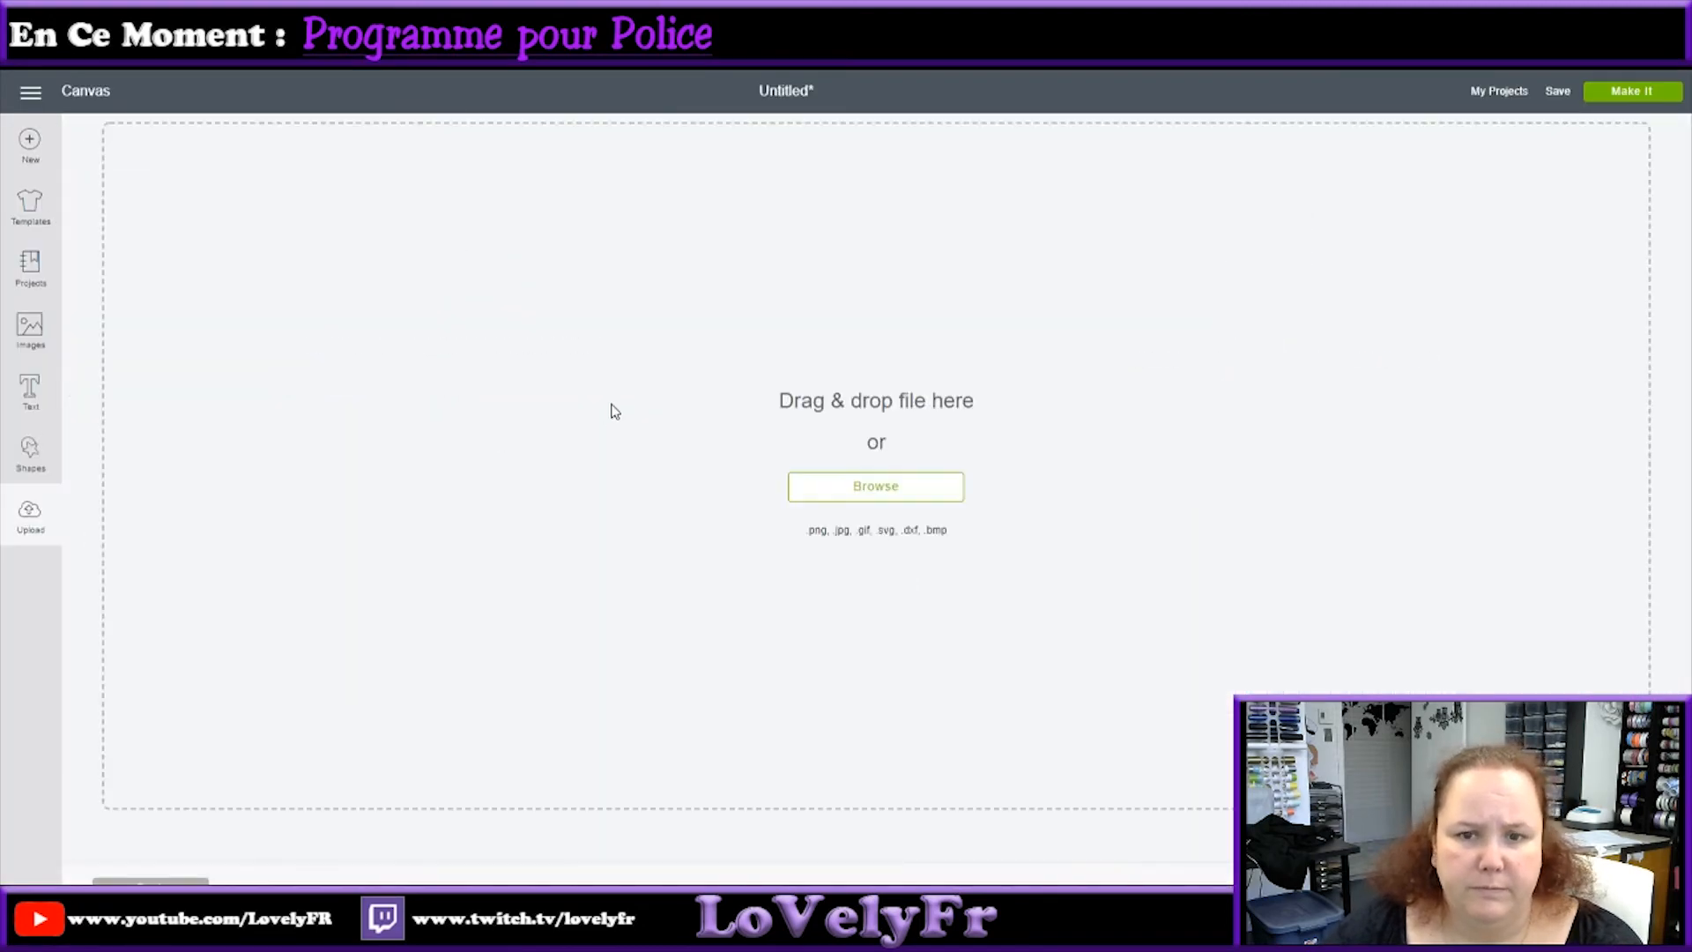
click(848, 486)
click(84, 338)
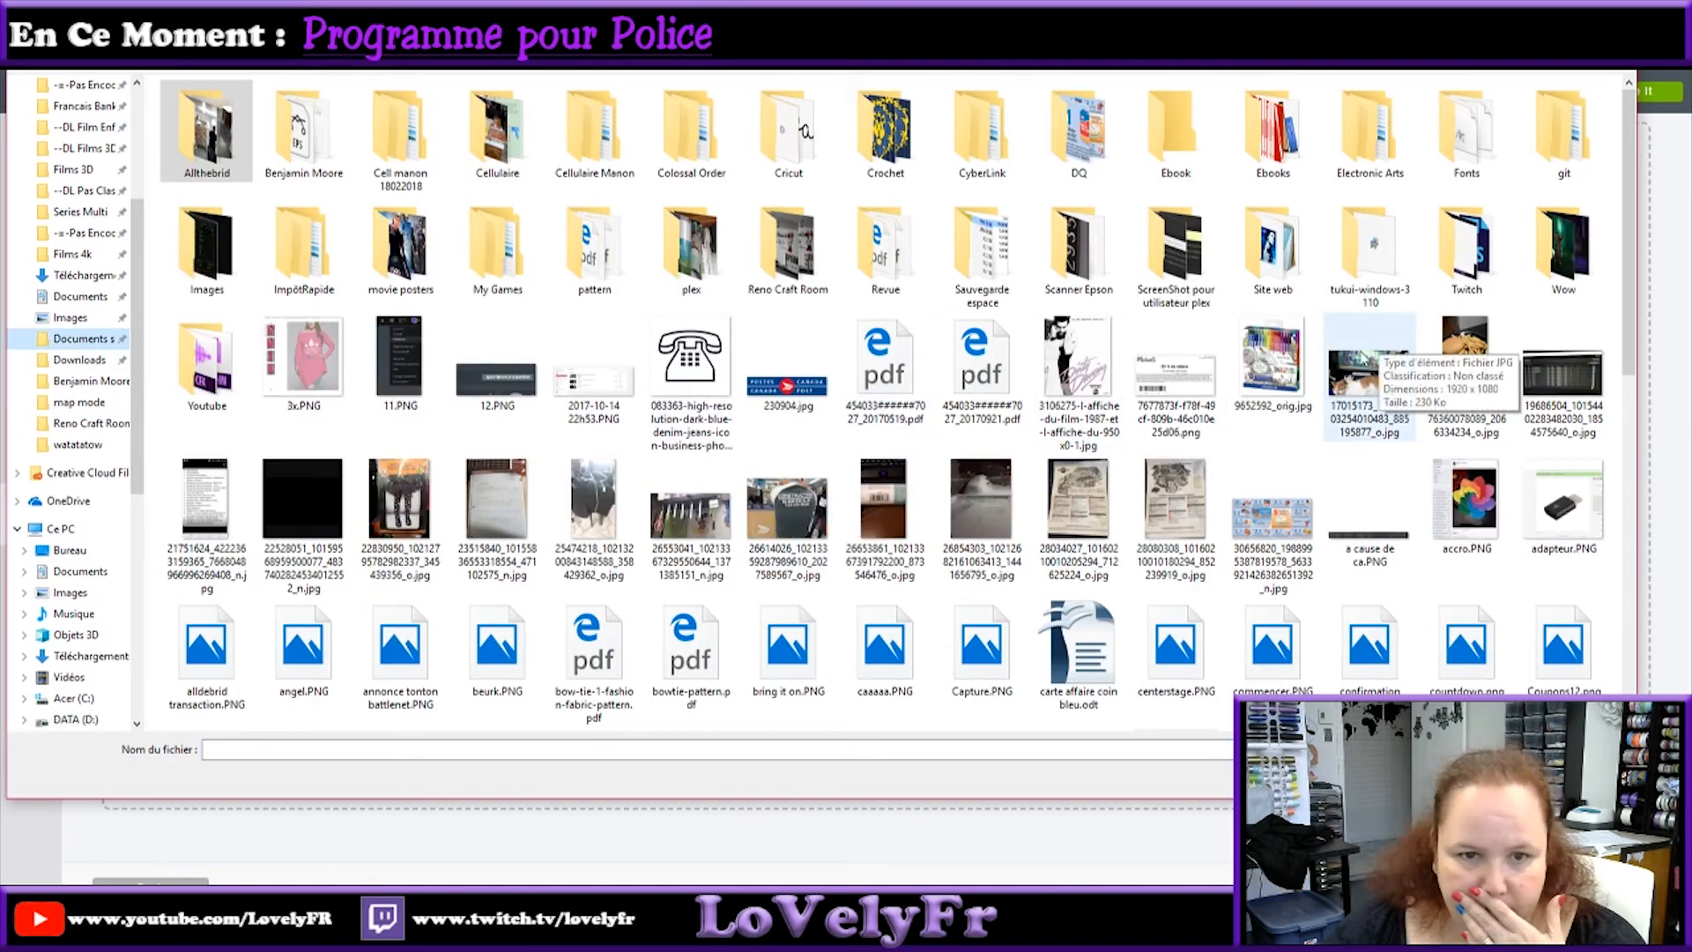
double_click(787, 132)
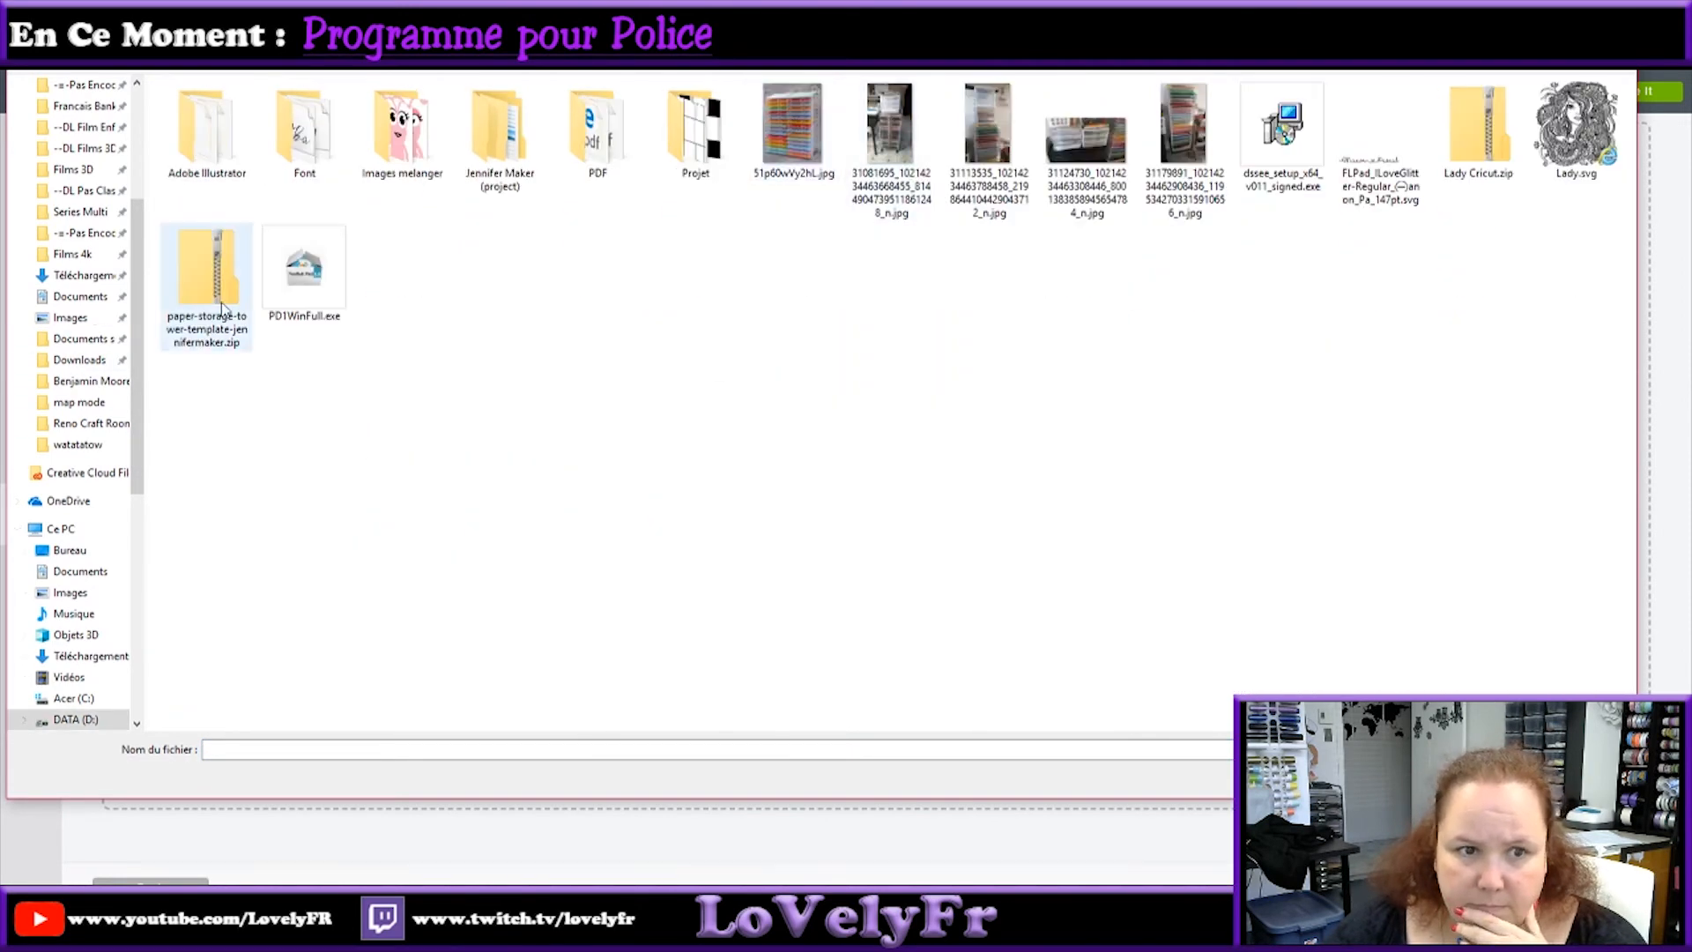
click(1408, 117)
double_click(1408, 117)
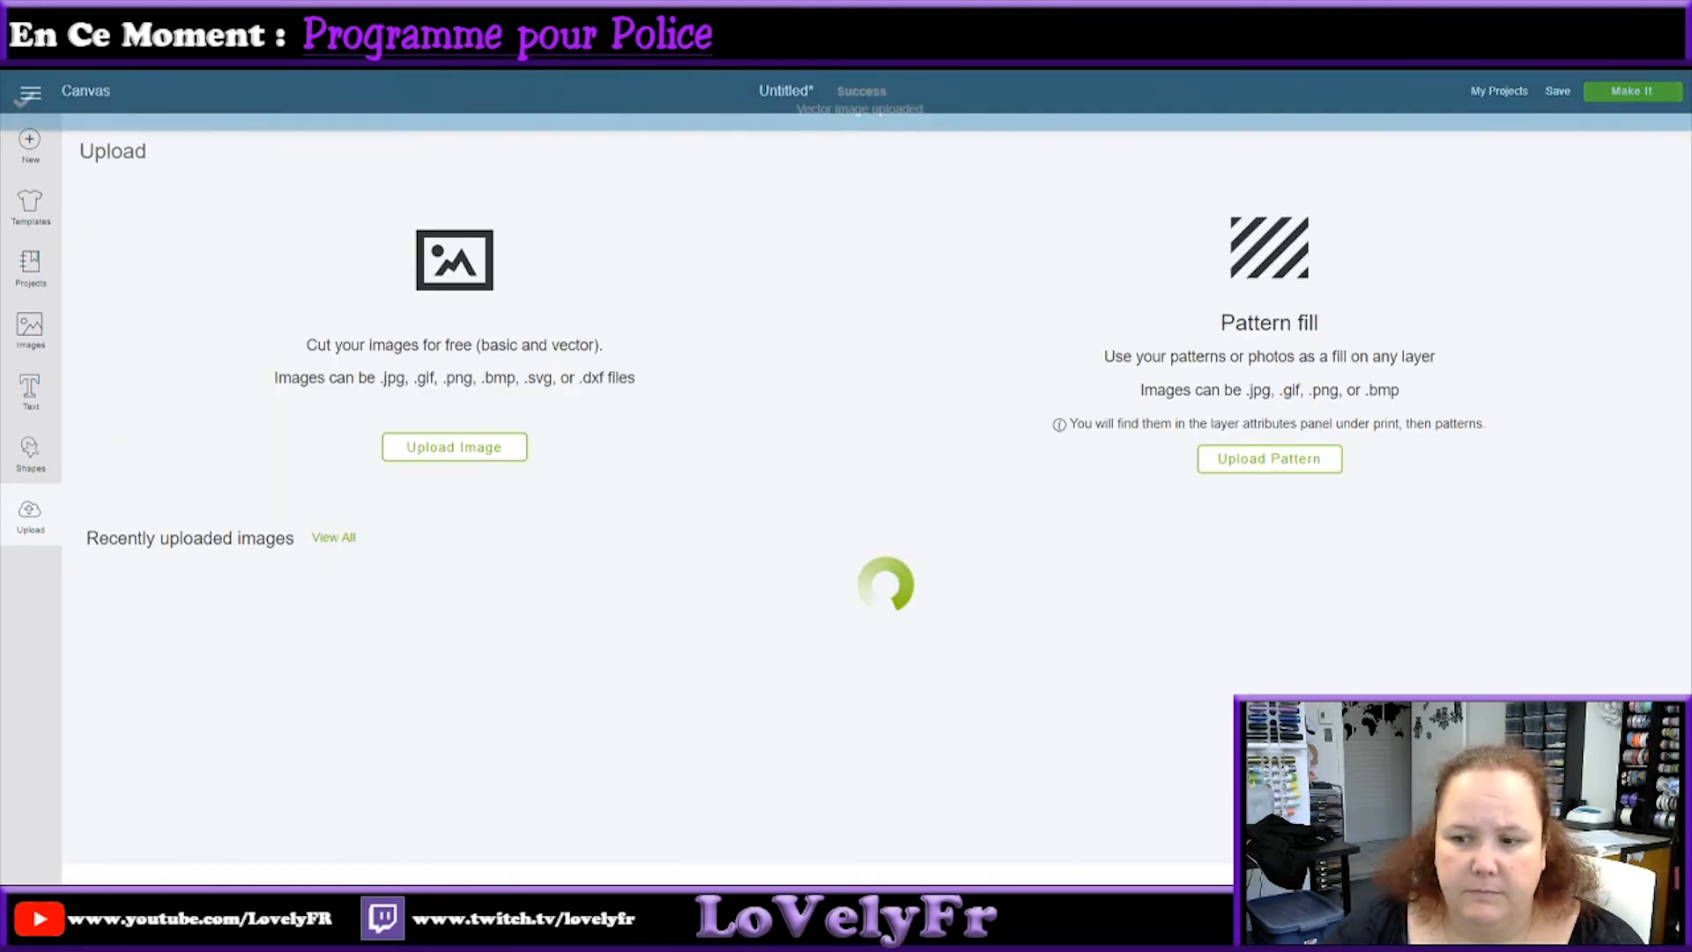
Step: Insert the newly uploaded lettering on the canvas and position it above the welded names at X 2.719, Y 0.587
click(161, 593)
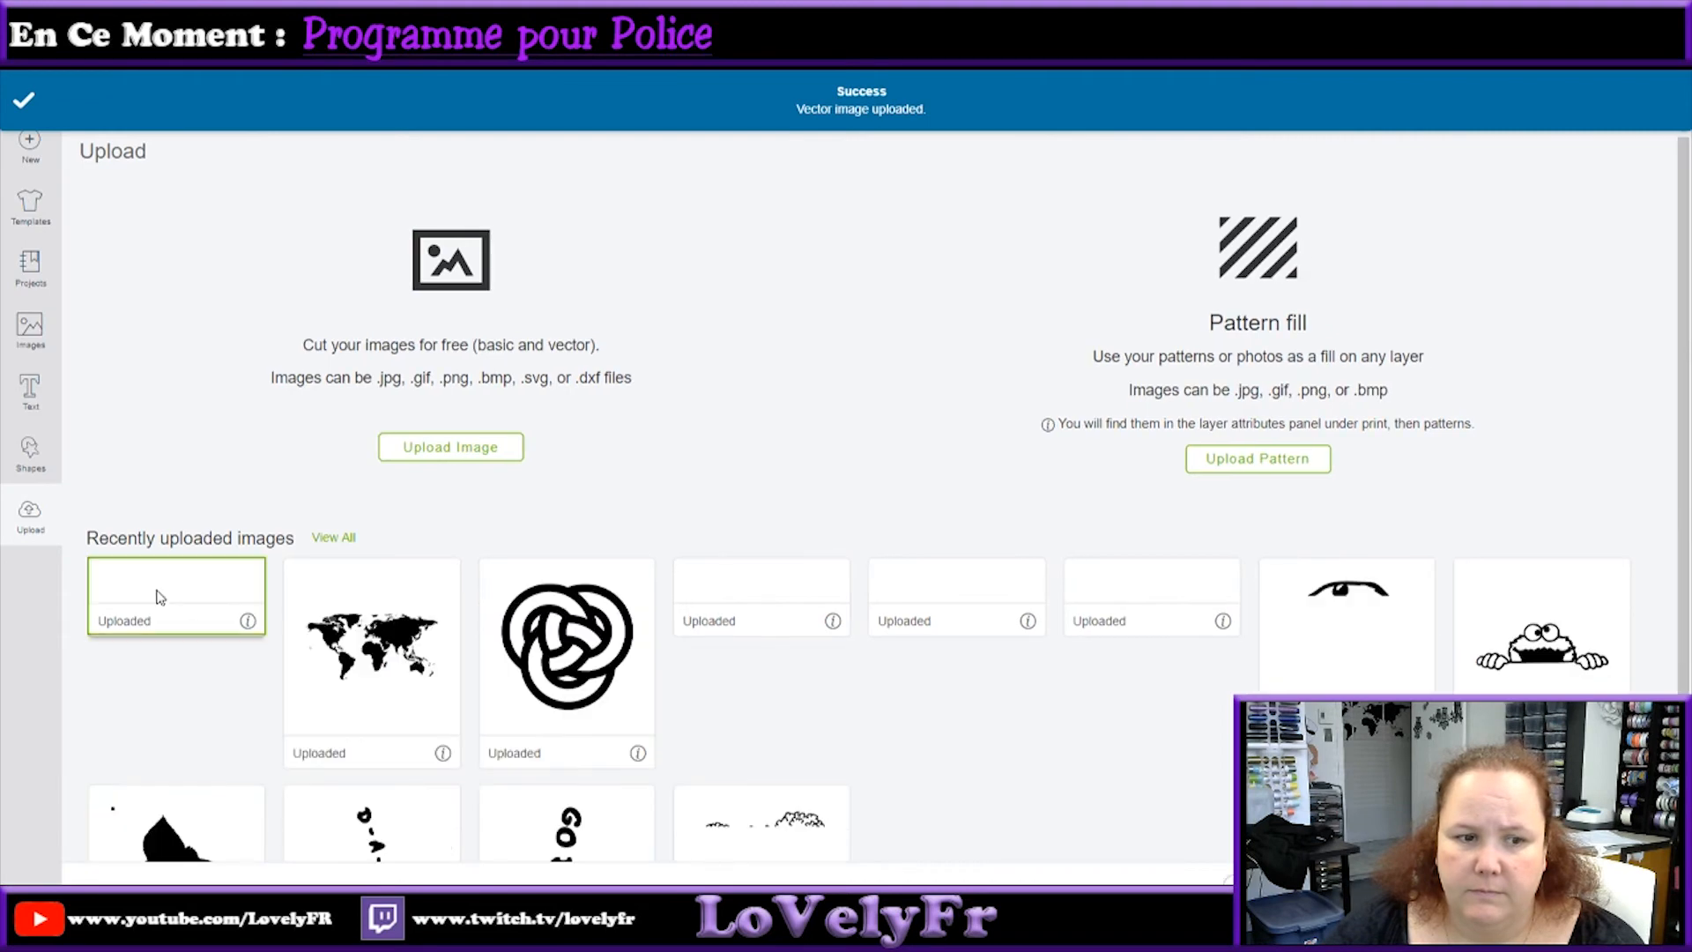
click(1194, 861)
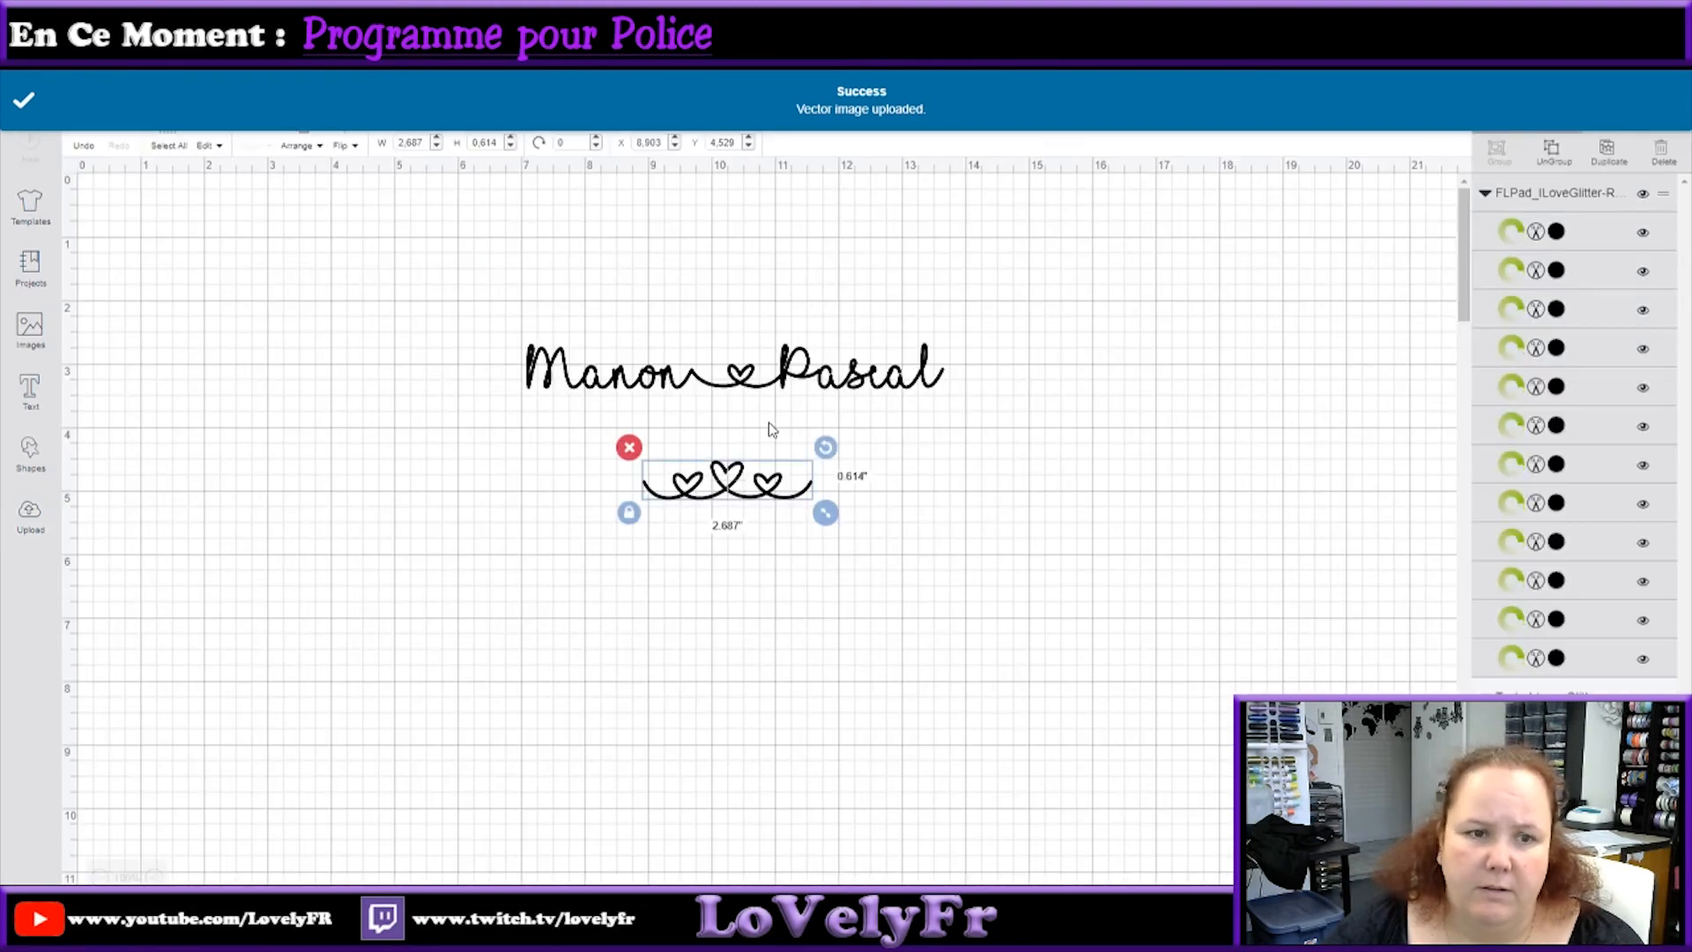
drag(689, 370, 734, 273)
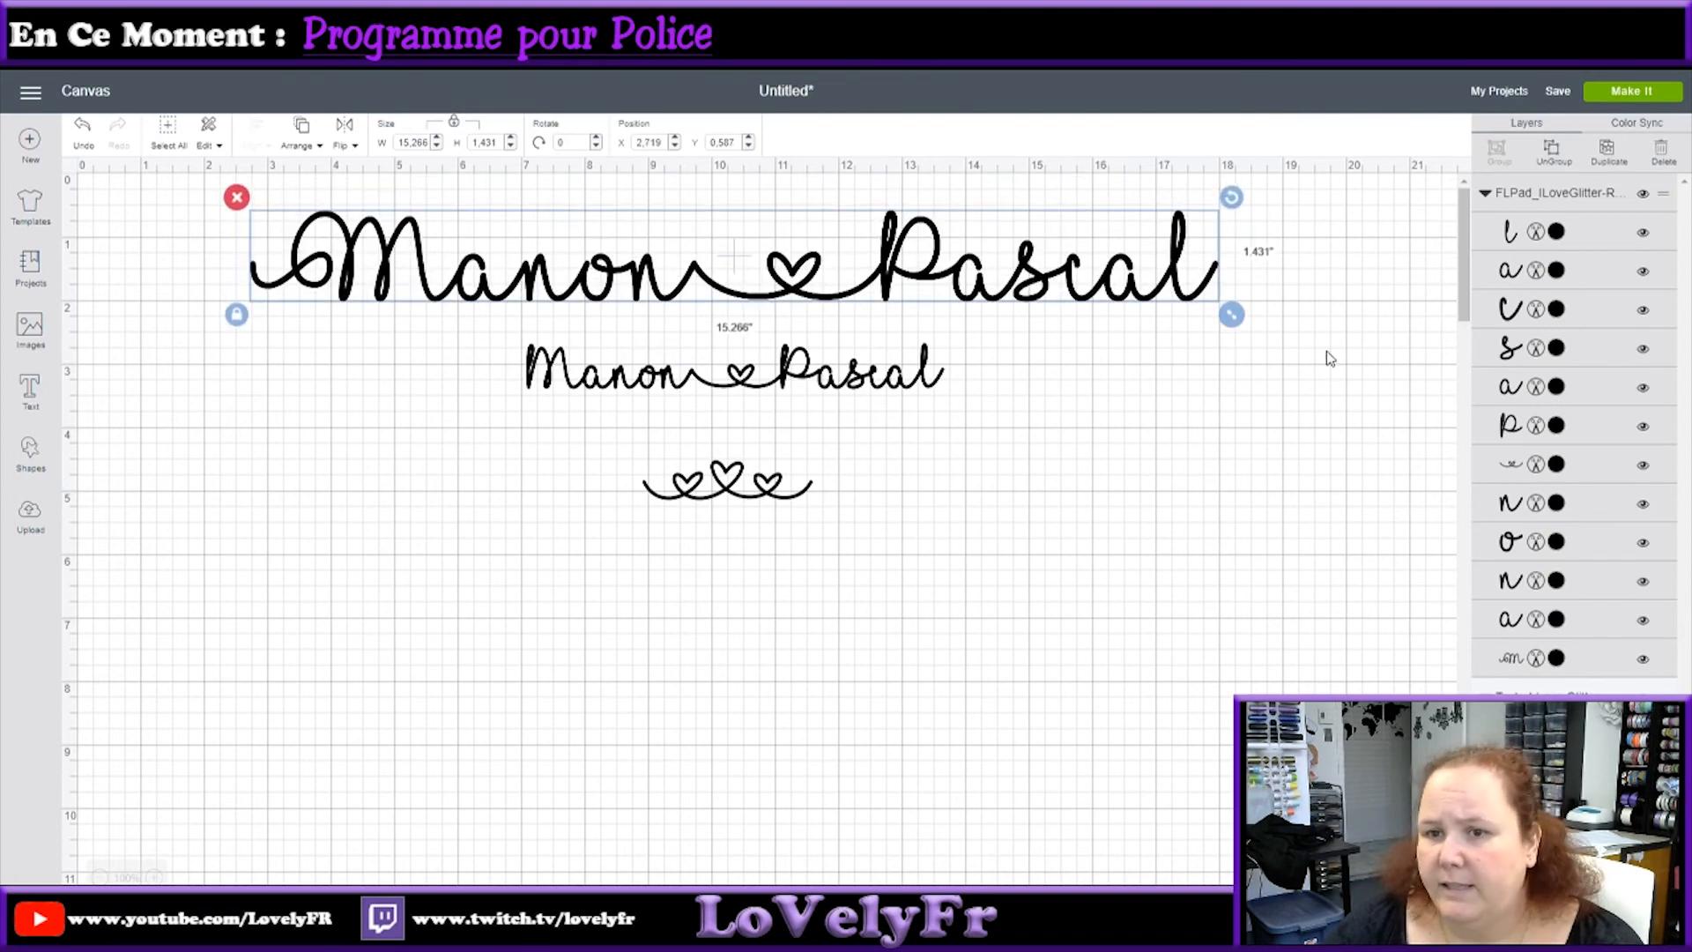
Step: Weld the inserted lettering into one shape, scaled to about 12 in wide and placed at X 4.08, Y 0.795
drag(1243, 319, 1024, 296)
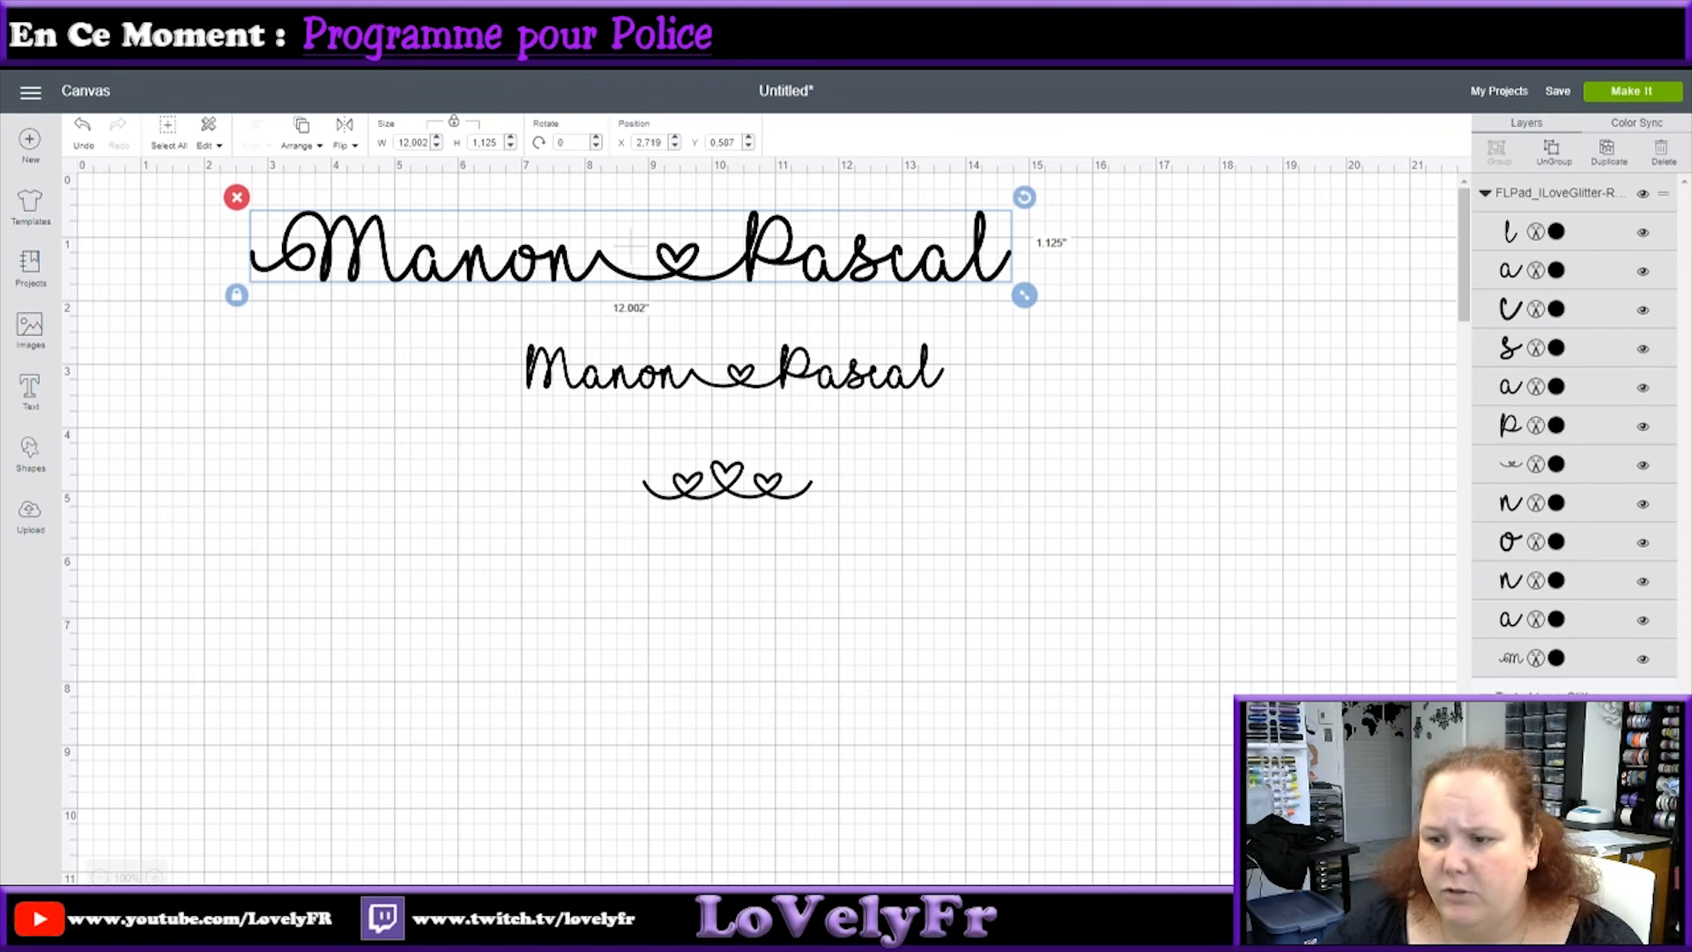
click(1535, 868)
drag(674, 254, 761, 268)
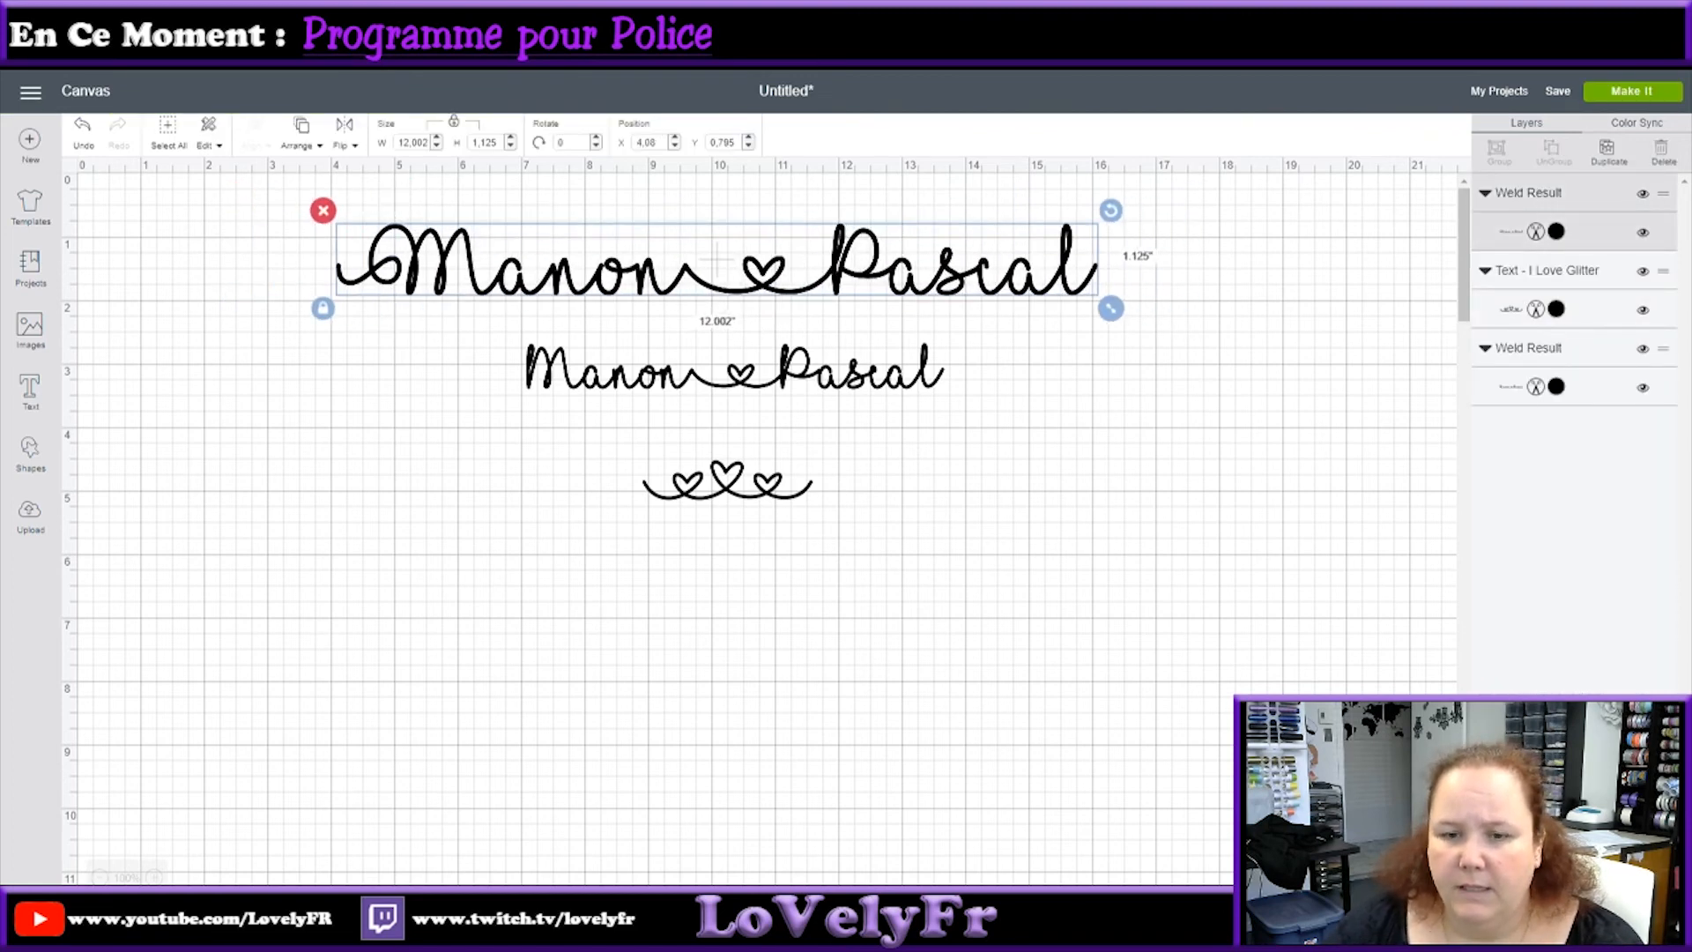
Step: Switch to FontLab Pad and open the installed font Always Beside You Regular for the name lettering
key(alt+Tab)
click(284, 59)
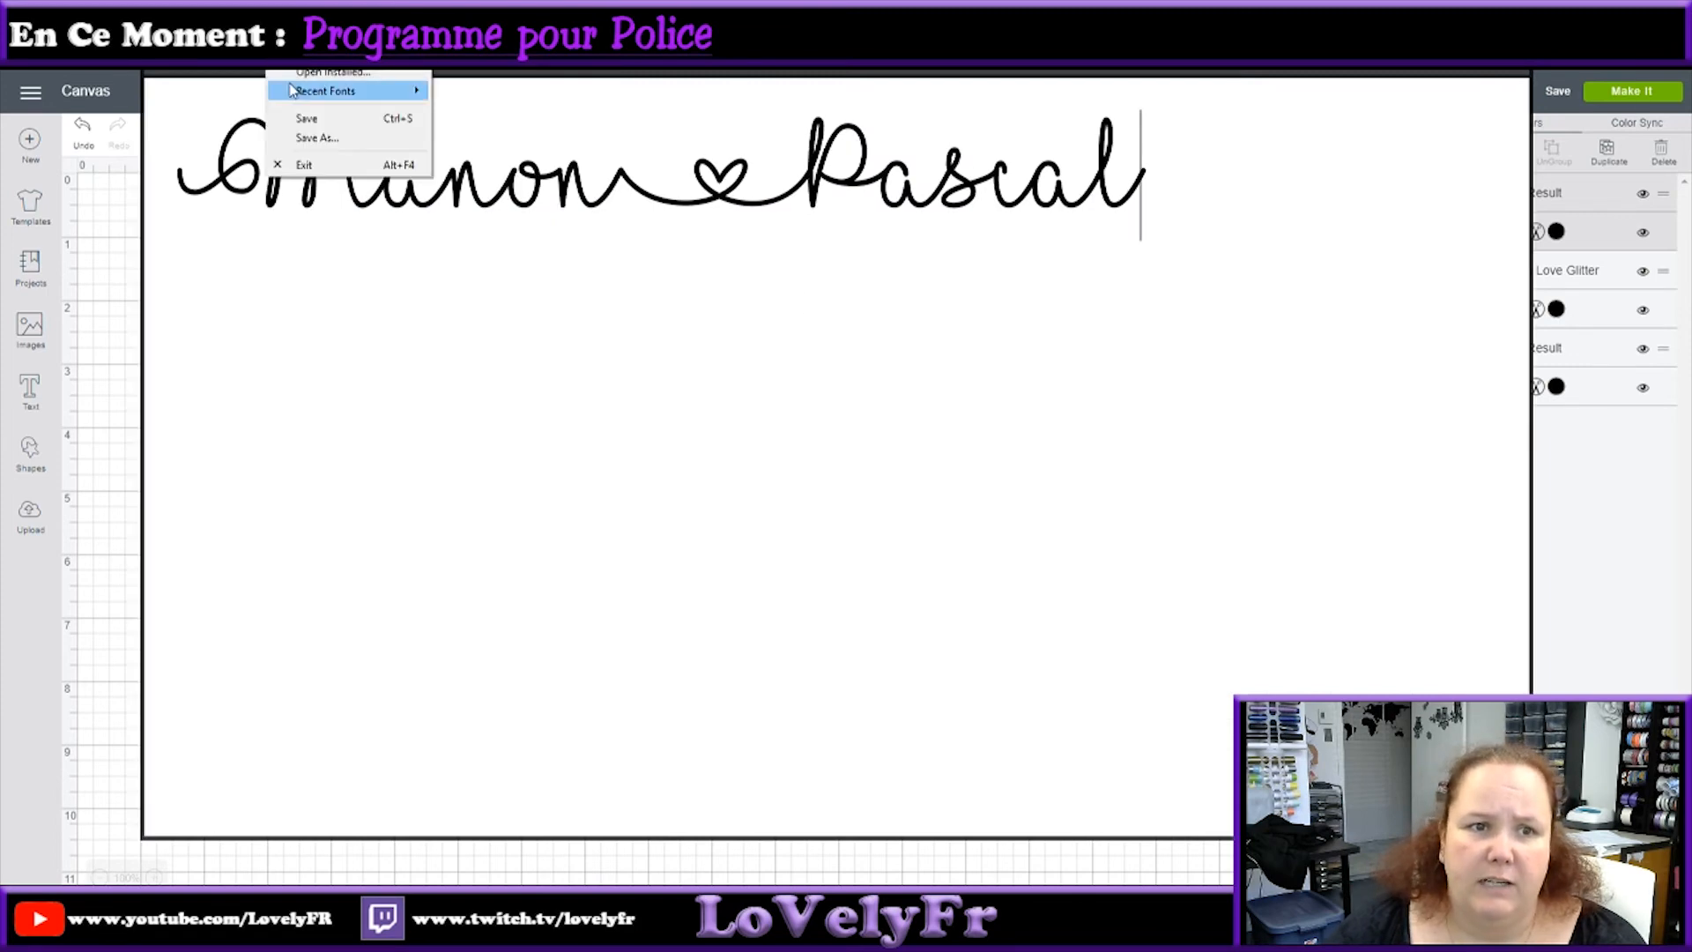
click(322, 73)
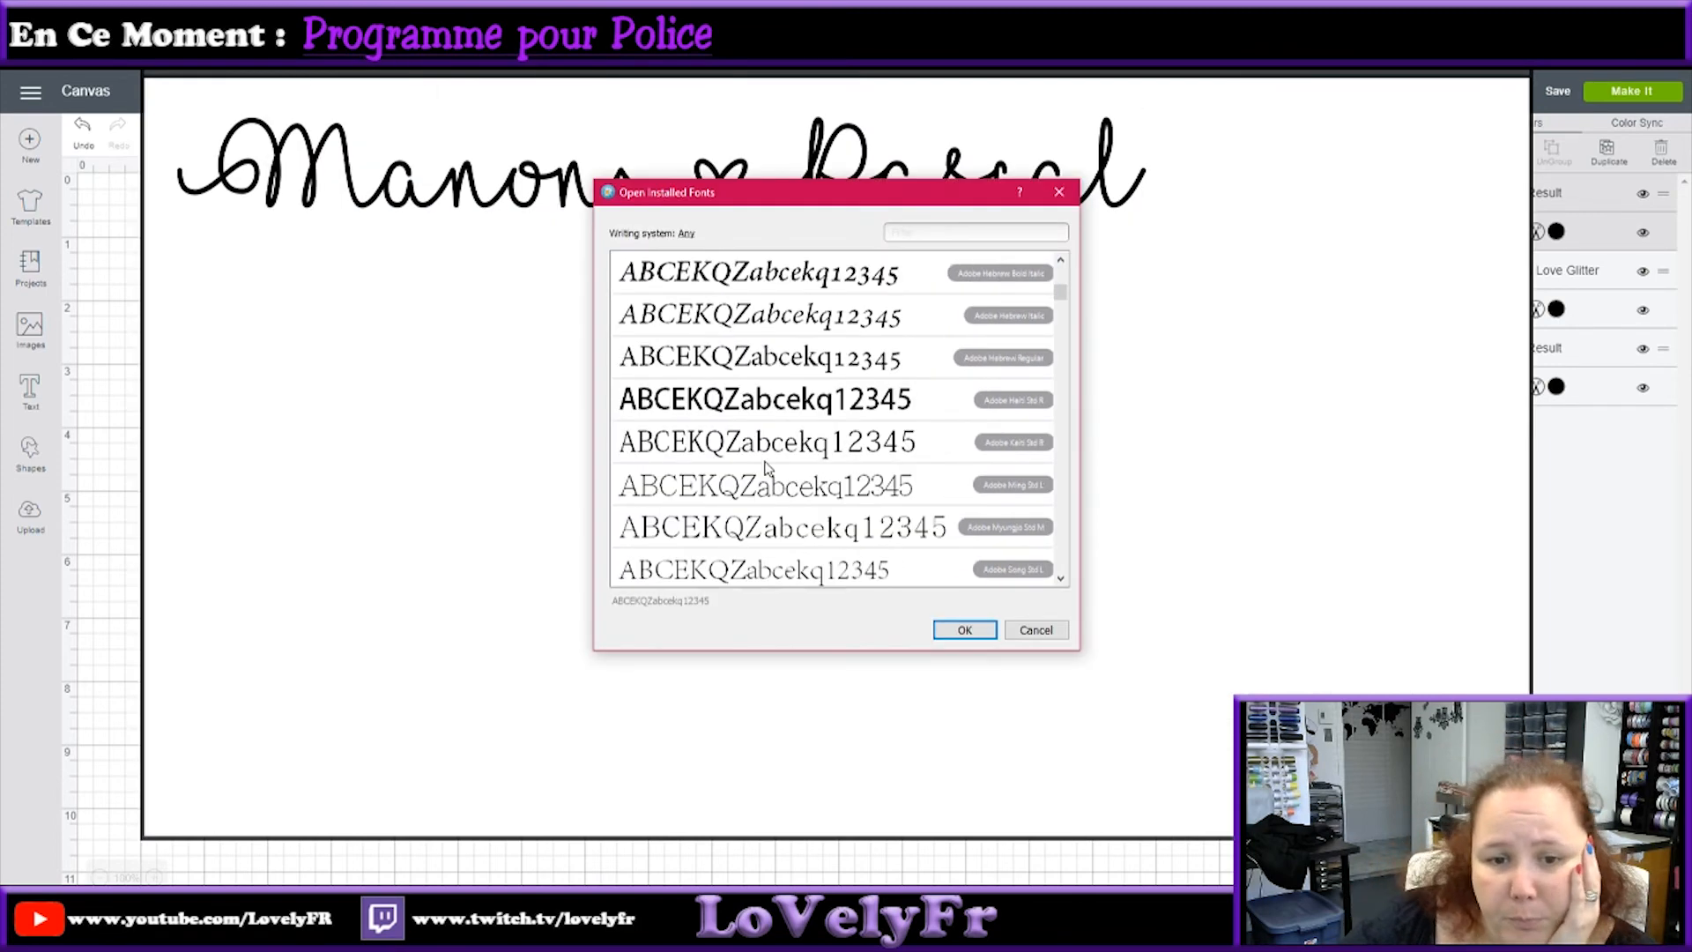
scroll(765, 467, down, 1)
double_click(718, 533)
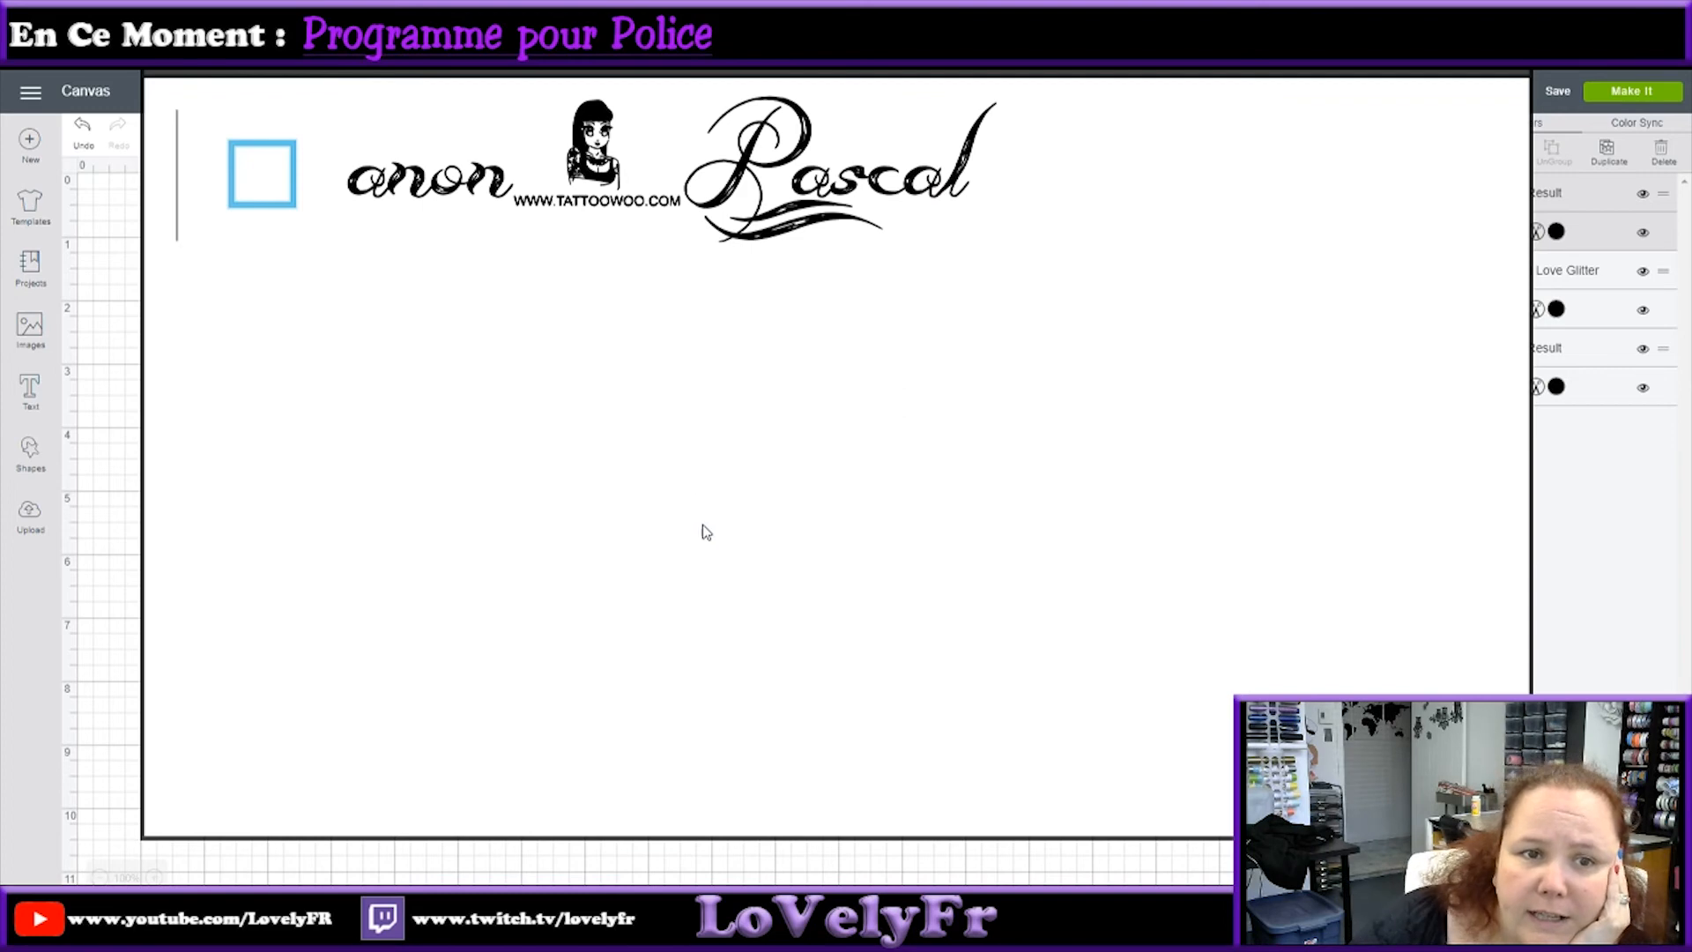
Step: Try the installed bold brush-script font listed just below Always In My Heart Regular on the name lettering
click(284, 58)
click(341, 88)
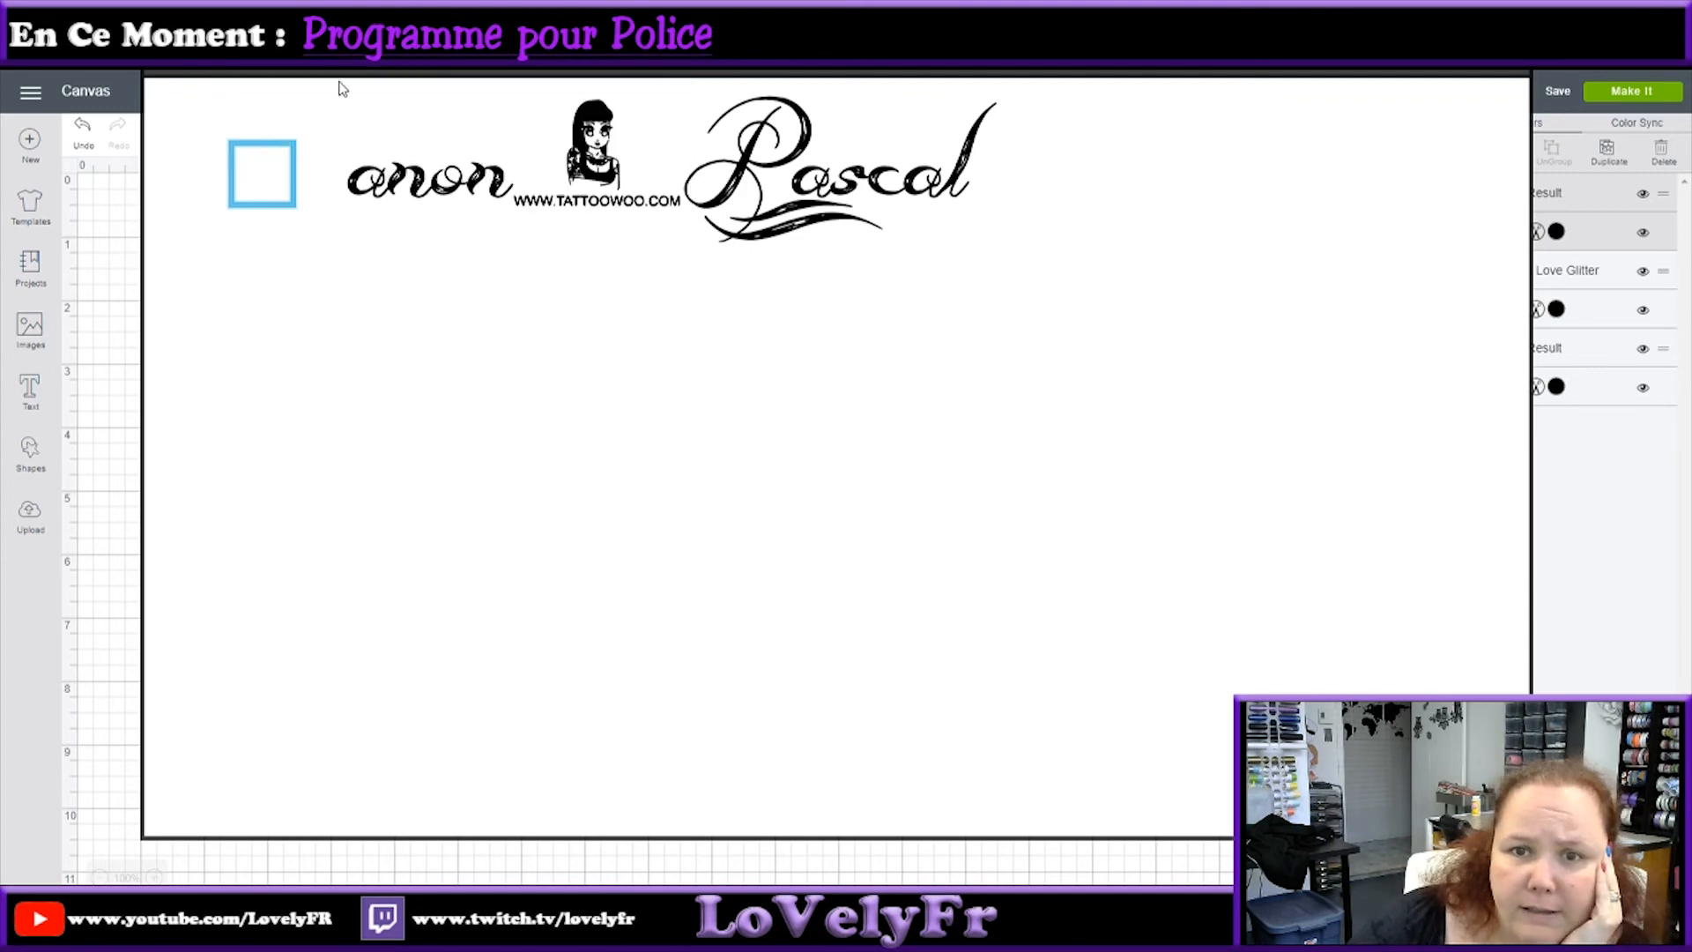
scroll(842, 497, down, 3)
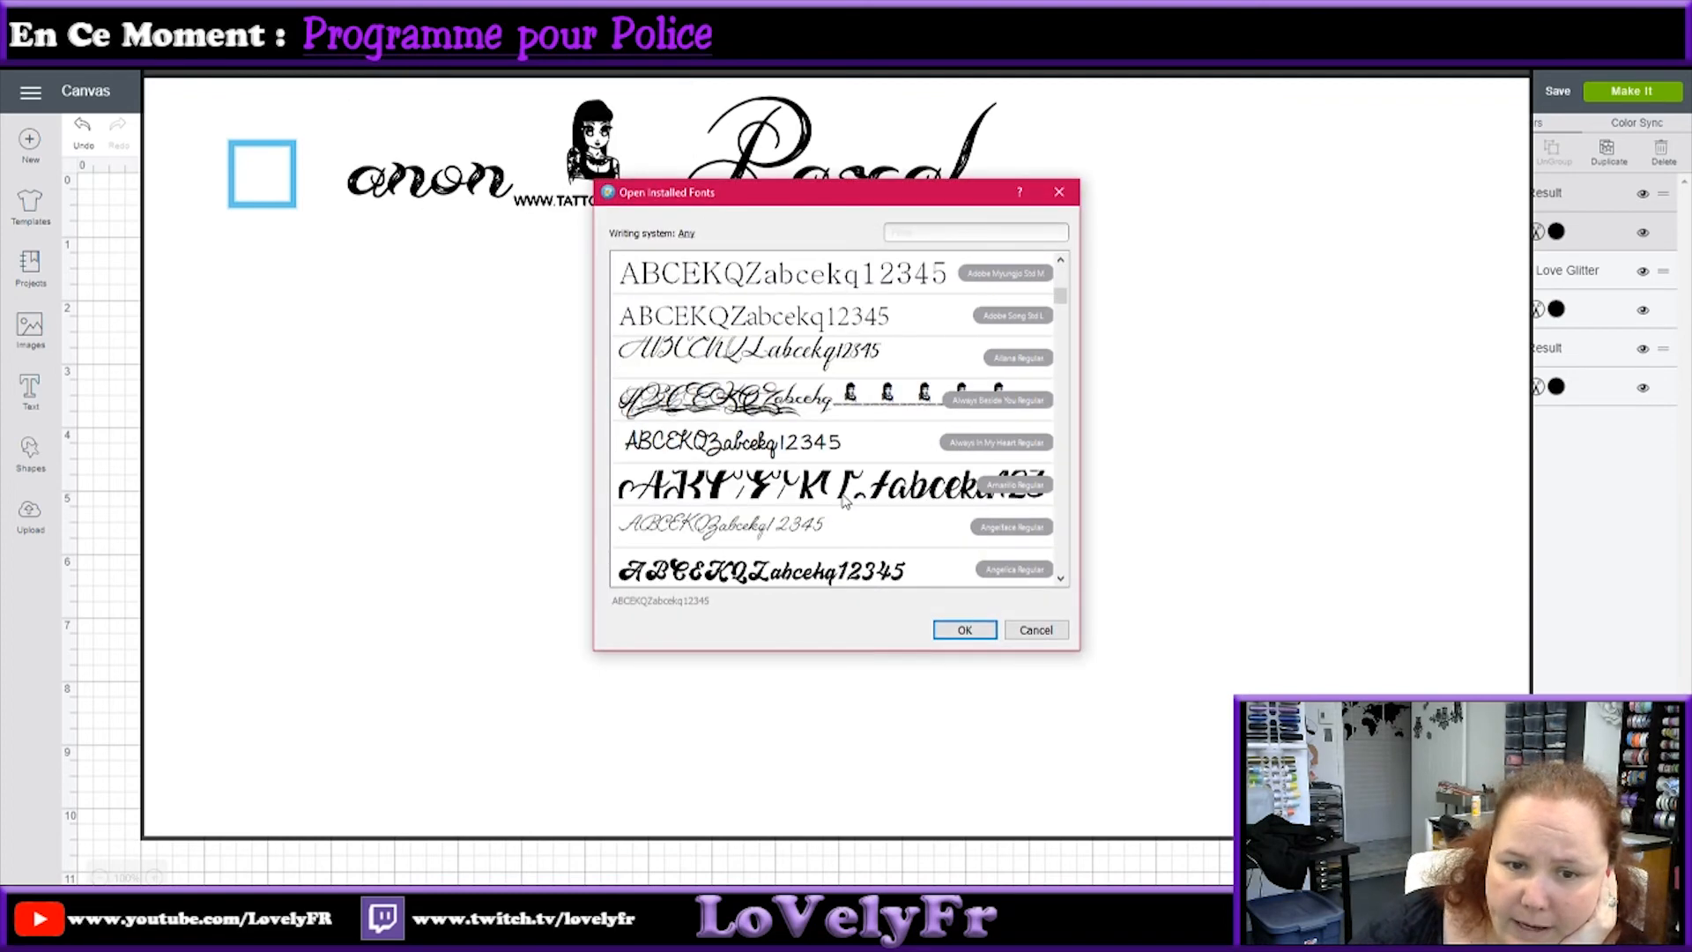
double_click(800, 495)
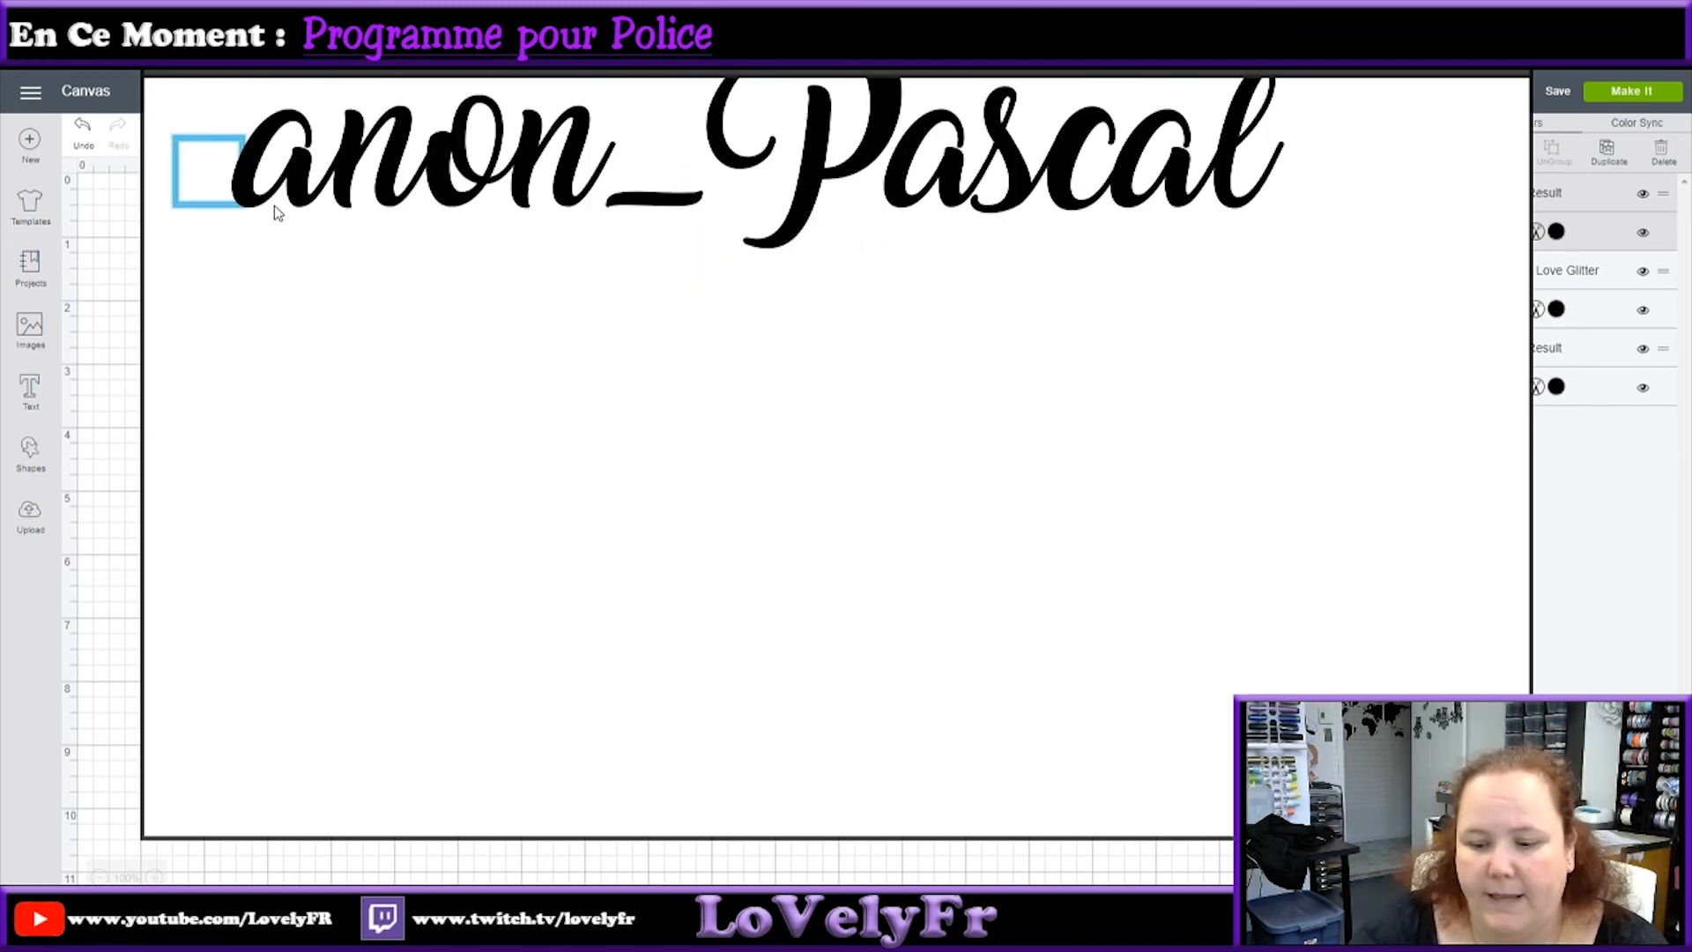
Step: Replace the missing first glyph of the lettering with a plain capital M and centre the text
key(BackSpace)
text(M)
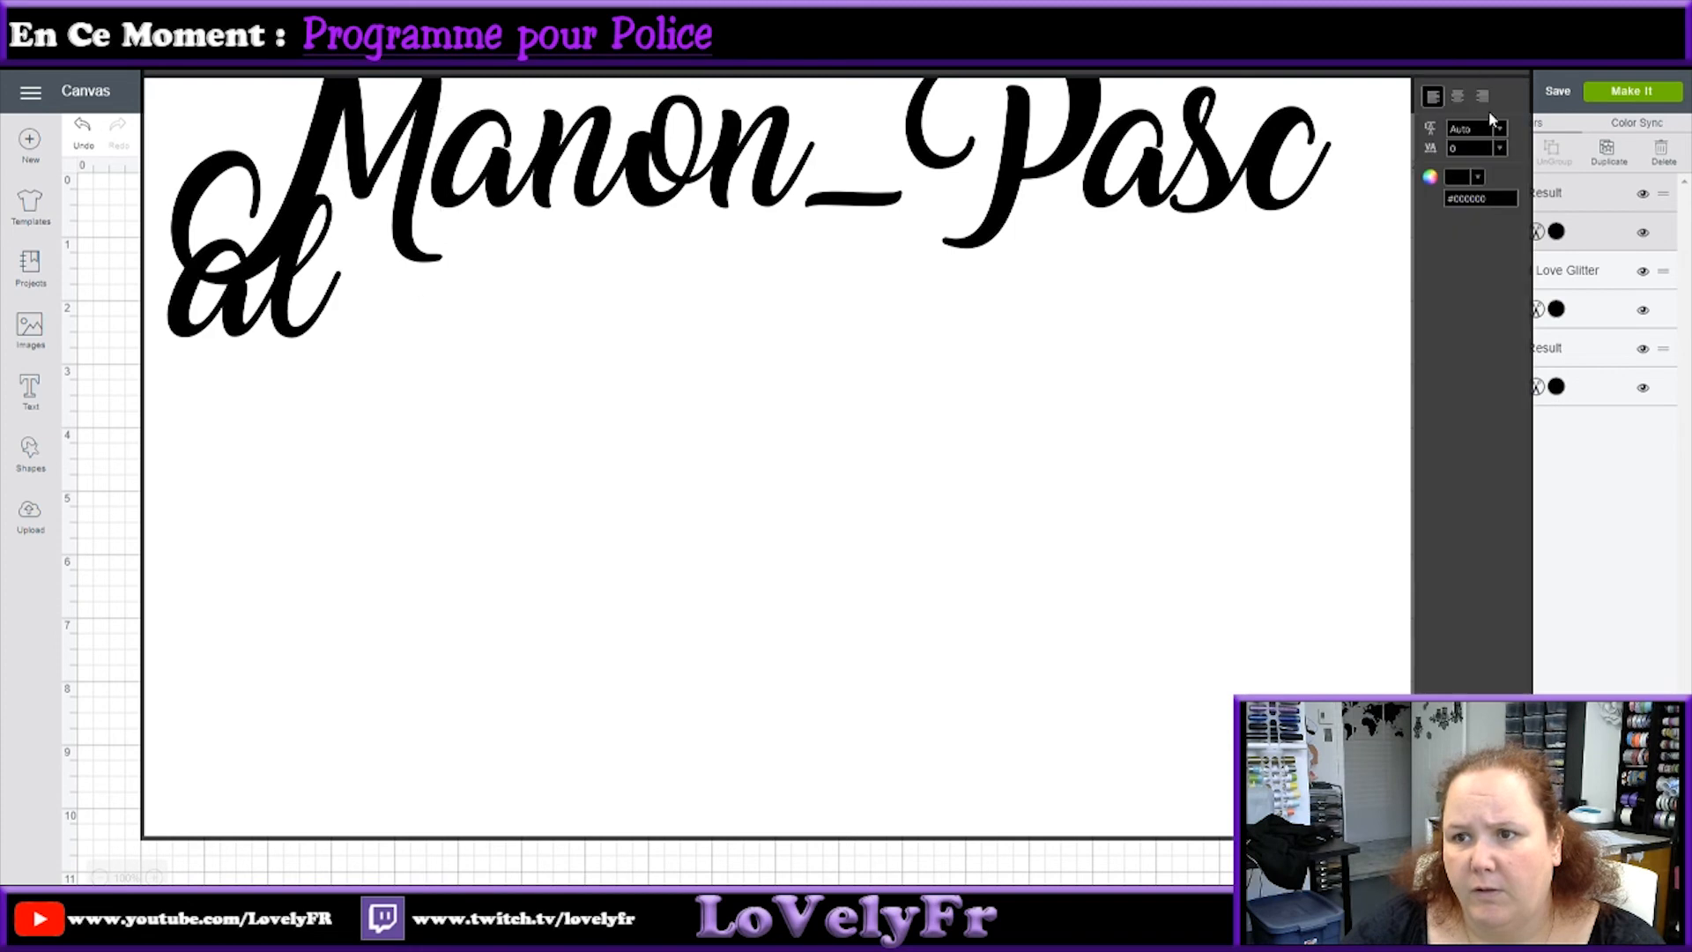
click(1460, 94)
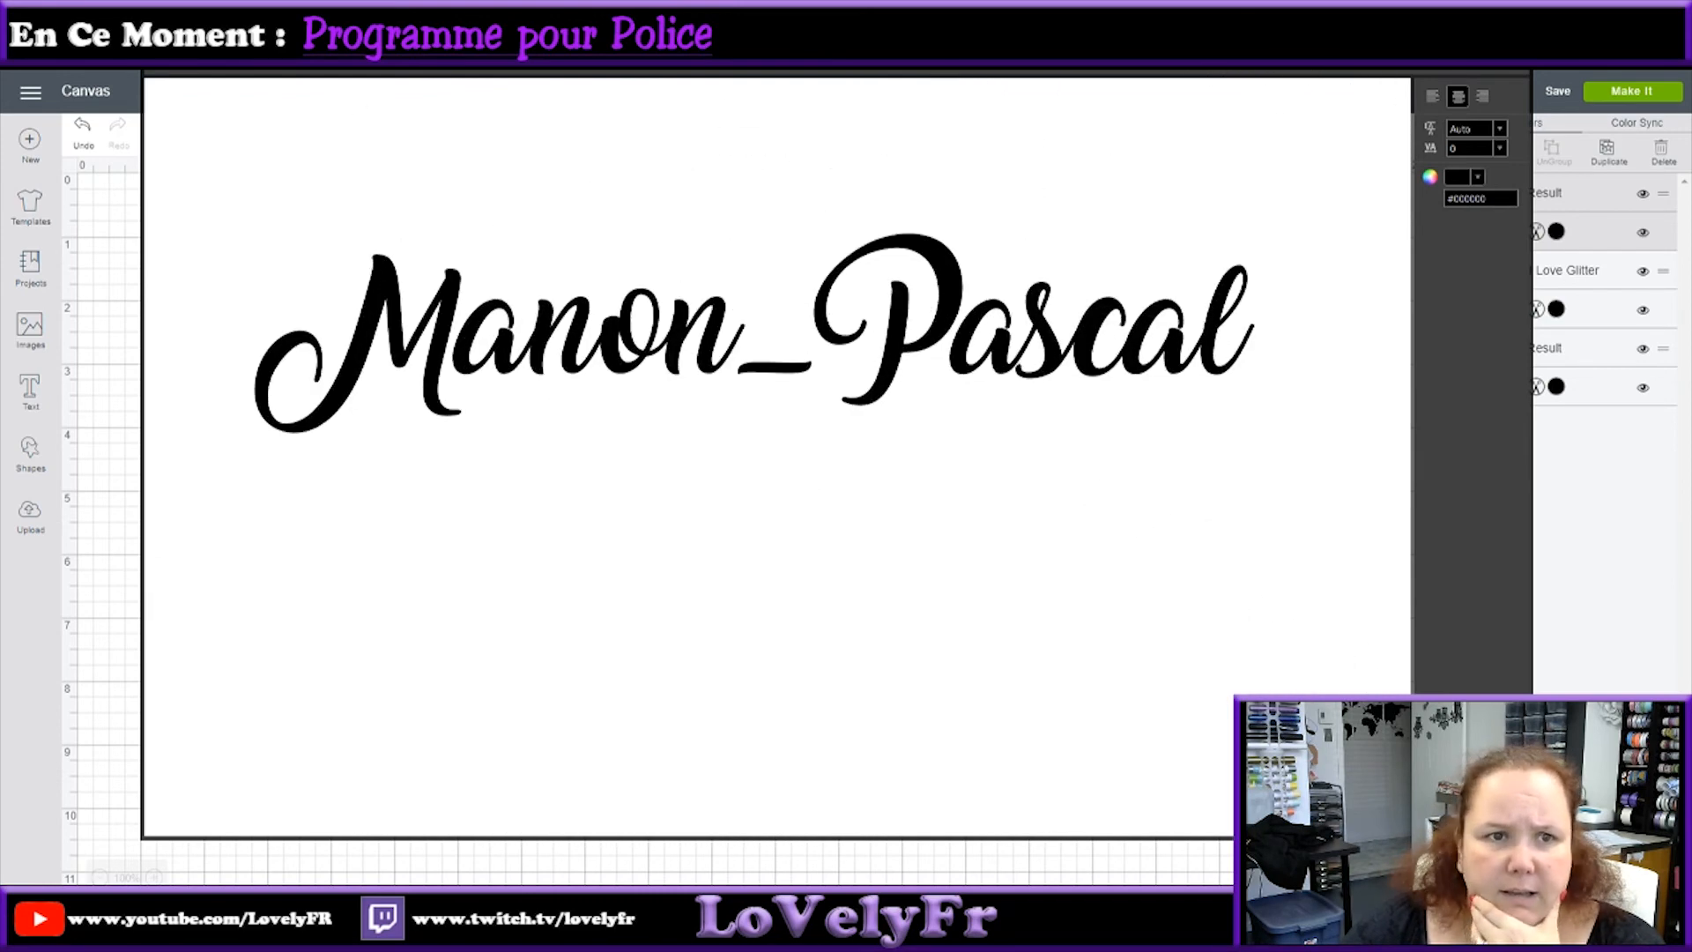
Step: Browse the installed fonts and try the slanted script font with small hearts on its capitals
click(277, 57)
click(304, 79)
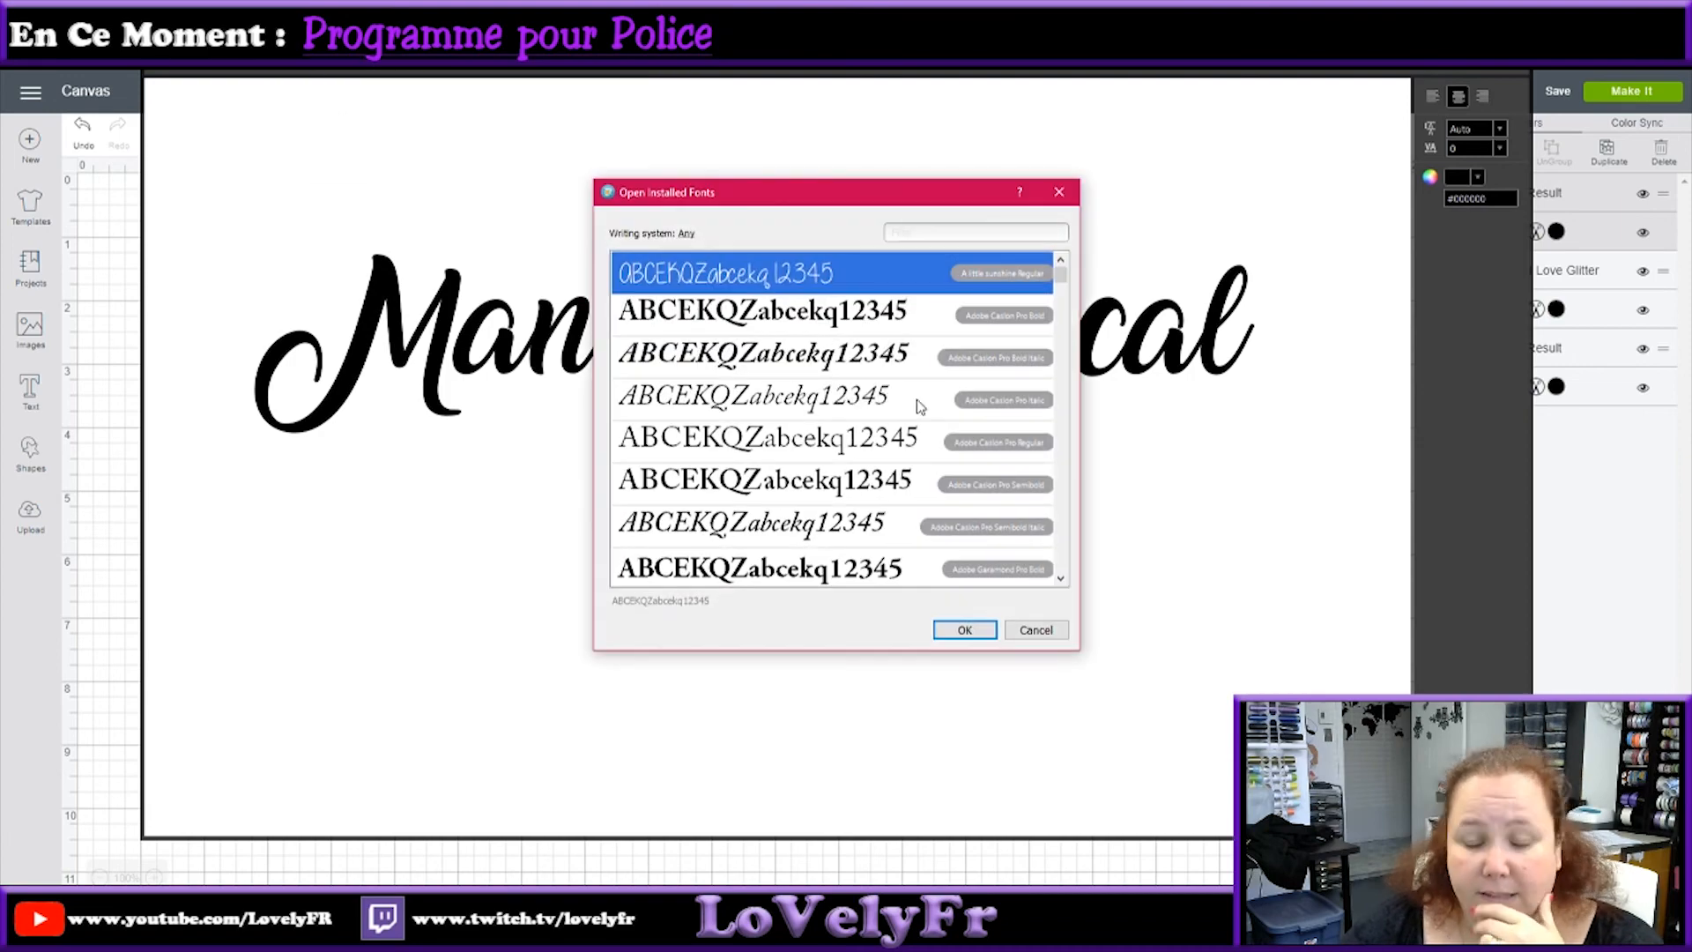
scroll(916, 399, down, 6)
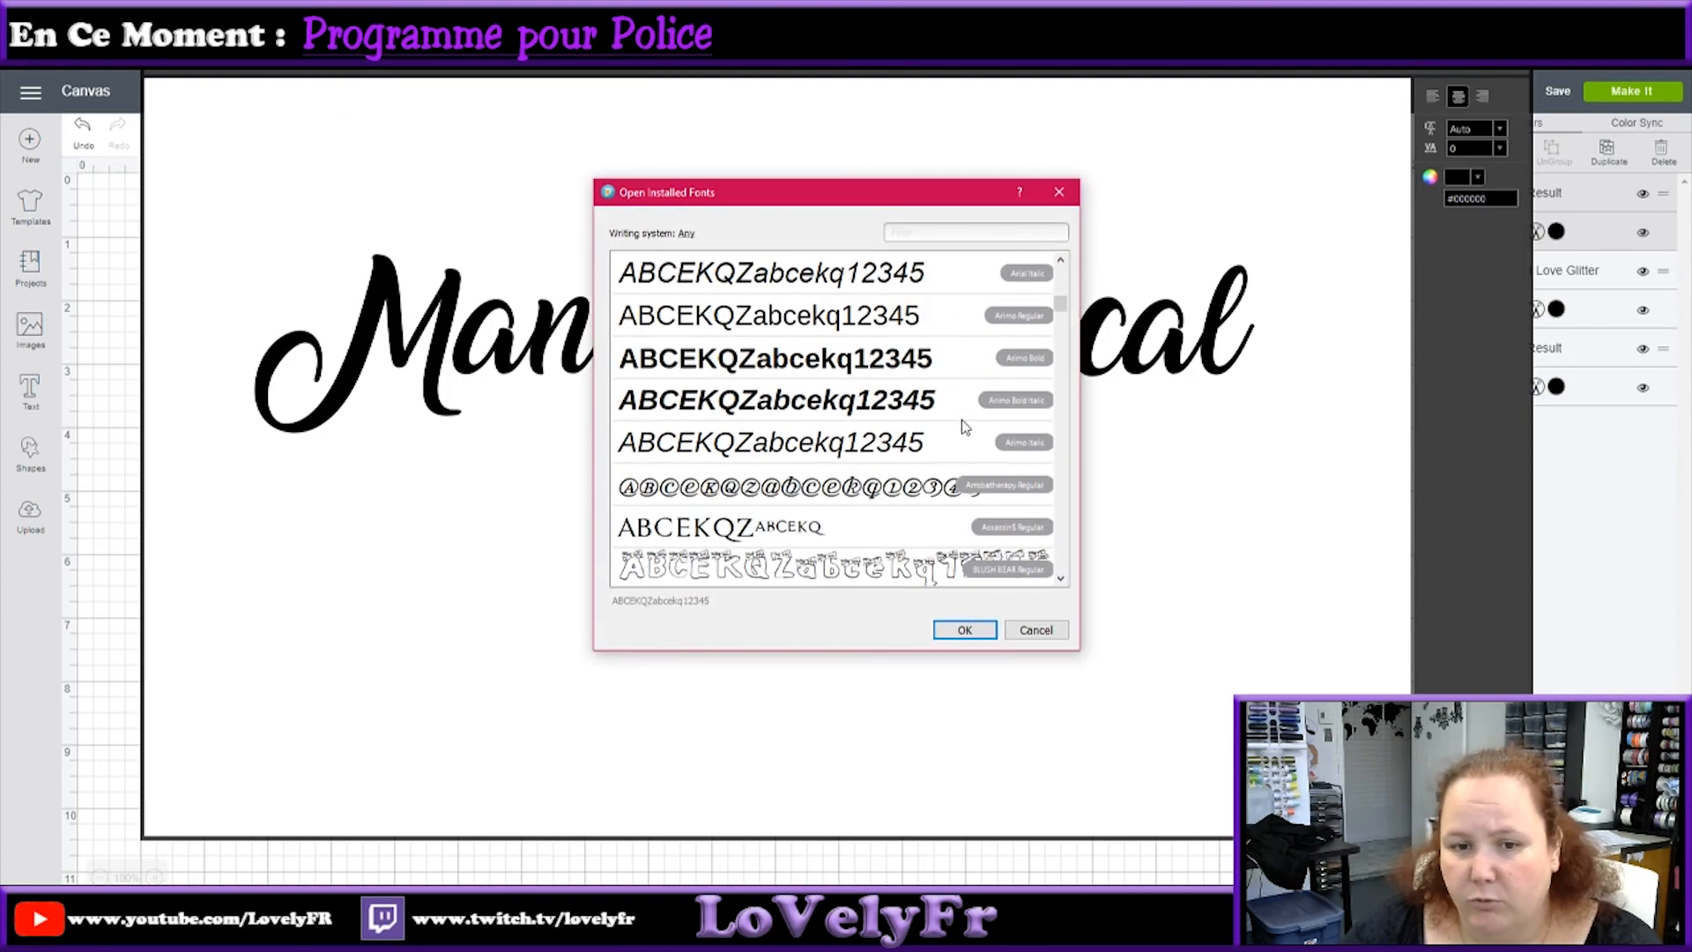
scroll(924, 430, down, 3)
scroll(917, 429, down, 8)
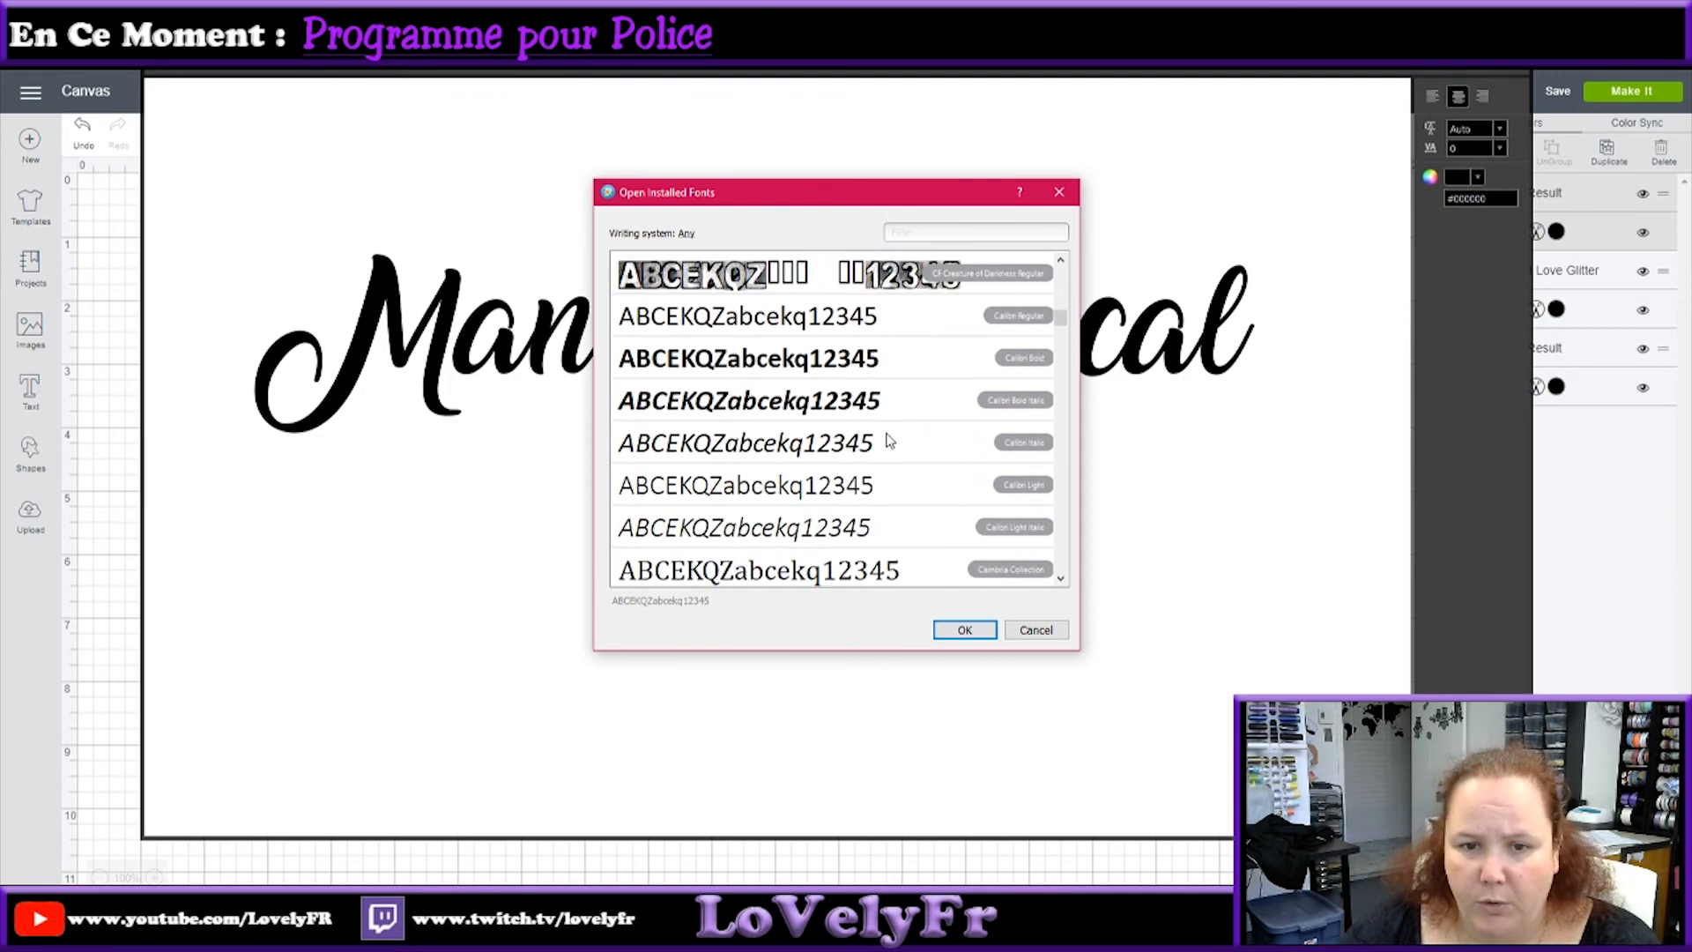
scroll(887, 432, down, 5)
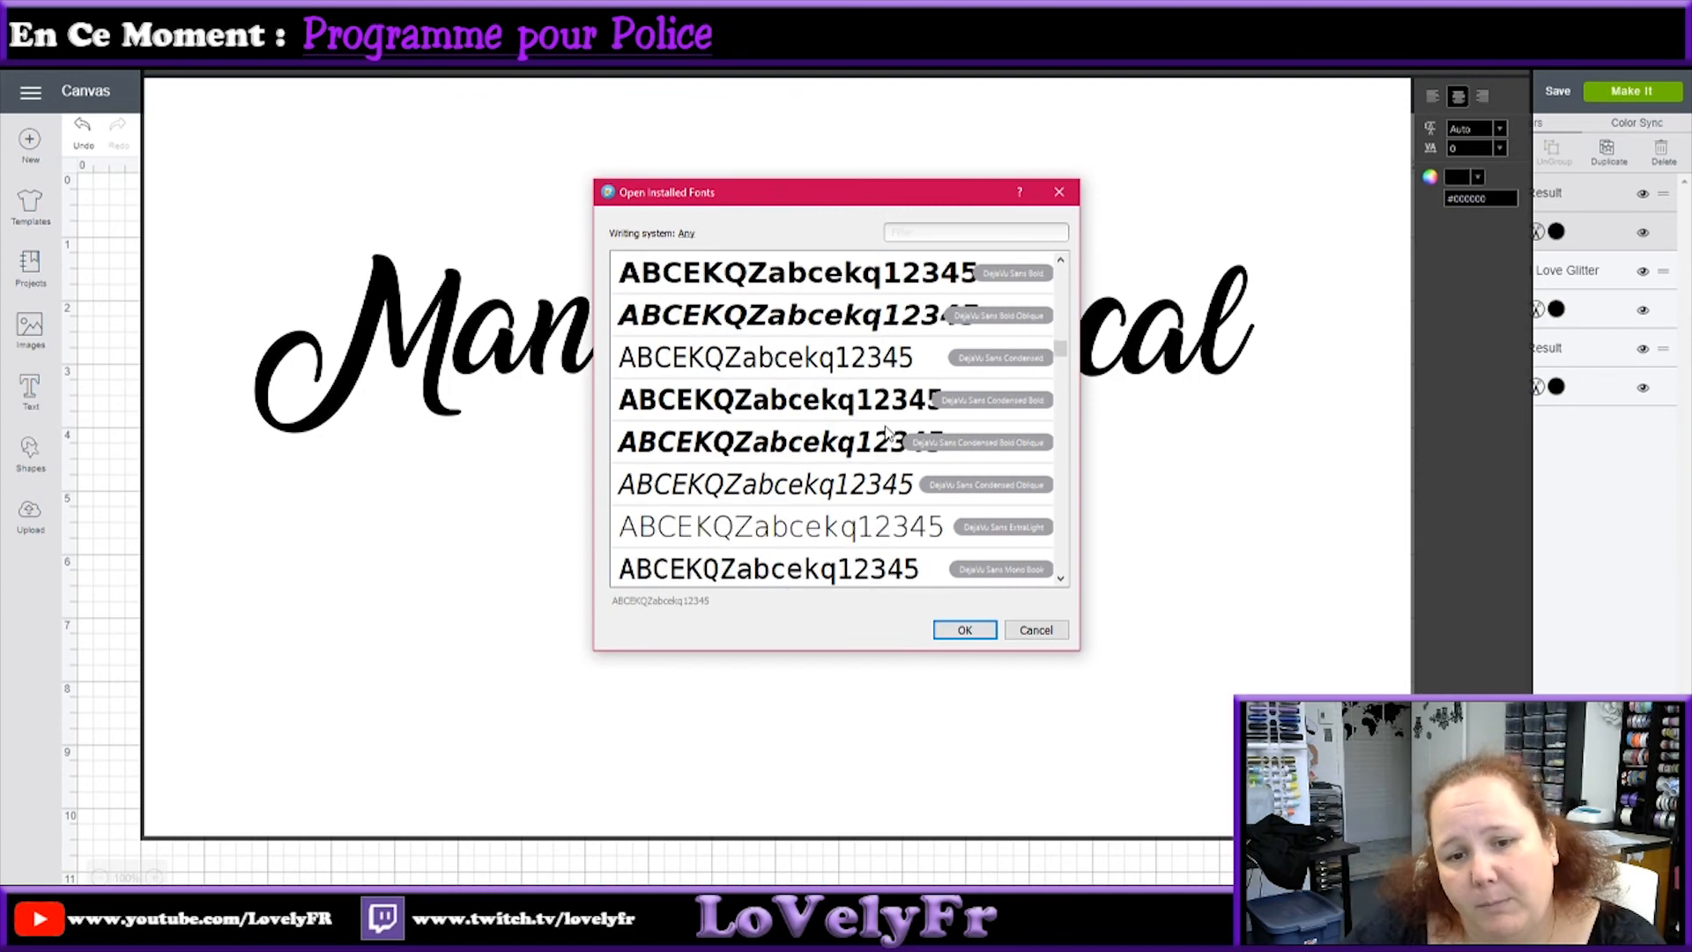
scroll(889, 445, down, 5)
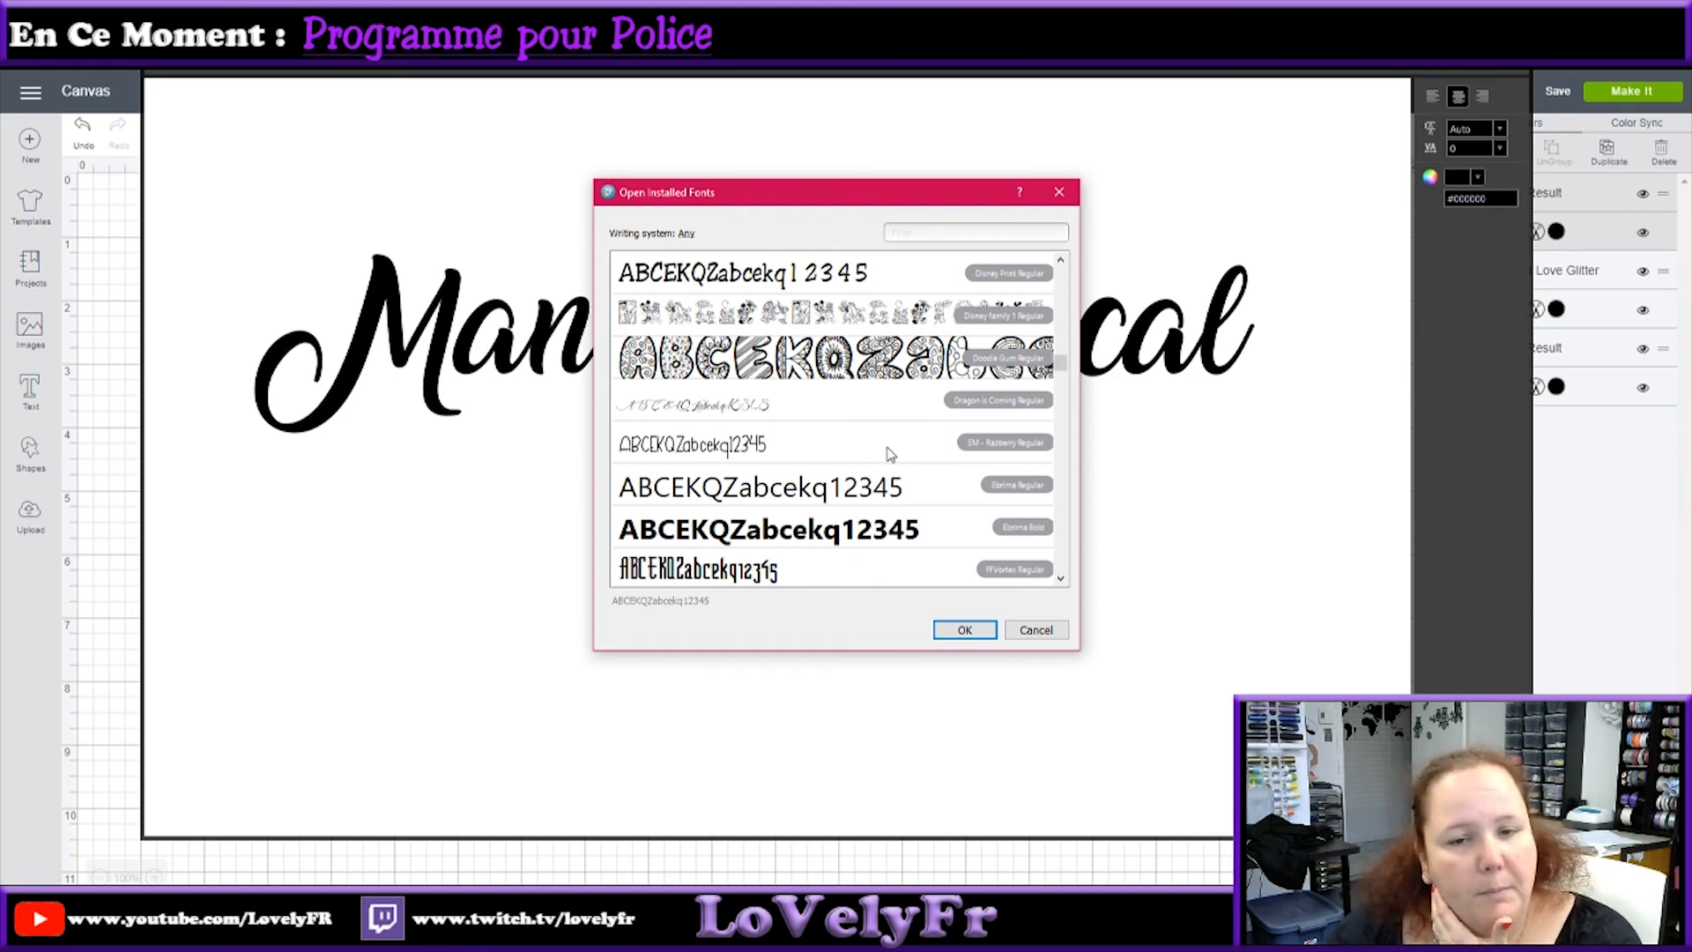
scroll(888, 451, down, 2)
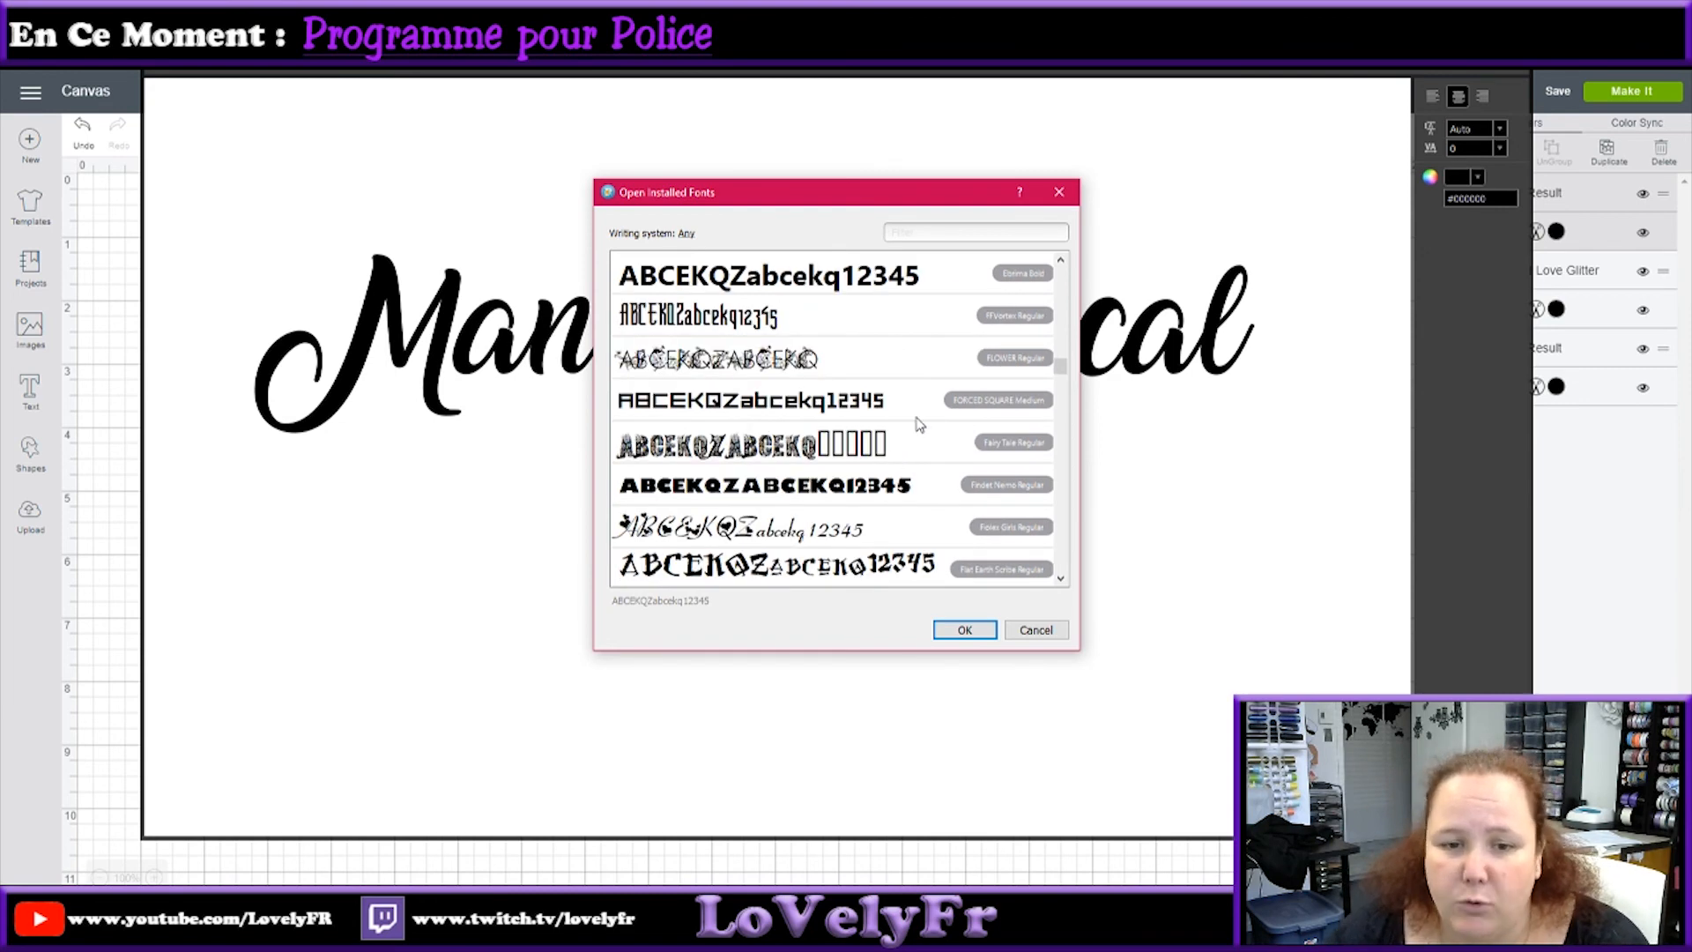
double_click(679, 526)
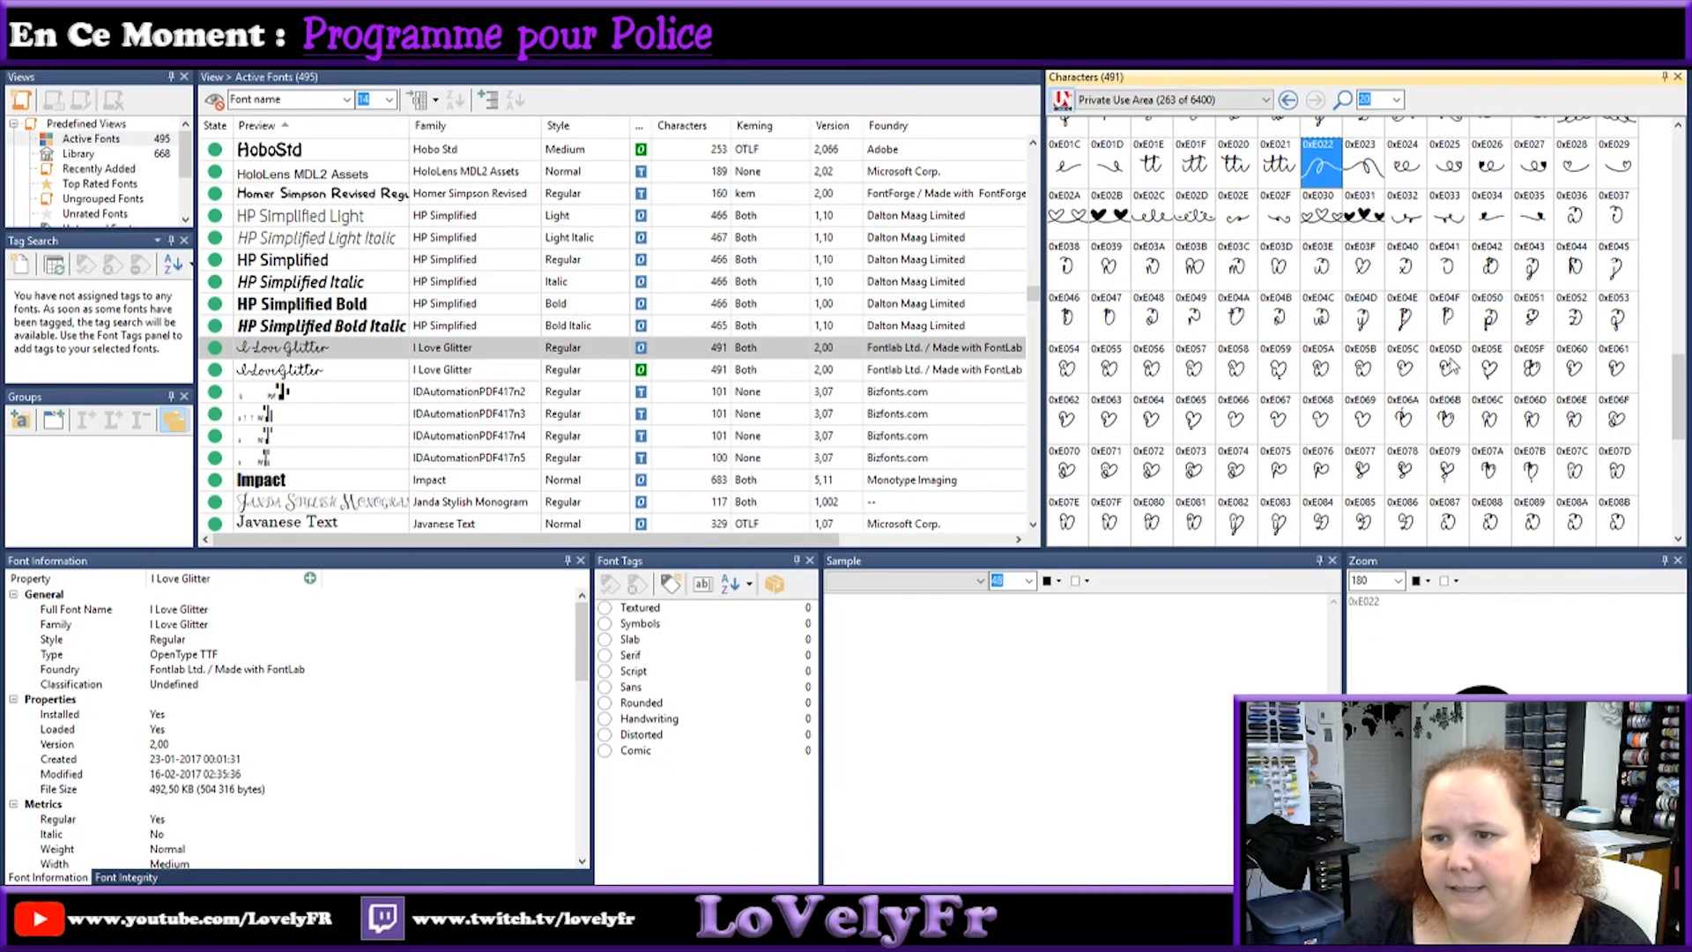
Step: Examine the full character set of the Janda Stylish Monogram font in MainType
key(Down)
click(261, 498)
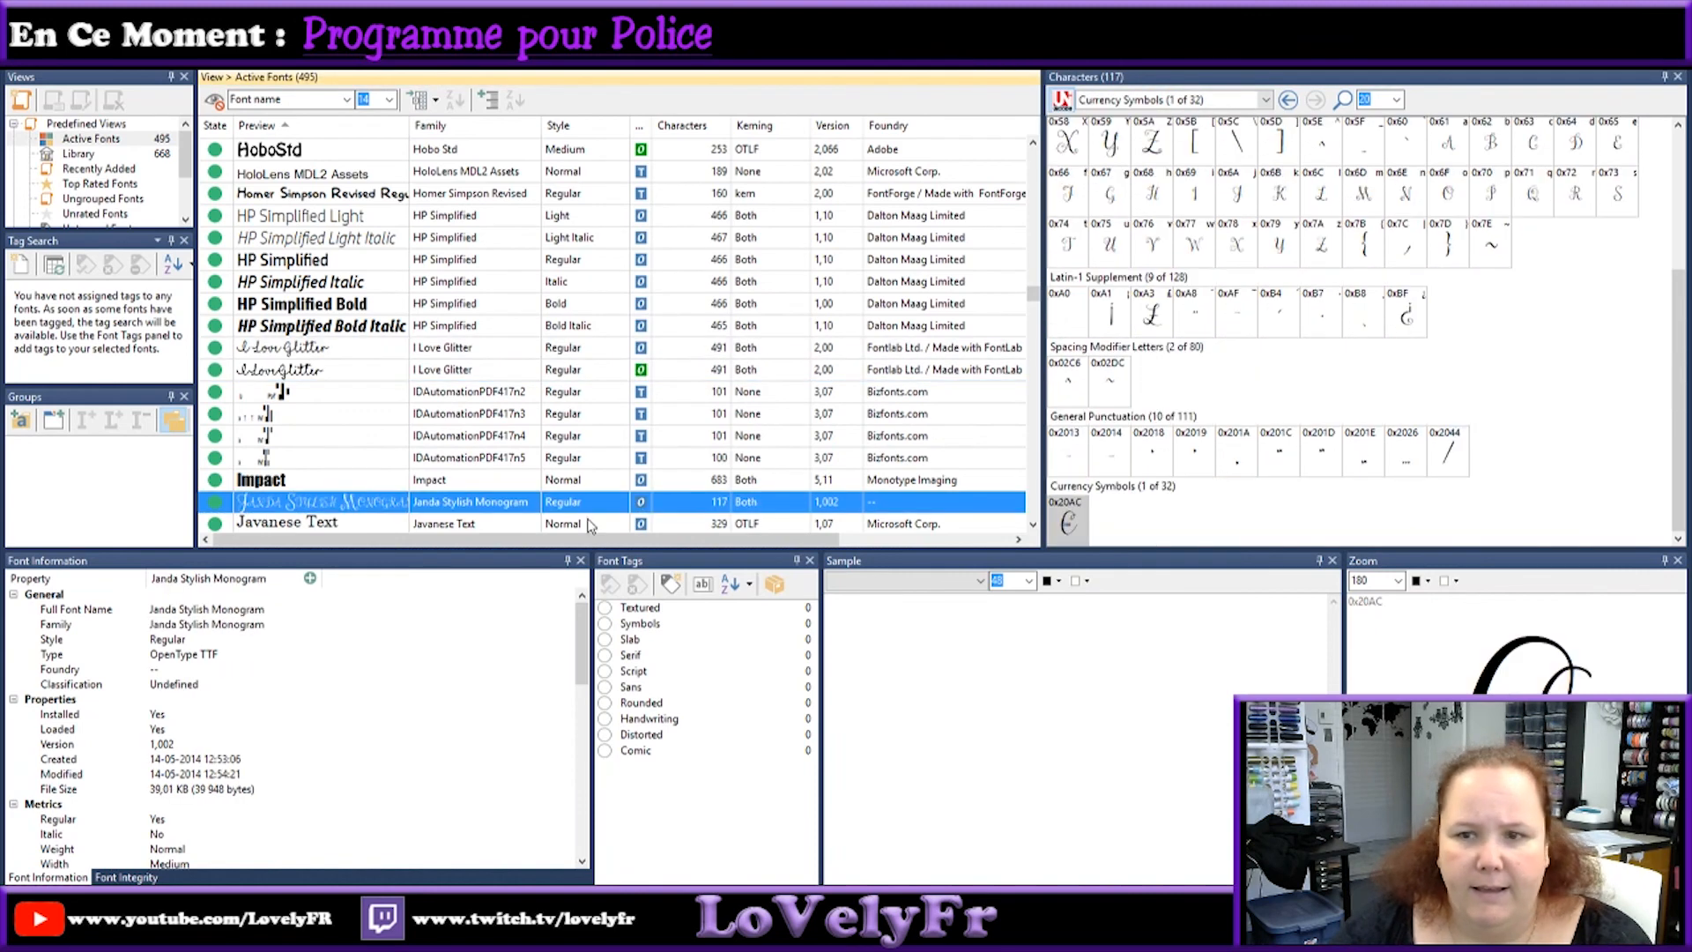
scroll(1438, 481, up, 3)
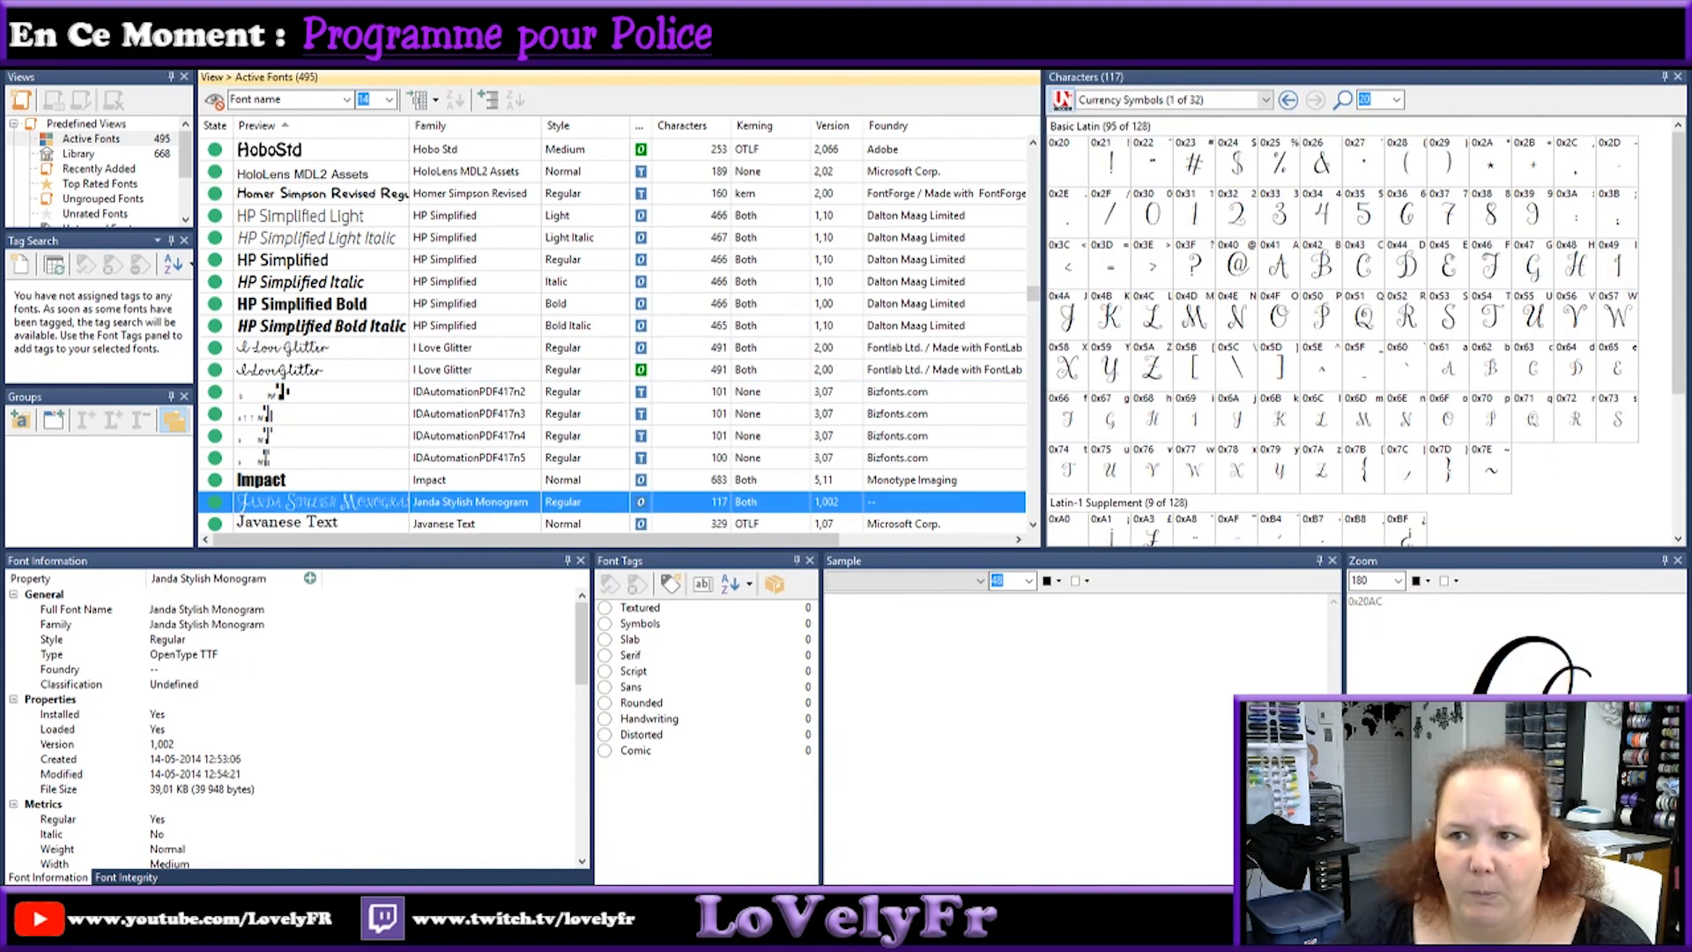
Step: Switch to the browser and review the MainType 8.0, dafont.com and FontLab Pad web pages in turn
key(alt+Tab)
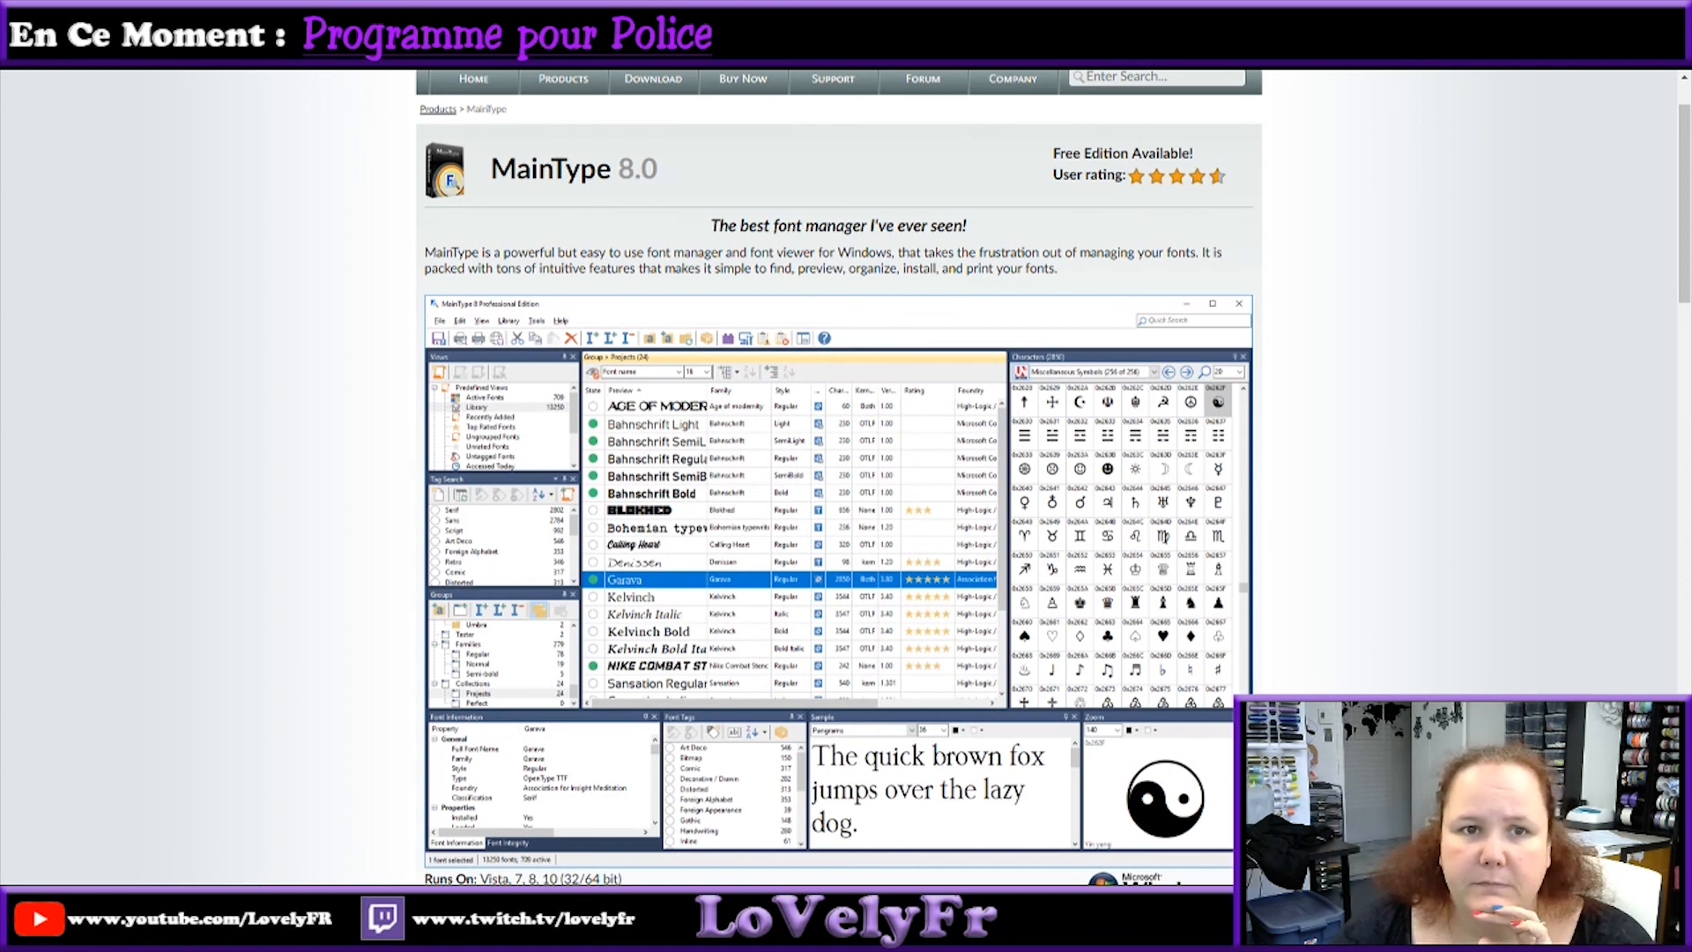
key(ctrl+Tab)
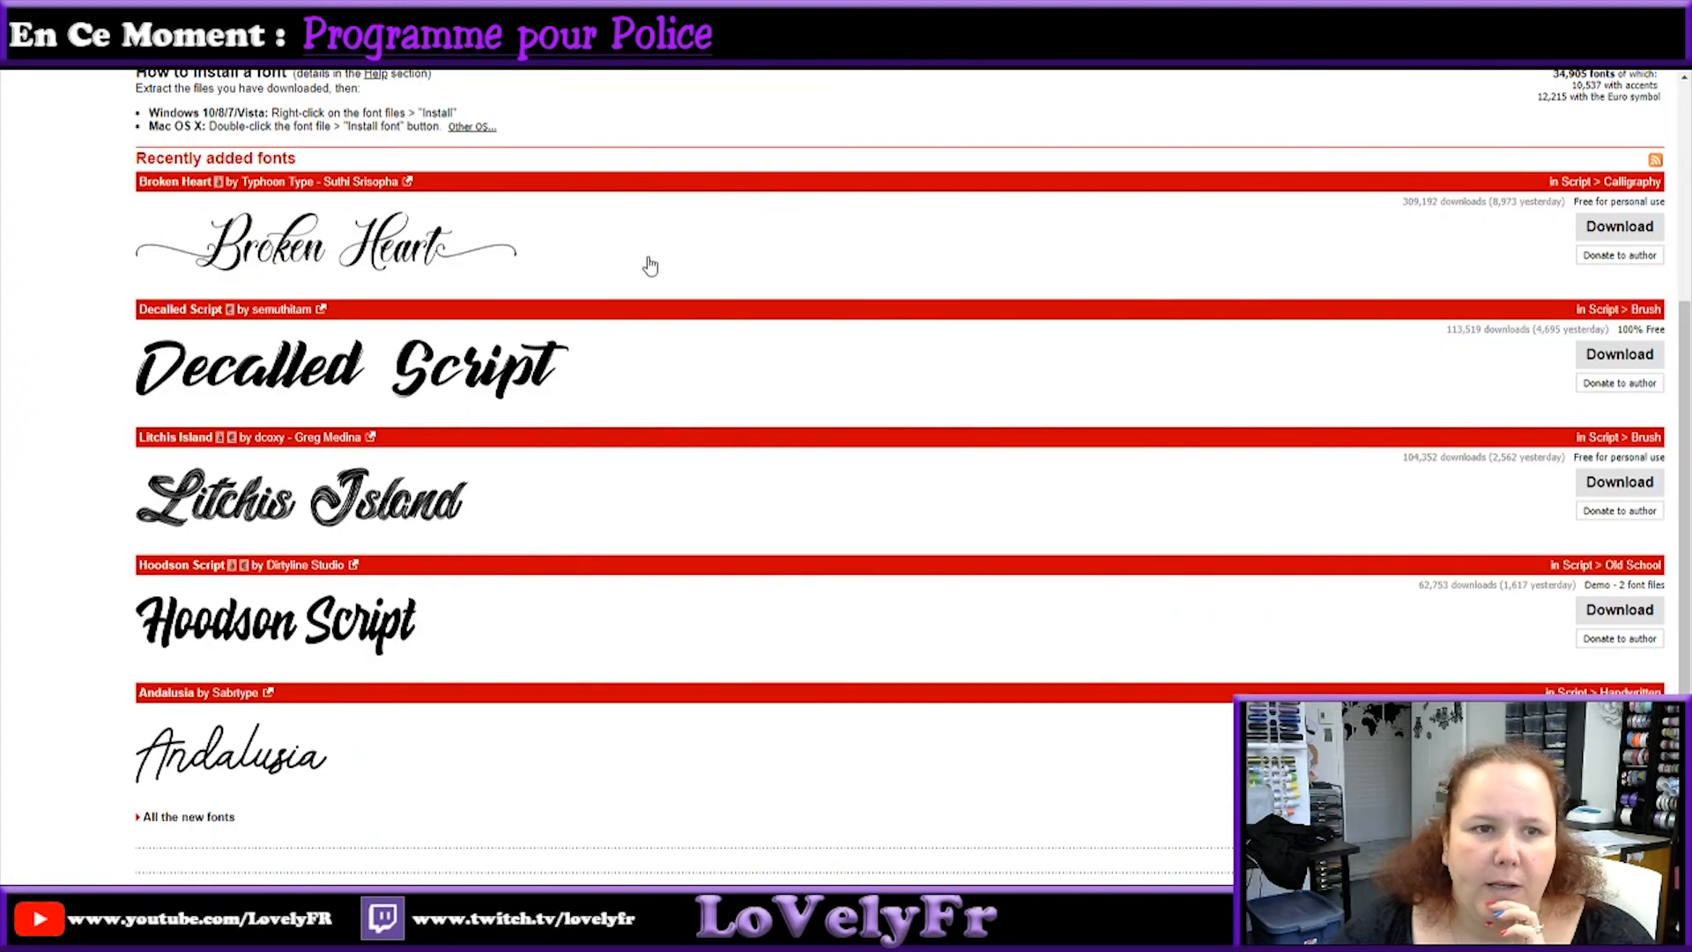
scroll(649, 264, up, 4)
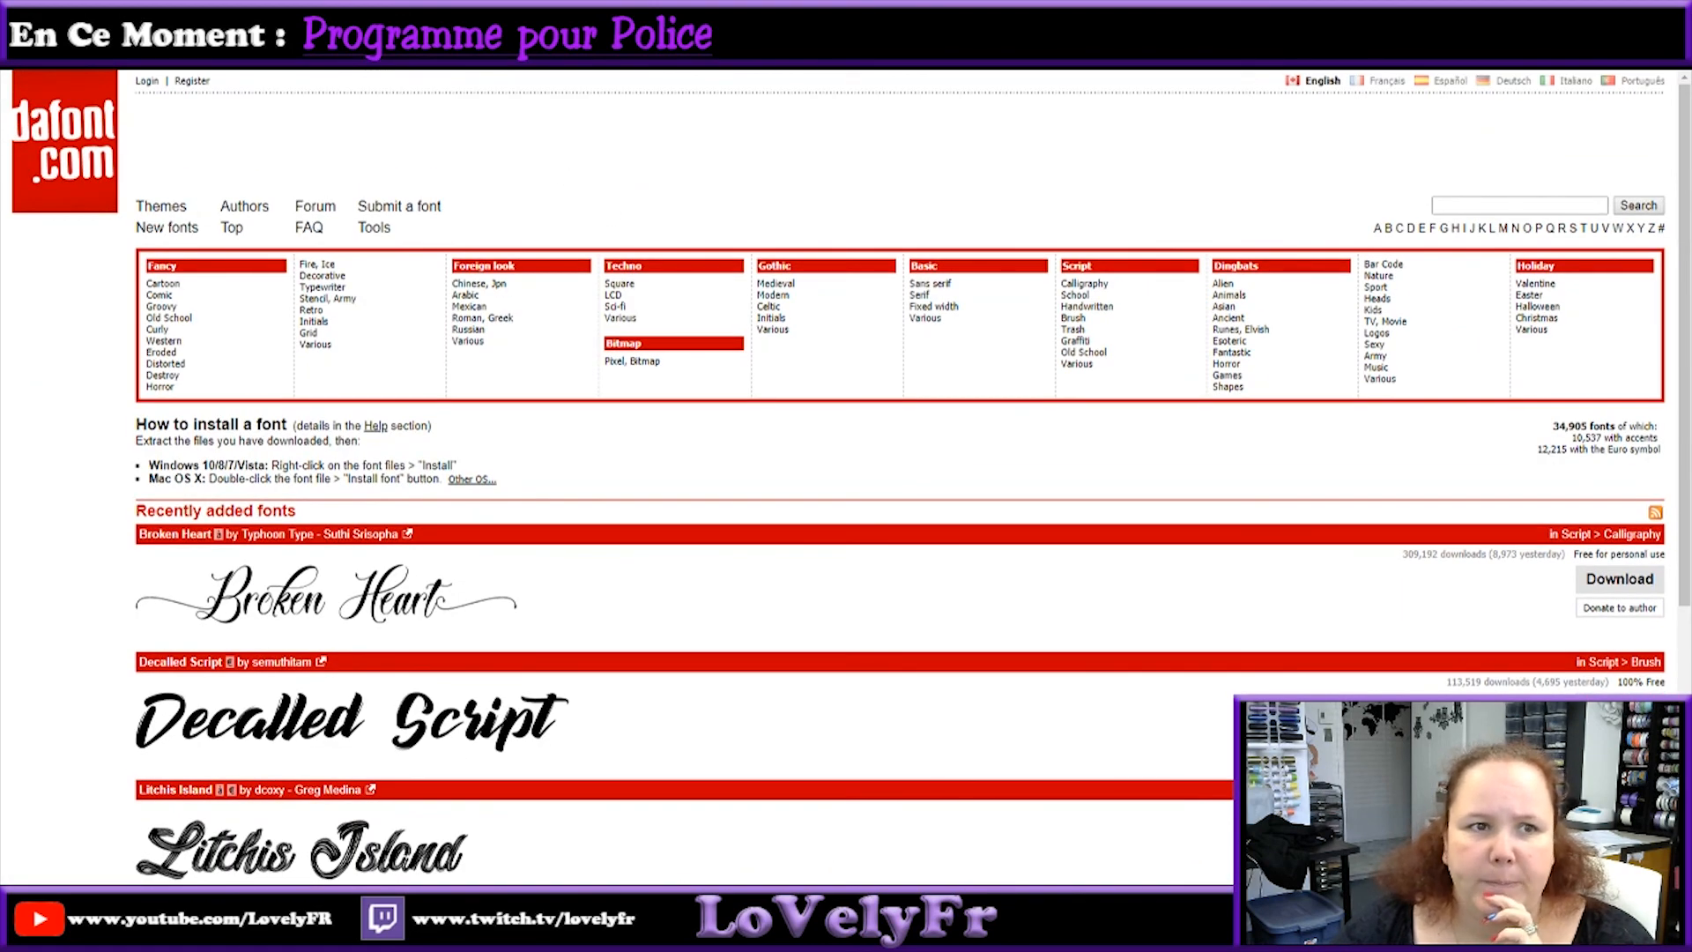
key(ctrl+Tab)
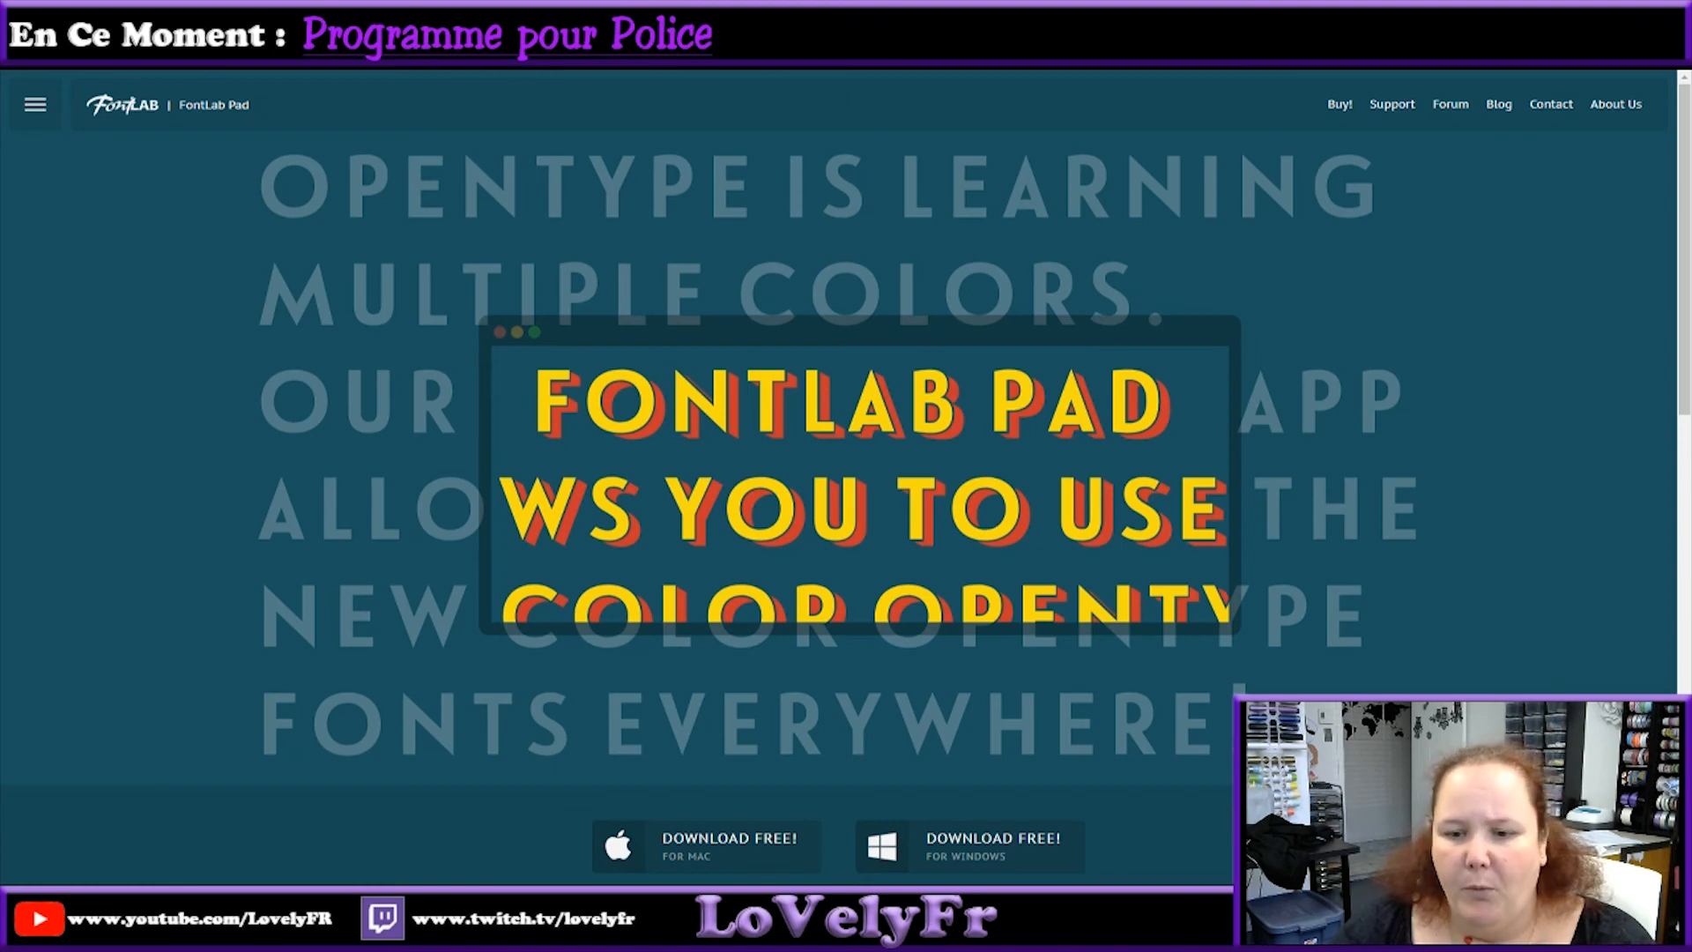
Step: Switch back to FontLab Pad and open the installed font Adobe Caslon Pro Bold for the lettering
key(alt+Tab)
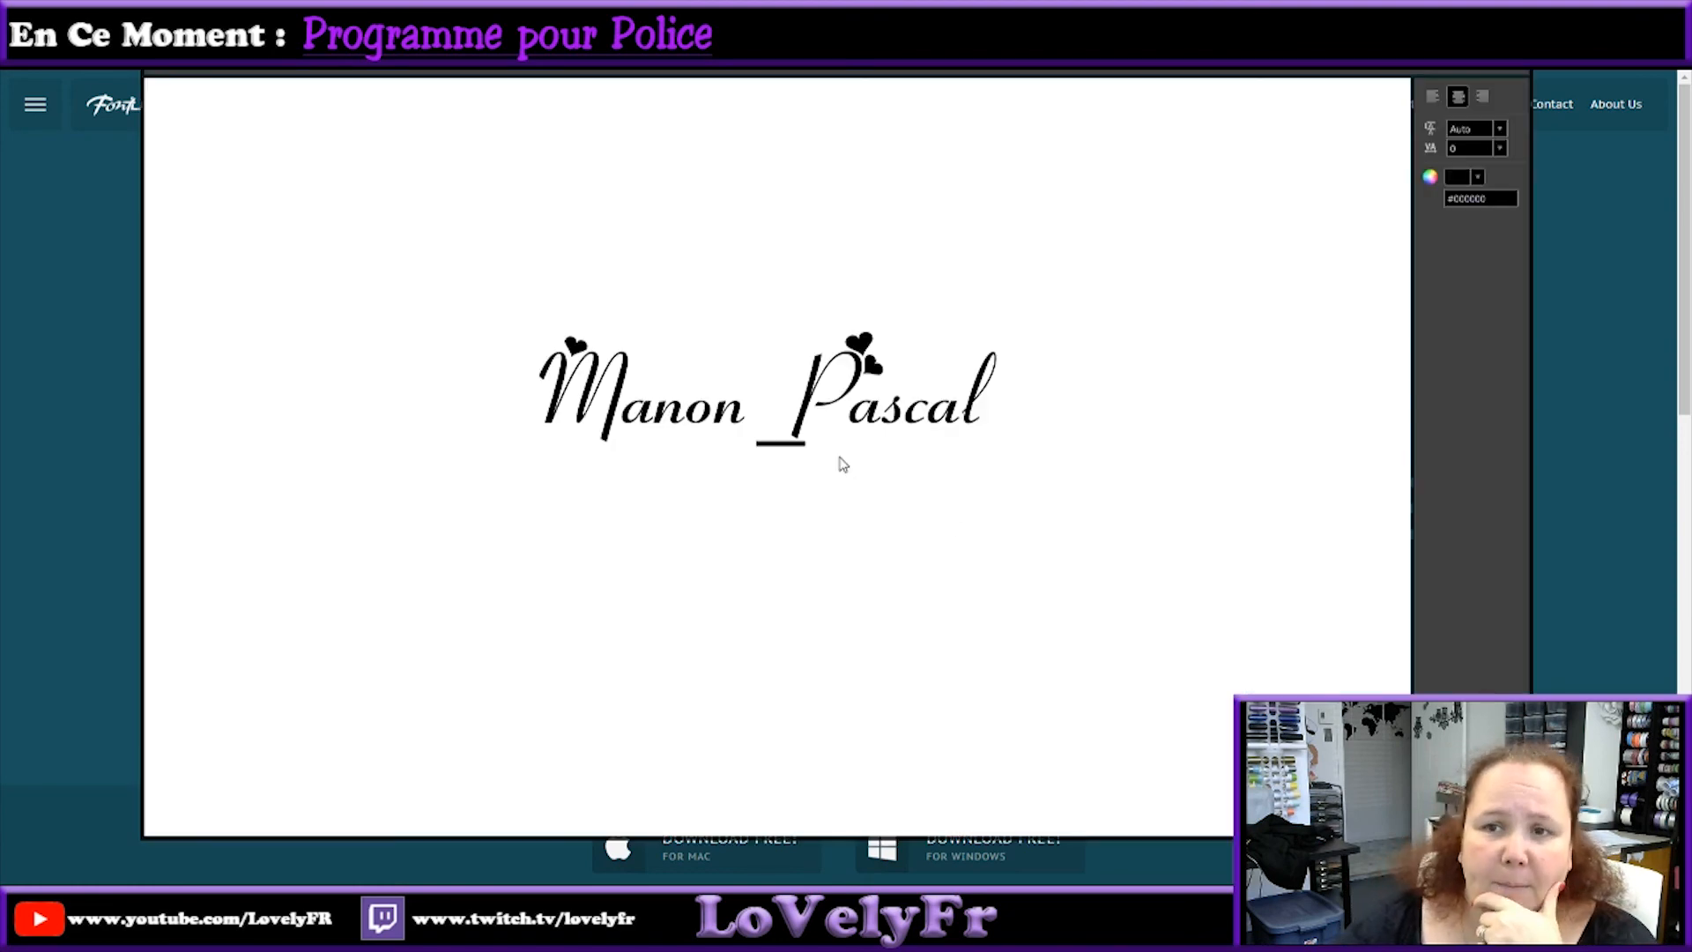
click(309, 70)
click(352, 81)
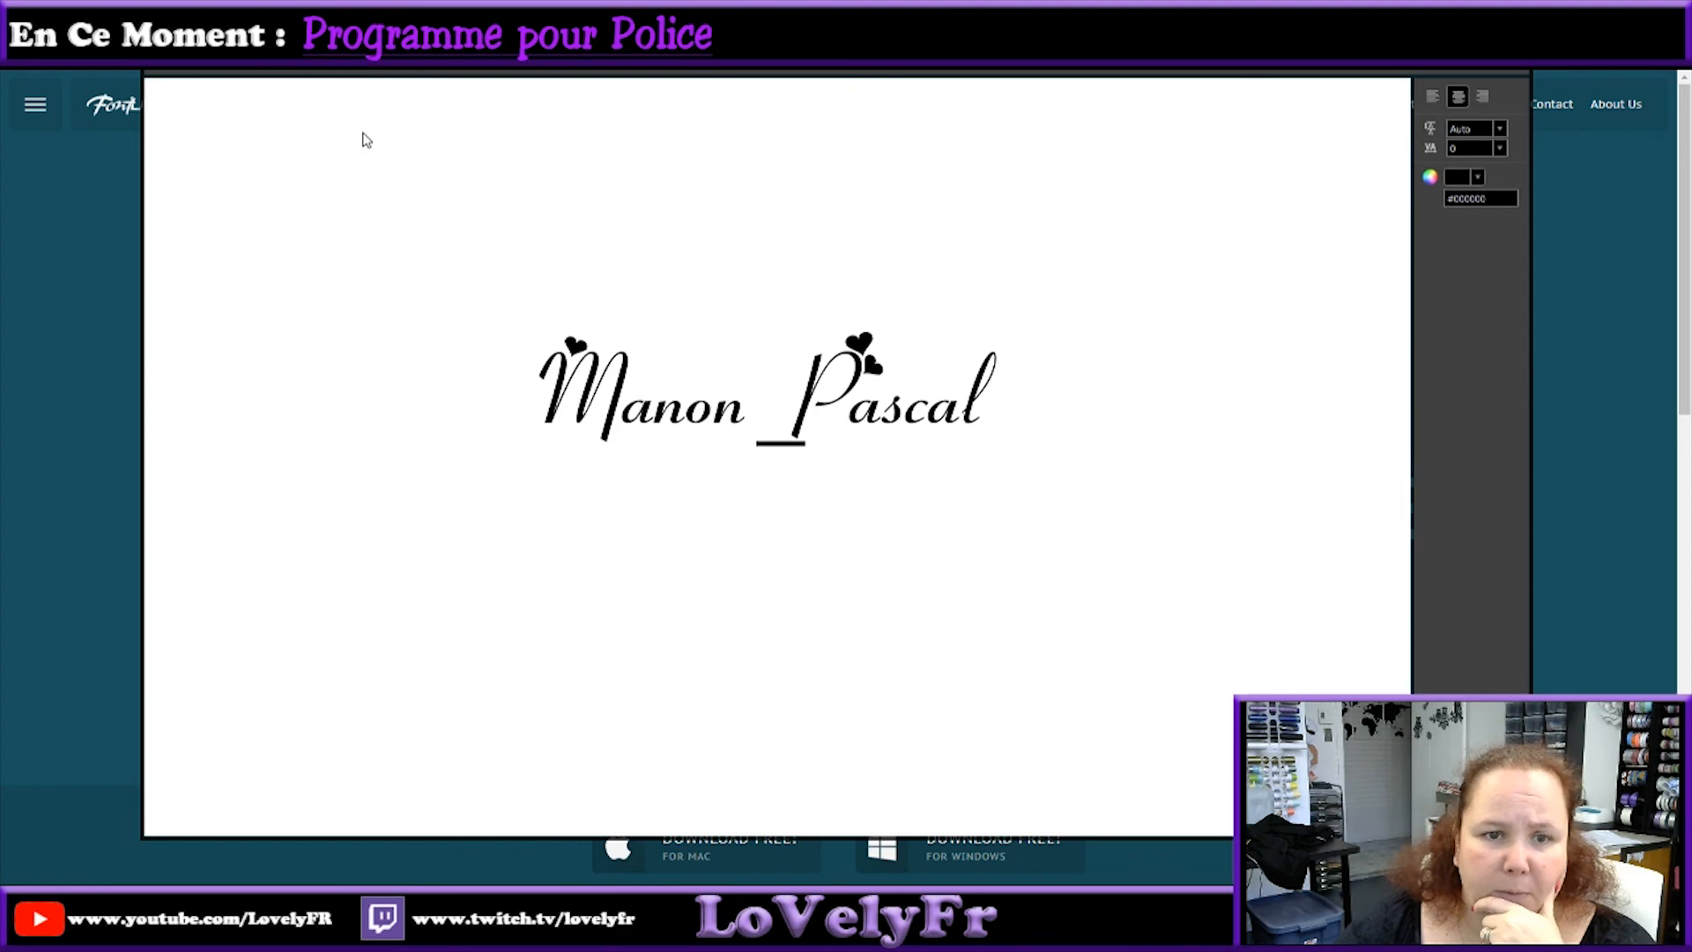
double_click(740, 315)
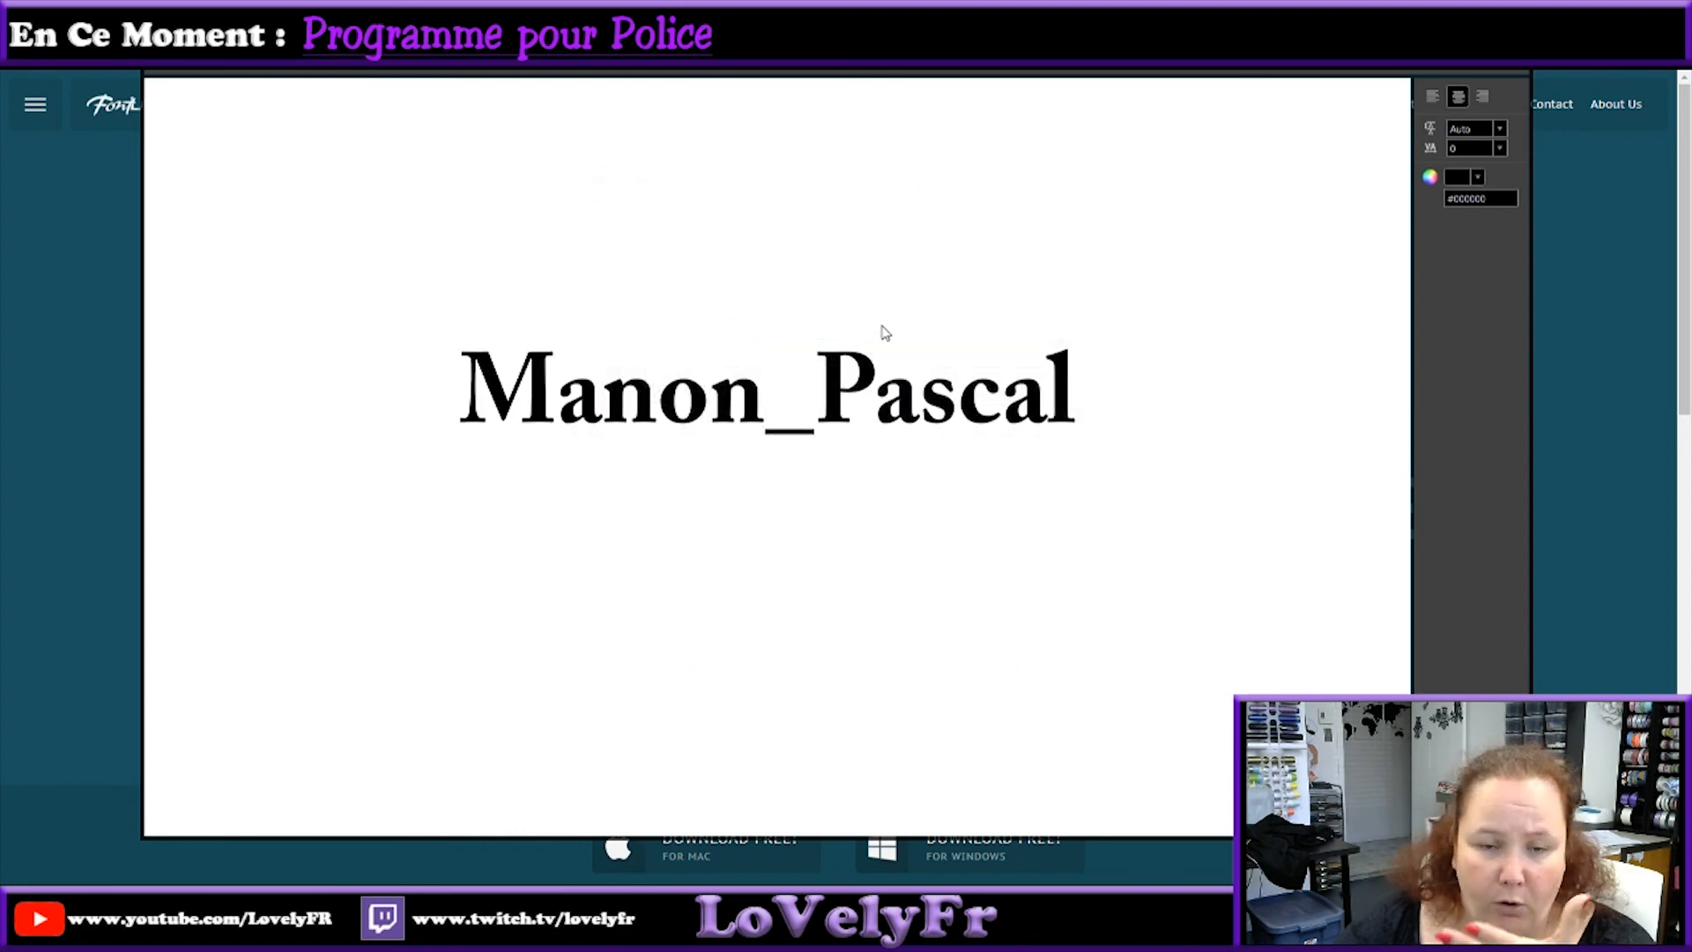